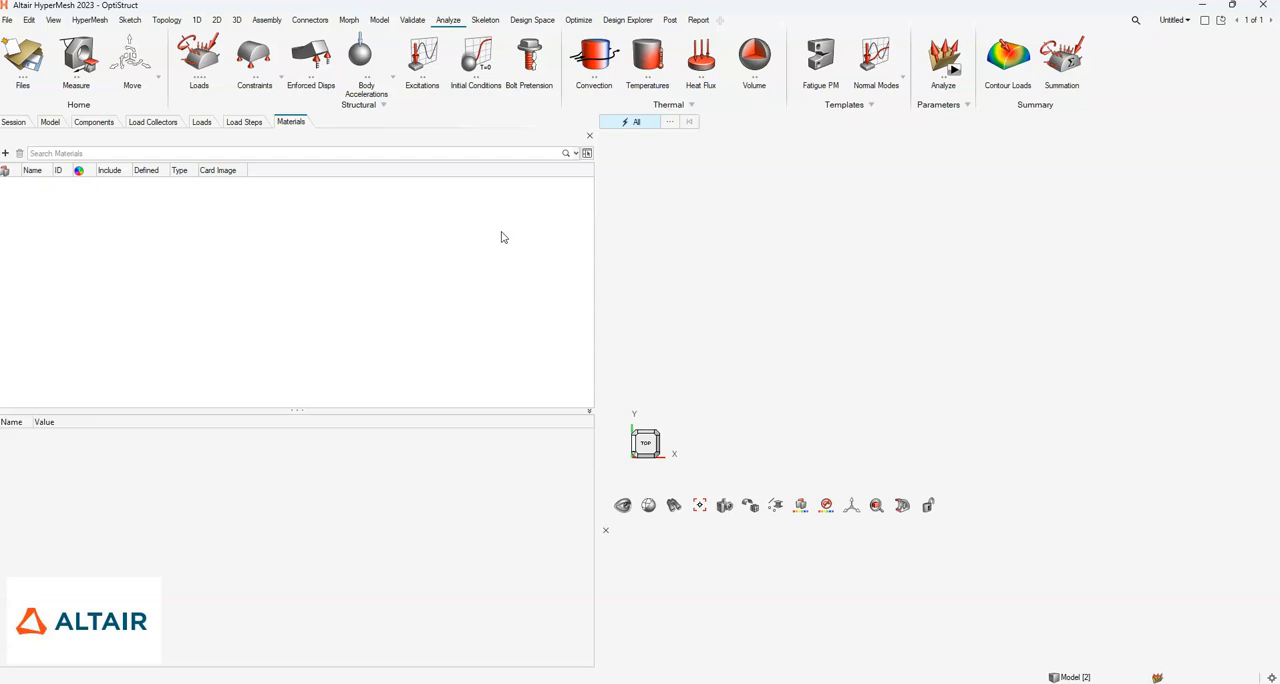
- Launch the Fatigue Process Manager from the Analyze tools
{"action": "left_click", "coordinate": [30, 20]}
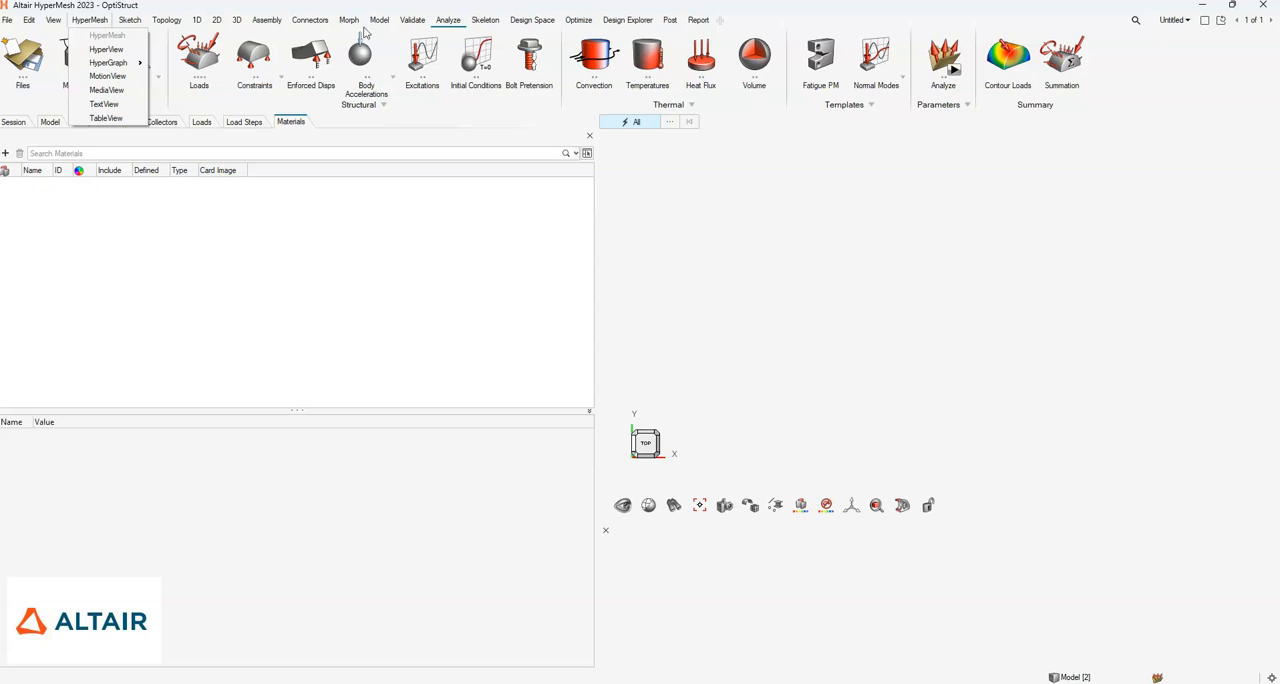
{"action": "left_click", "coordinate": [448, 22]}
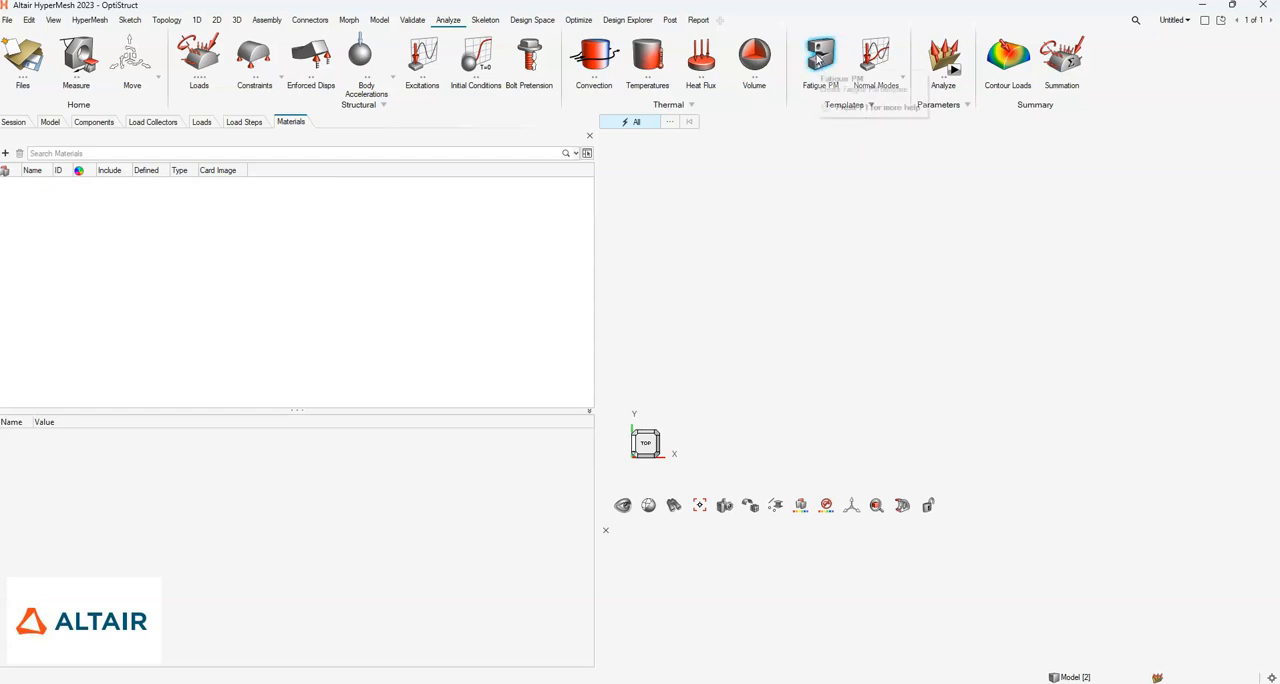
{"action": "left_click", "coordinate": [818, 60]}
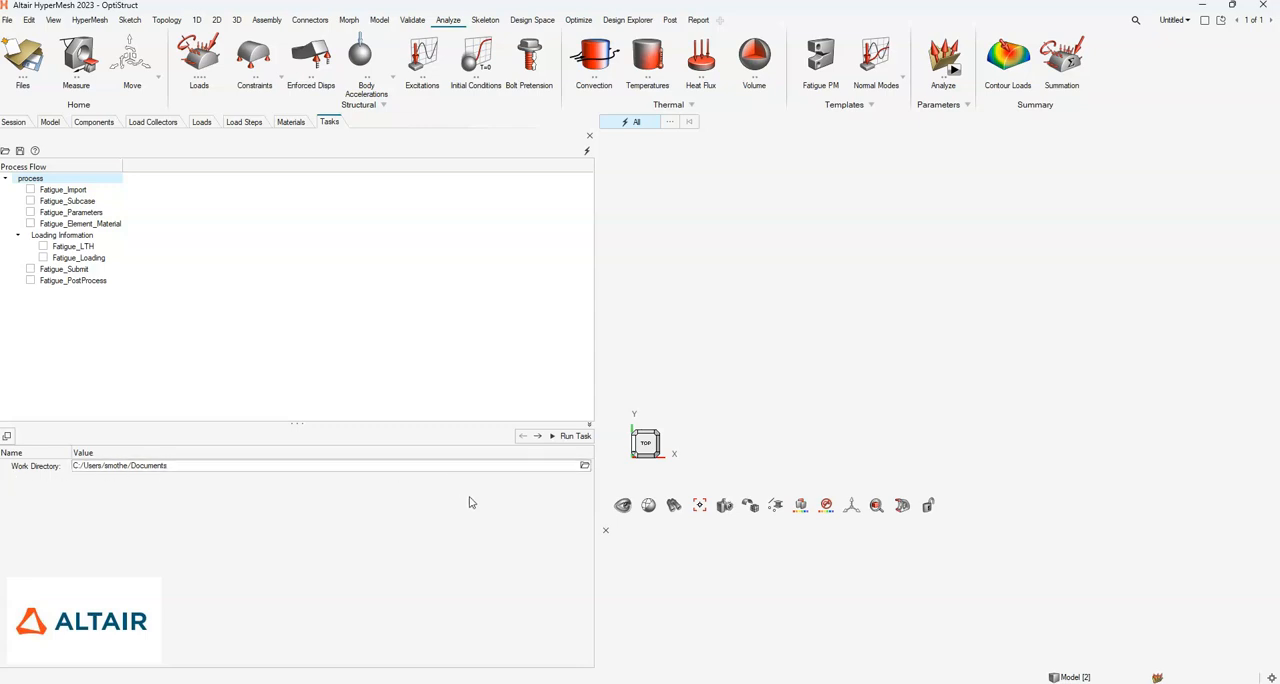
- Set the process work directory to the Desktop folder Setup_Fatigue_HM/analysis2 and run that task
{"action": "left_click", "coordinate": [585, 466]}
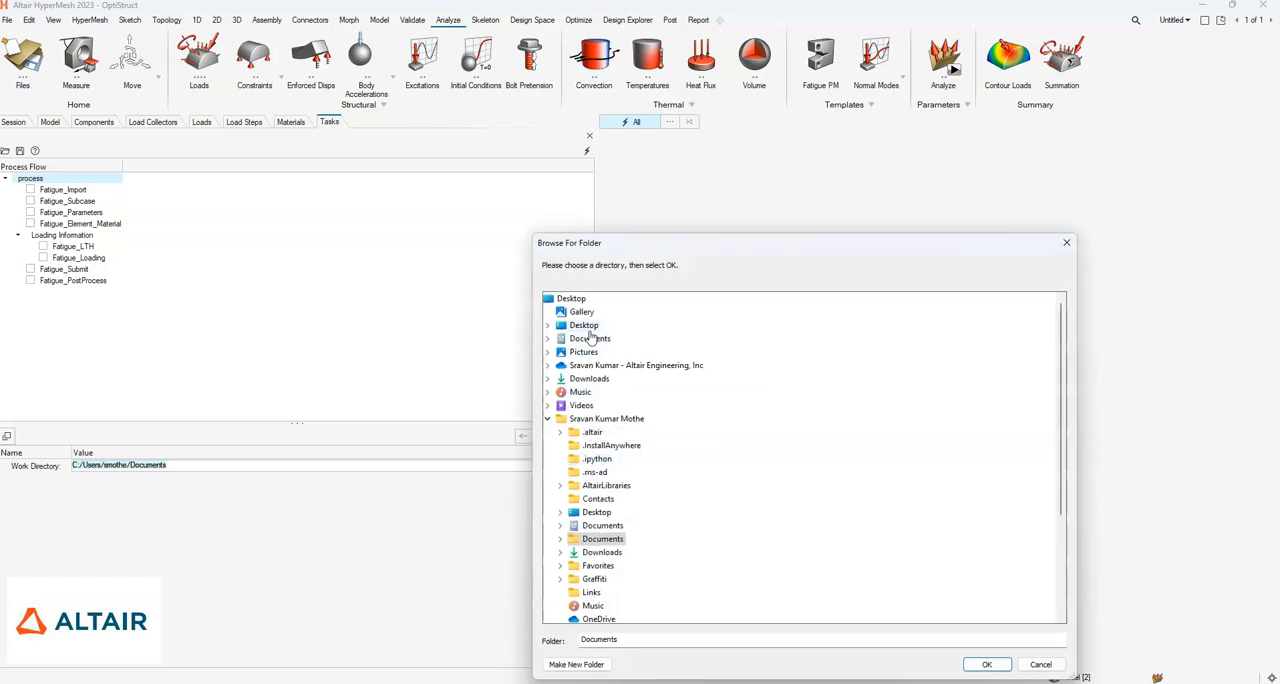
{"action": "left_click", "coordinate": [585, 326]}
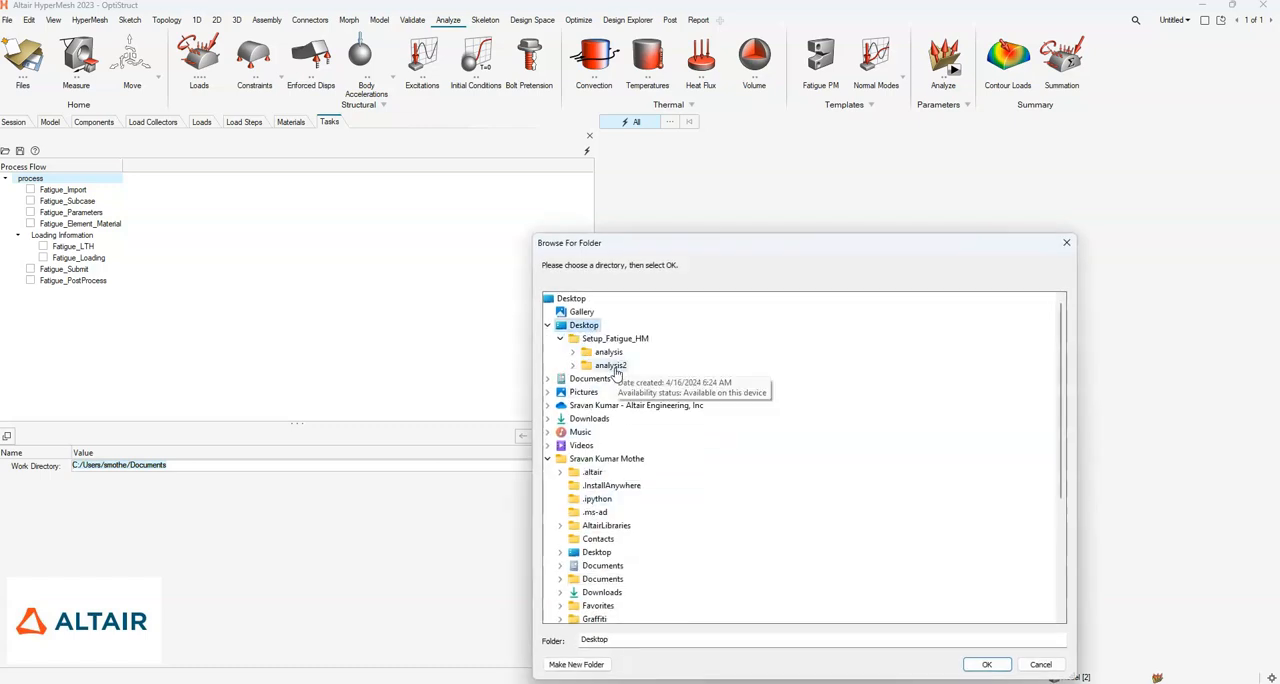
{"action": "left_click", "coordinate": [611, 366]}
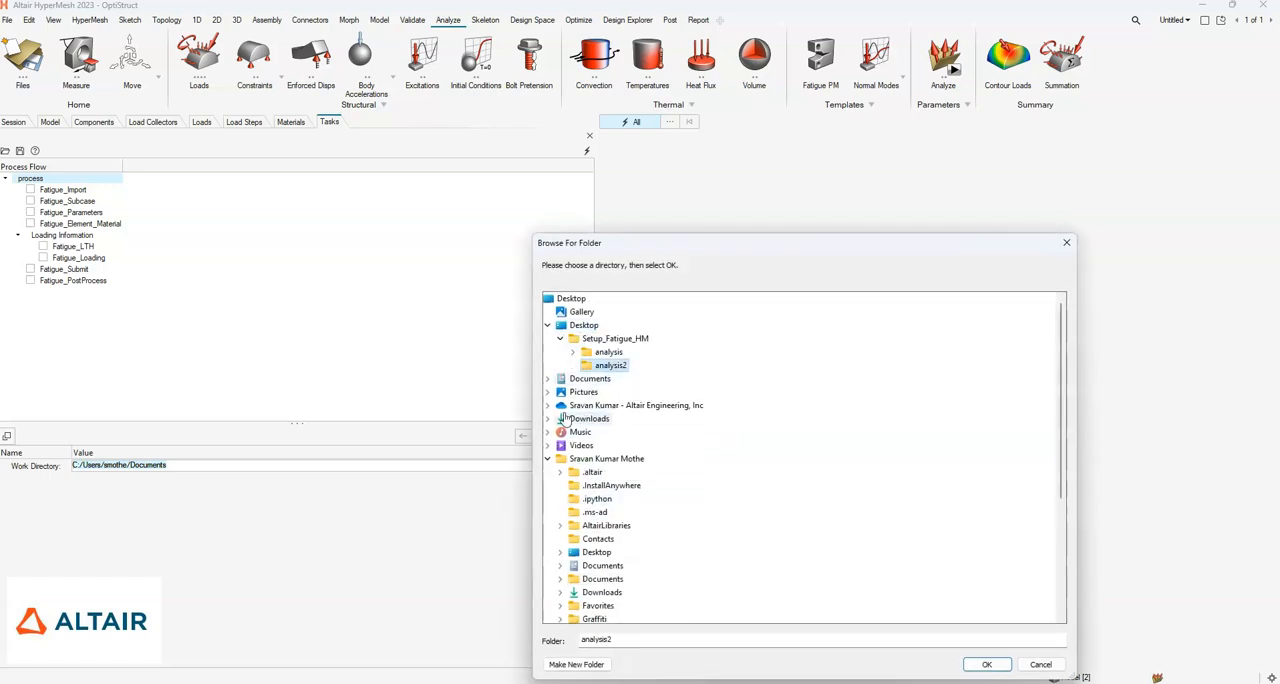
{"action": "left_click", "coordinate": [985, 665]}
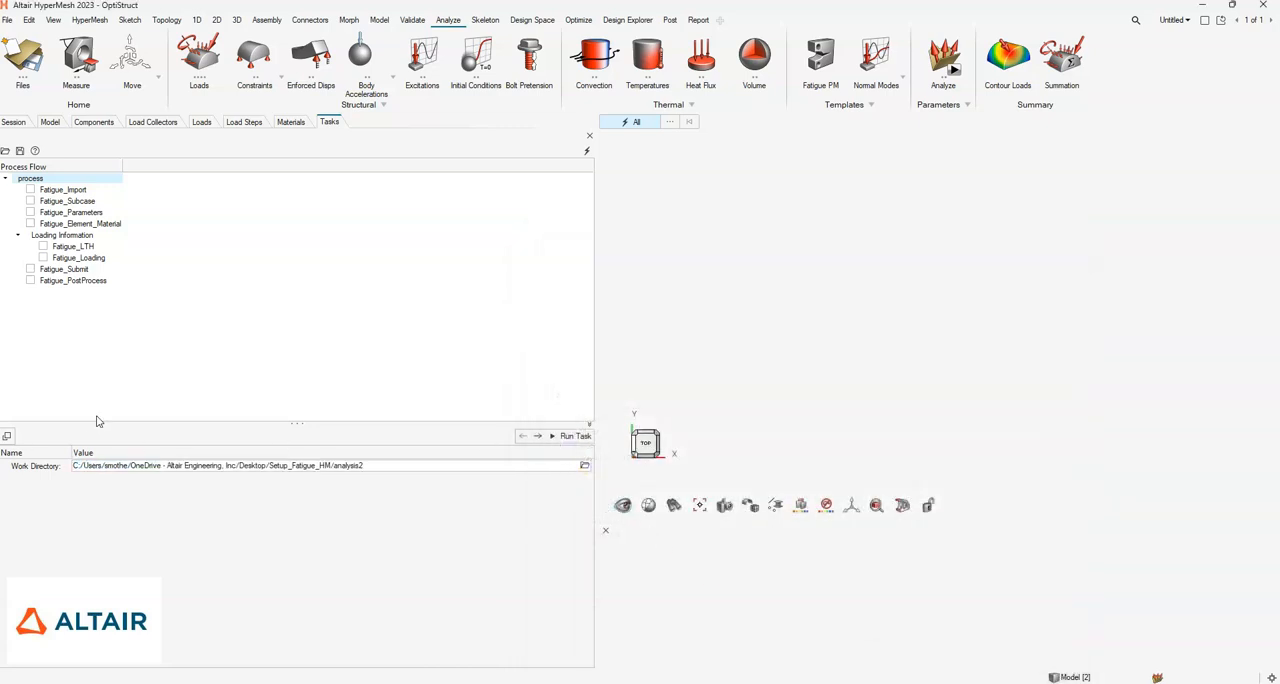
{"action": "left_click", "coordinate": [576, 438]}
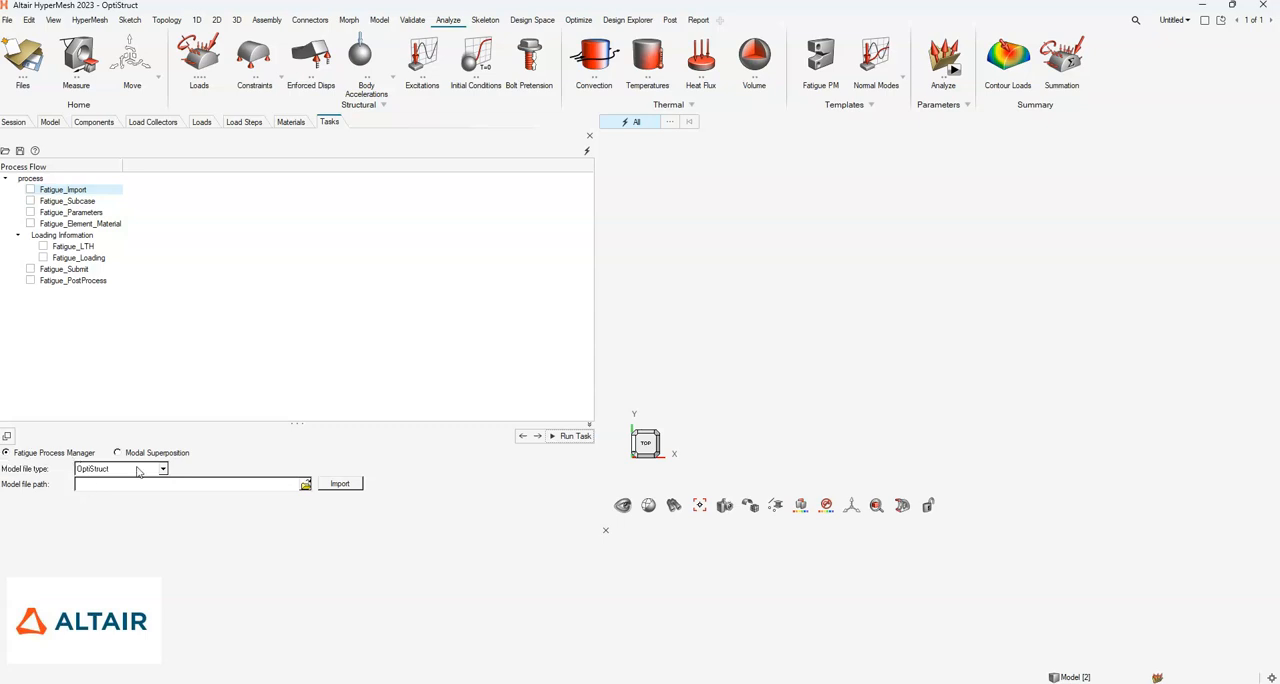
- Import the OptiStruct model Cradle_12subcases_10Oct18.fem from the CradleMultiAxial folder into the fatigue process
{"action": "left_click", "coordinate": [306, 486]}
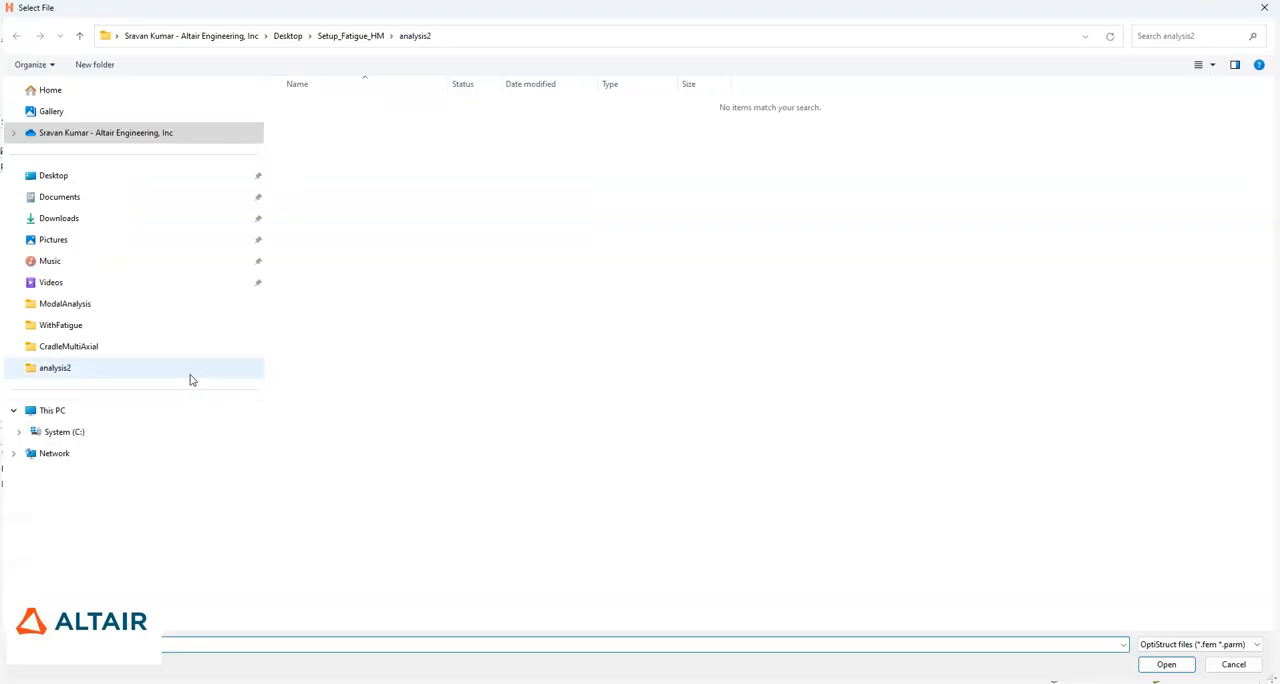
{"action": "left_click", "coordinate": [95, 347]}
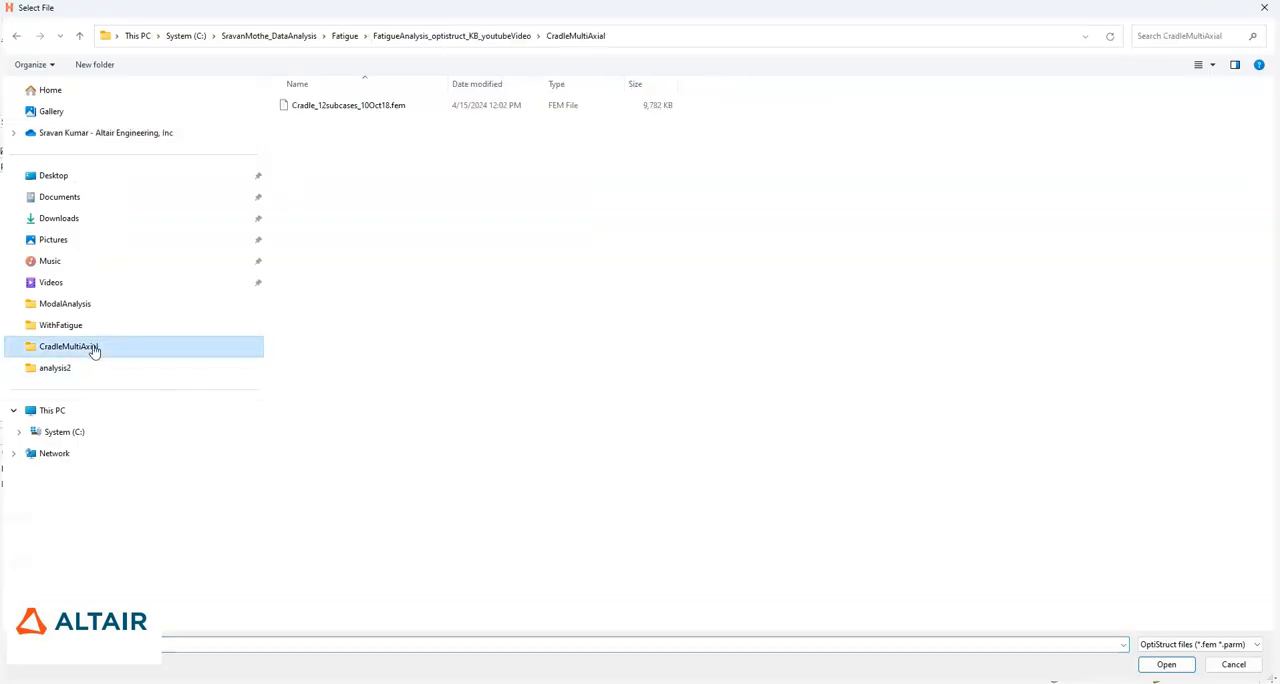
{"action": "left_click", "coordinate": [313, 110]}
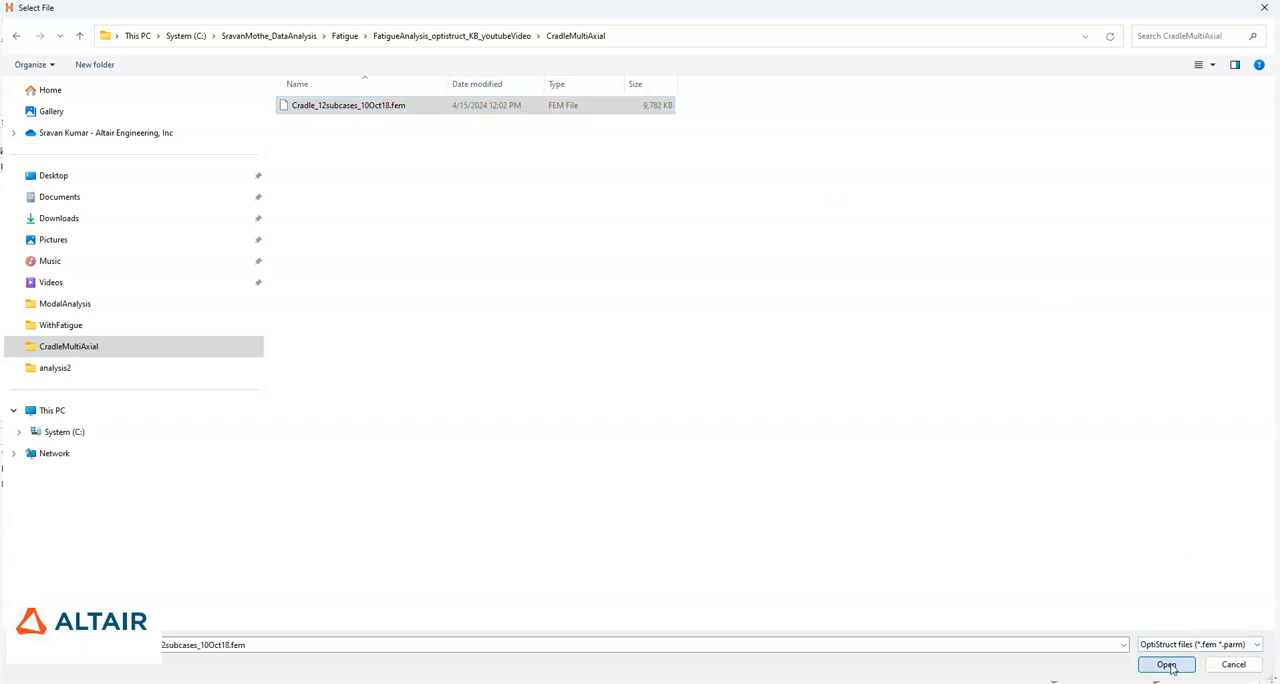
{"action": "left_click", "coordinate": [1168, 665]}
{"action": "left_click", "coordinate": [342, 484]}
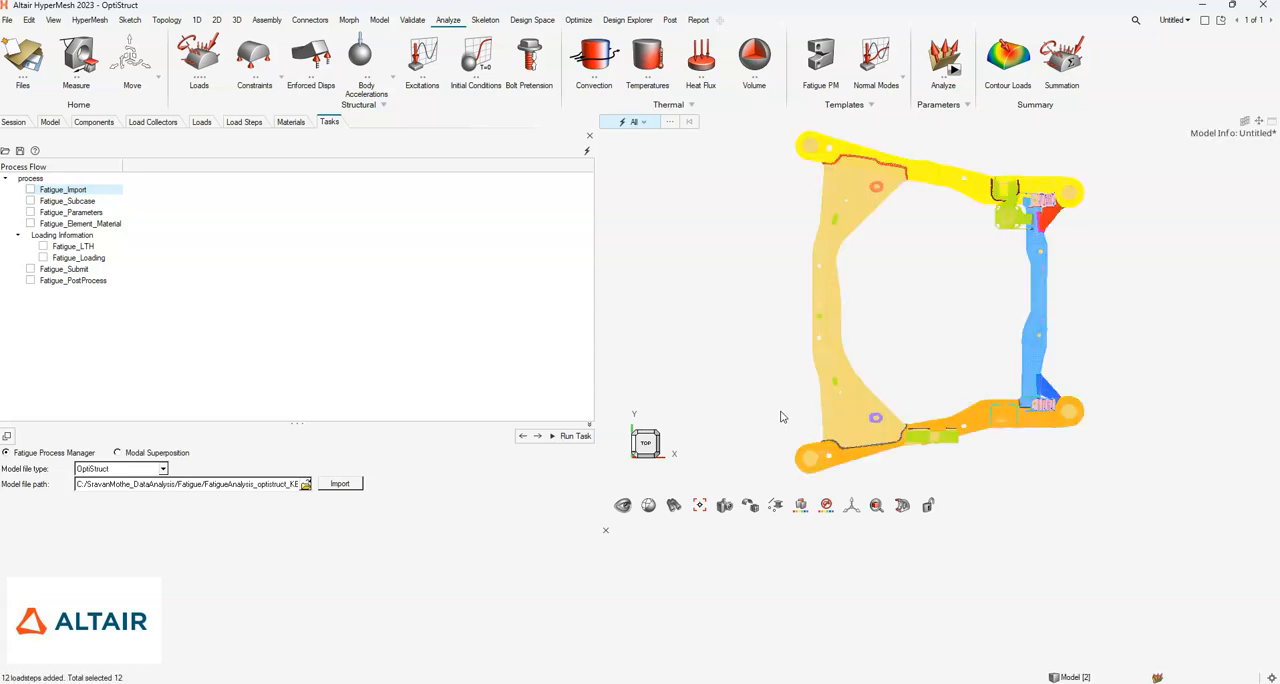
- Display the imported cradle model with shaded elements and complete the Fatigue_Import task
{"action": "middle_click_drag", "start_coordinate": [898, 362], "coordinate": [949, 298]}
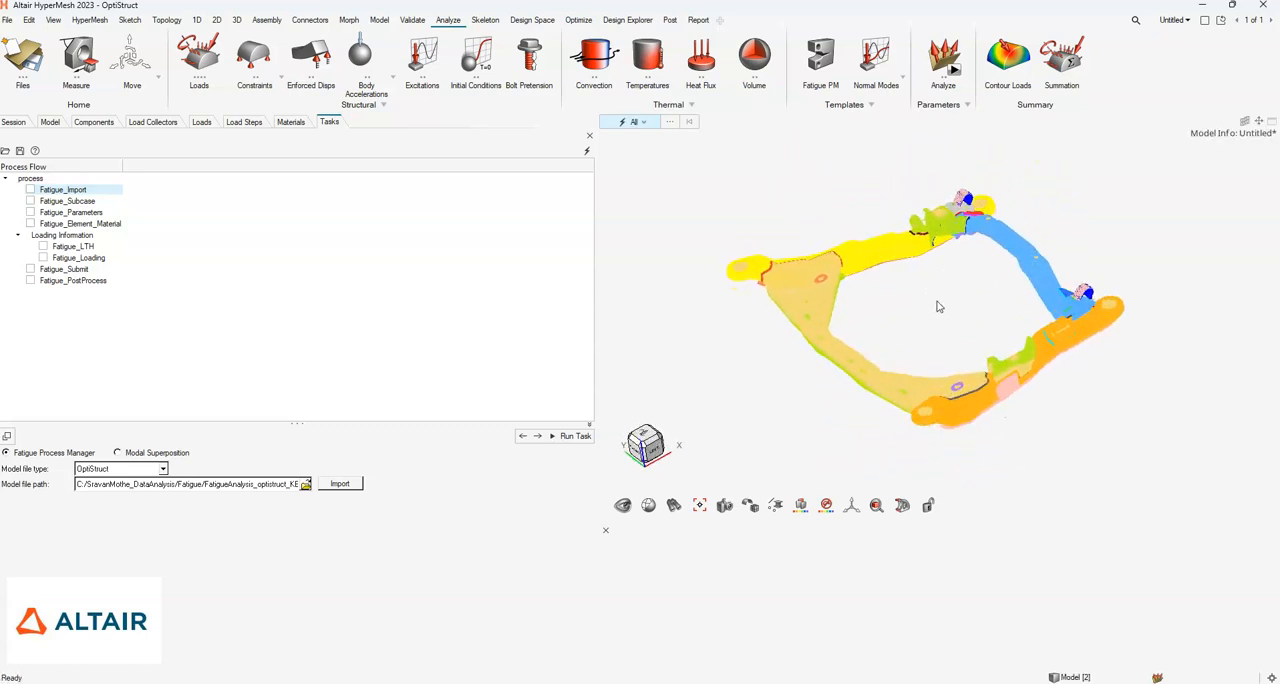
{"action": "scroll", "coordinate": [866, 373], "scroll_direction": "down", "scroll_amount": 1}
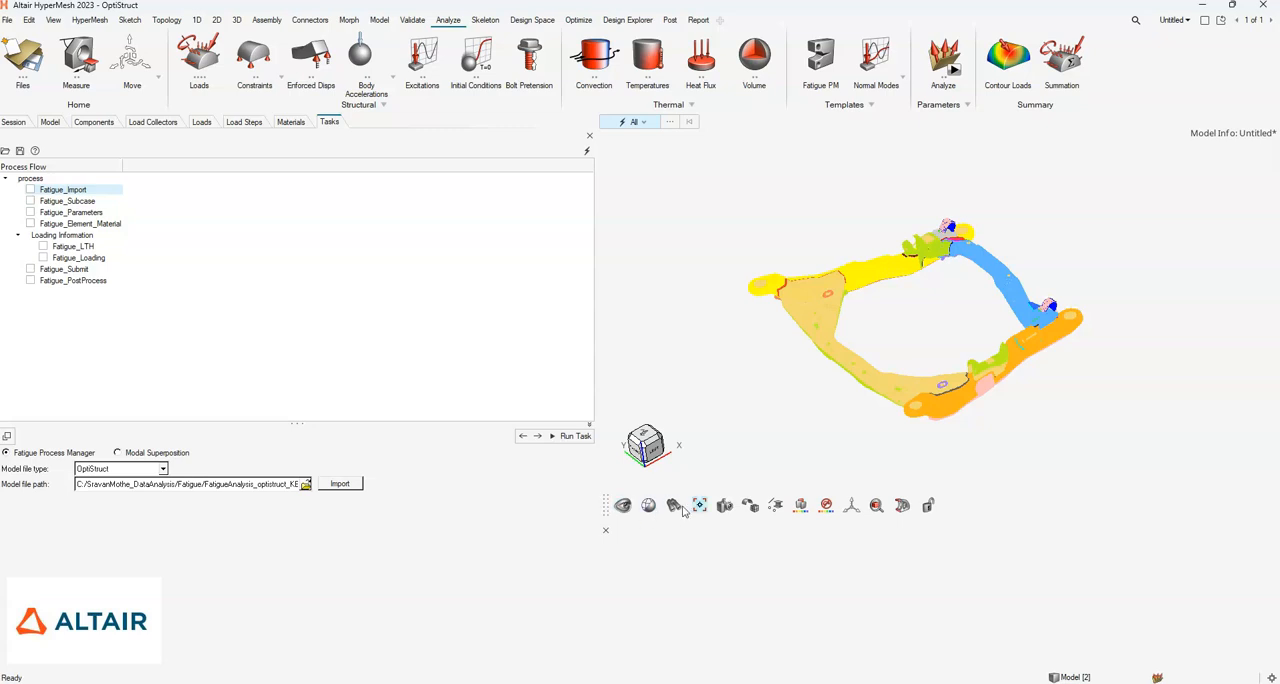
{"action": "mouse_move", "coordinate": [751, 508]}
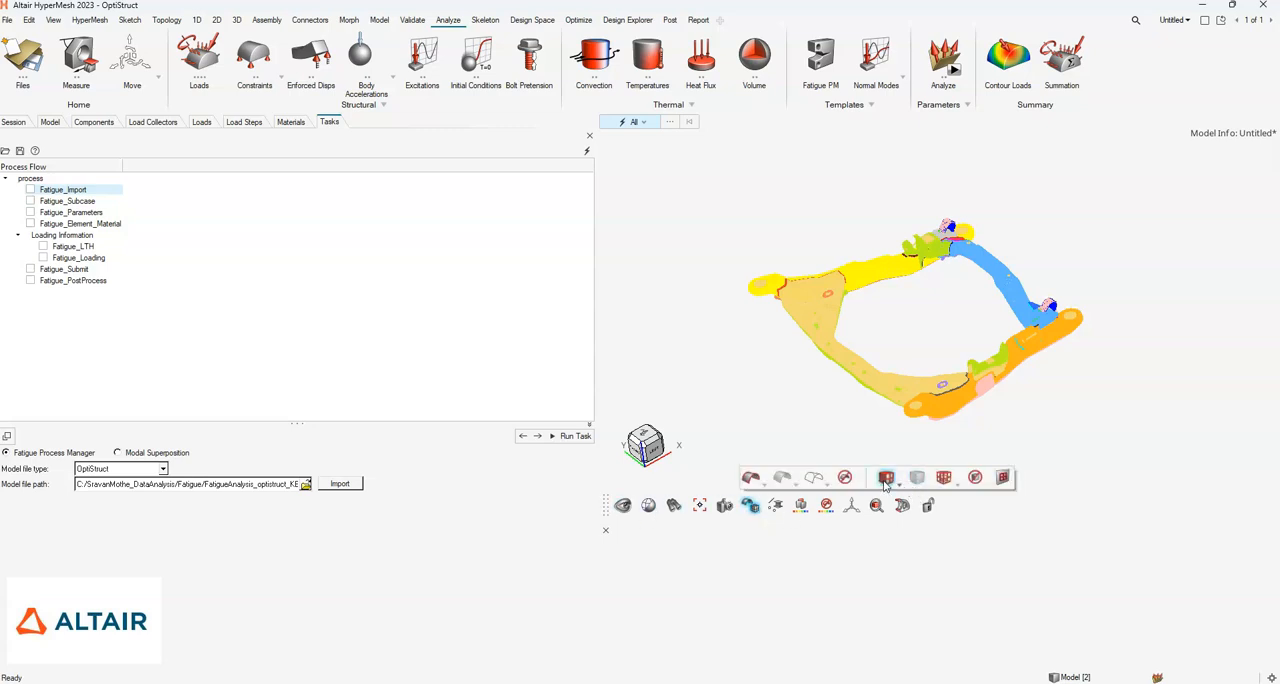
{"action": "left_click", "coordinate": [885, 478]}
{"action": "mouse_move", "coordinate": [1015, 343]}
{"action": "middle_mouse_down"}
{"action": "mouse_move", "coordinate": [850, 347]}
{"action": "mouse_move", "coordinate": [969, 332]}
{"action": "mouse_move", "coordinate": [952, 345]}
{"action": "middle_mouse_up"}
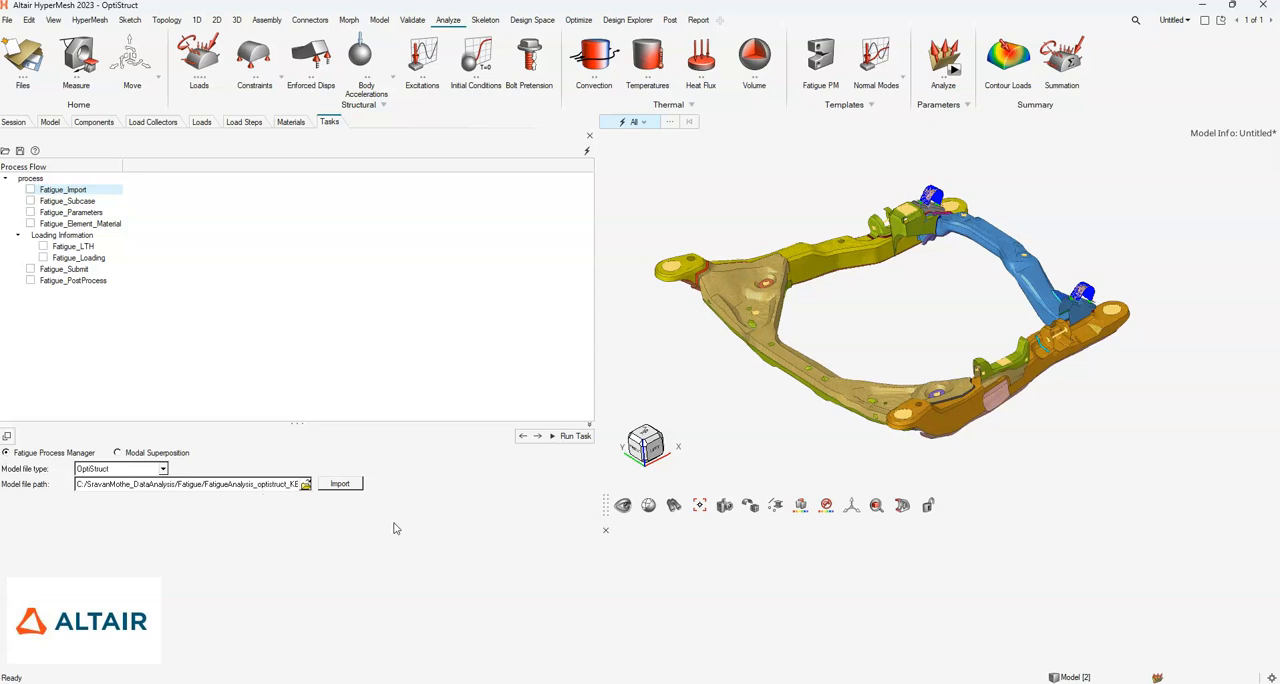
{"action": "left_click", "coordinate": [575, 437]}
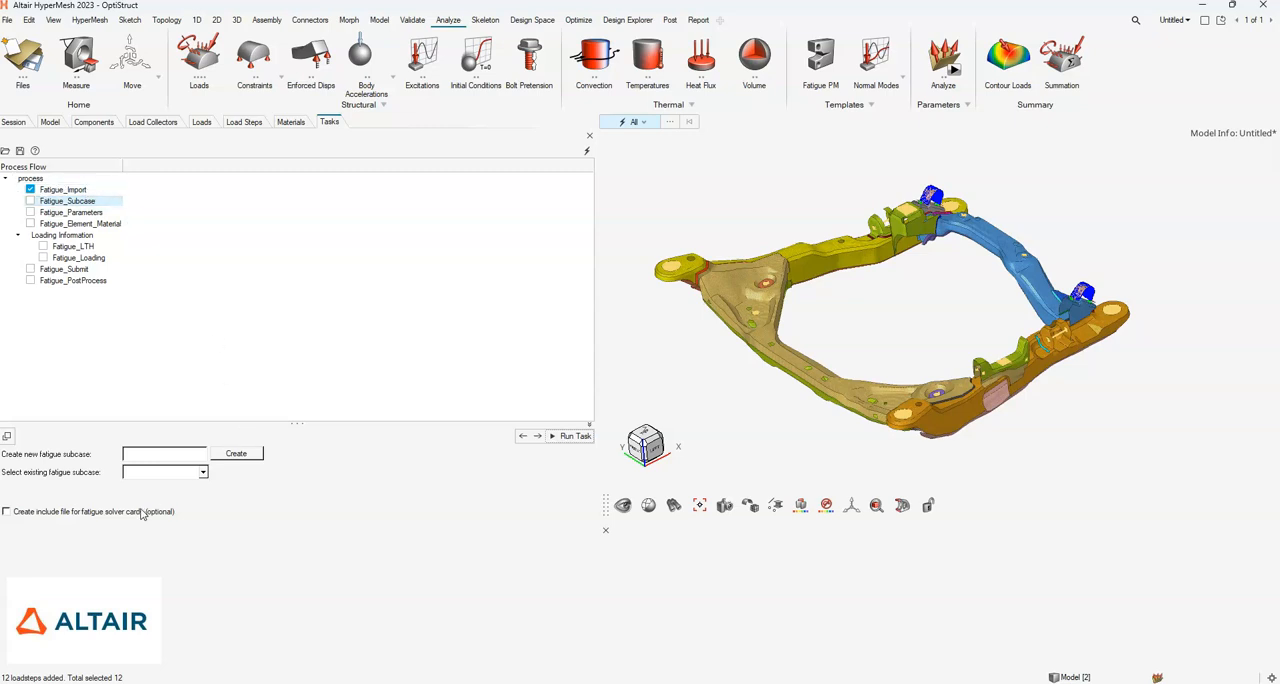
- Create the fatigue subcase FatigueSubcase1 and complete the Fatigue_Subcase task
{"action": "left_click", "coordinate": [182, 456]}
{"action": "left_click", "coordinate": [232, 455]}
{"action": "left_click", "coordinate": [566, 437]}
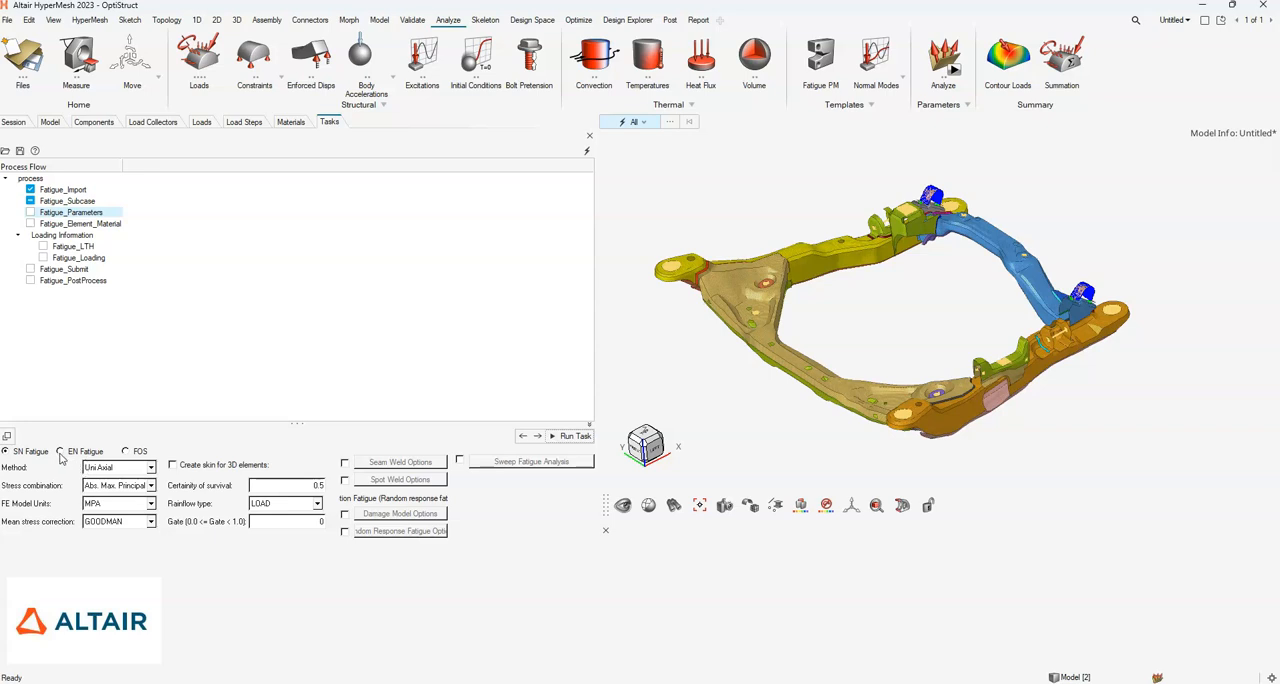
- Choose EN Fatigue with the Uni Axial method and Abs. Max. Principal stress combination
{"action": "left_click", "coordinate": [61, 453]}
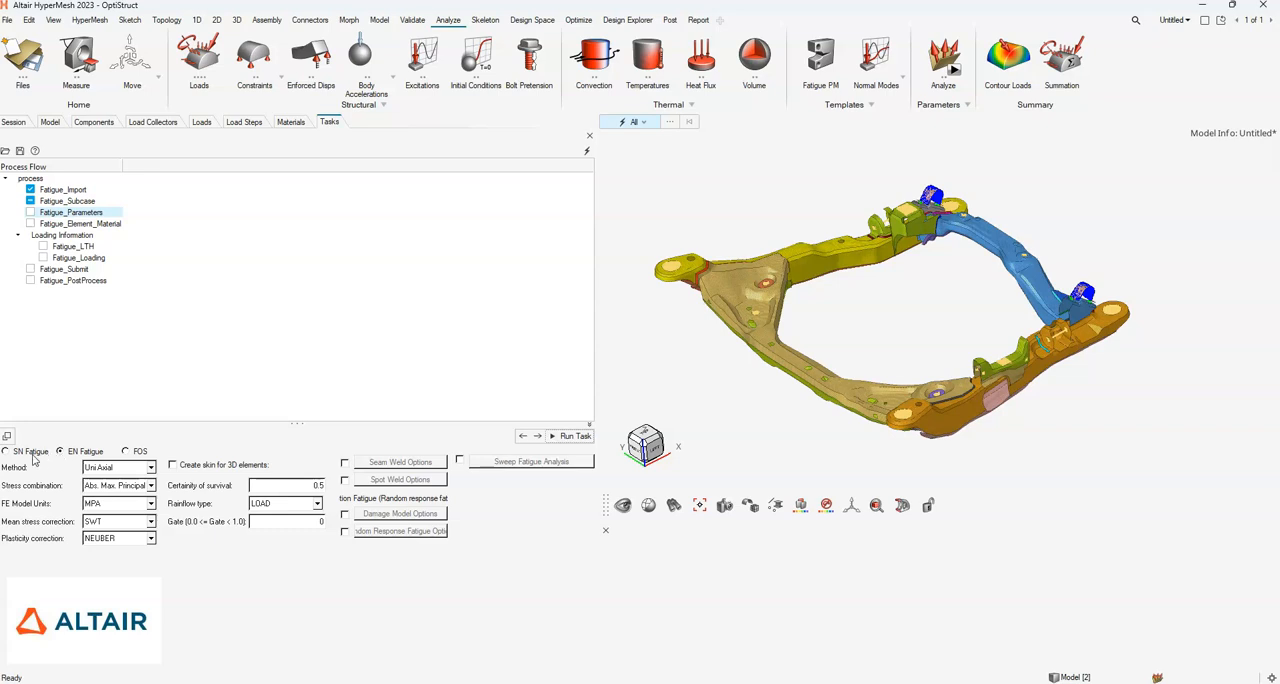
{"action": "left_click", "coordinate": [117, 468]}
{"action": "left_click", "coordinate": [116, 472]}
{"action": "left_click", "coordinate": [114, 470]}
{"action": "left_click", "coordinate": [111, 479]}
{"action": "left_click", "coordinate": [131, 487]}
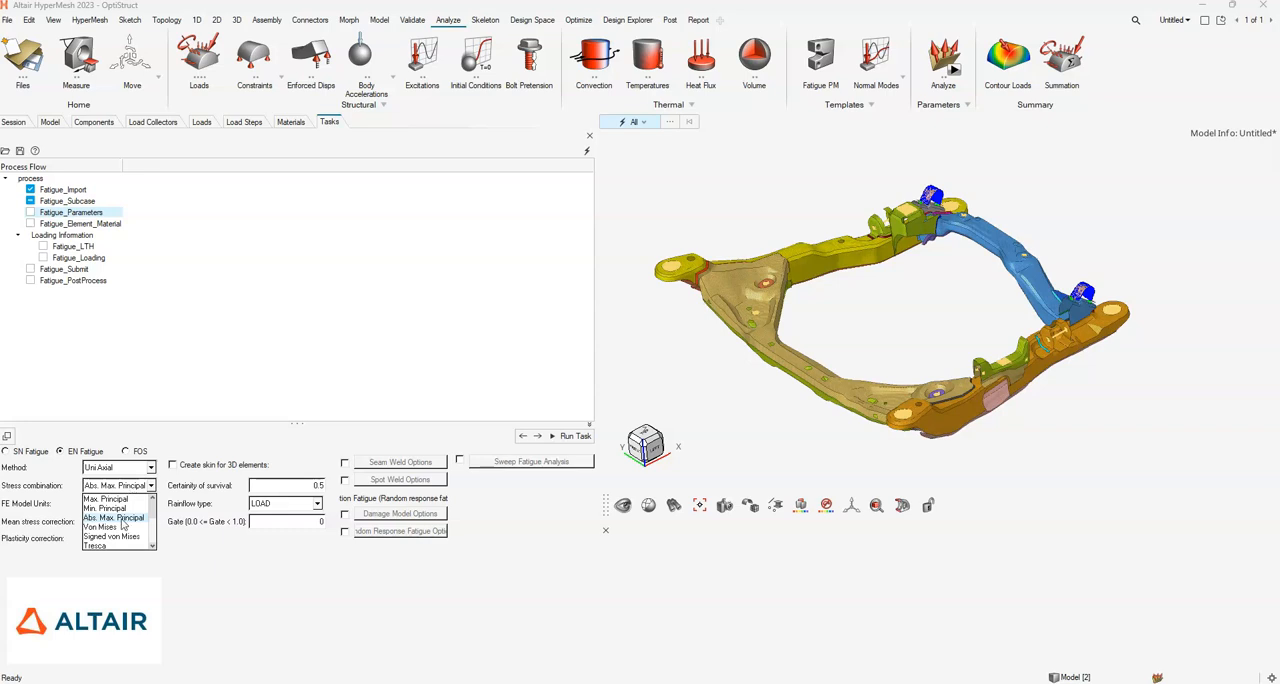
{"action": "left_click", "coordinate": [116, 518]}
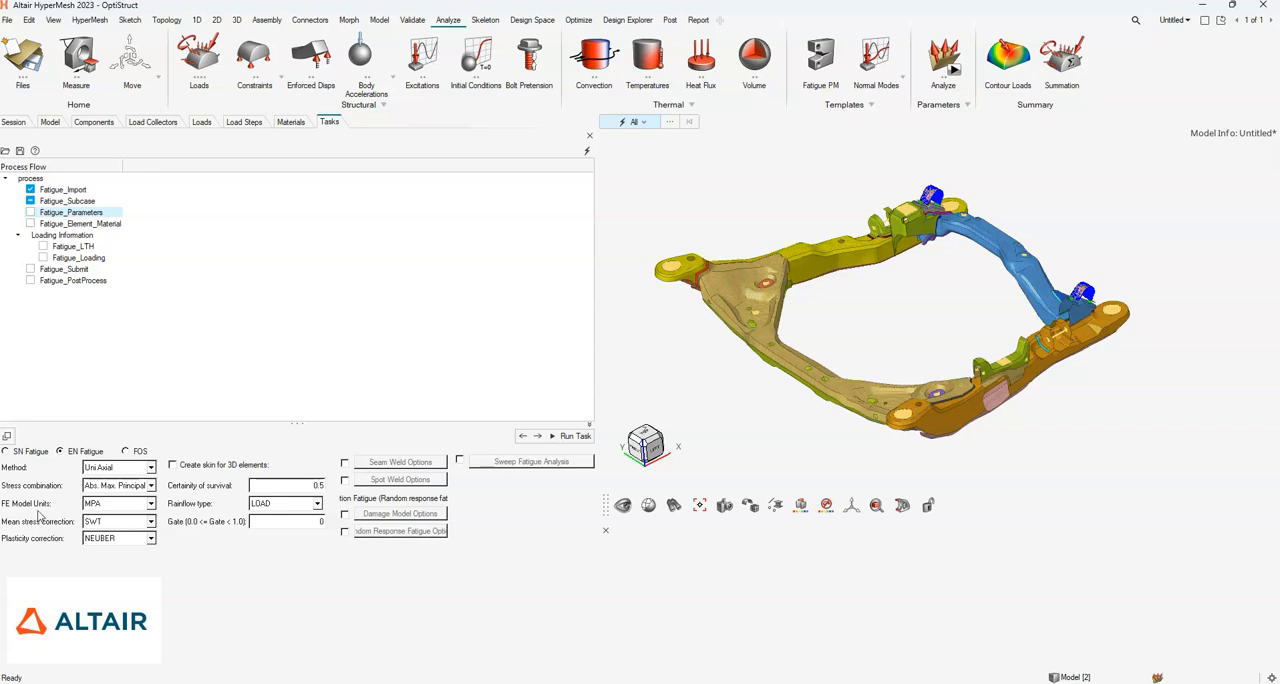
- Set the FE model units to MPA, mean stress correction to SWT and plasticity correction to NEUBER
{"action": "left_click", "coordinate": [115, 504]}
{"action": "left_click", "coordinate": [110, 522]}
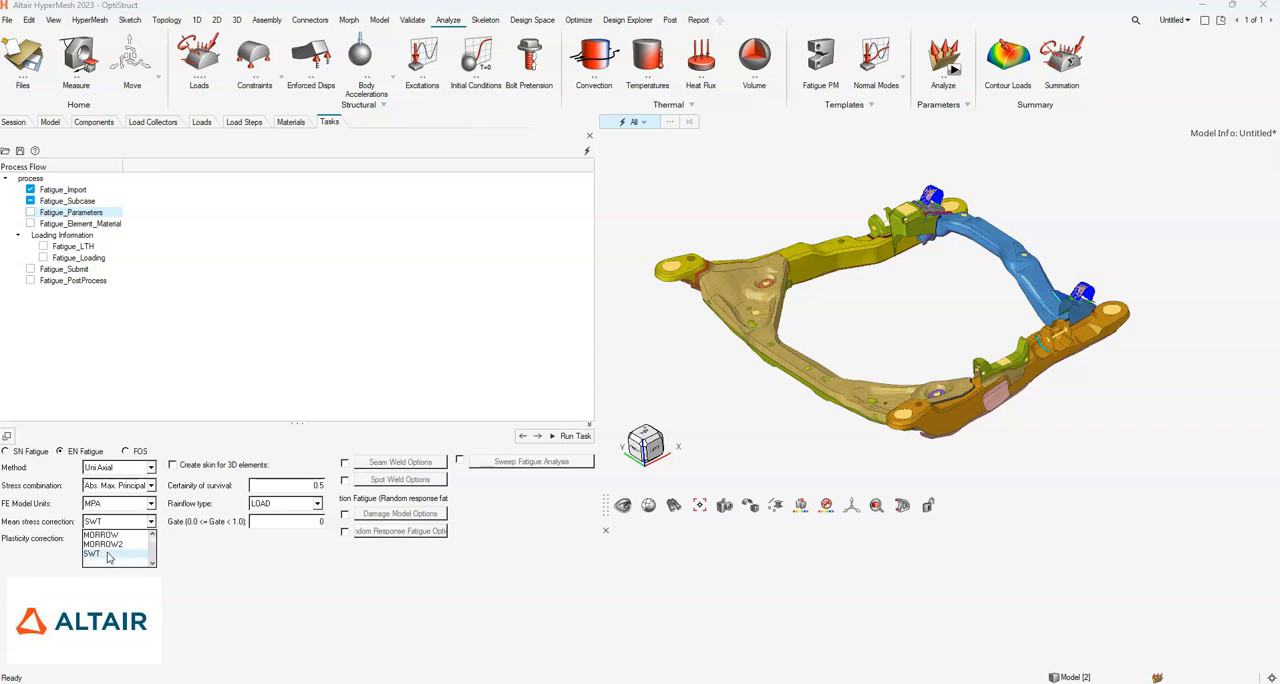
{"action": "left_click", "coordinate": [109, 555]}
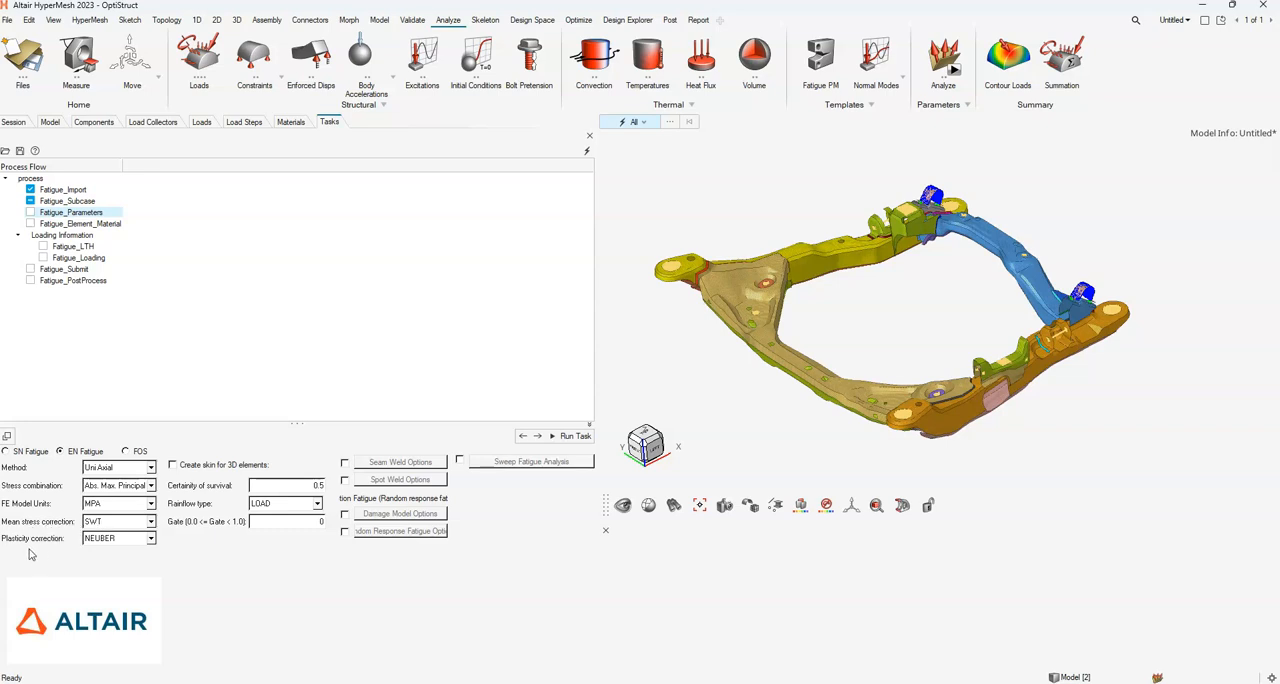
{"action": "left_click", "coordinate": [107, 539]}
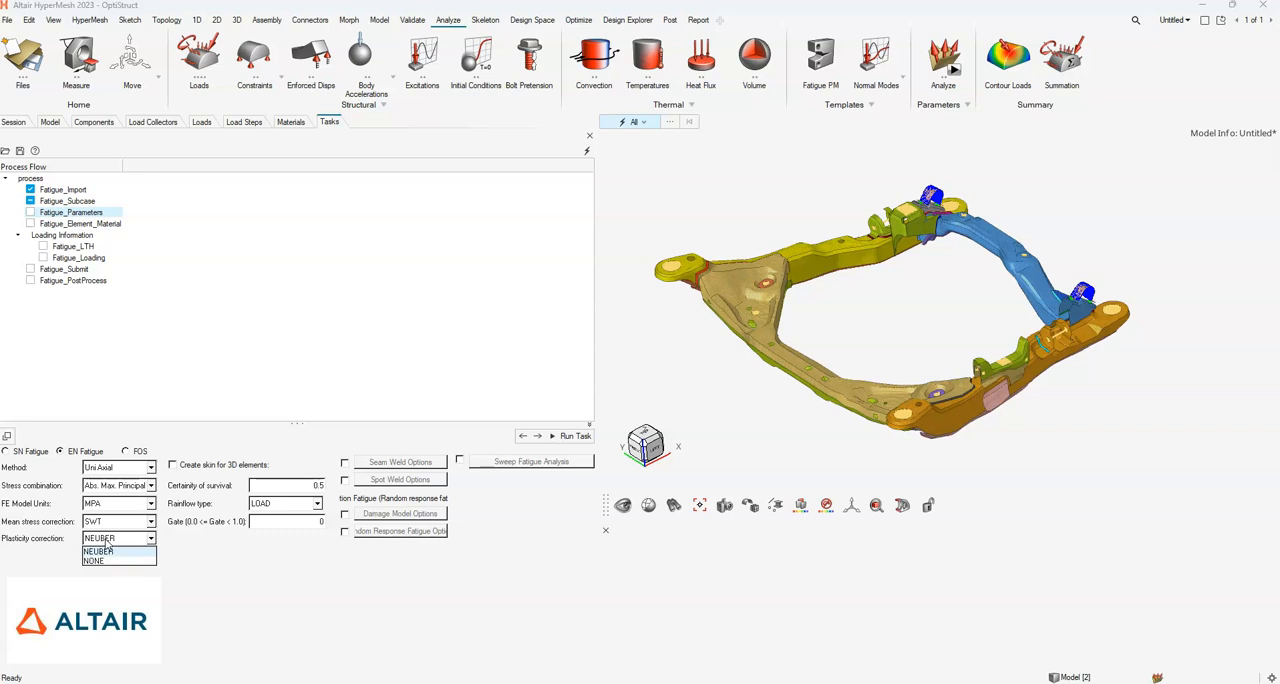
{"action": "left_click", "coordinate": [103, 552]}
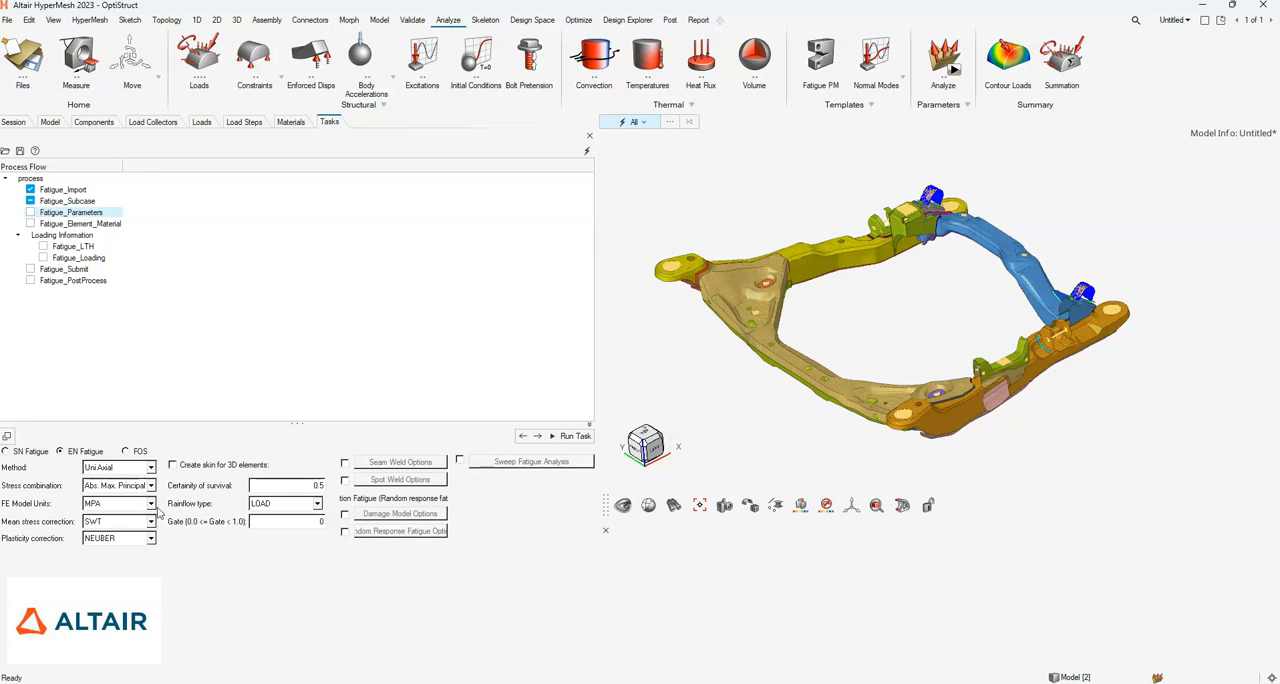
- Set the rainflow type to LOAD and the gate to 0.2, and complete the Fatigue_Parameters task
{"action": "left_click", "coordinate": [297, 504]}
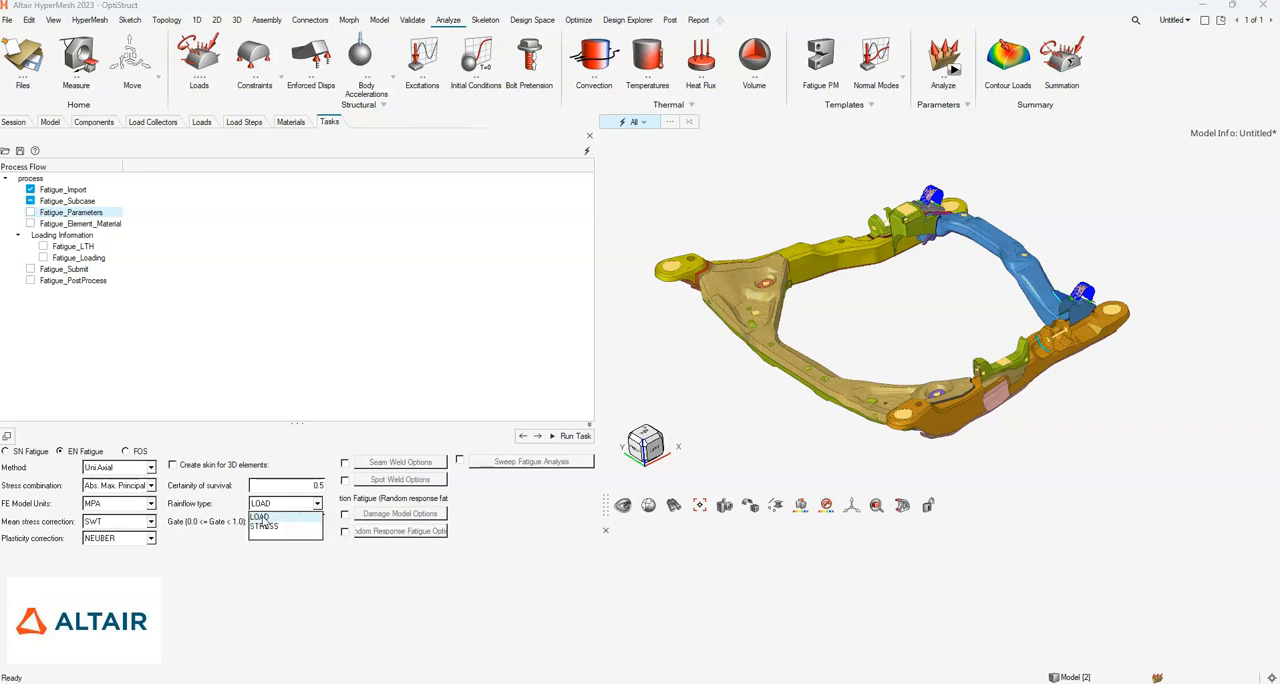
{"action": "left_click", "coordinate": [262, 517]}
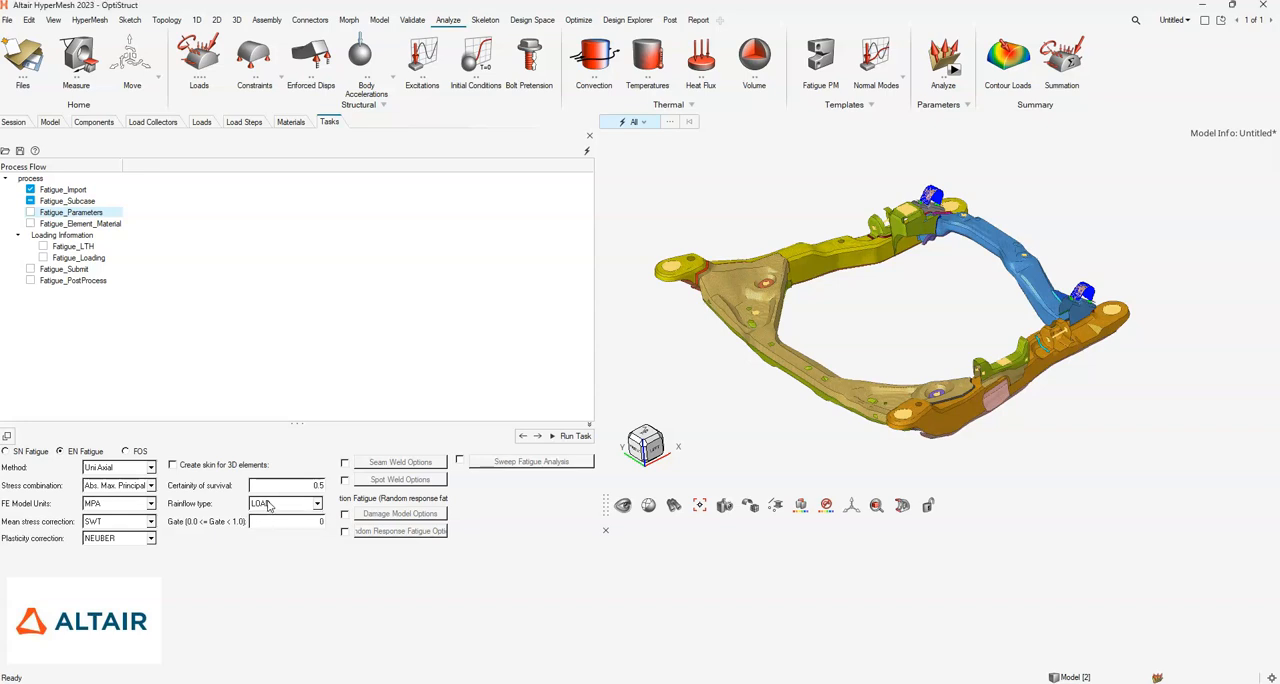
{"action": "left_click", "coordinate": [278, 507]}
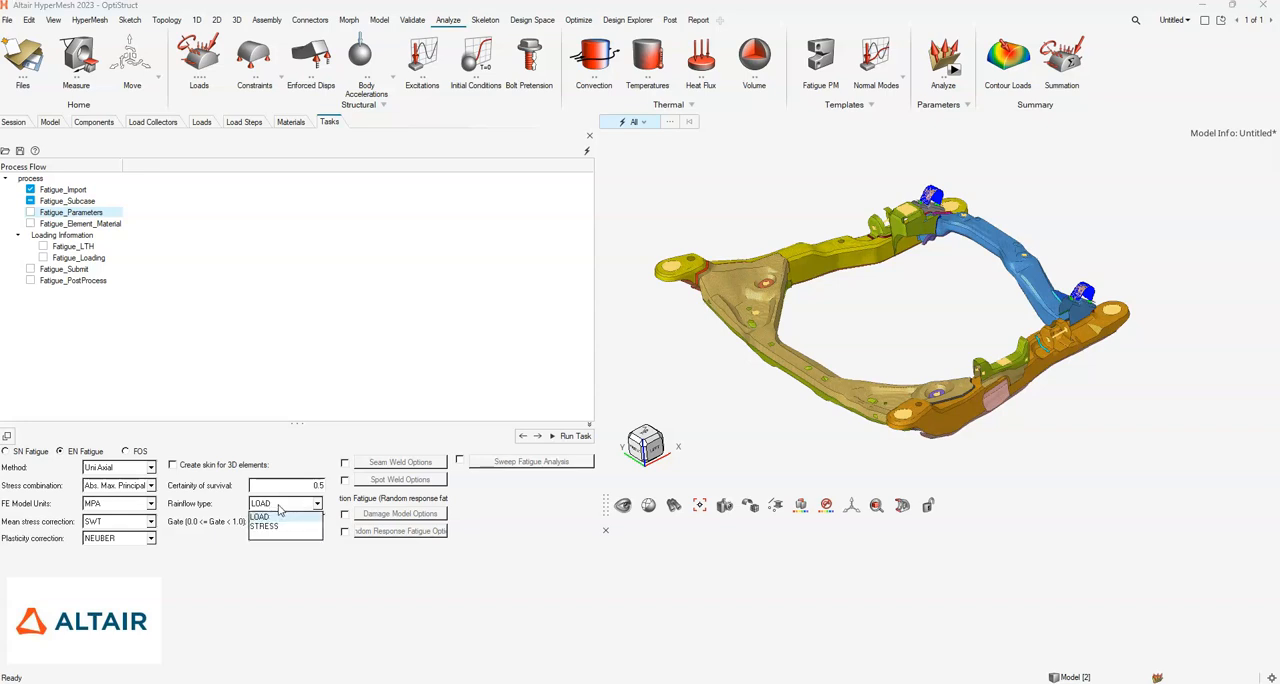
{"action": "left_click", "coordinate": [275, 507]}
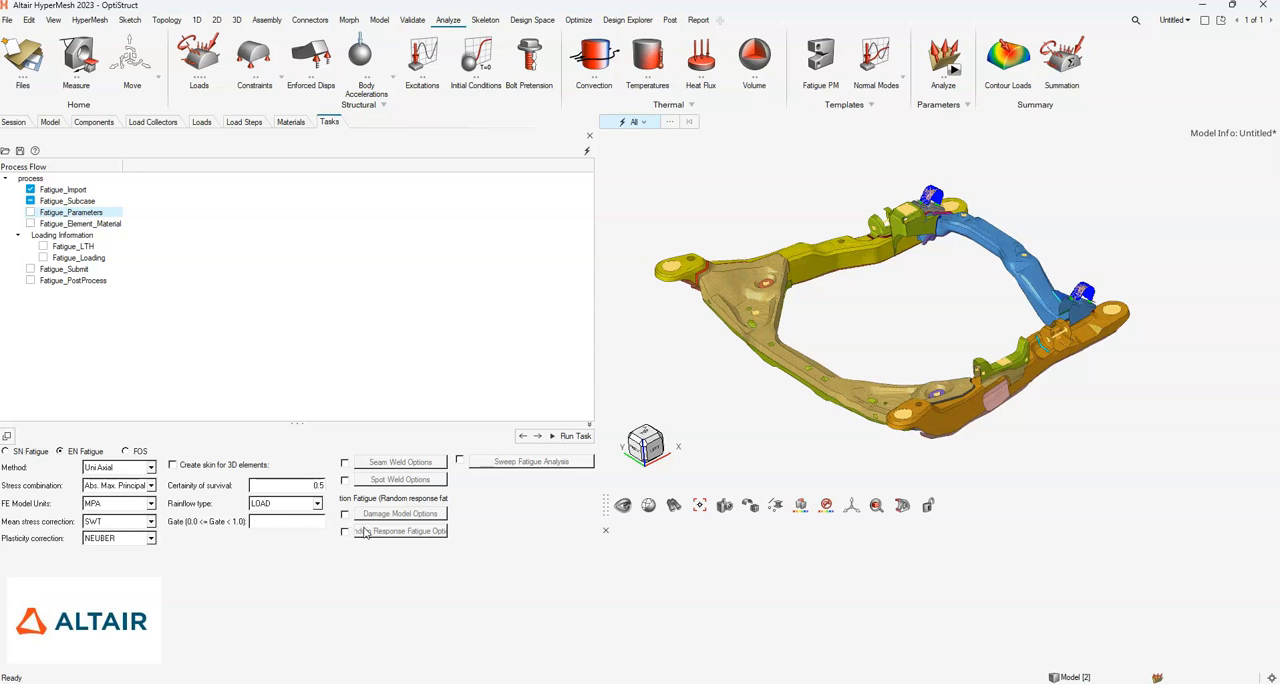
{"action": "type", "text": "0.2"}
{"action": "left_click", "coordinate": [565, 438]}
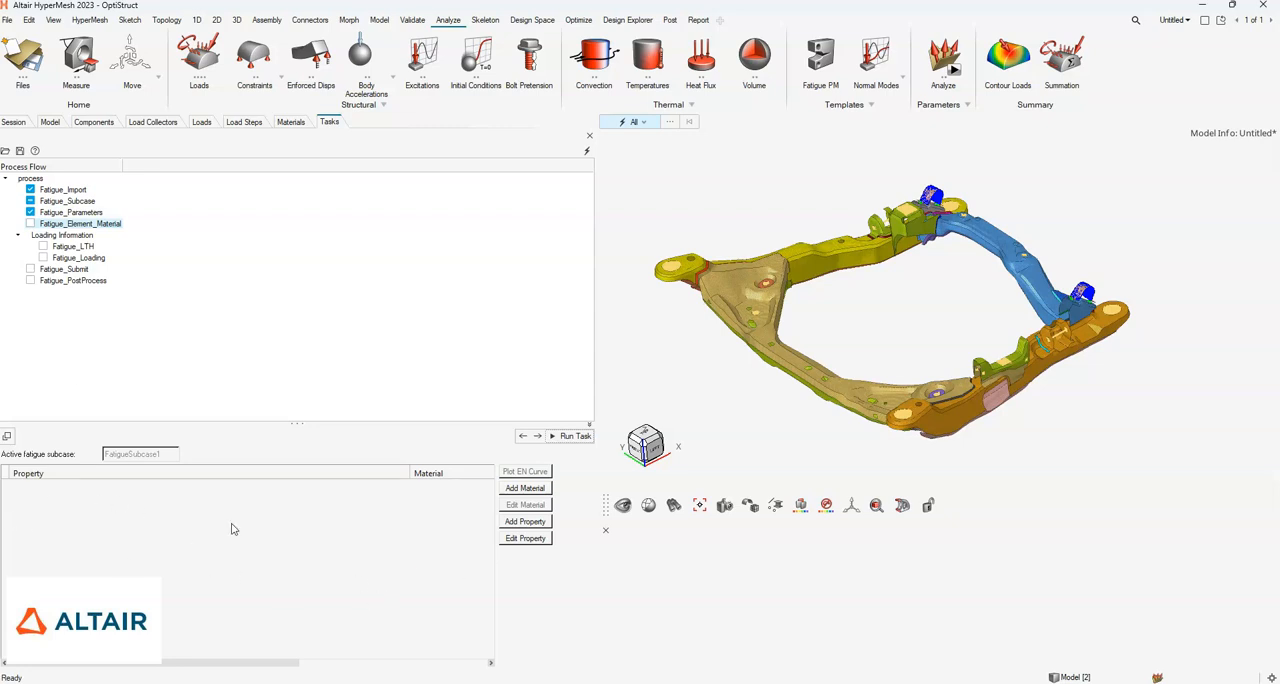
- Add material data for Steel_Base_material_410Mpa_SAE960X in MPA with an ultimate tensile strength of 410
{"action": "left_click", "coordinate": [523, 489]}
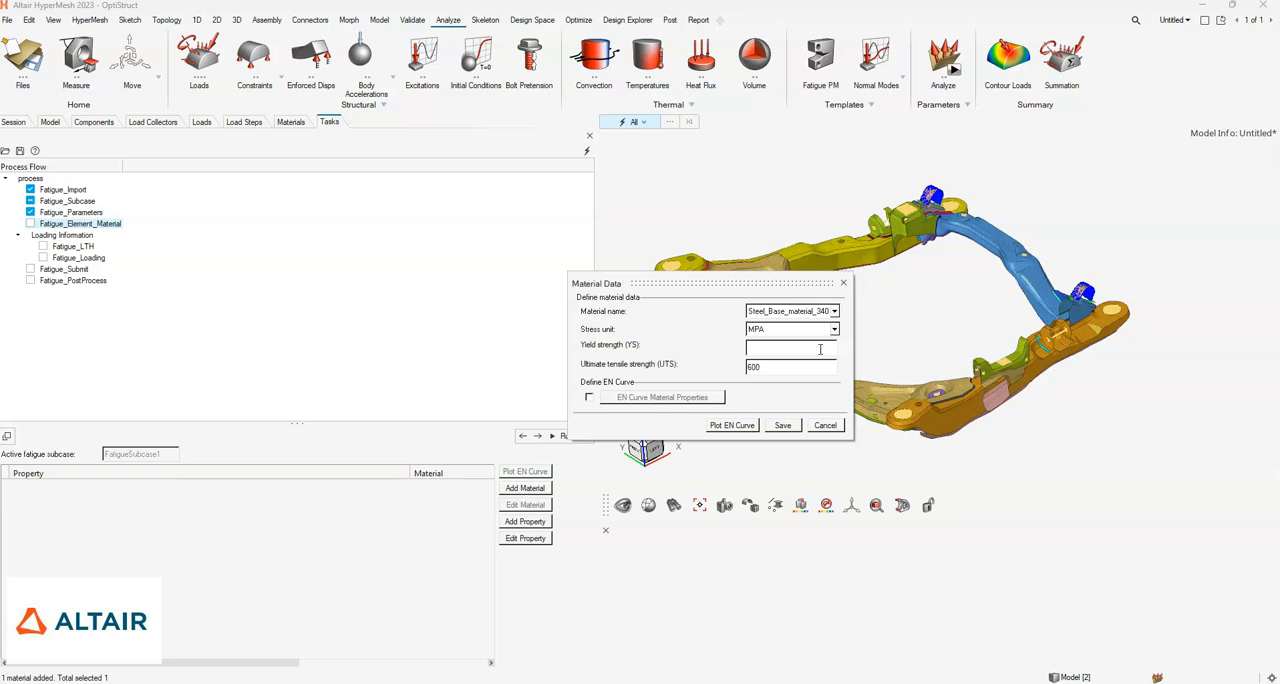
{"action": "left_click", "coordinate": [834, 312]}
{"action": "left_click_drag", "start_coordinate": [815, 283], "coordinate": [616, 298]}
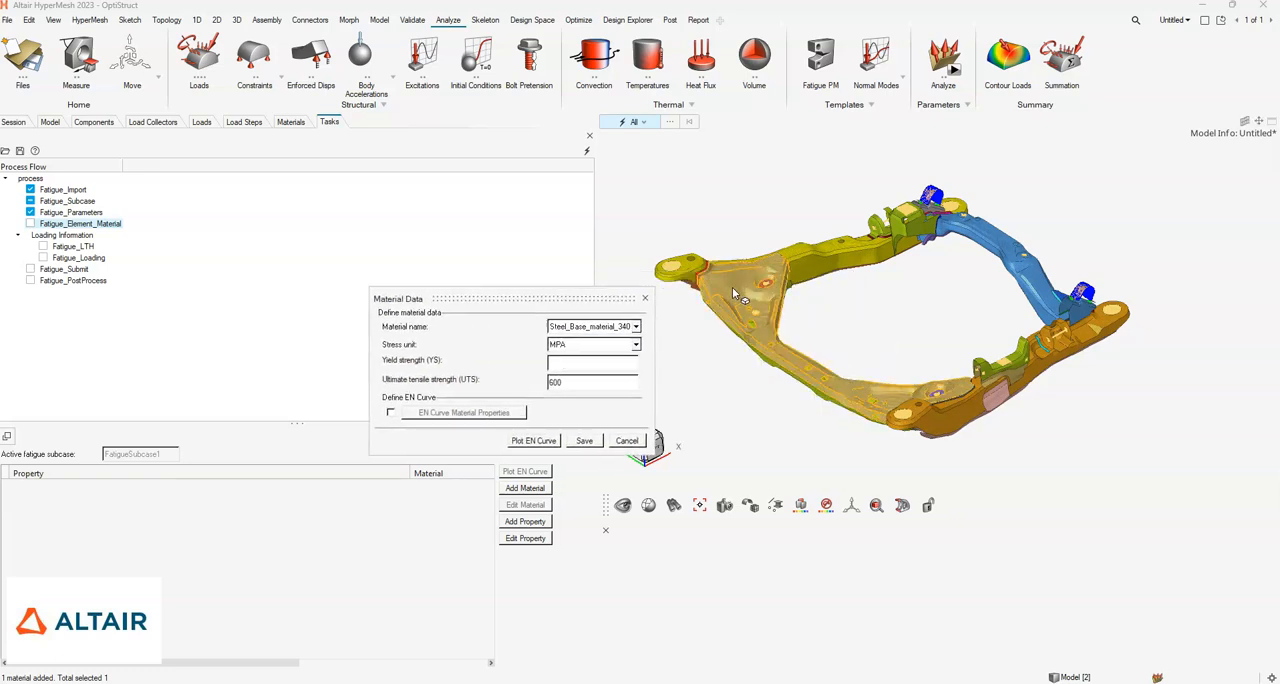
{"action": "left_click", "coordinate": [636, 327]}
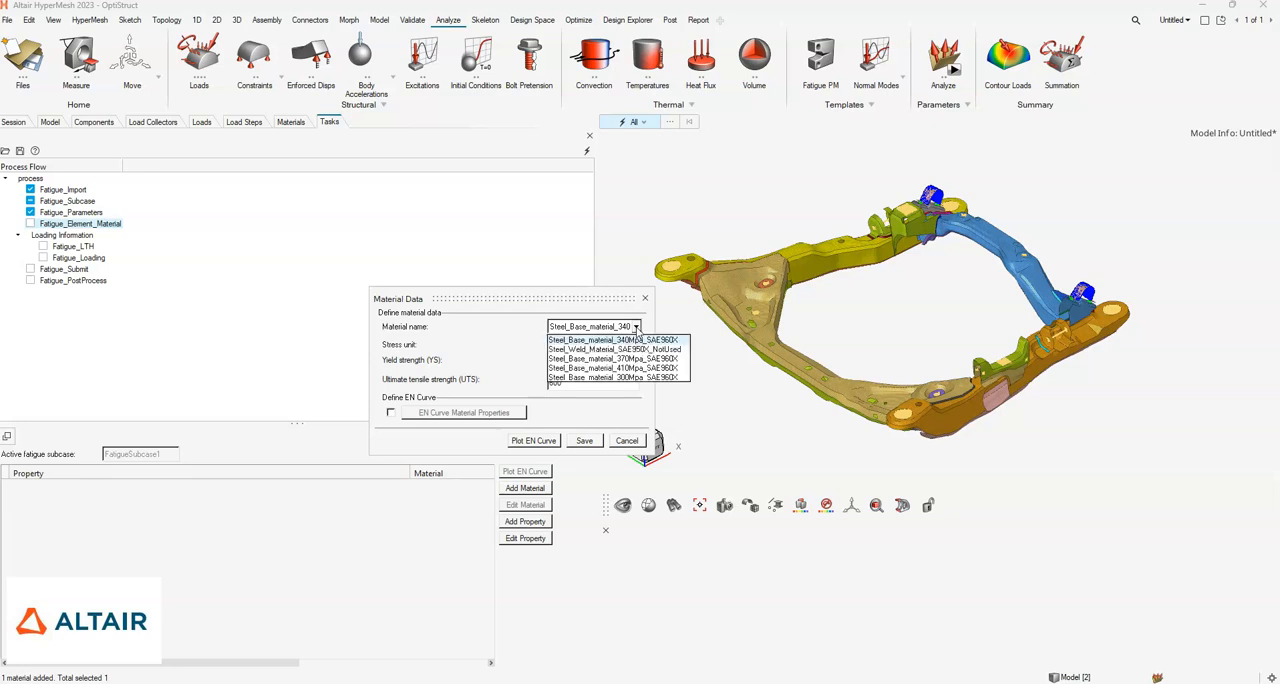
{"action": "left_click", "coordinate": [639, 368]}
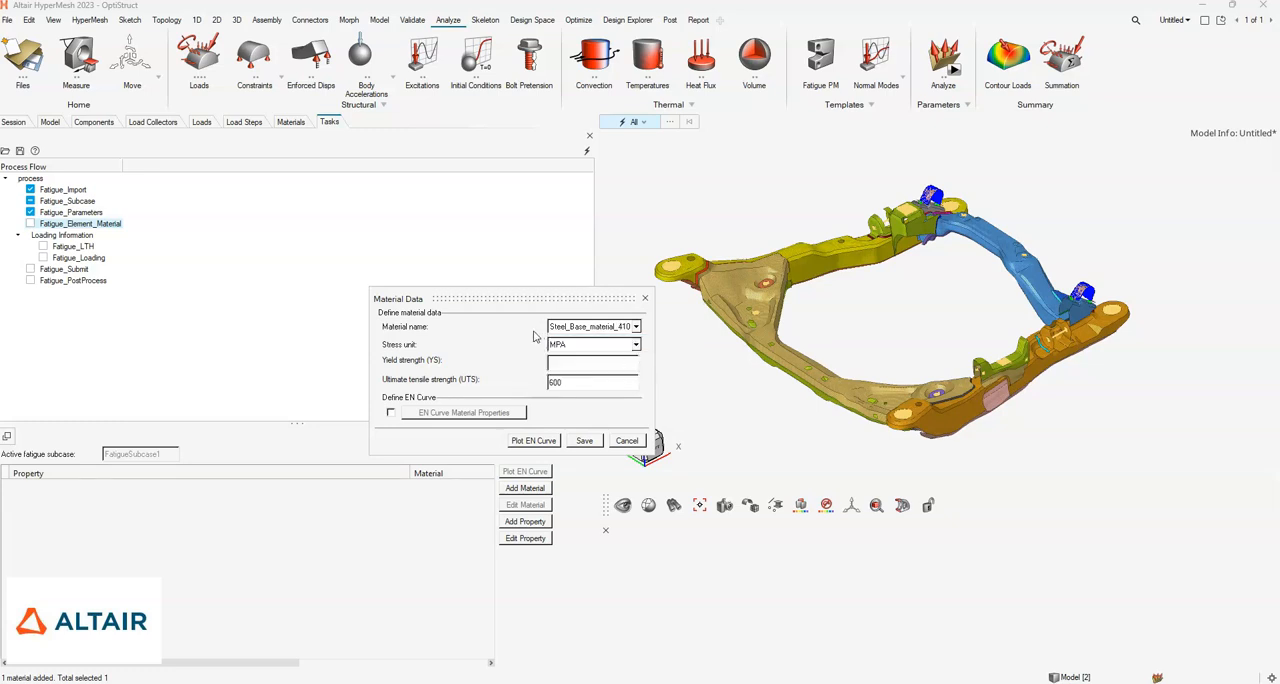
{"action": "left_click", "coordinate": [586, 331]}
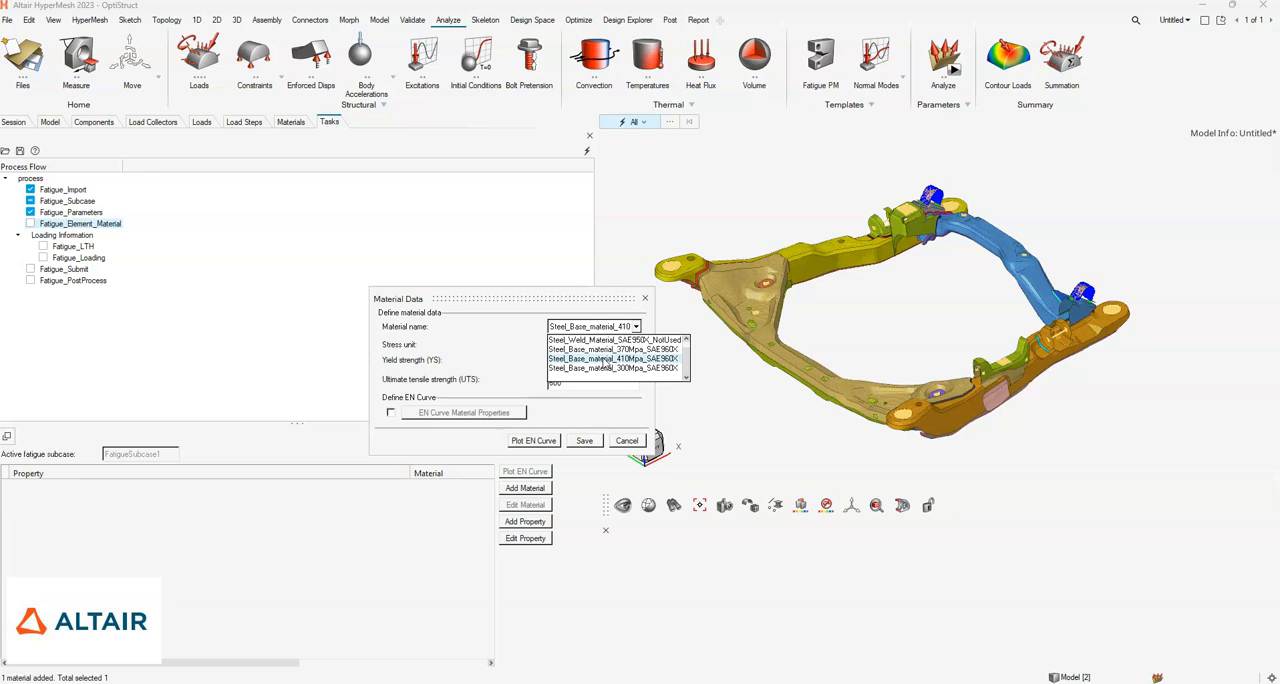
{"action": "left_click", "coordinate": [605, 359]}
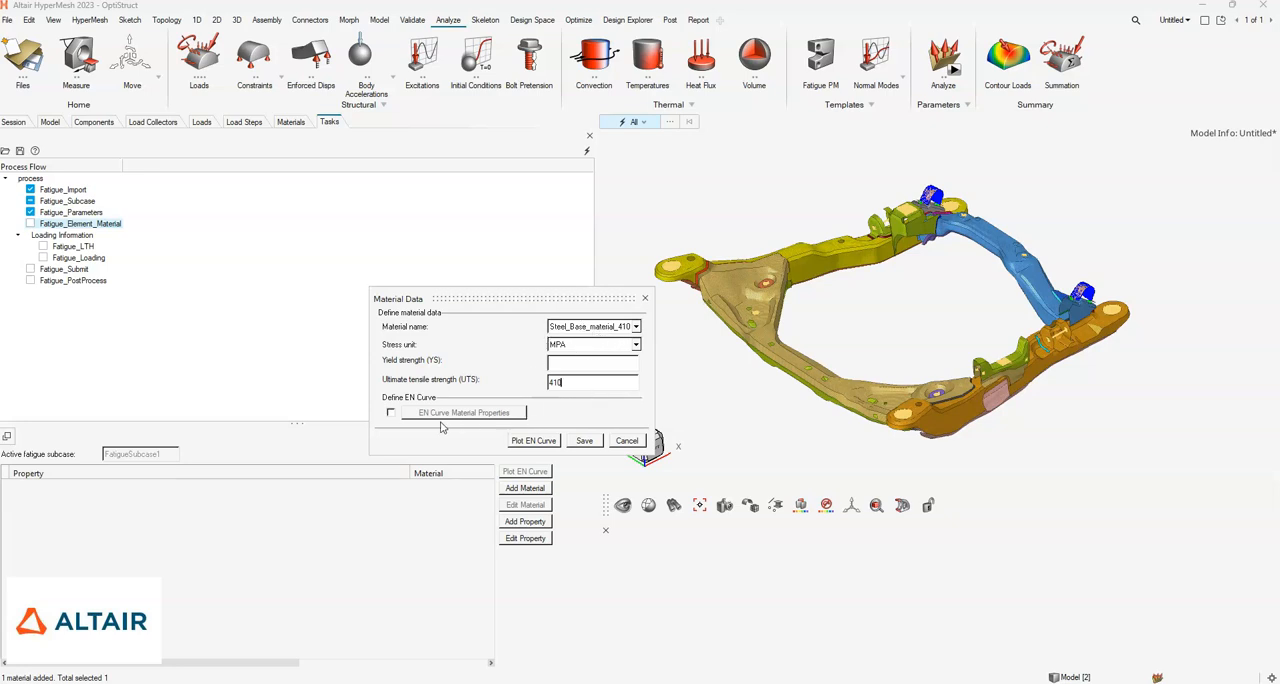
- Enable the EN curve definition and estimate its coefficients from UTS for the unalloyed material type
{"action": "left_click", "coordinate": [391, 414]}
{"action": "left_click", "coordinate": [445, 418]}
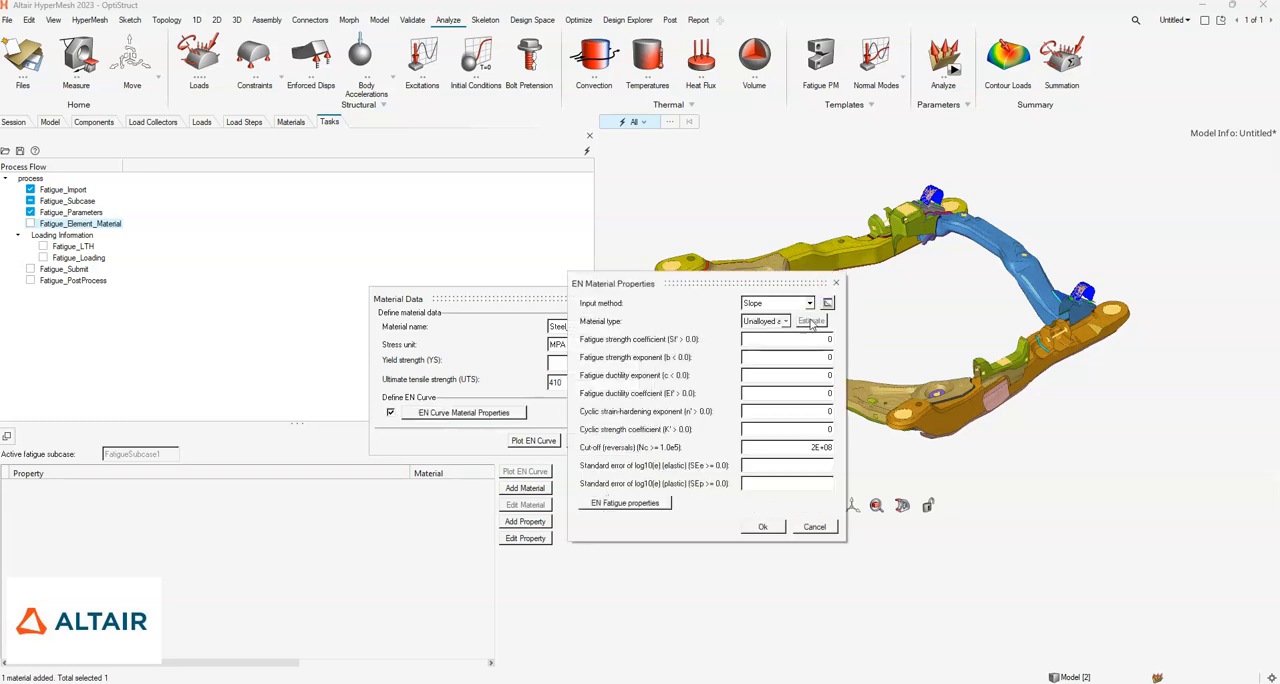
{"action": "left_click", "coordinate": [810, 304]}
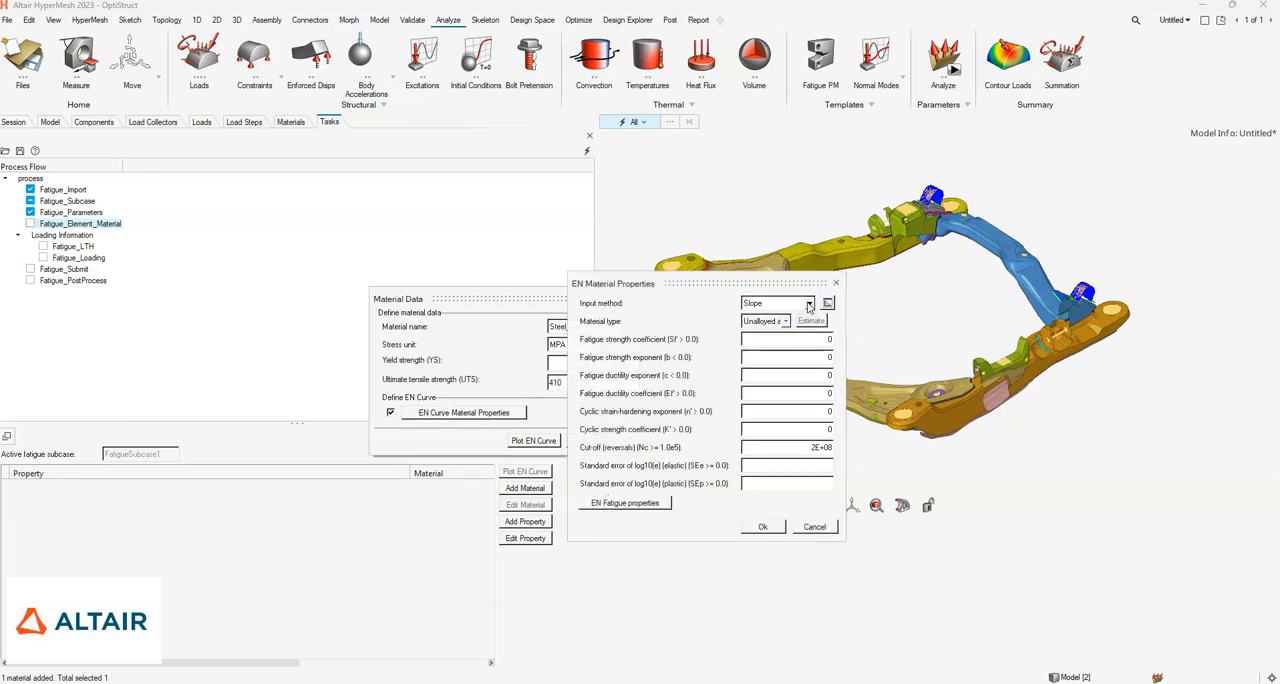
{"action": "left_click", "coordinate": [790, 326]}
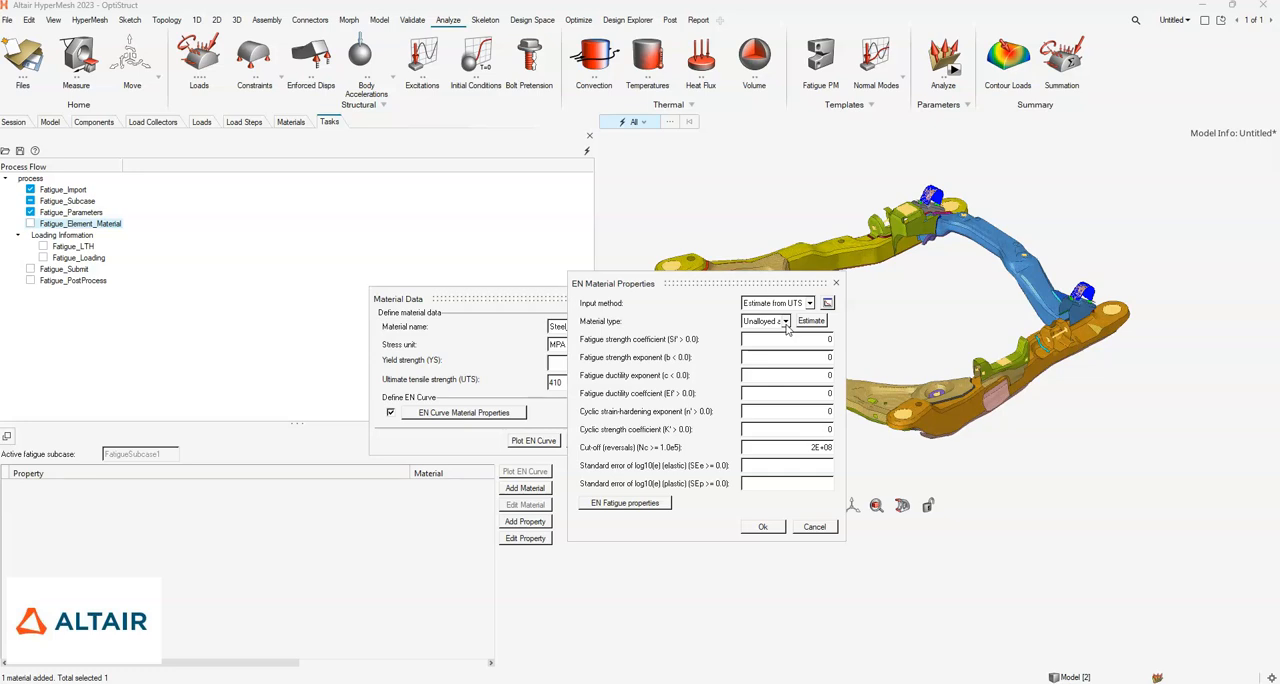
{"action": "left_click", "coordinate": [786, 322]}
{"action": "left_click", "coordinate": [786, 324]}
{"action": "left_click", "coordinate": [786, 324]}
{"action": "left_click", "coordinate": [788, 334]}
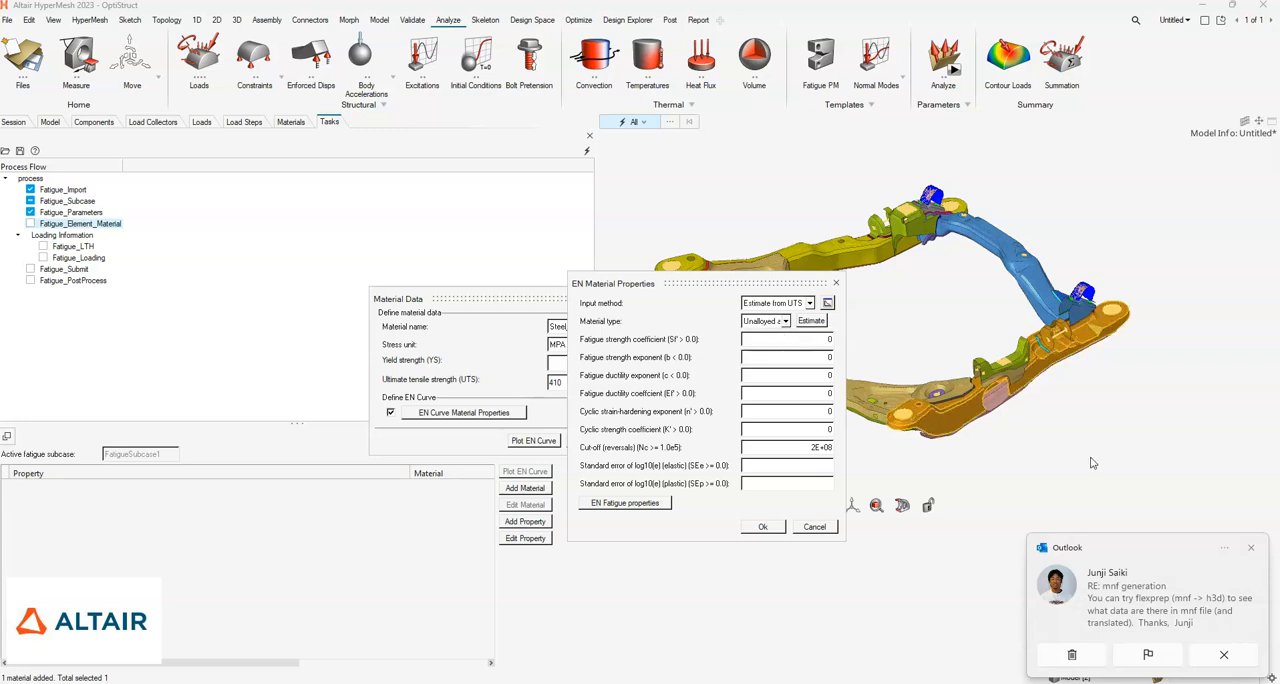
{"action": "left_click", "coordinate": [1249, 547]}
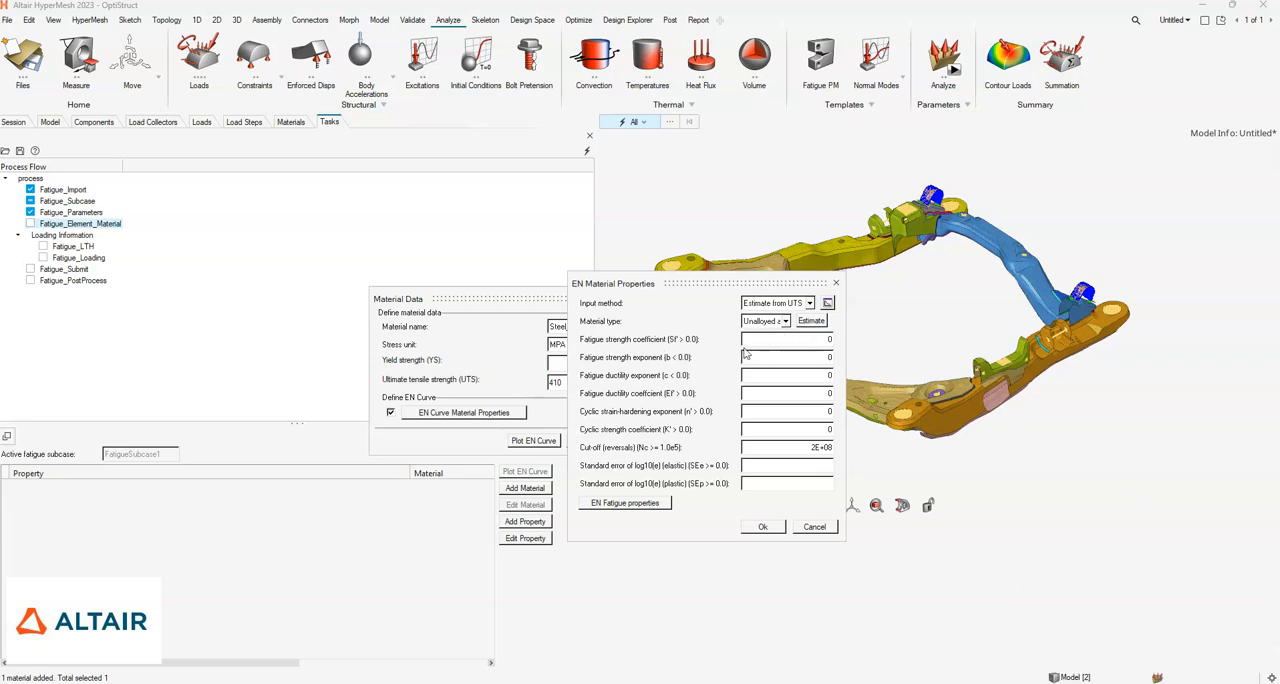
{"action": "left_click", "coordinate": [811, 321]}
- Set the interpretation of the defined EN curve to A in the EN fatigue properties and accept the EN material properties
{"action": "left_click", "coordinate": [640, 510]}
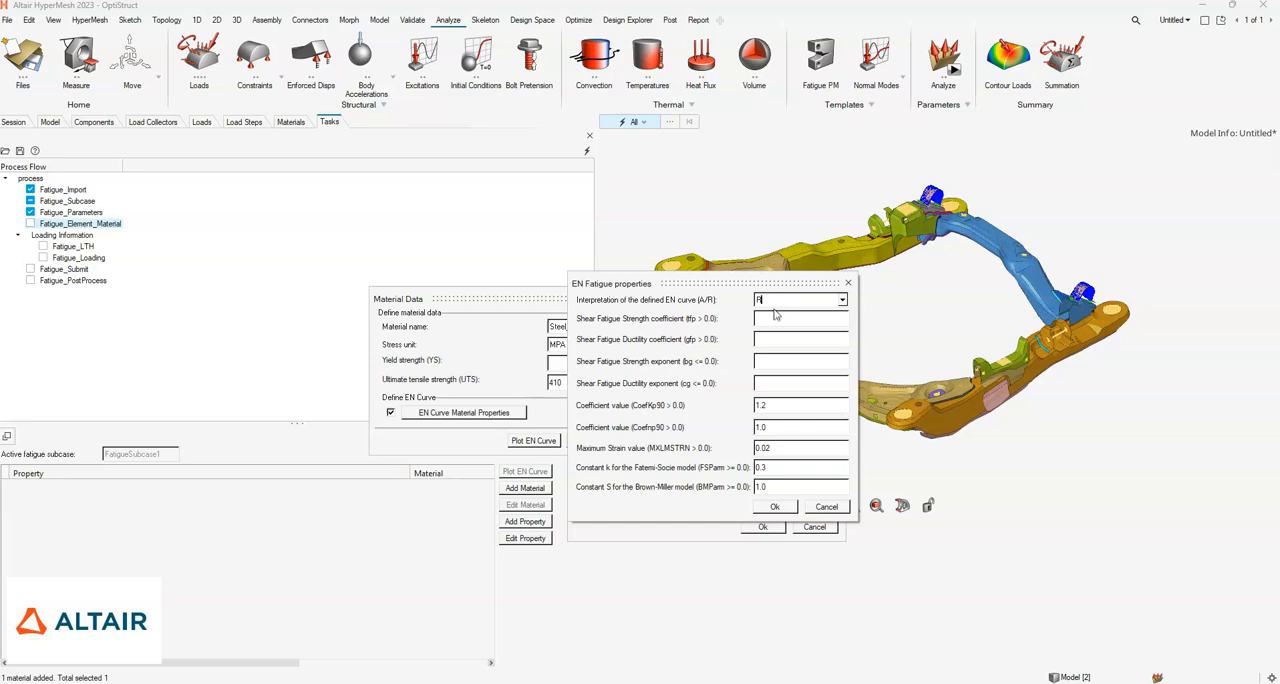
{"action": "left_click", "coordinate": [842, 301]}
{"action": "left_click", "coordinate": [783, 318]}
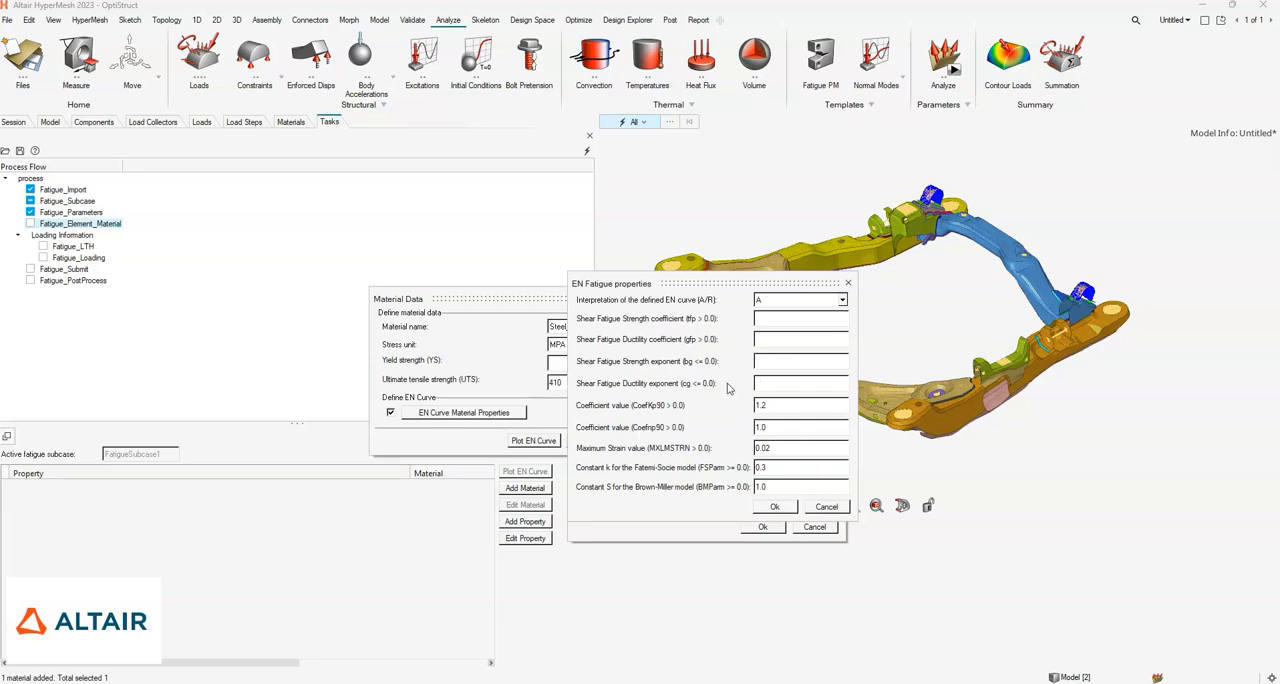
{"action": "left_click", "coordinate": [778, 508]}
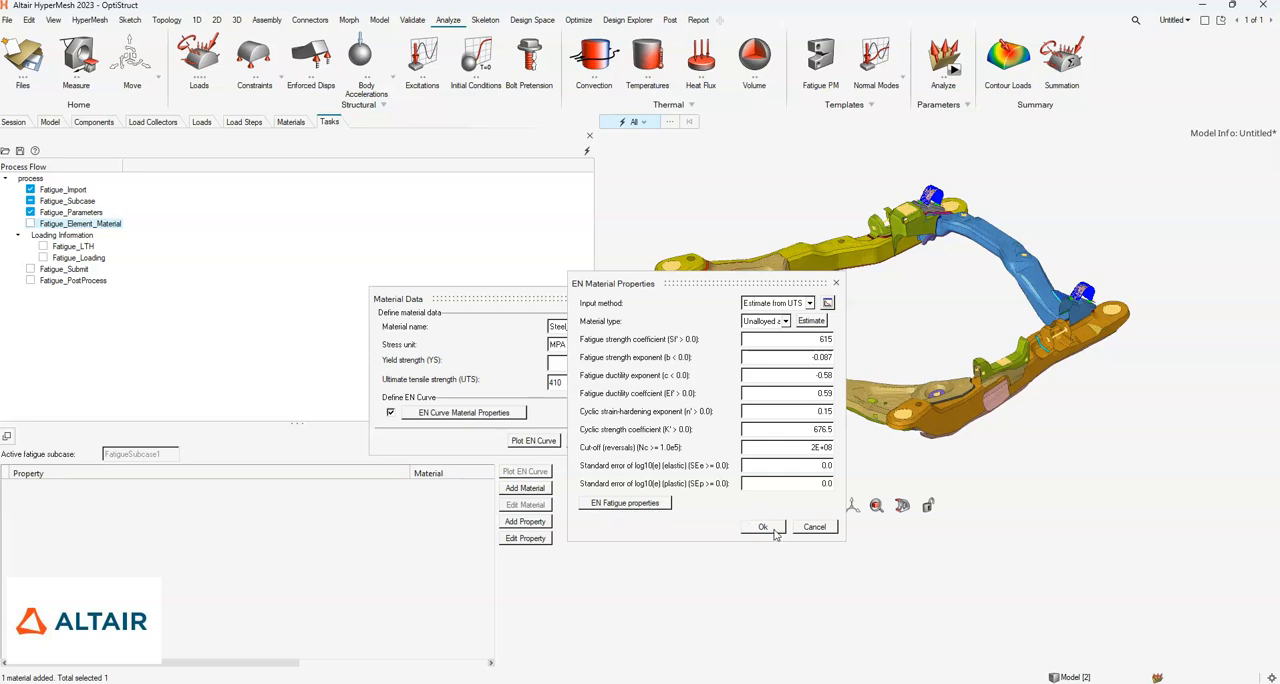
{"action": "left_click", "coordinate": [770, 528]}
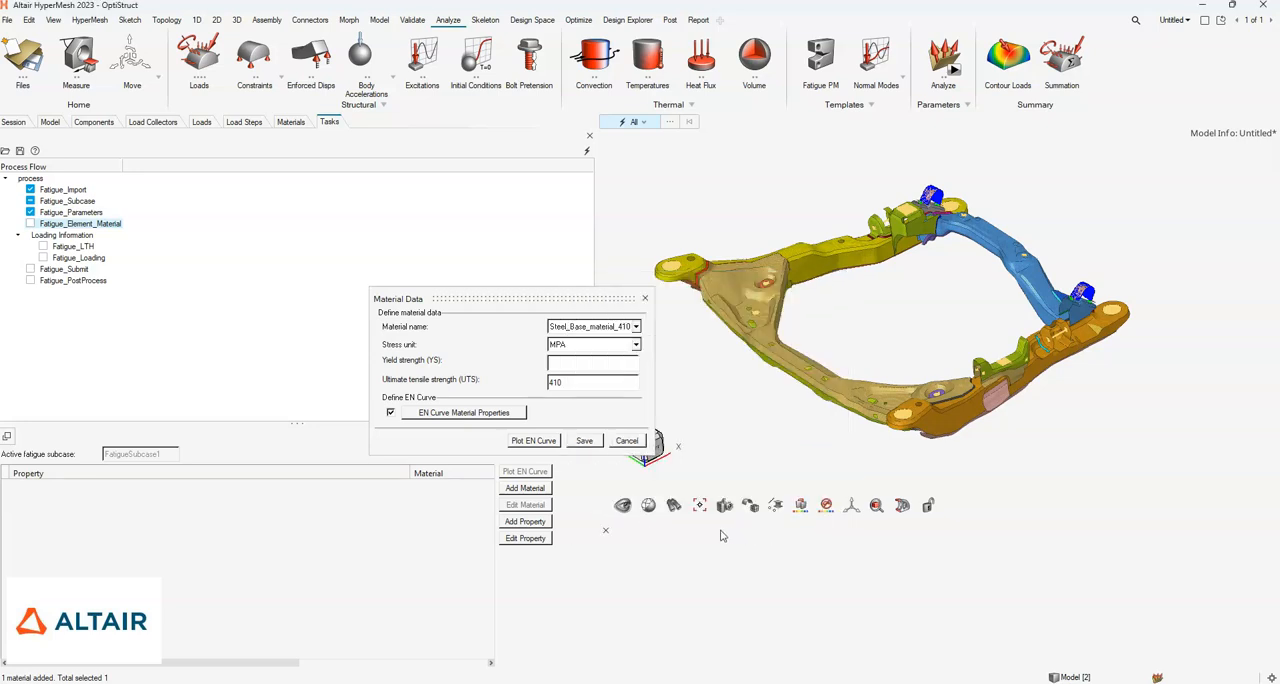
- Plot the material's EN curve to check it, and save the material data
{"action": "left_click", "coordinate": [534, 441]}
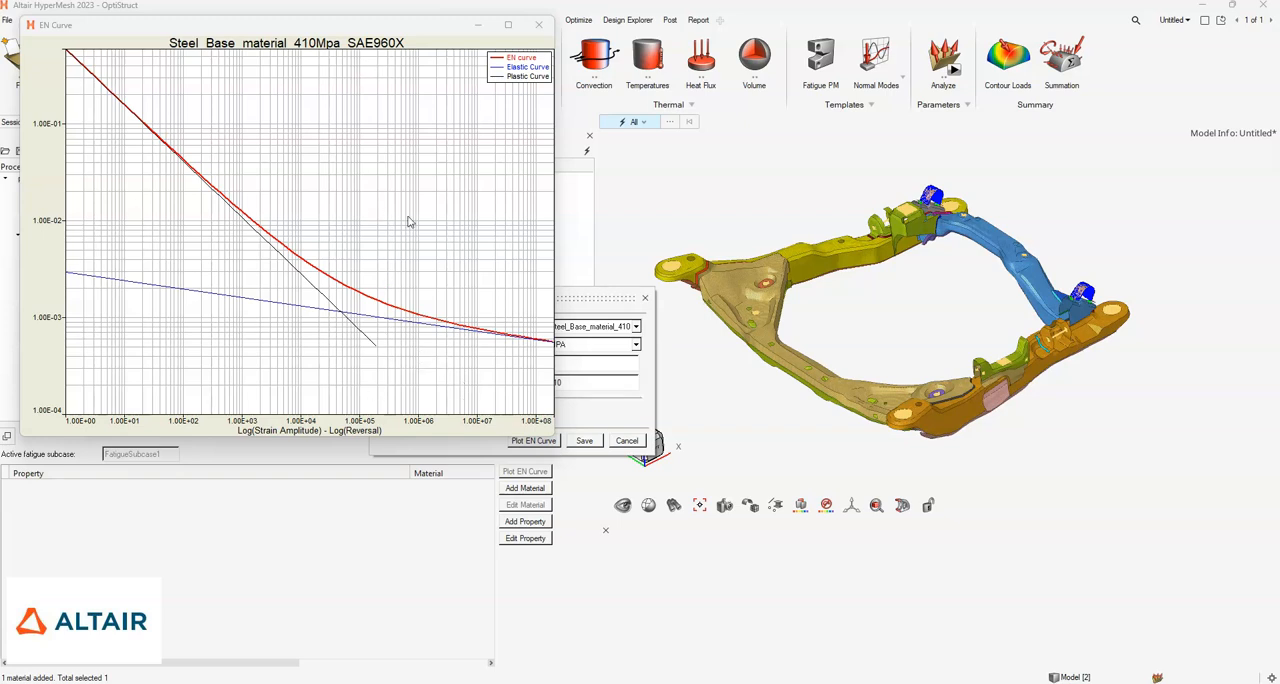
{"action": "left_click", "coordinate": [541, 31]}
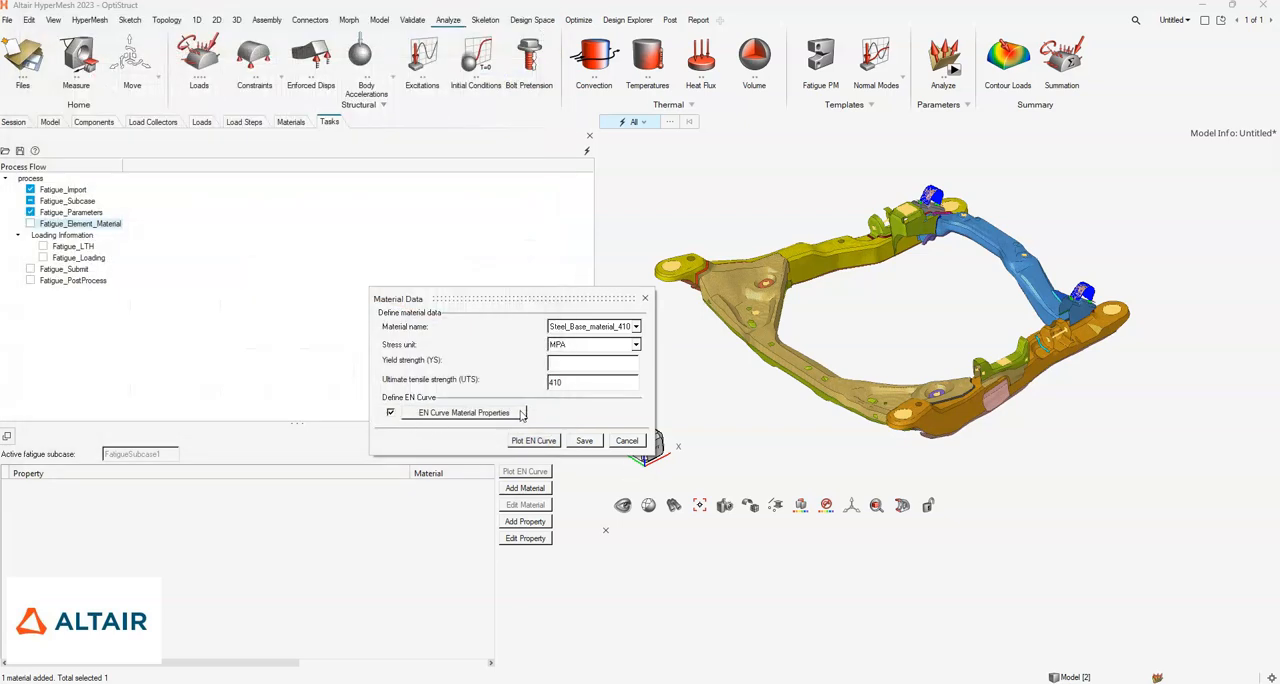
{"action": "left_click", "coordinate": [584, 440]}
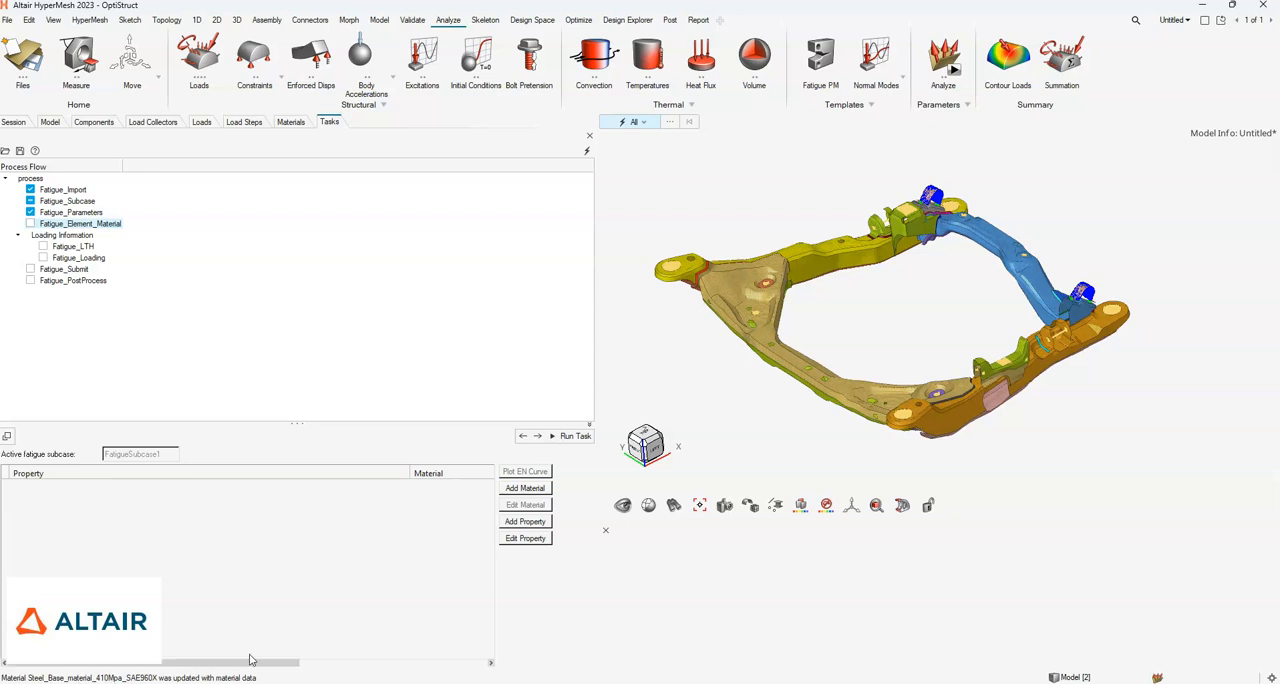
- Start adding fatigue property data for the PSHELL property f-mech-subframe-front
{"action": "left_click", "coordinate": [525, 521]}
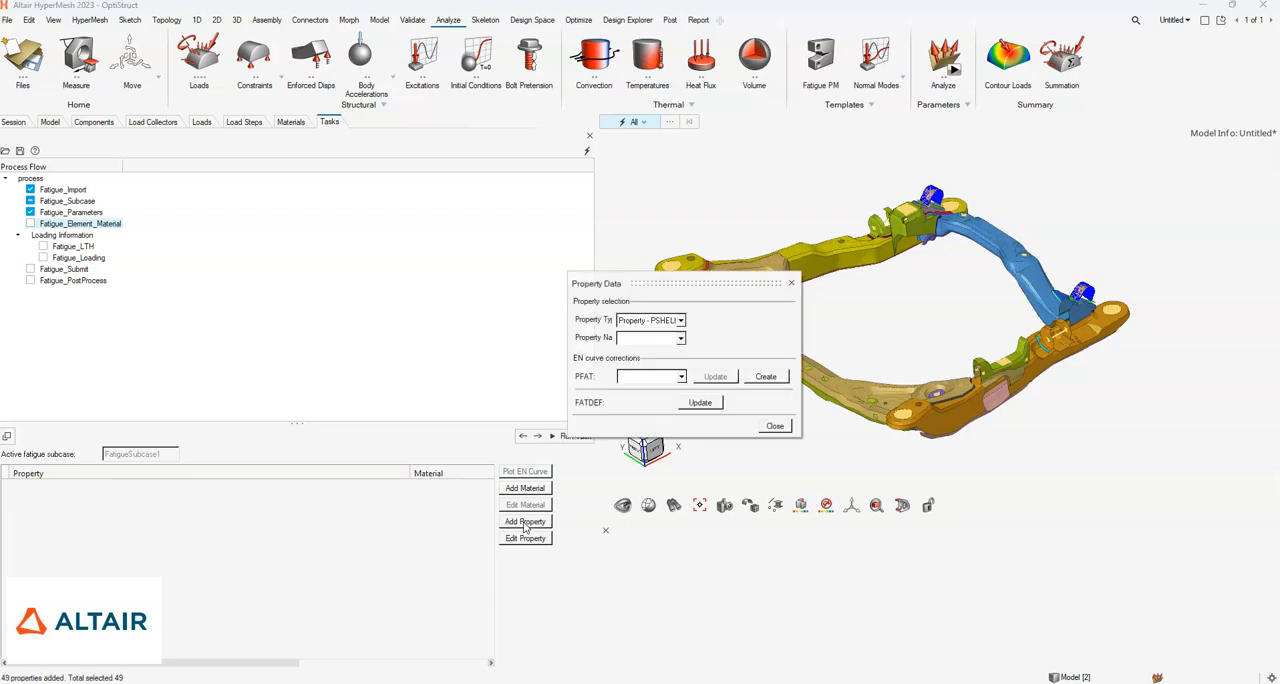
{"action": "left_click", "coordinate": [680, 339]}
{"action": "left_click_drag", "start_coordinate": [729, 355], "coordinate": [732, 397]}
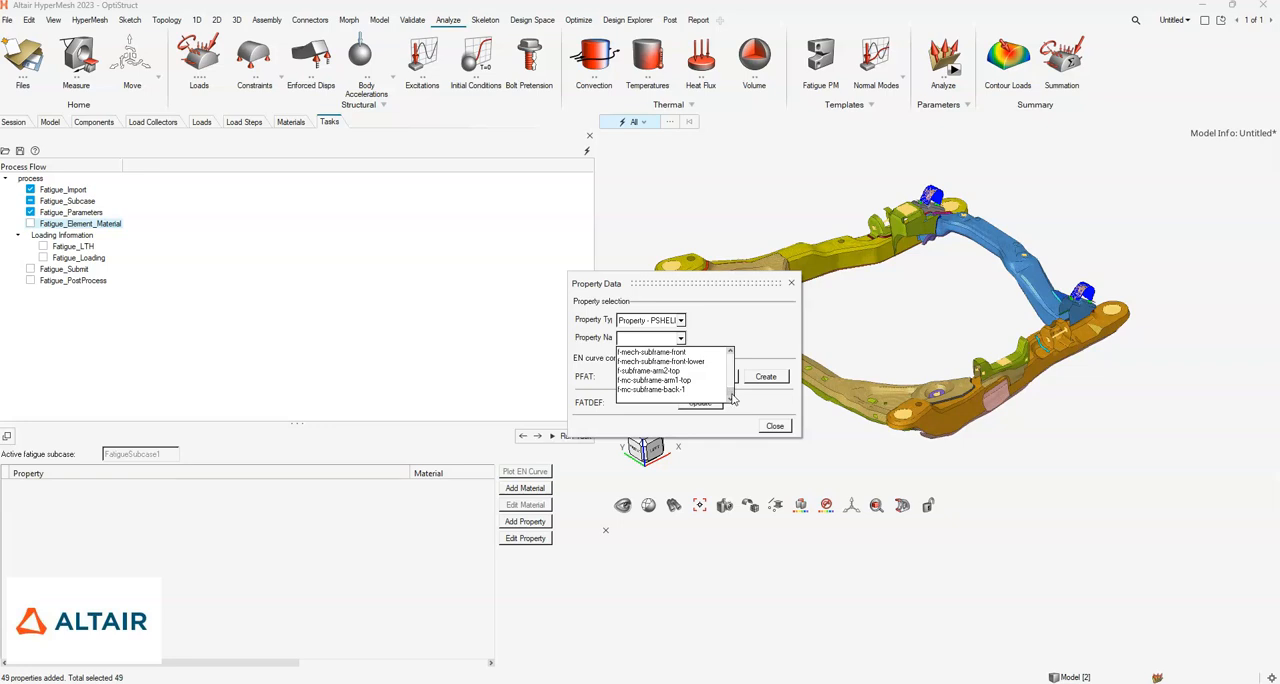
{"action": "left_click", "coordinate": [672, 353]}
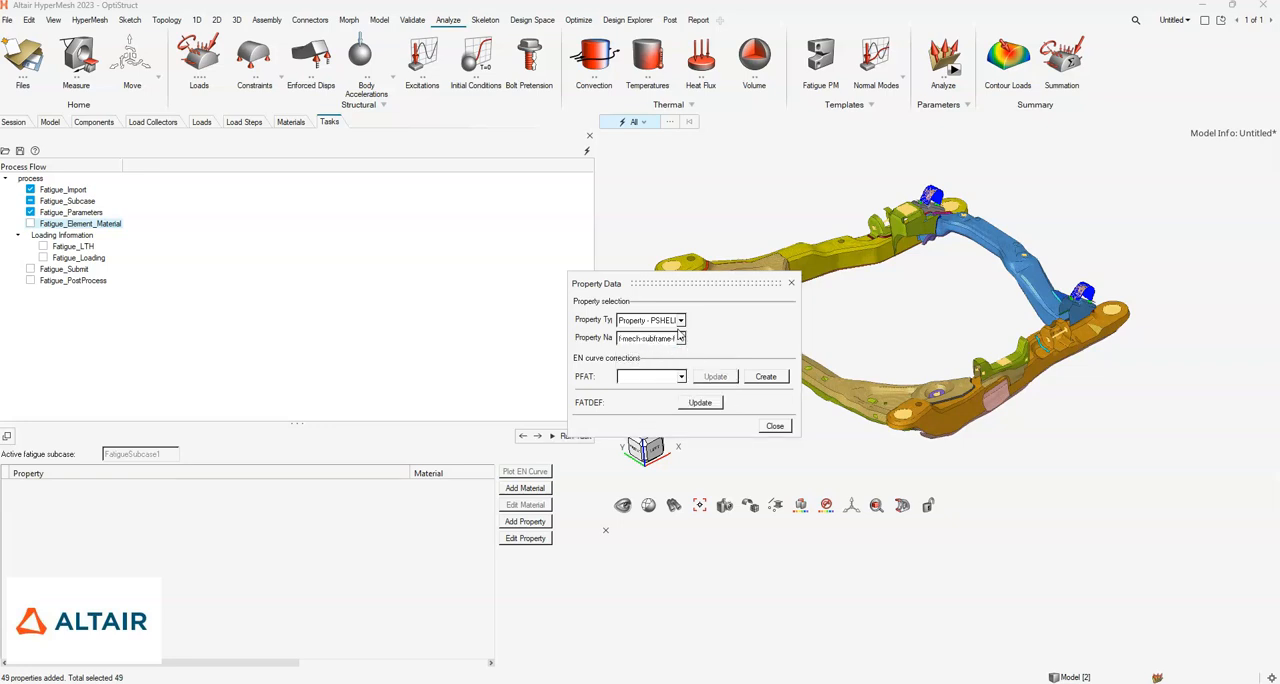
{"action": "left_click_drag", "start_coordinate": [802, 350], "coordinate": [876, 340]}
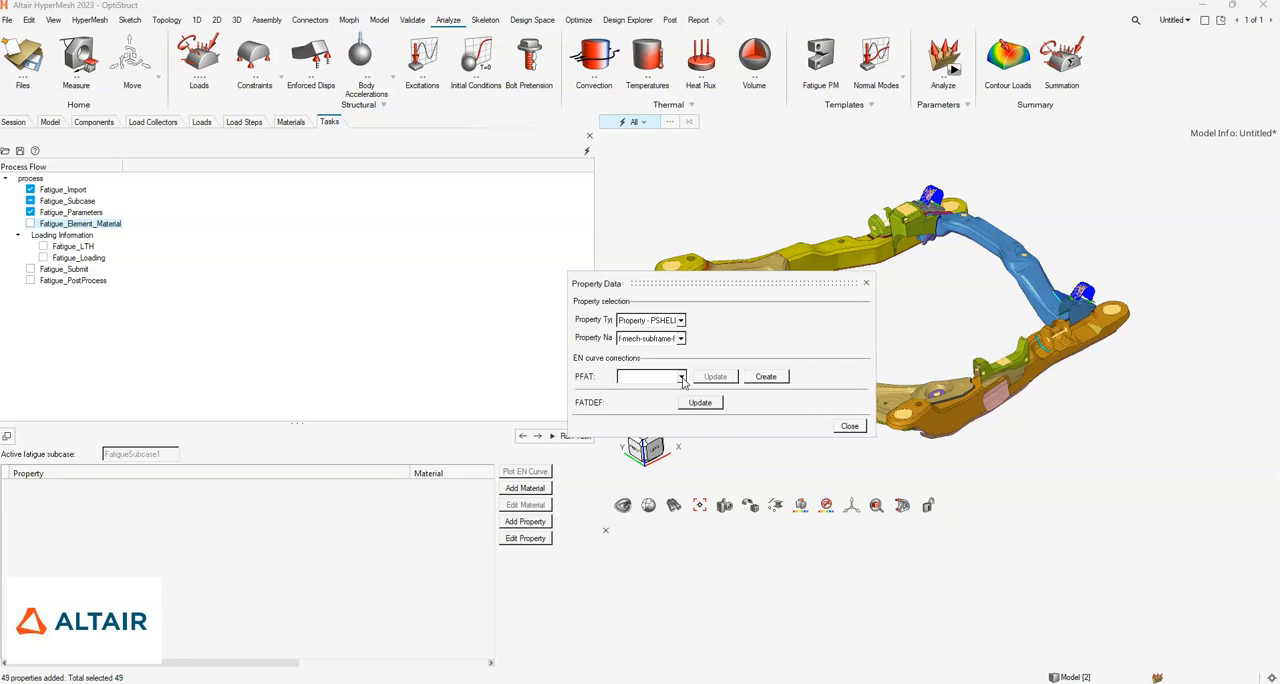
- Create a PFAT card with the POLISH finish and NITRIDED treatment, and fill in its KF value
{"action": "left_click", "coordinate": [768, 378]}
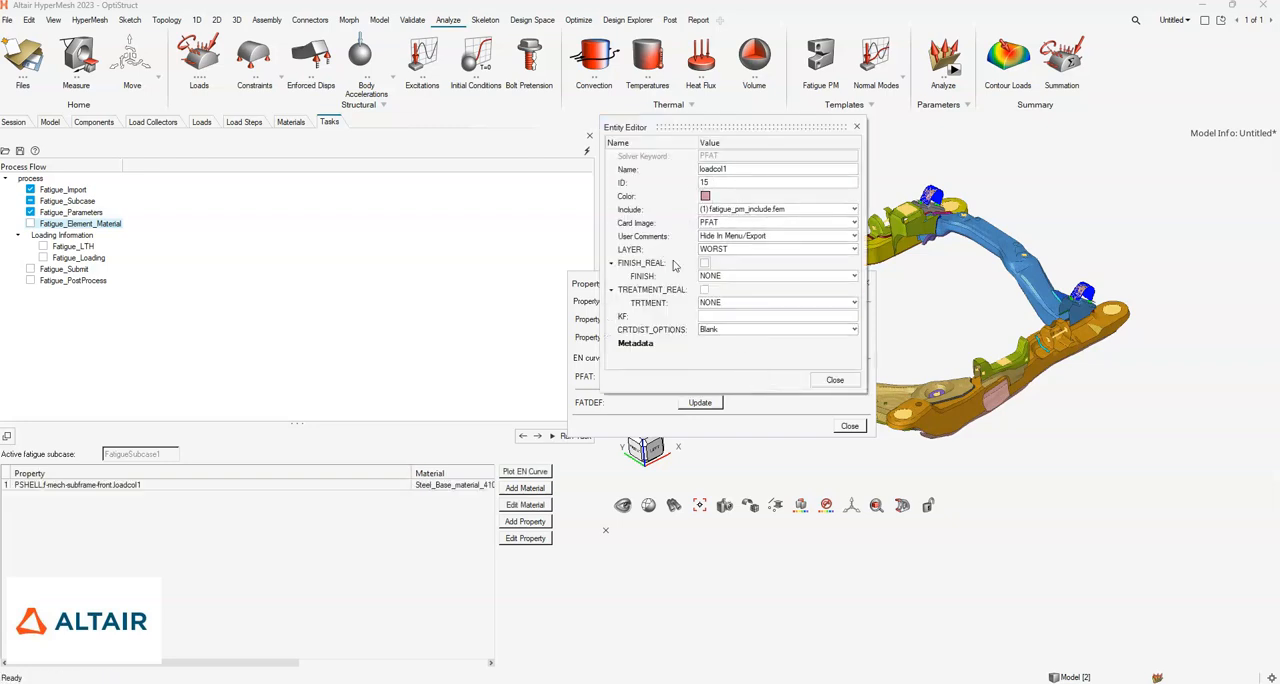
{"action": "left_click", "coordinate": [712, 276]}
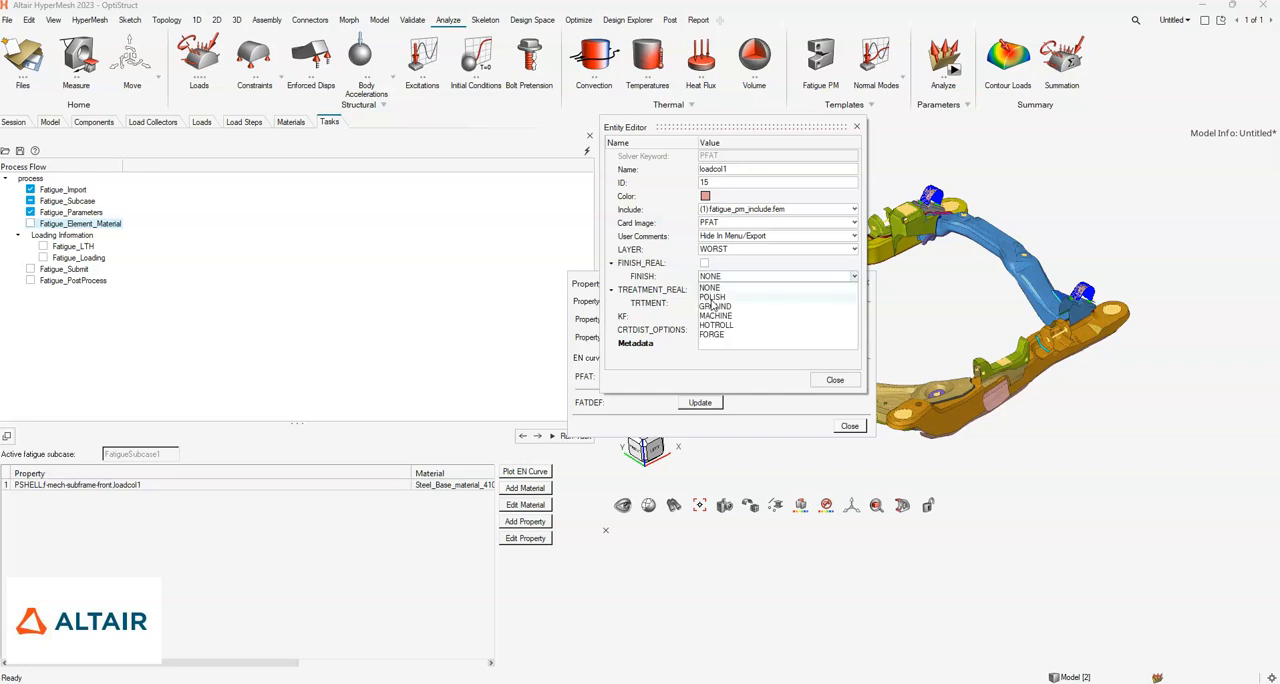
{"action": "left_click", "coordinate": [709, 297]}
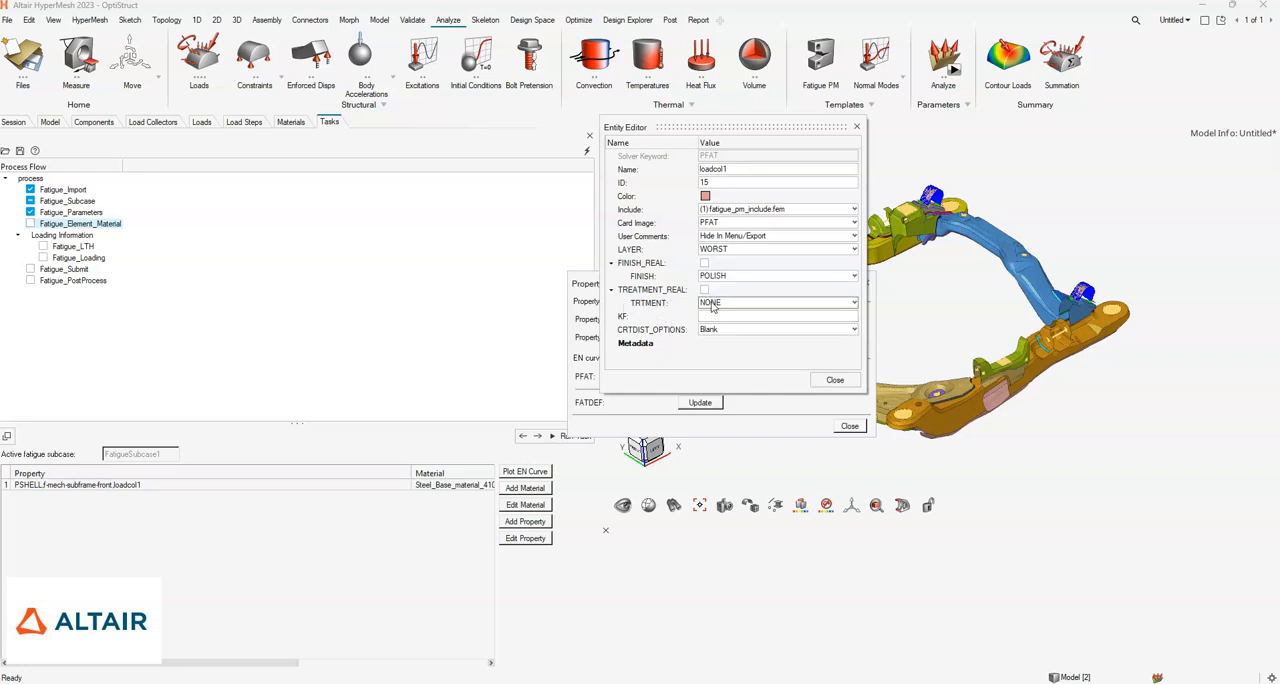
{"action": "left_click", "coordinate": [711, 304]}
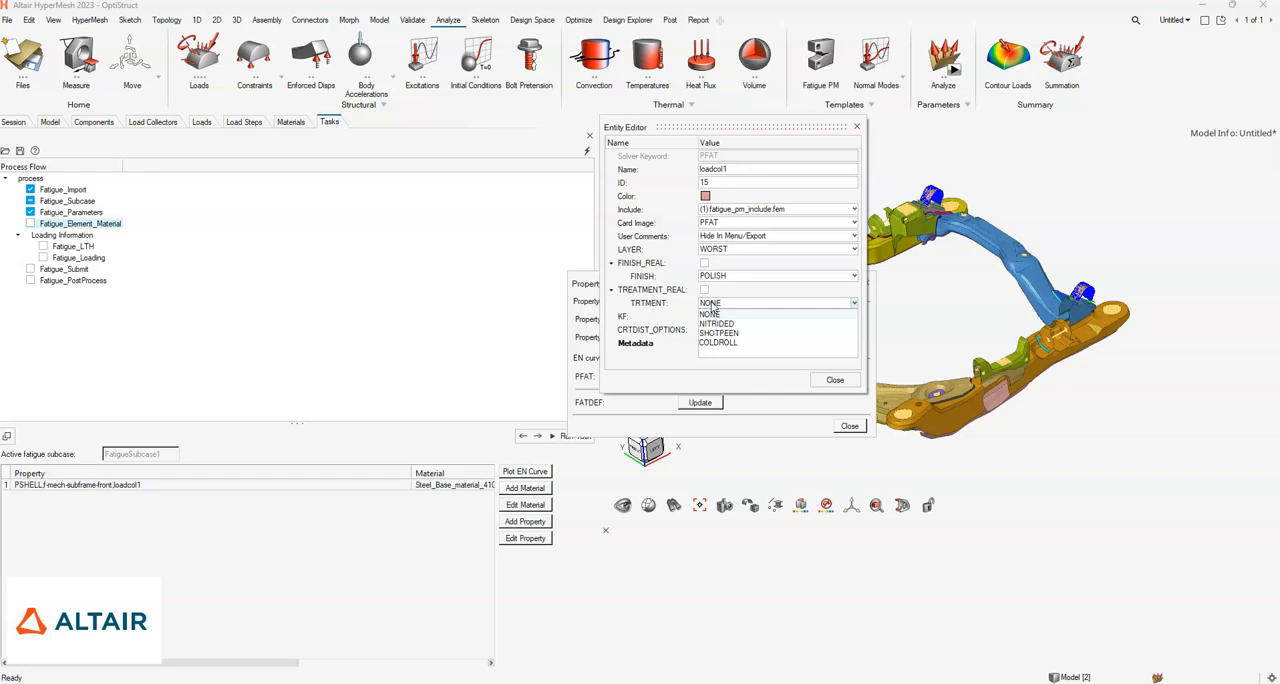
{"action": "left_click", "coordinate": [716, 324]}
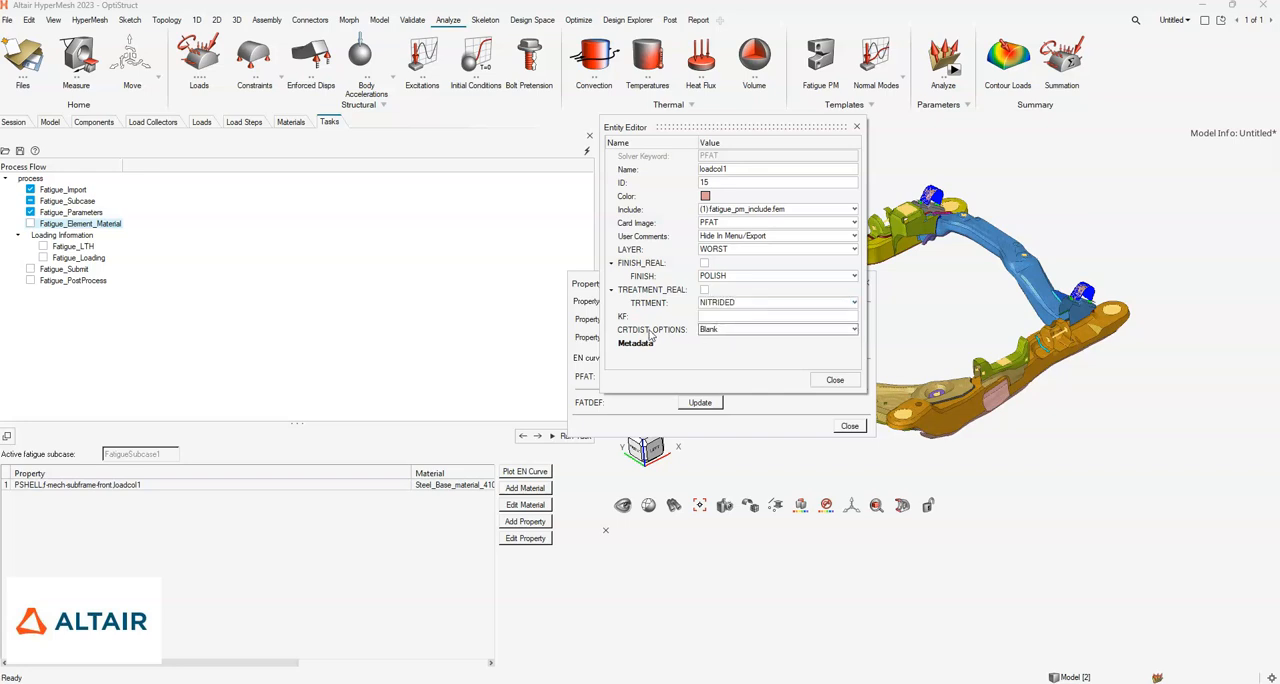
{"action": "left_click", "coordinate": [722, 317]}
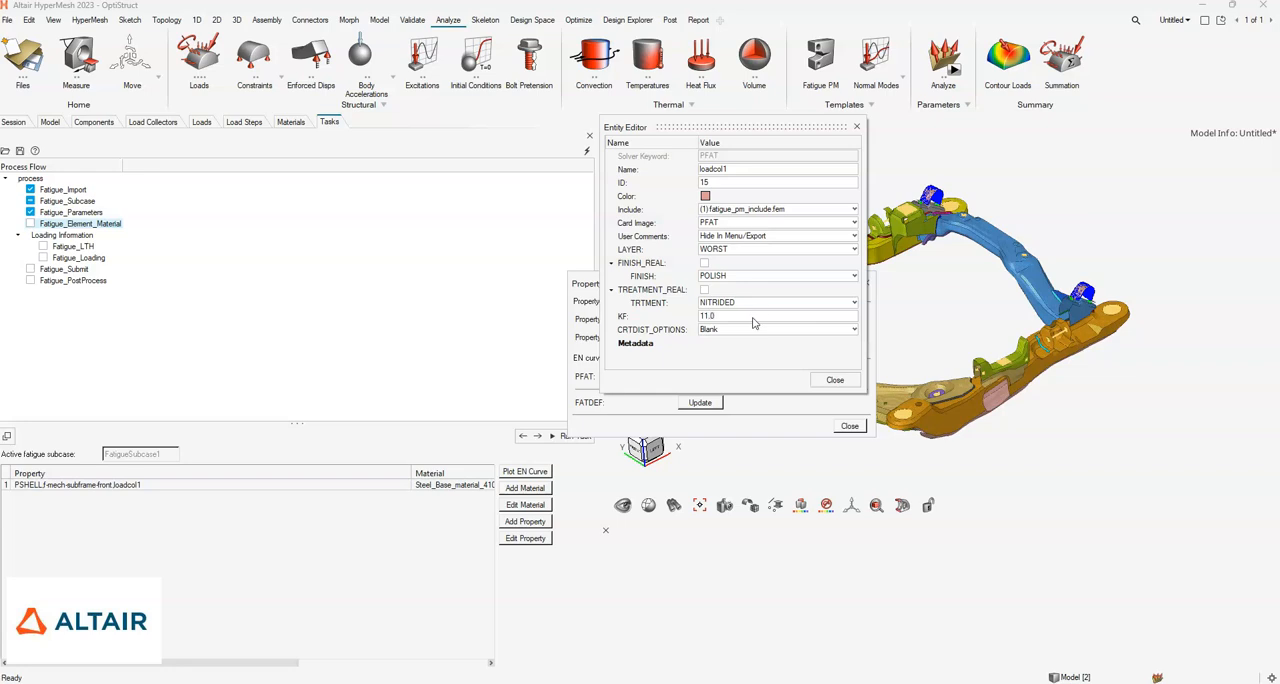
{"action": "left_click", "coordinate": [753, 317]}
{"action": "left_click", "coordinate": [835, 381]}
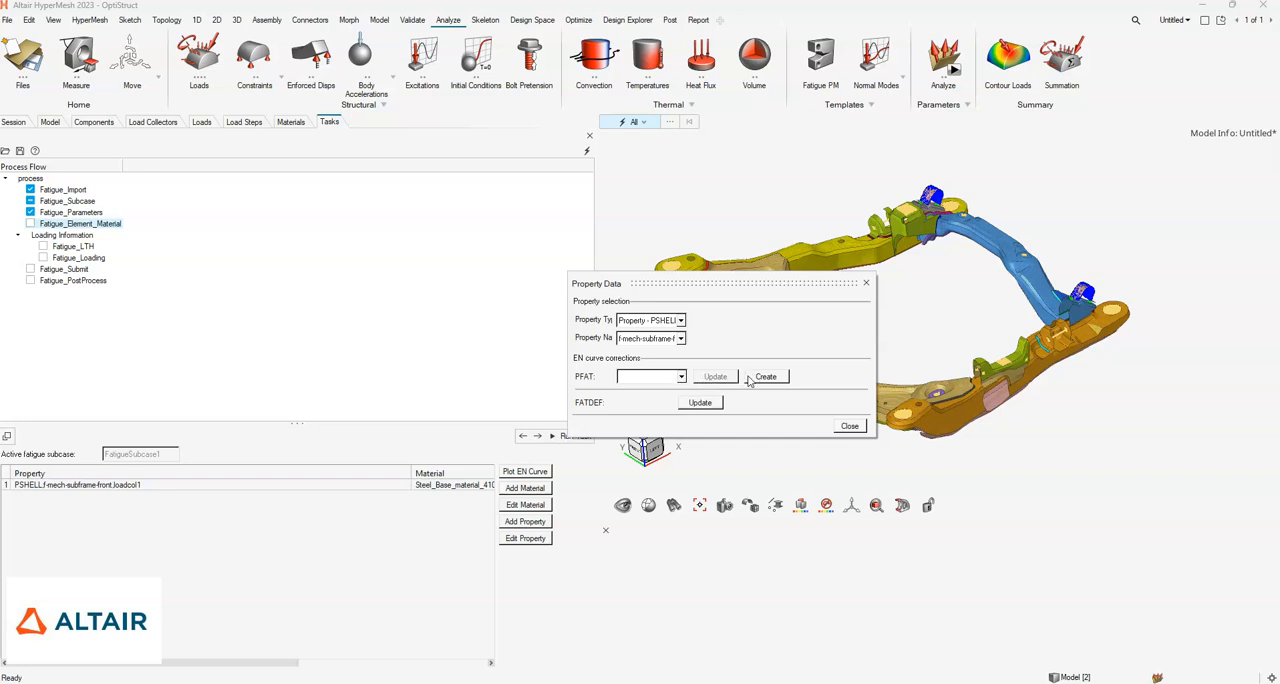
- Assign the PFAT loadcol1 to the subframe property, review its FATDEF definition and finish the property data
{"action": "left_click", "coordinate": [681, 376]}
{"action": "left_click", "coordinate": [650, 393]}
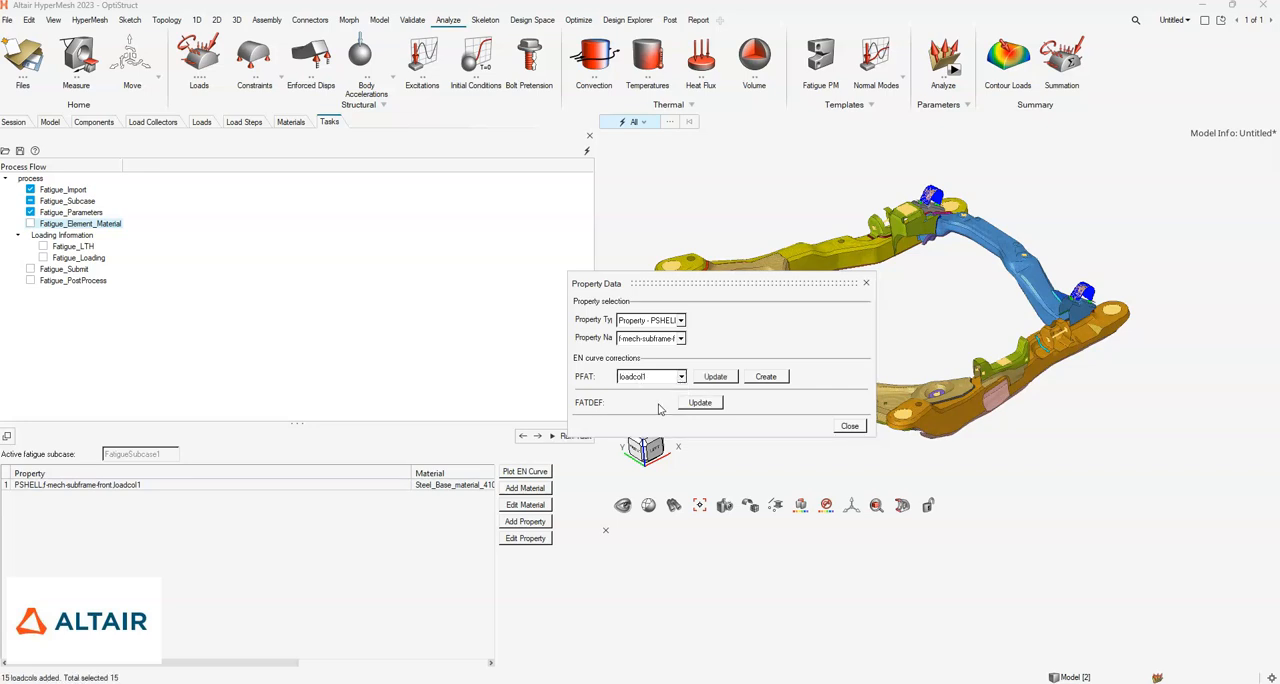
{"action": "left_click", "coordinate": [699, 402]}
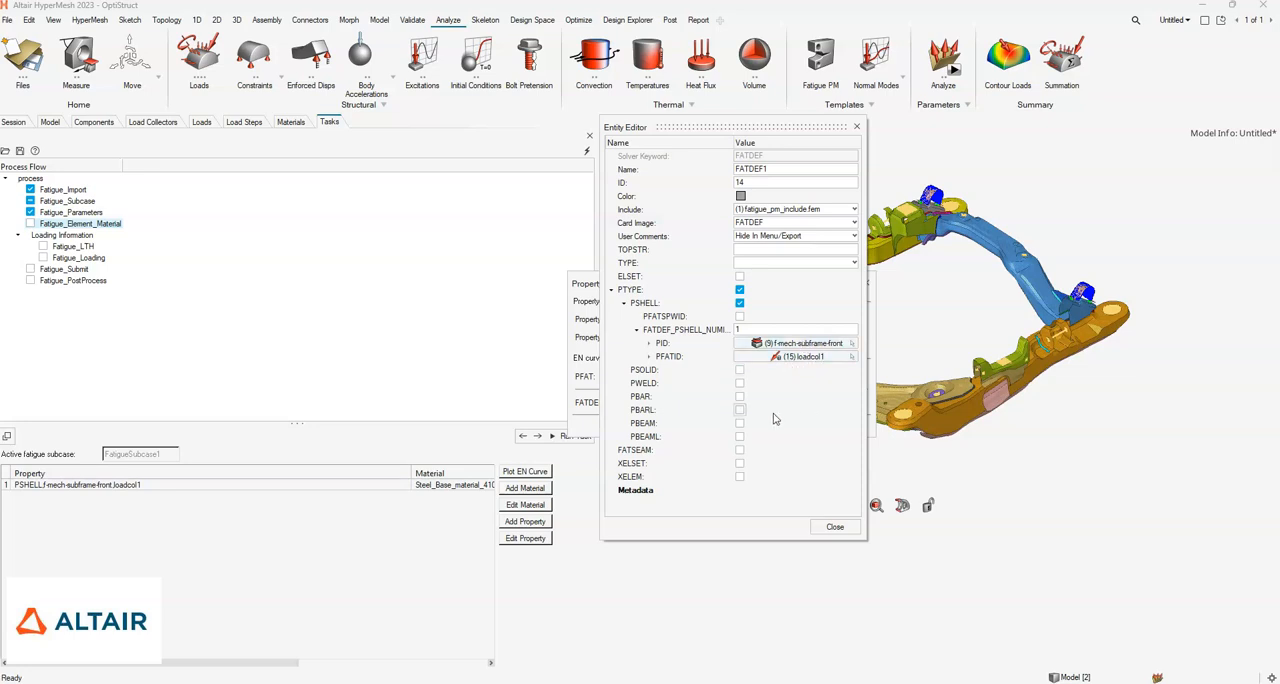
{"action": "left_click", "coordinate": [835, 528]}
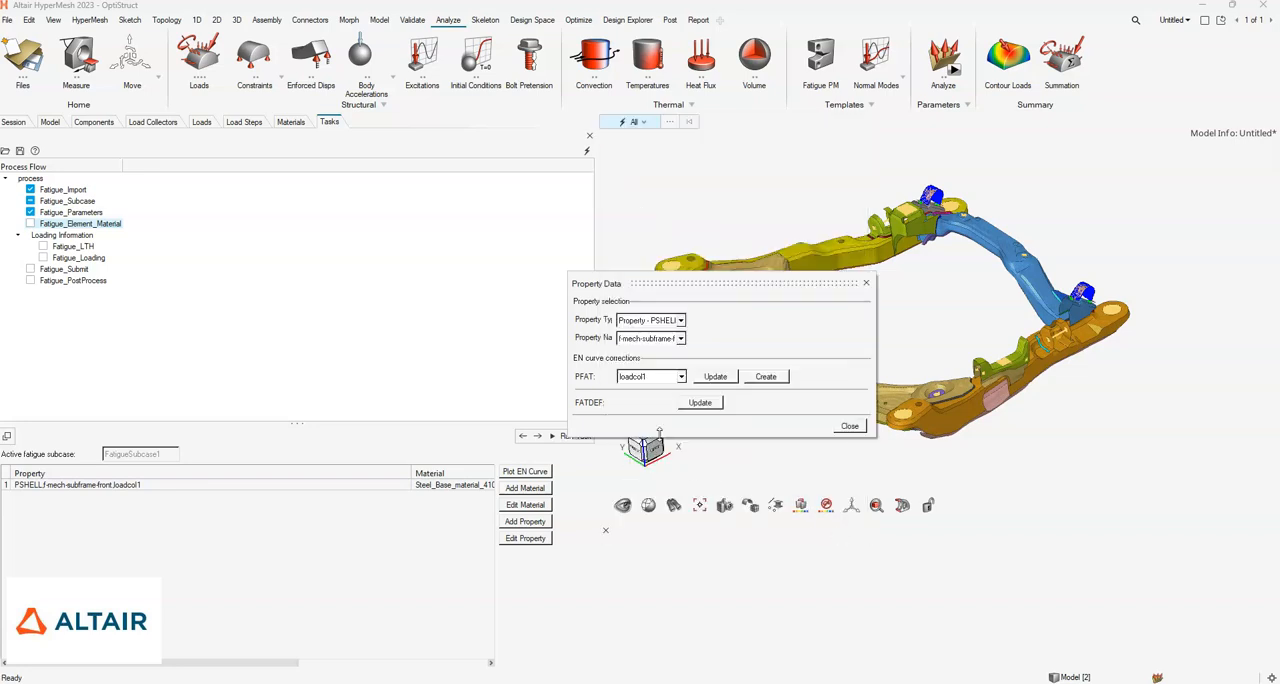
{"action": "left_click", "coordinate": [851, 429]}
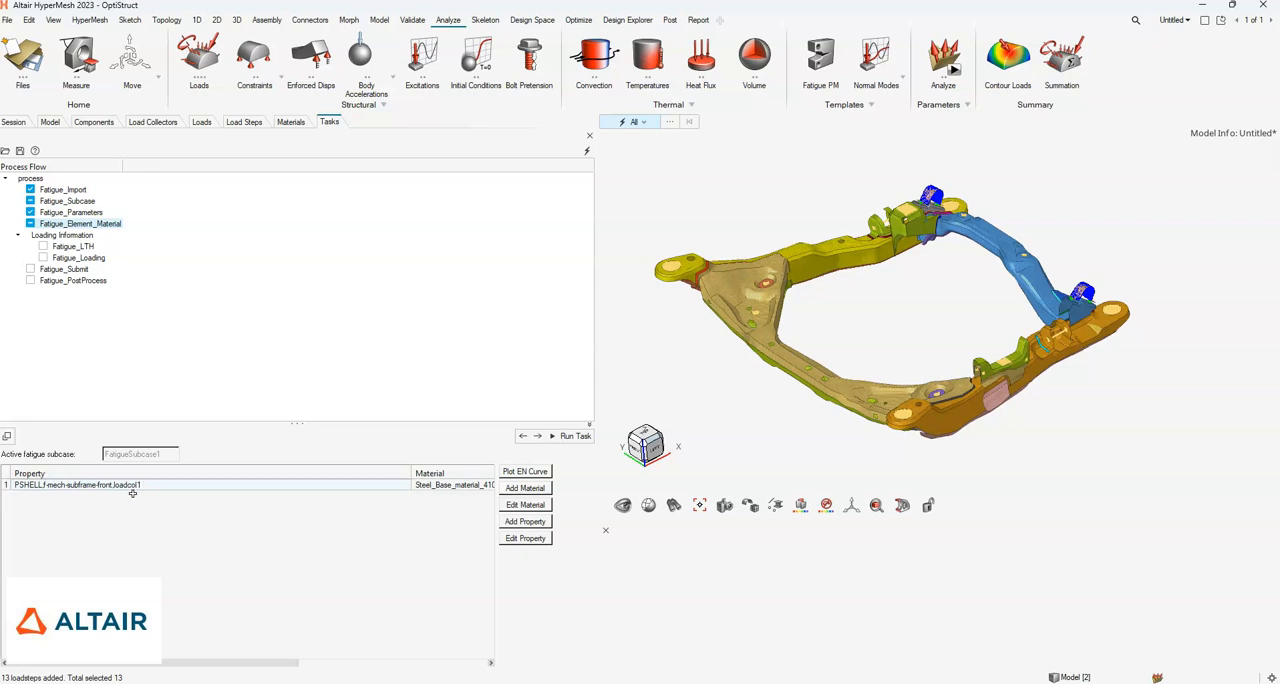
{"action": "left_click_drag", "start_coordinate": [240, 663], "coordinate": [92, 668]}
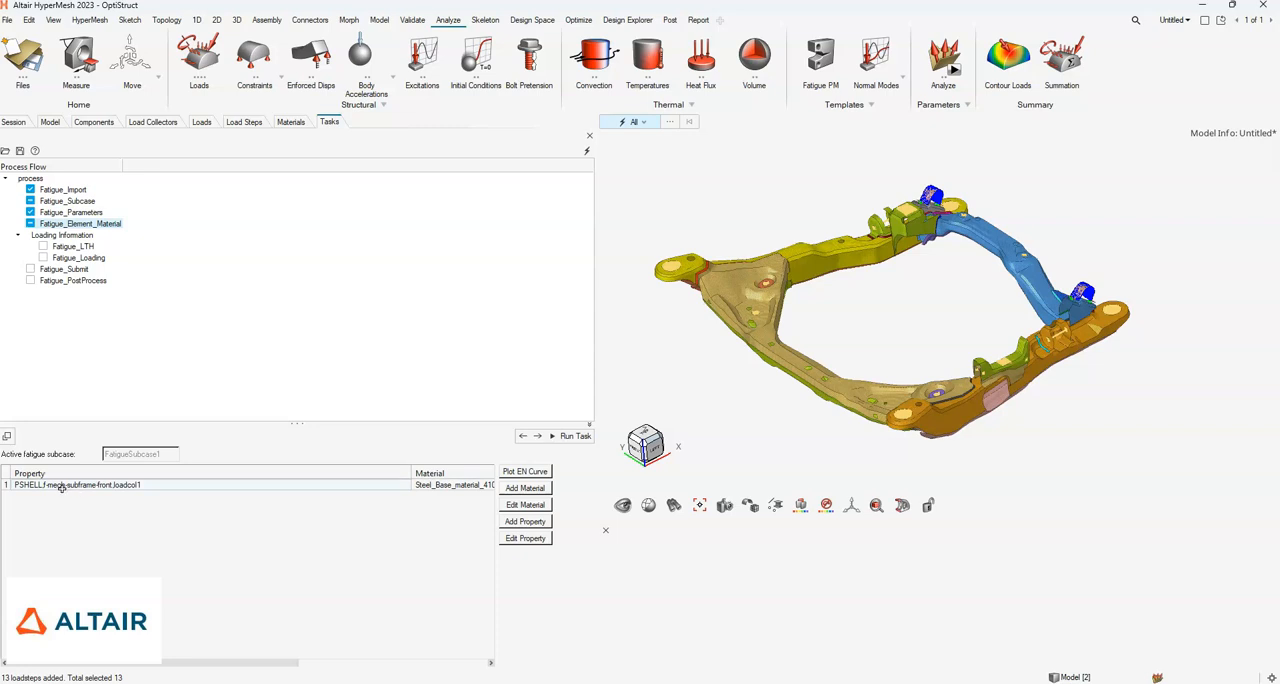
- Complete the element and material task, and start a file-based load-time history named RSPLoading with type RPC/RSP
{"action": "left_click", "coordinate": [570, 436]}
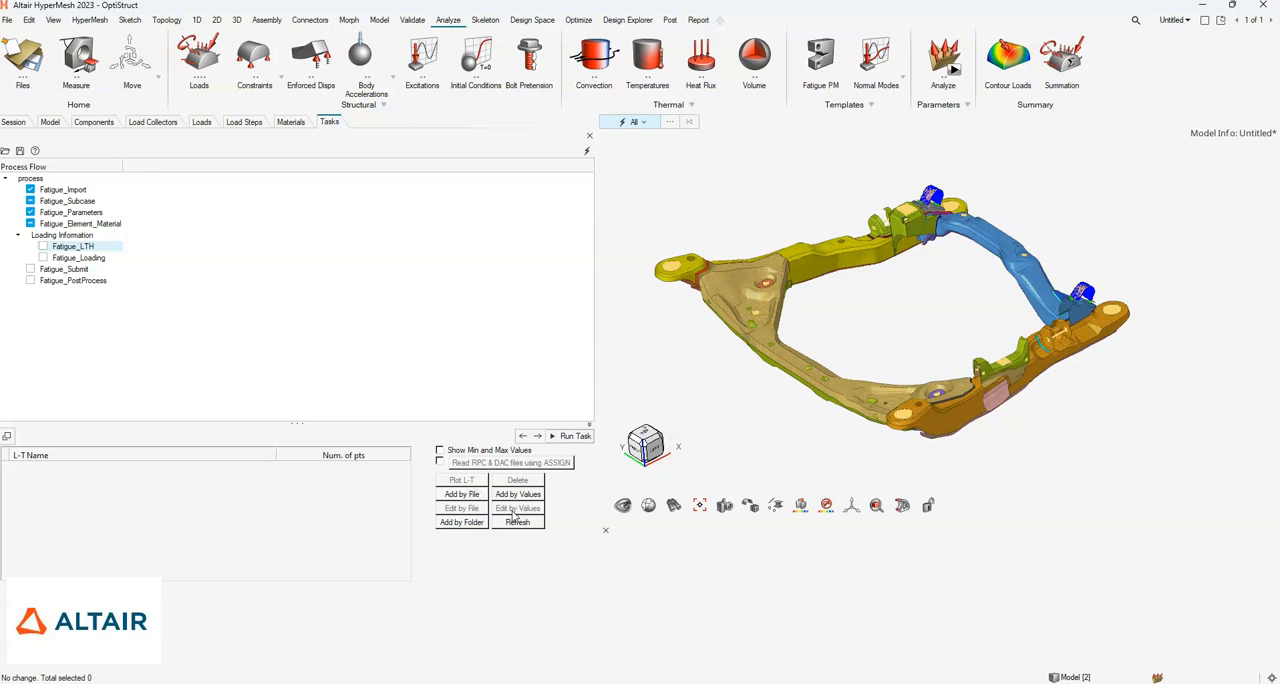
{"action": "left_click", "coordinate": [465, 496]}
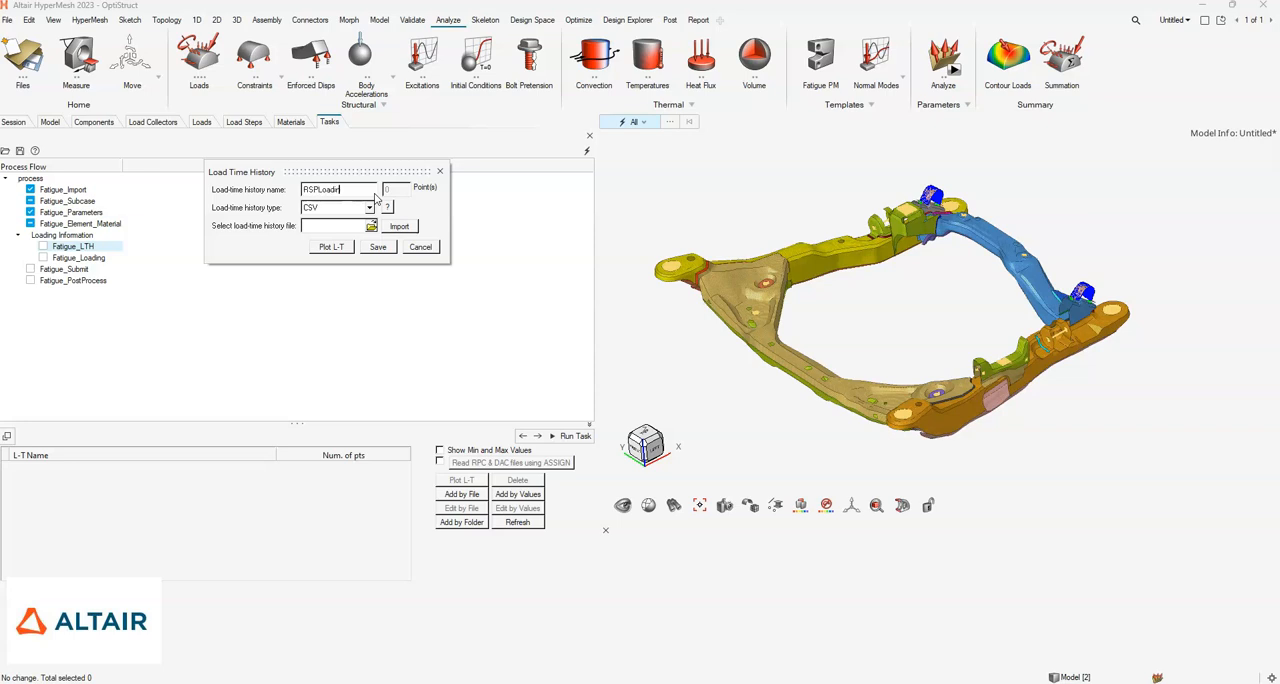
{"action": "left_click", "coordinate": [369, 208]}
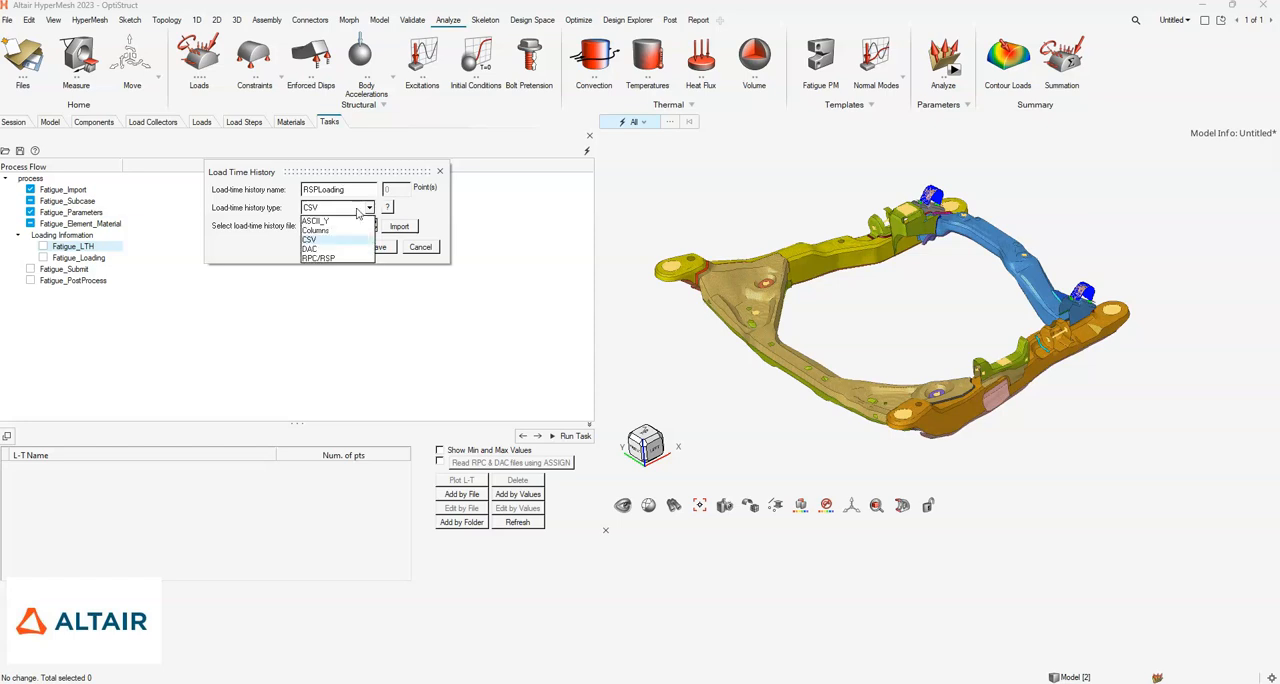
{"action": "left_click", "coordinate": [366, 236]}
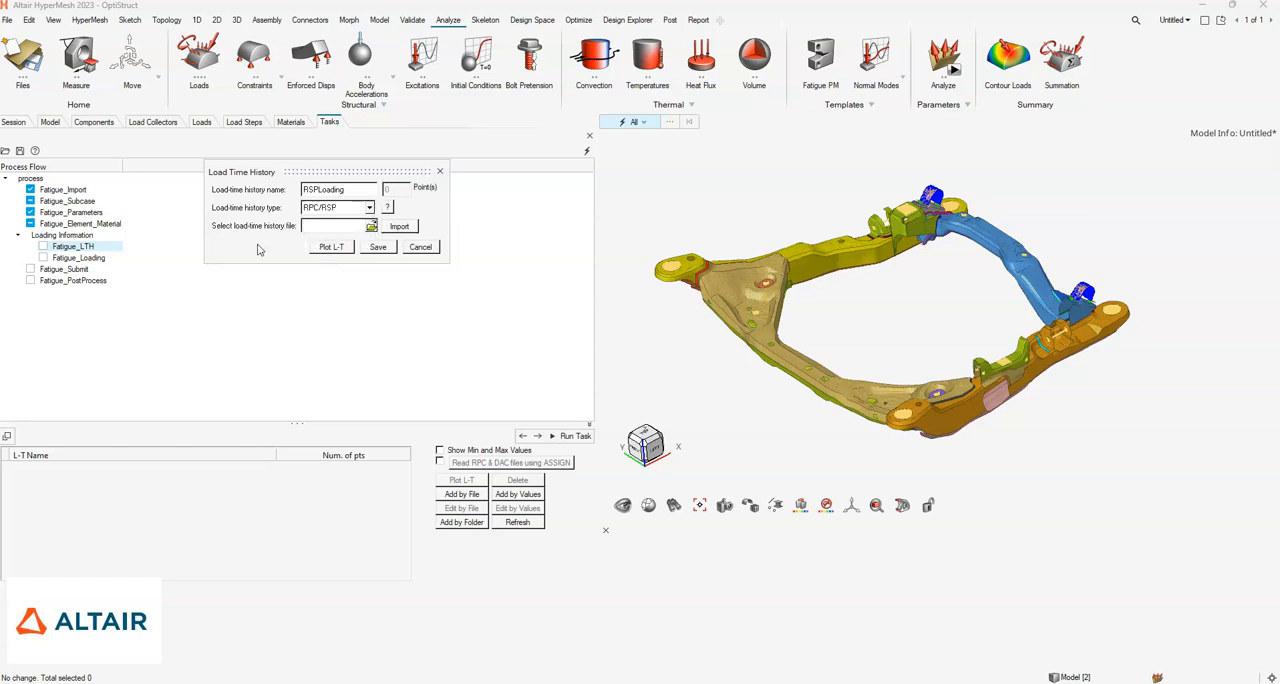
- Import all channels of 12-Channel-Cradle.rsp into the load-time history and save it
{"action": "left_click", "coordinate": [373, 227]}
{"action": "left_click", "coordinate": [346, 104]}
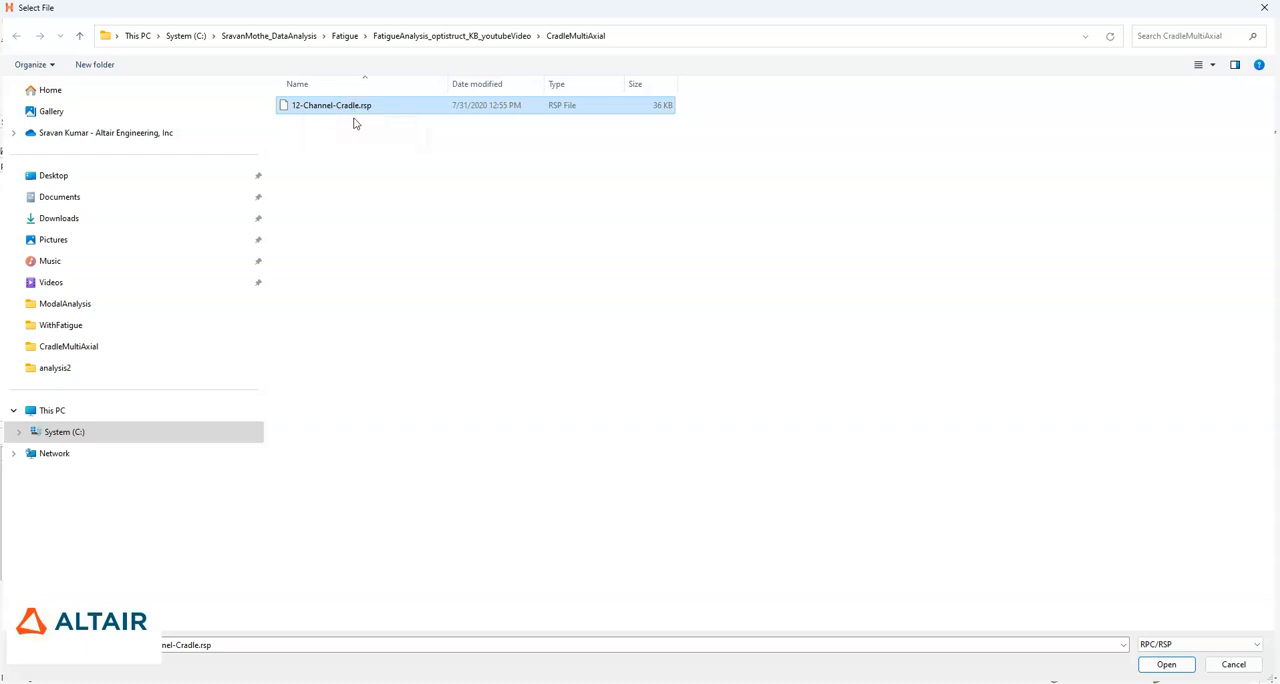
{"action": "left_click", "coordinate": [1166, 664]}
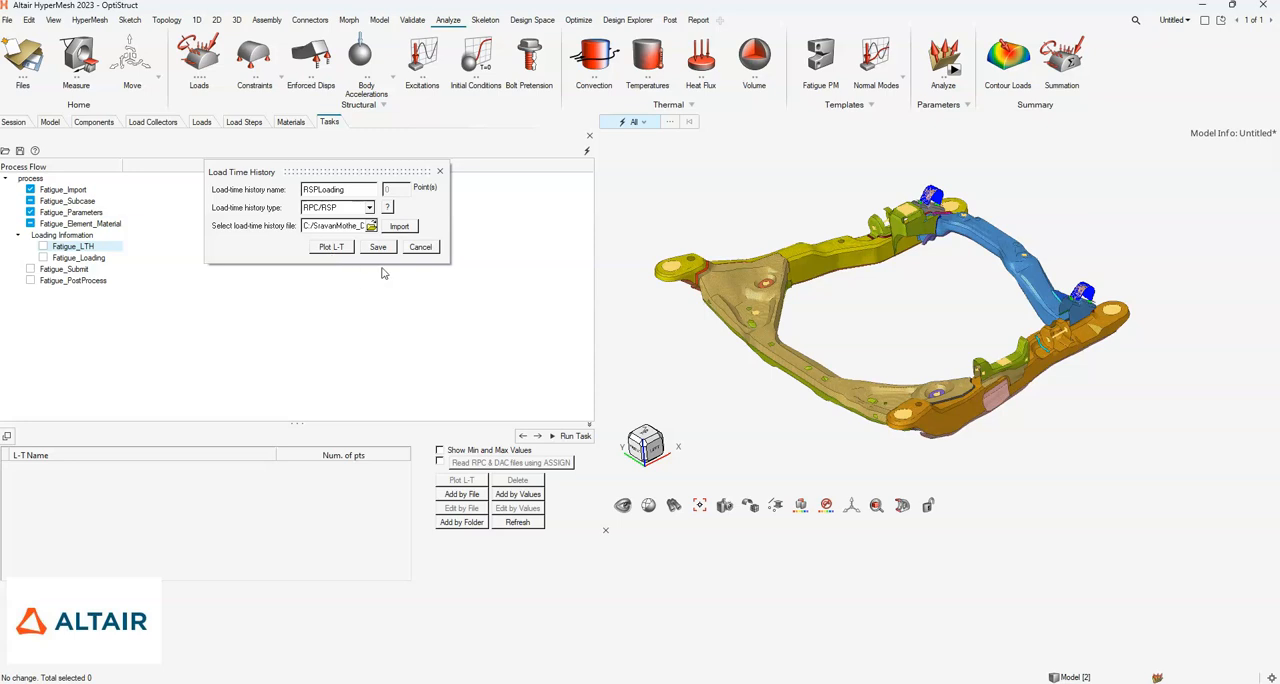
{"action": "left_click", "coordinate": [398, 227]}
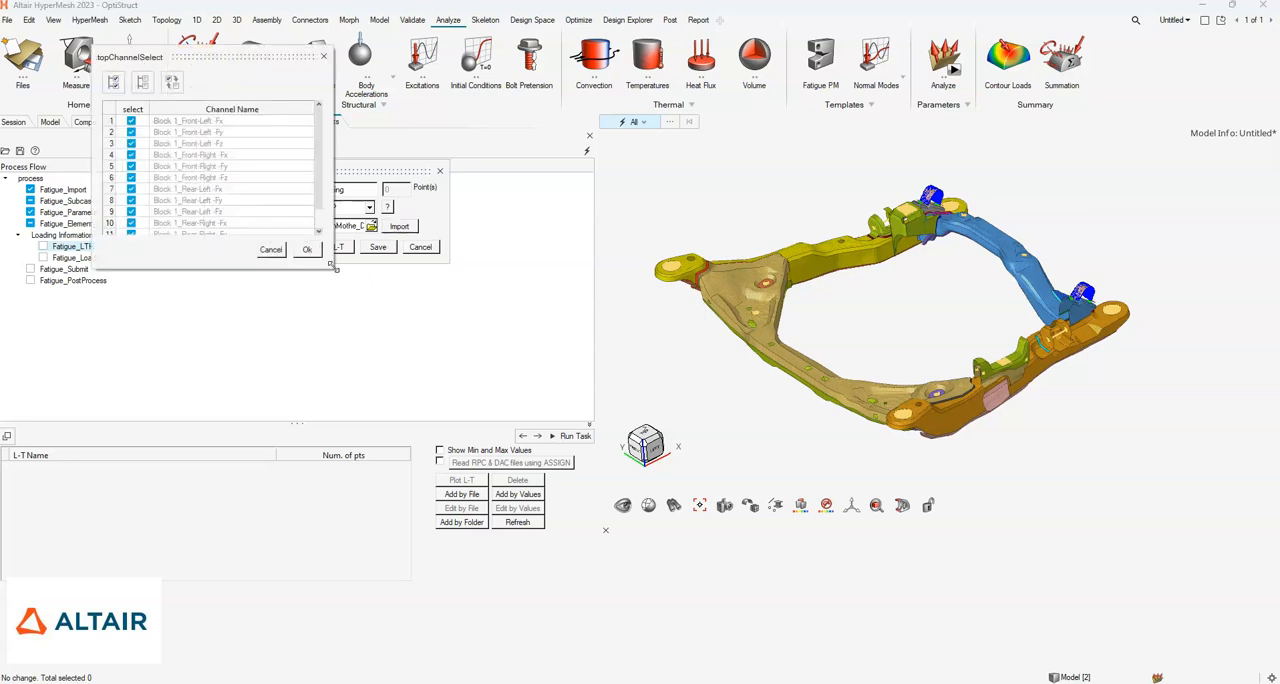
{"action": "left_click_drag", "start_coordinate": [335, 267], "coordinate": [390, 389]}
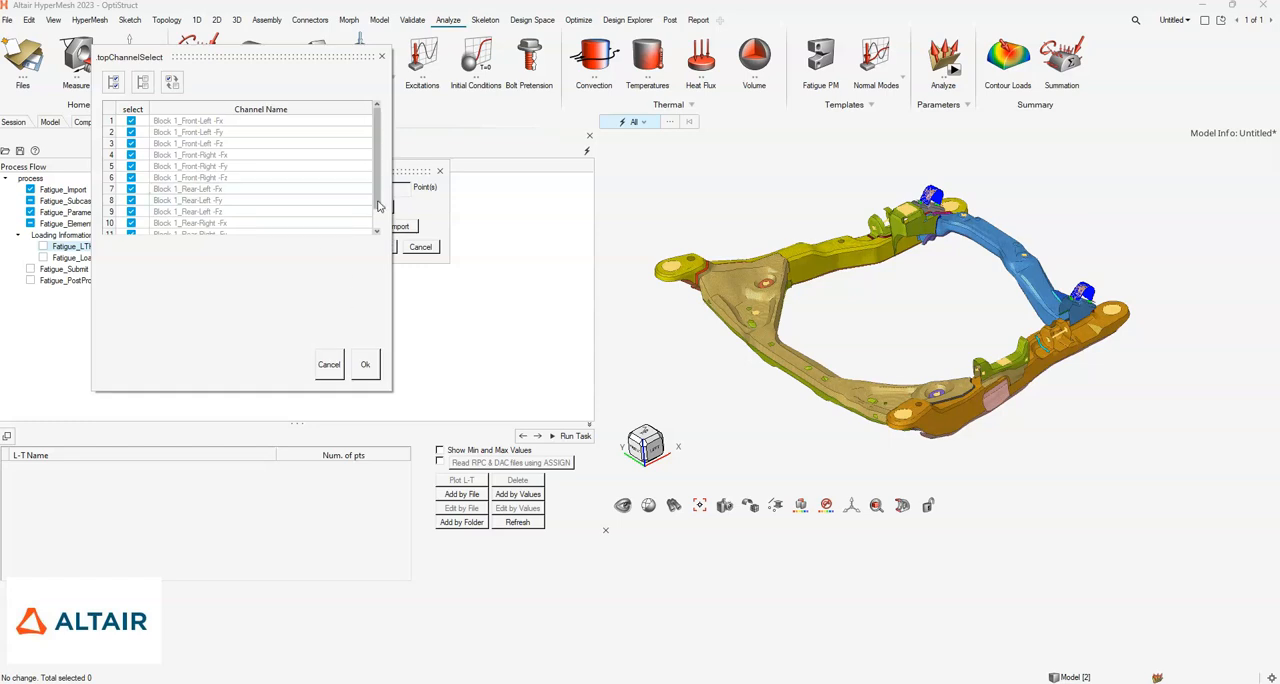
{"action": "left_click", "coordinate": [366, 366]}
{"action": "left_click", "coordinate": [377, 248]}
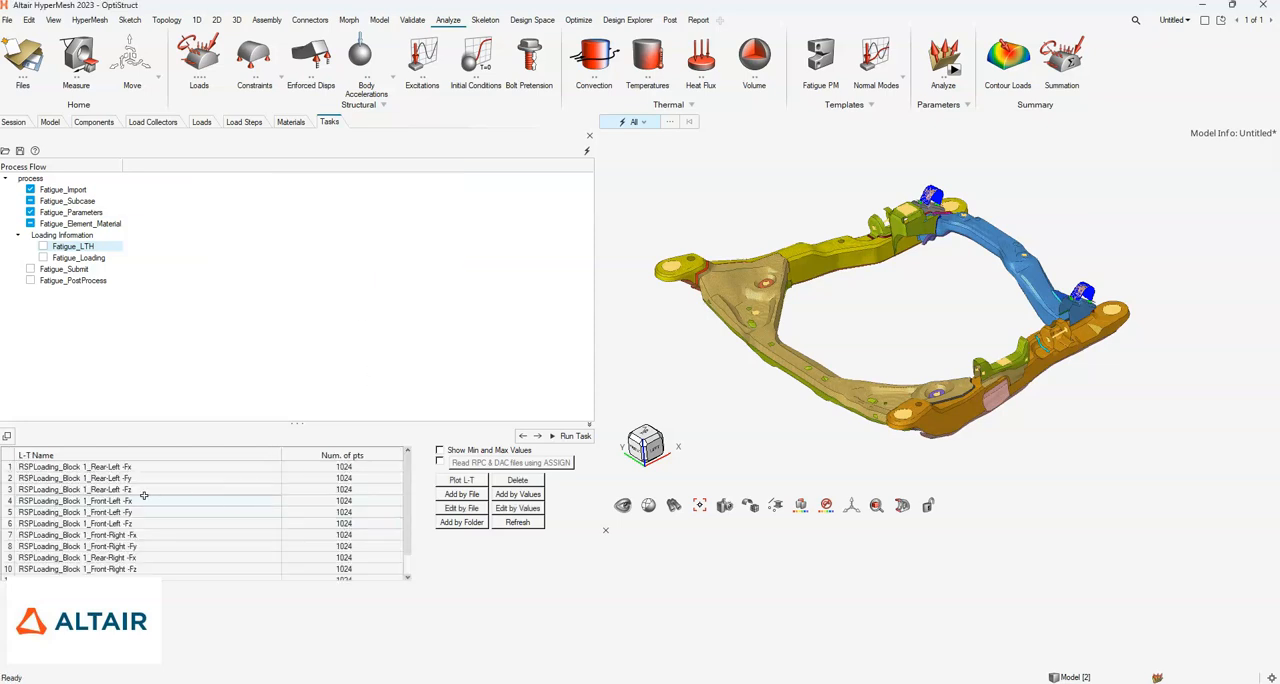
- Show the minimum and maximum values of the imported load-time histories and examine them for each channel
{"action": "scroll", "coordinate": [400, 545], "scroll_direction": "down", "scroll_amount": 1}
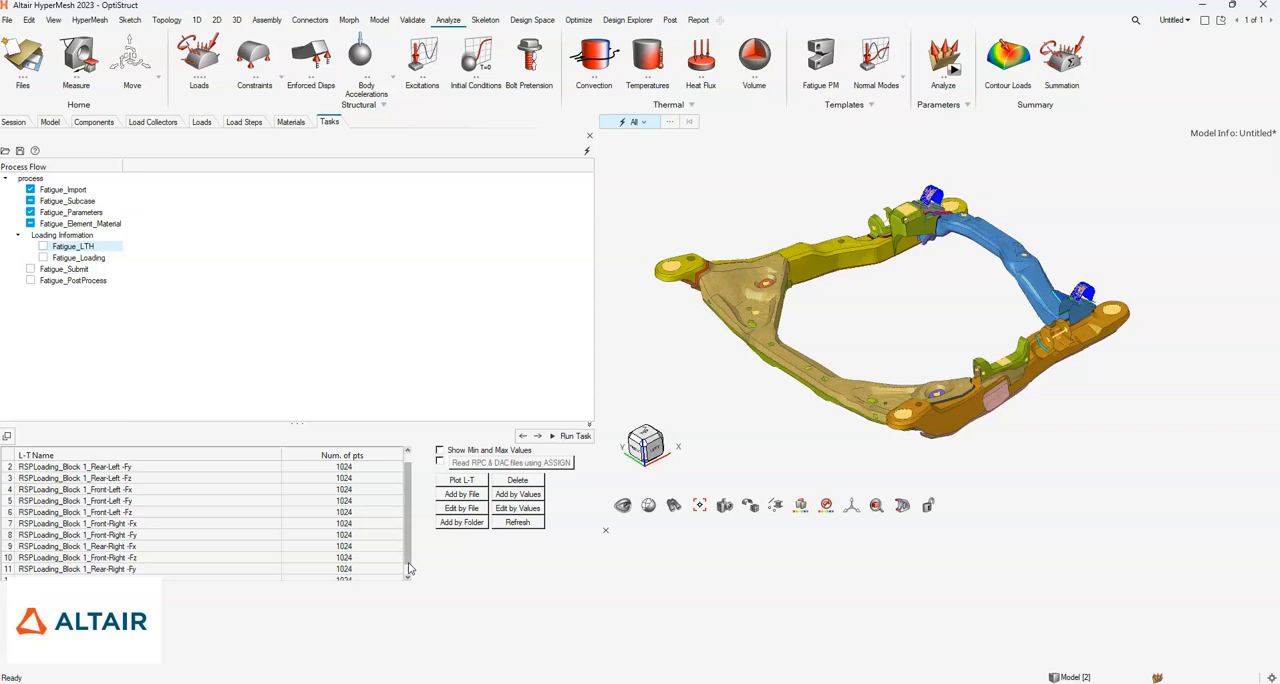
{"action": "left_click", "coordinate": [440, 451]}
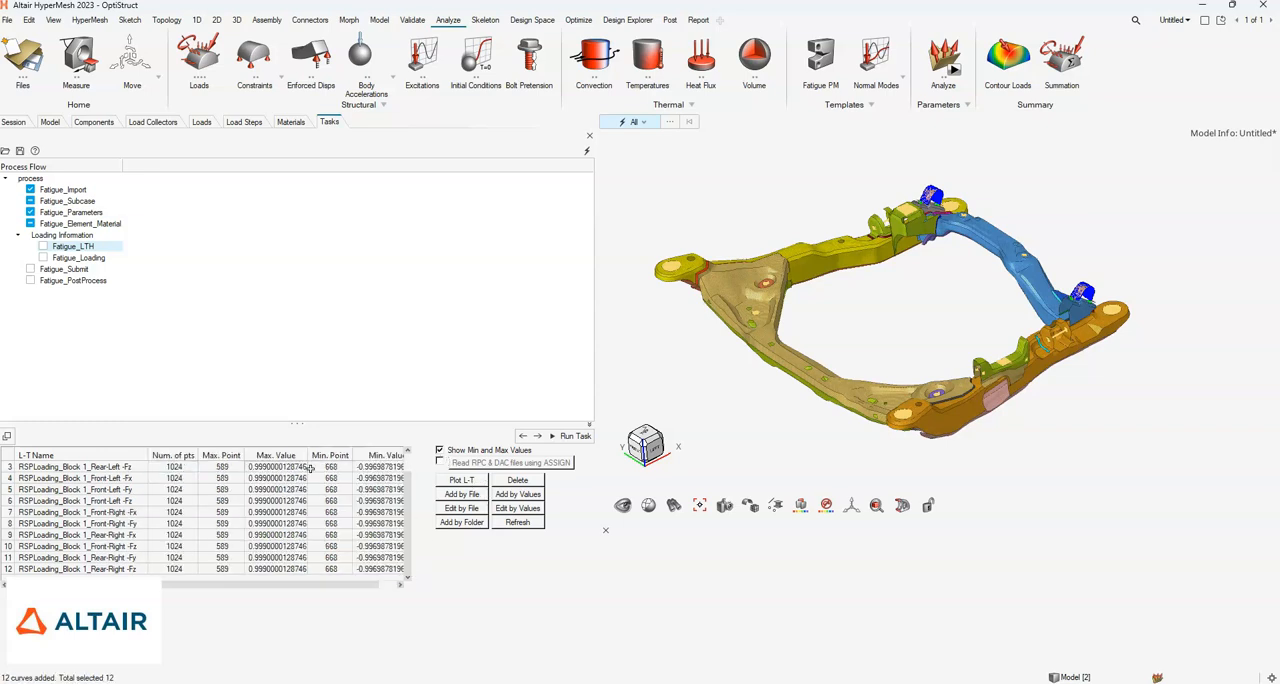
{"action": "left_click_drag", "start_coordinate": [282, 590], "coordinate": [291, 590]}
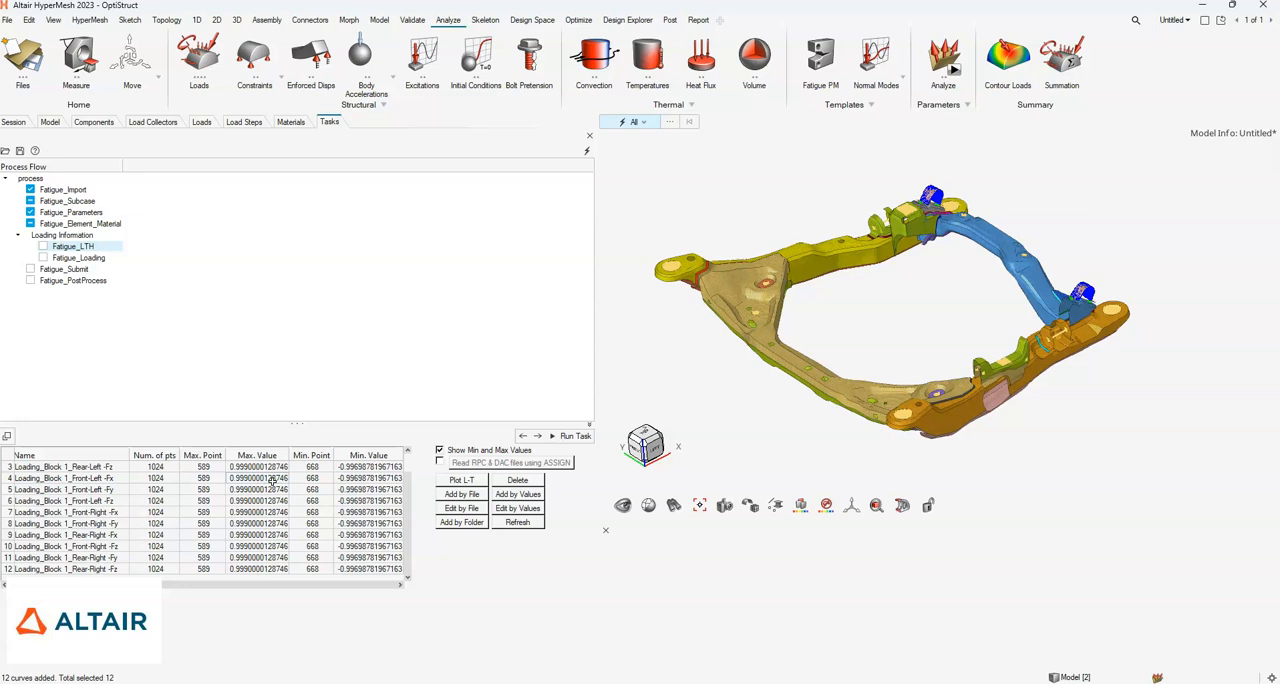
{"action": "left_click_drag", "start_coordinate": [281, 585], "coordinate": [258, 590]}
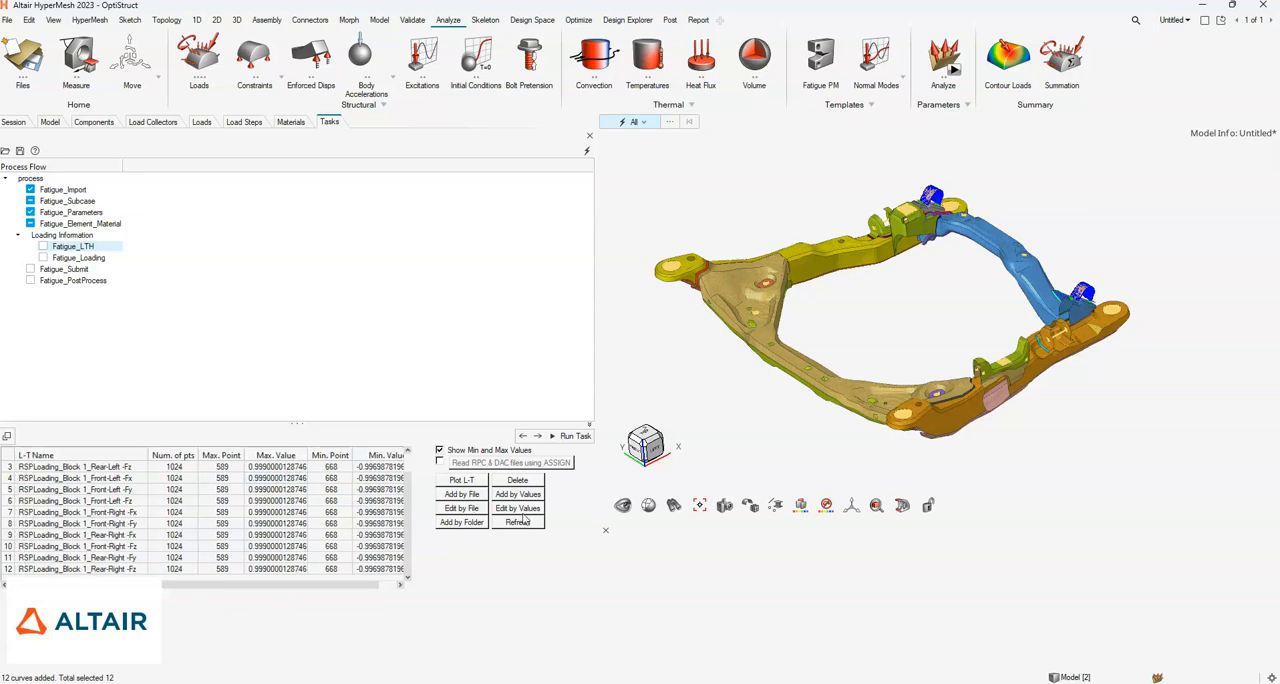
{"action": "left_click_drag", "start_coordinate": [354, 587], "coordinate": [412, 580]}
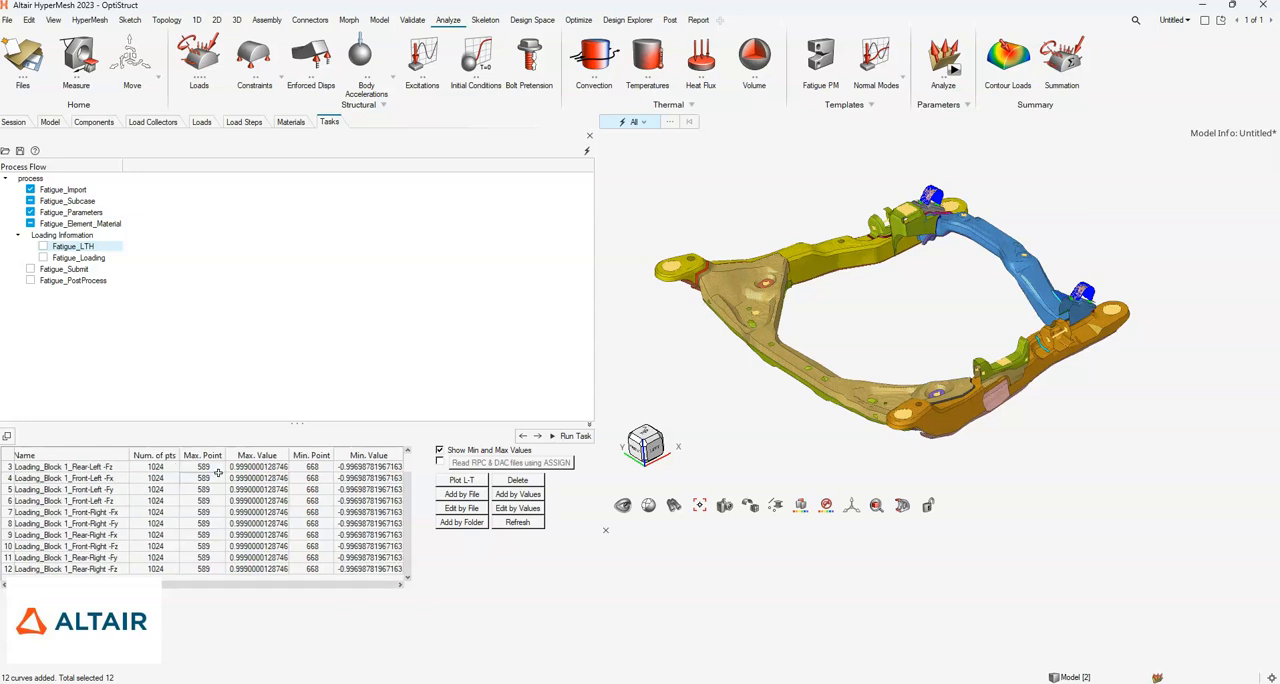
- Plot the load-time history of the RSPLoading Rear-Left Fz channel, inspect it, and close the plot
{"action": "left_click", "coordinate": [459, 485]}
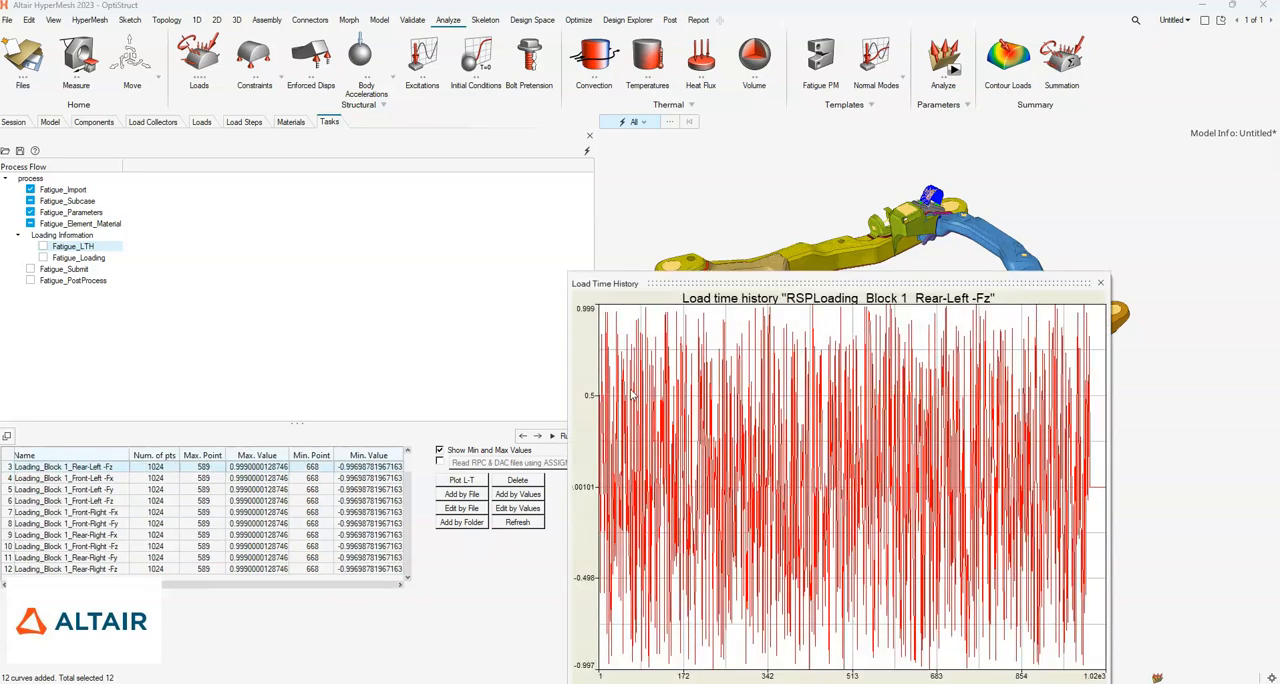
{"action": "left_click_drag", "start_coordinate": [737, 287], "coordinate": [559, 251]}
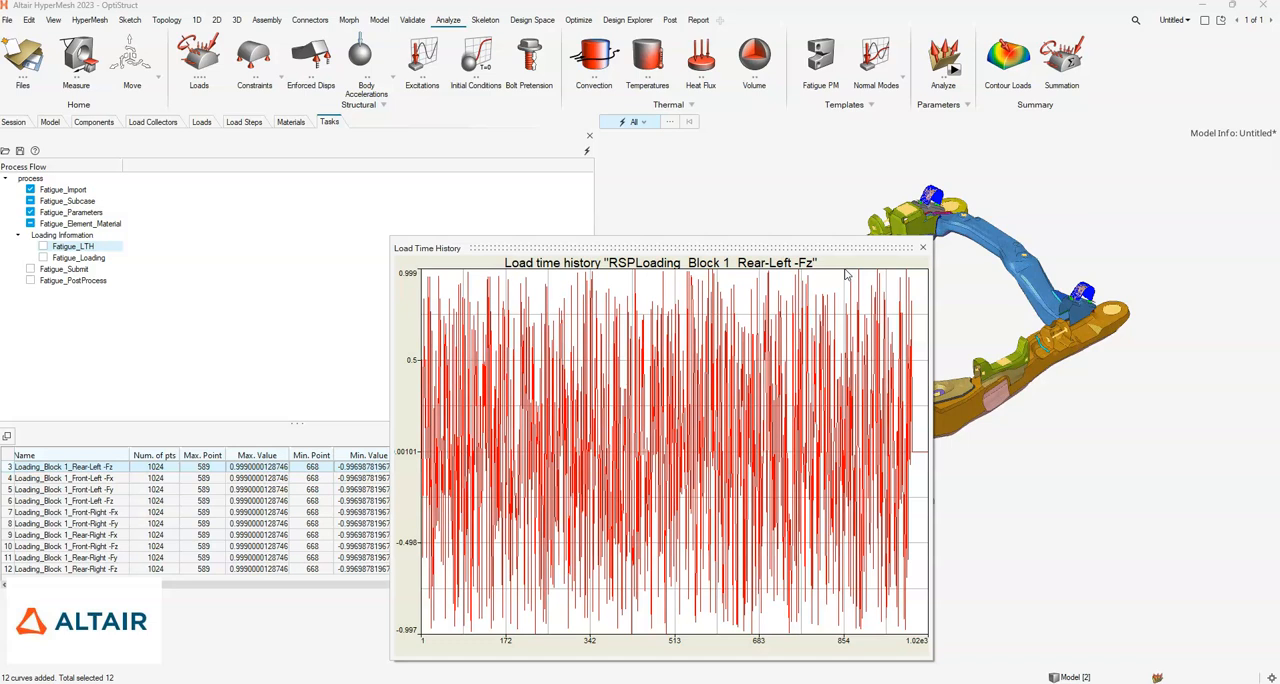
{"action": "left_click", "coordinate": [923, 248]}
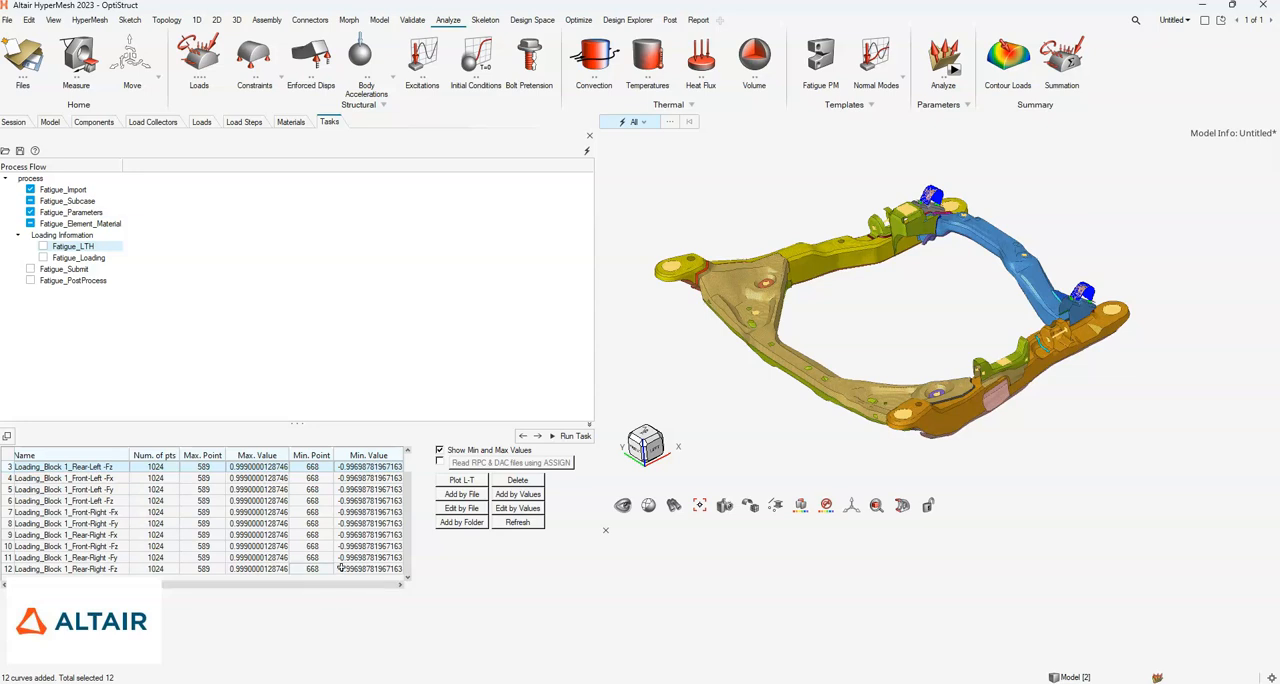
- Complete the load-time history task, and select all RSPLoading channels and all Front and Rear force subcases for a new linear static load mapping
{"action": "left_click", "coordinate": [575, 437]}
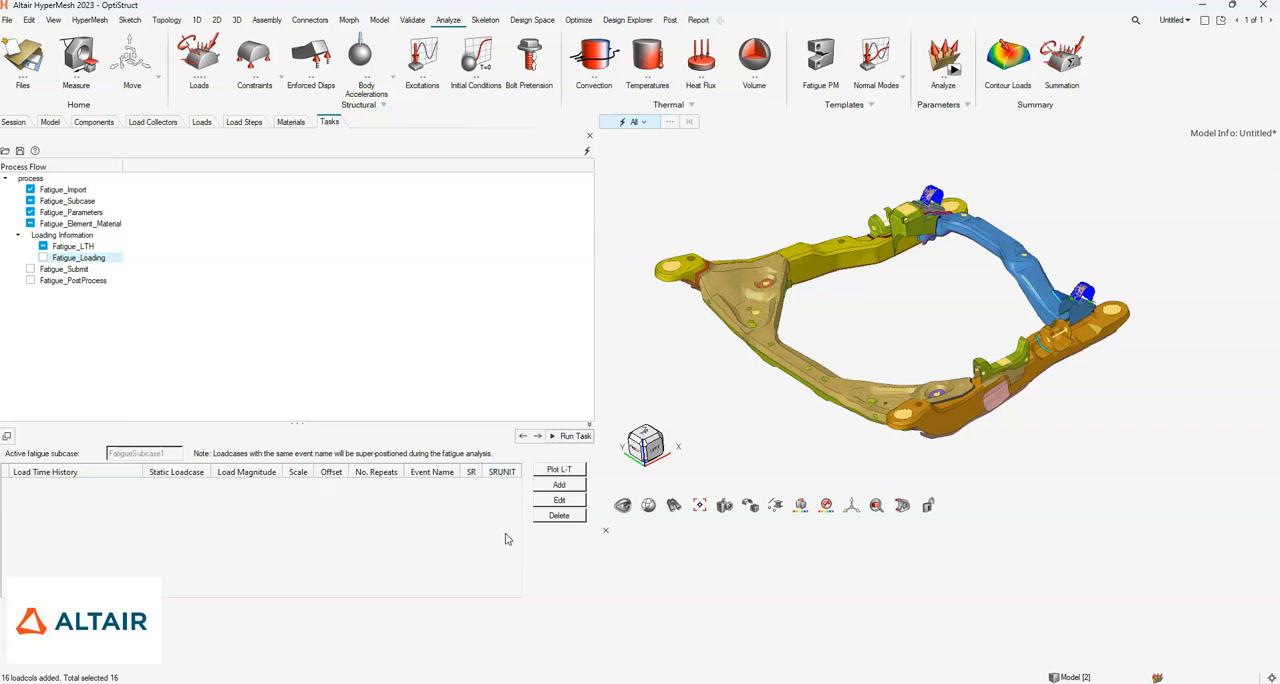
{"action": "left_click", "coordinate": [559, 486]}
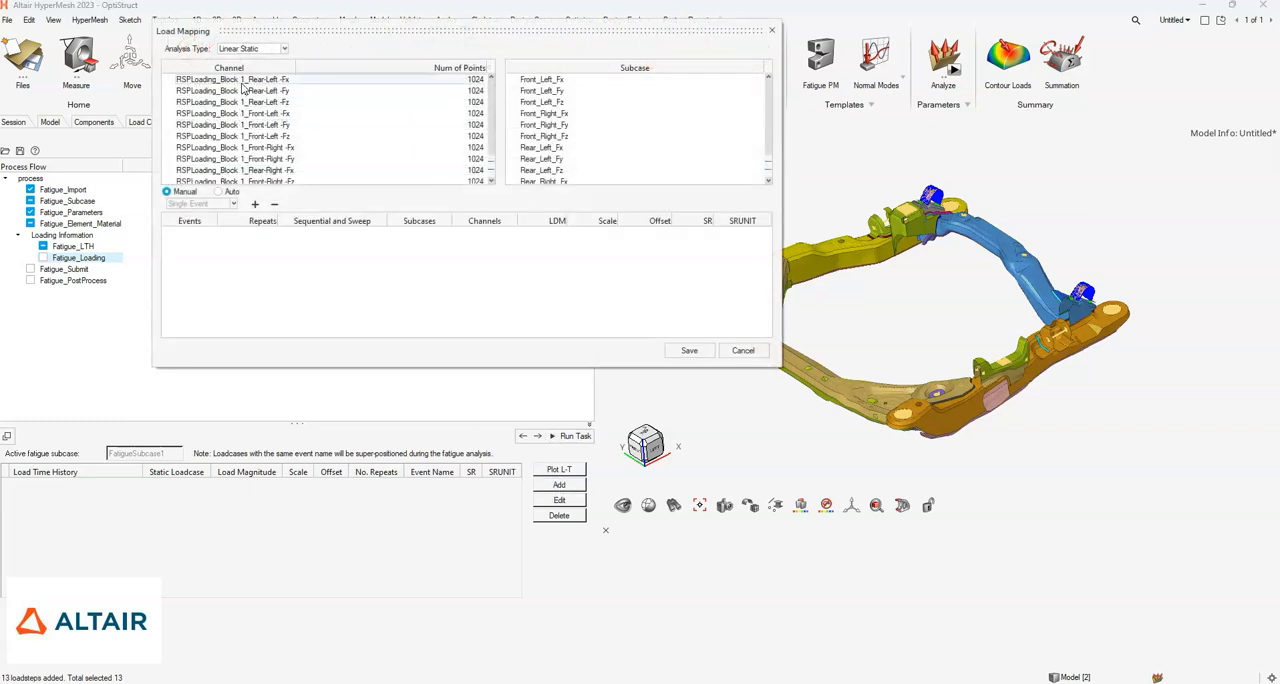
{"action": "scroll", "coordinate": [300, 140], "scroll_direction": "down", "scroll_amount": 1}
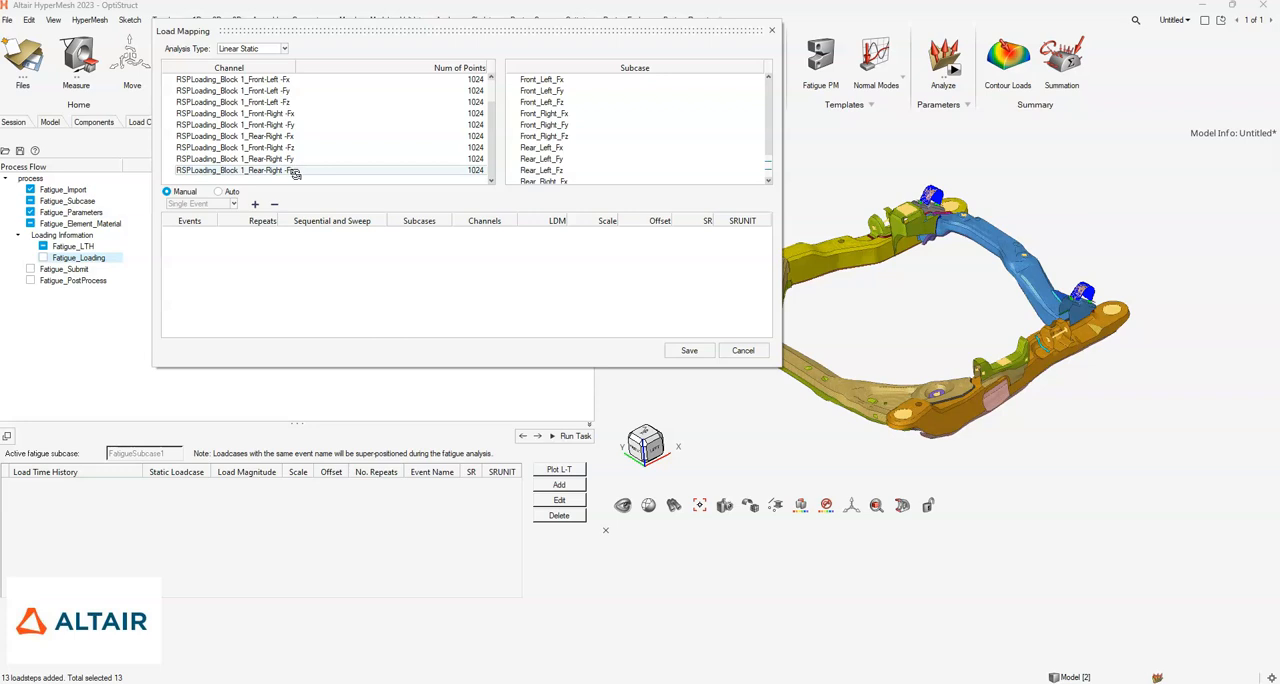
{"action": "left_click", "coordinate": [295, 170], "text": "shift"}
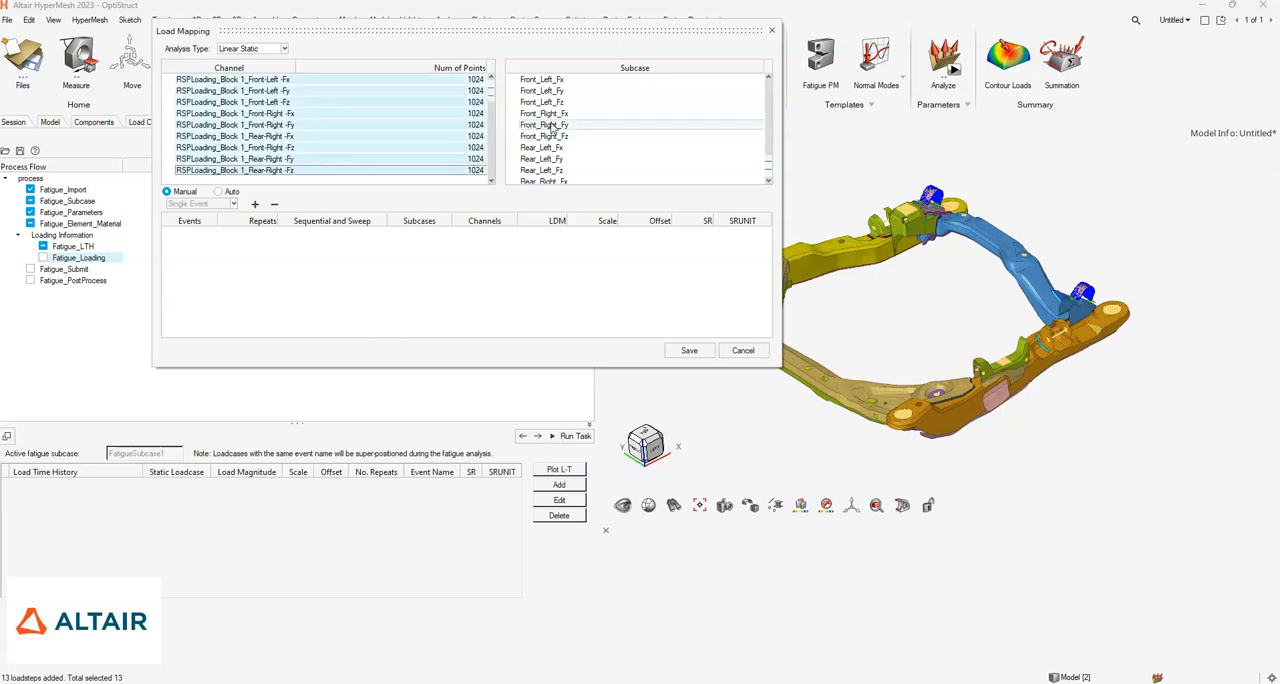
{"action": "left_click", "coordinate": [561, 79]}
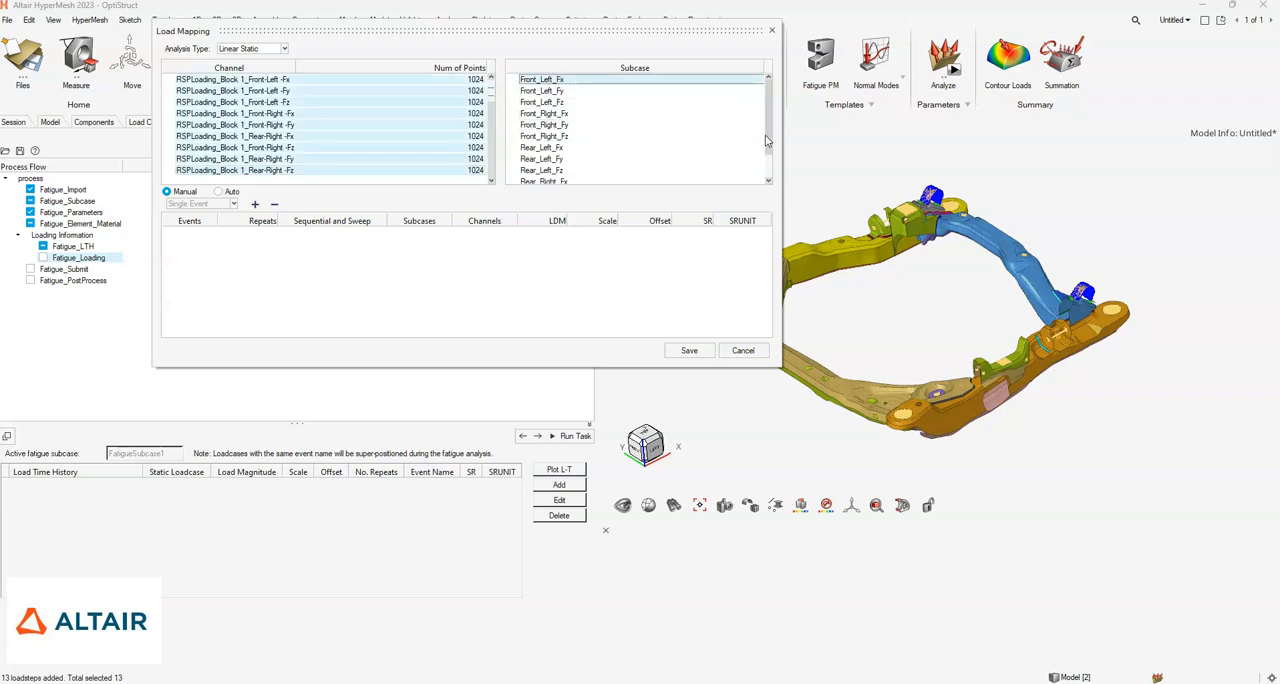
{"action": "scroll", "coordinate": [765, 135], "scroll_direction": "down", "scroll_amount": 1}
{"action": "left_click", "coordinate": [597, 172], "text": "shift"}
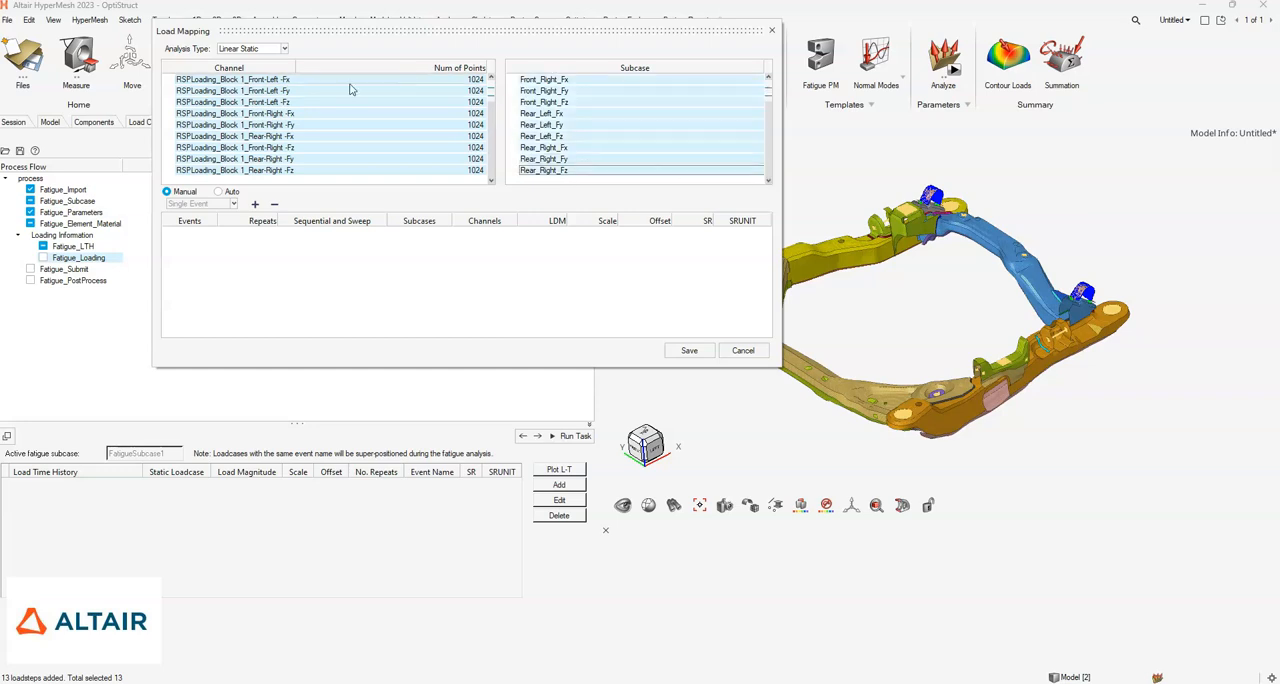
- Create a single event with automatic mapping of the selected channels to subcases, and widen the mapping table for editing
{"action": "left_click", "coordinate": [219, 193]}
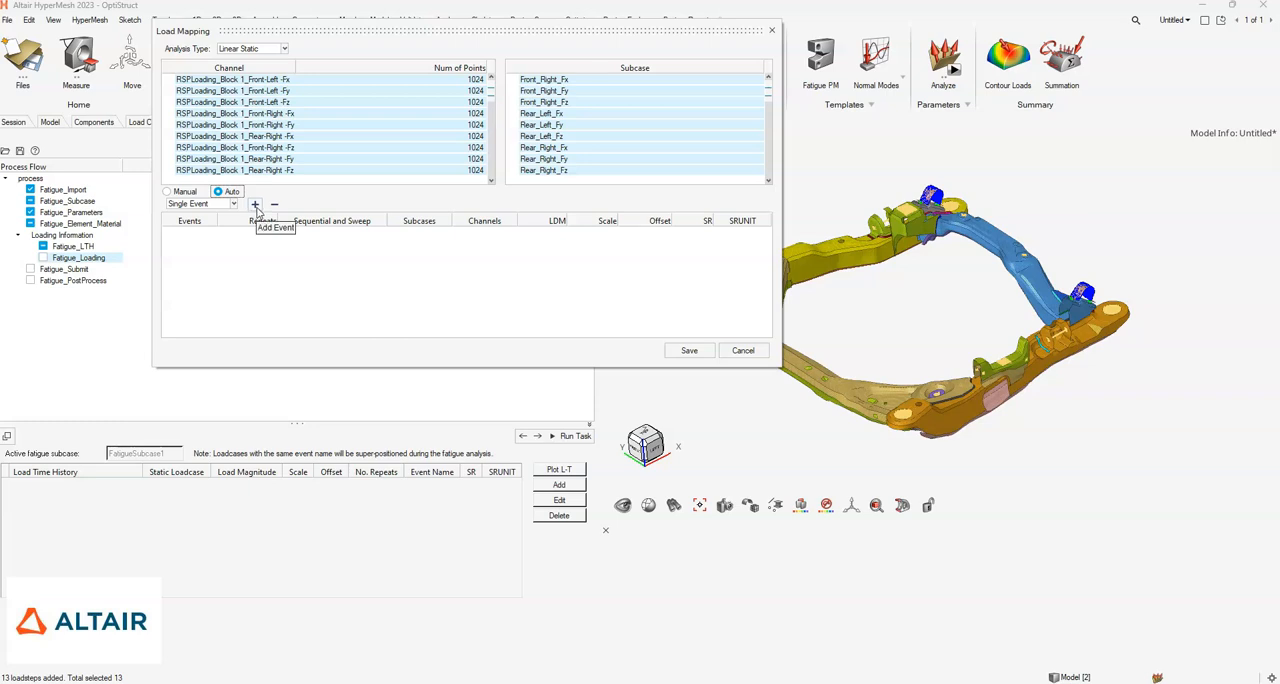
{"action": "left_click", "coordinate": [255, 205]}
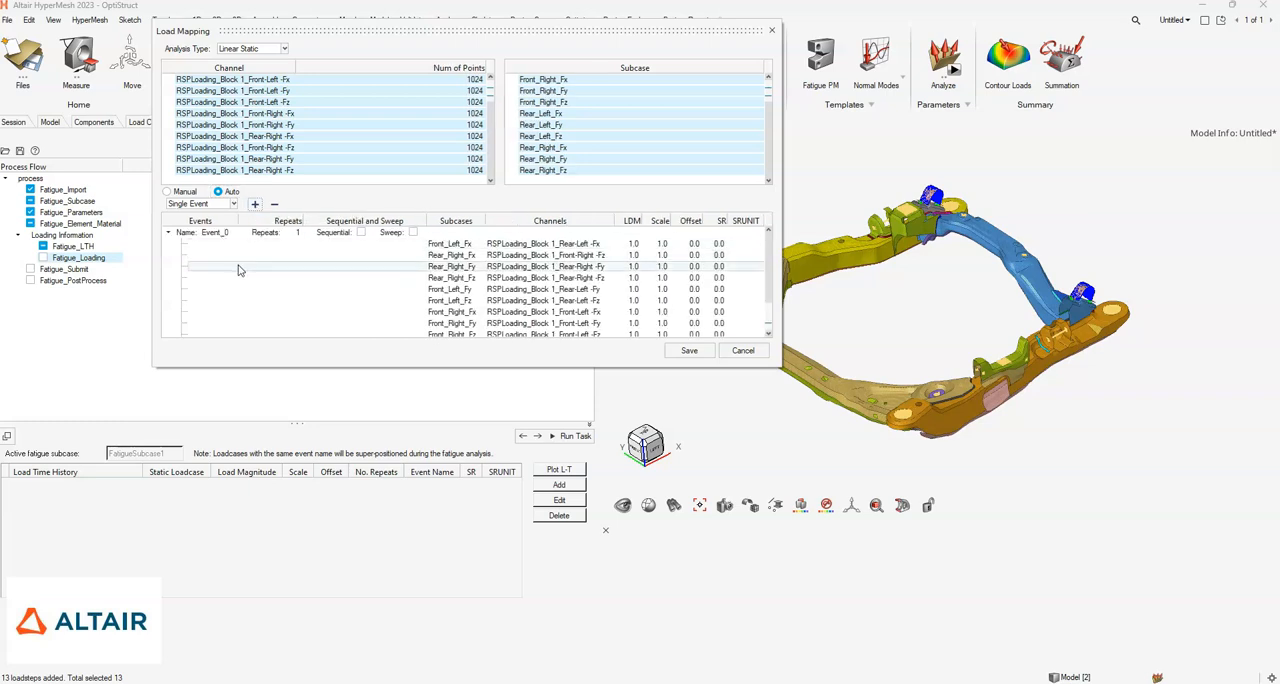
{"action": "left_click_drag", "start_coordinate": [486, 222], "coordinate": [511, 223]}
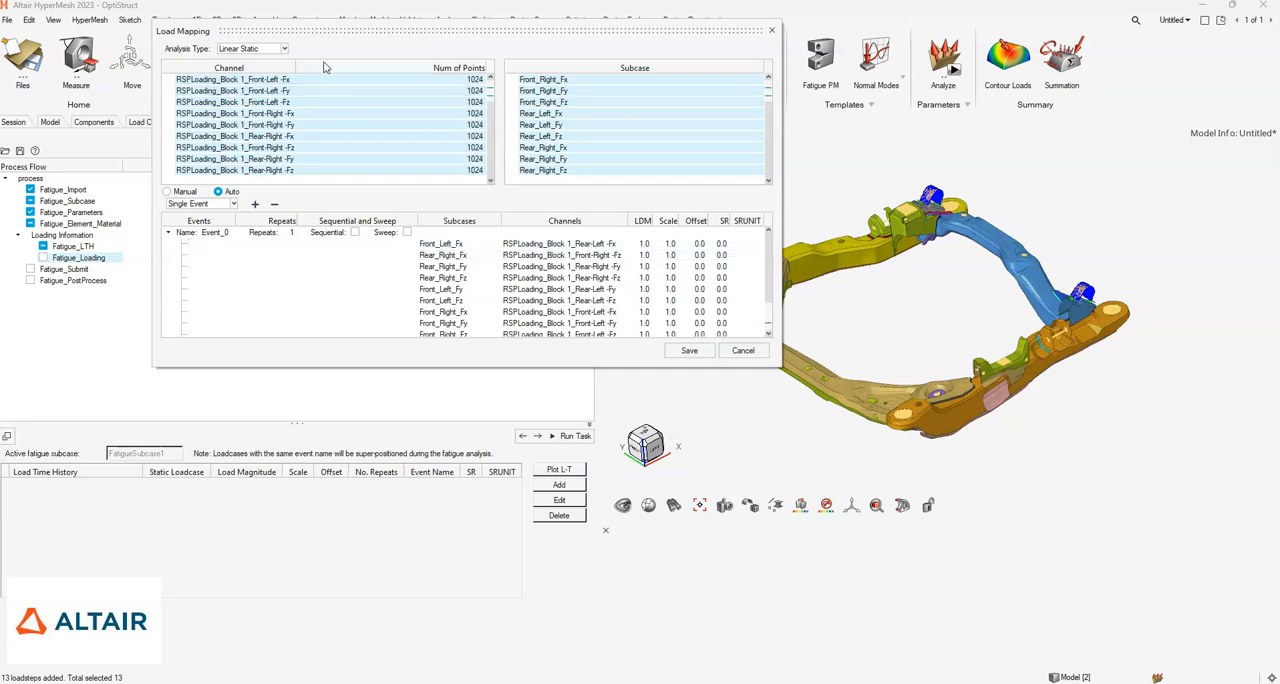
{"action": "mouse_move", "coordinate": [769, 274]}
{"action": "left_mouse_down"}
{"action": "mouse_move", "coordinate": [771, 305]}
{"action": "mouse_move", "coordinate": [771, 285]}
{"action": "left_mouse_up"}
{"action": "left_click_drag", "start_coordinate": [778, 276], "coordinate": [880, 276]}
- Set the scale to 10000 for the Front_Left_Fx and Rear_Right_Fx subcases in Event_0
{"action": "left_click", "coordinate": [740, 244]}
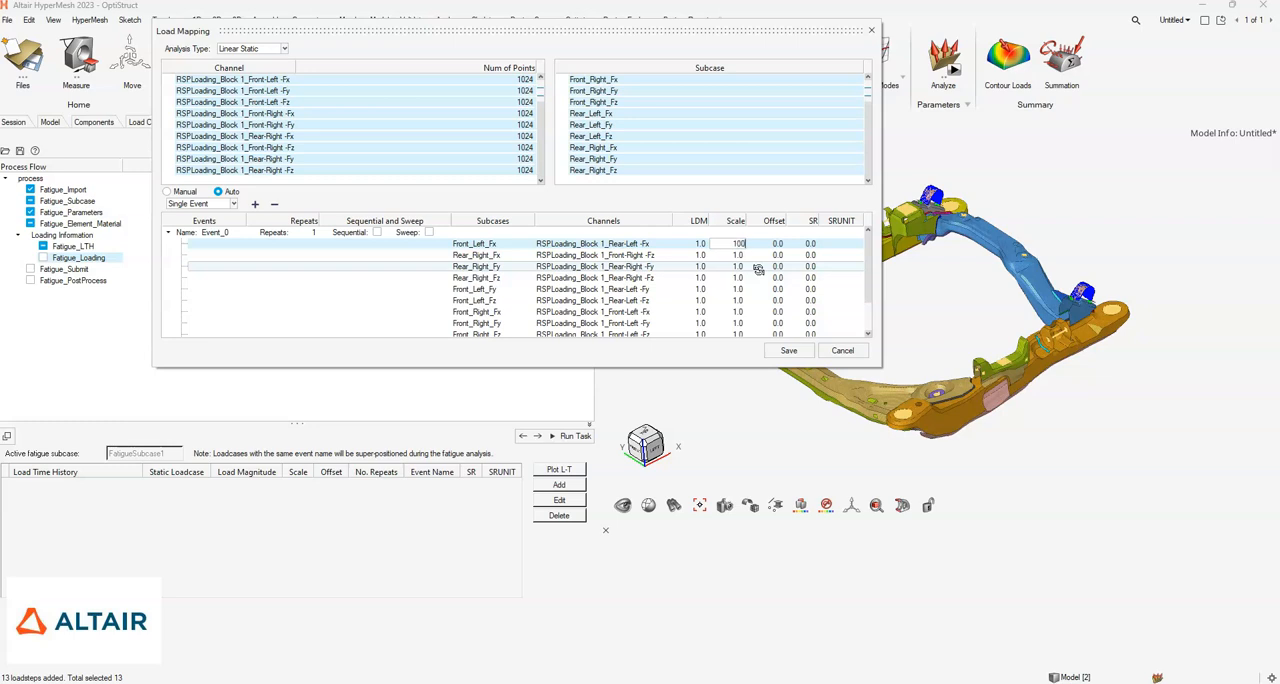
{"action": "key", "text": "Return"}
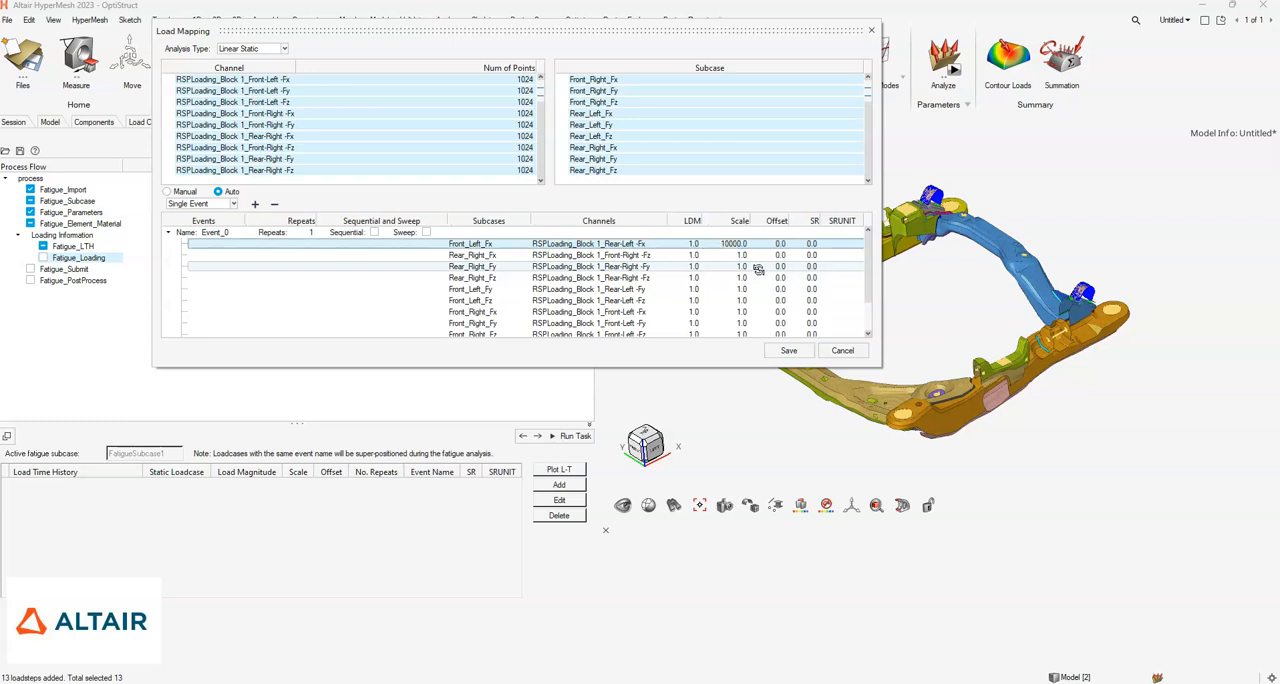
{"action": "left_click", "coordinate": [732, 255]}
{"action": "left_click", "coordinate": [730, 255]}
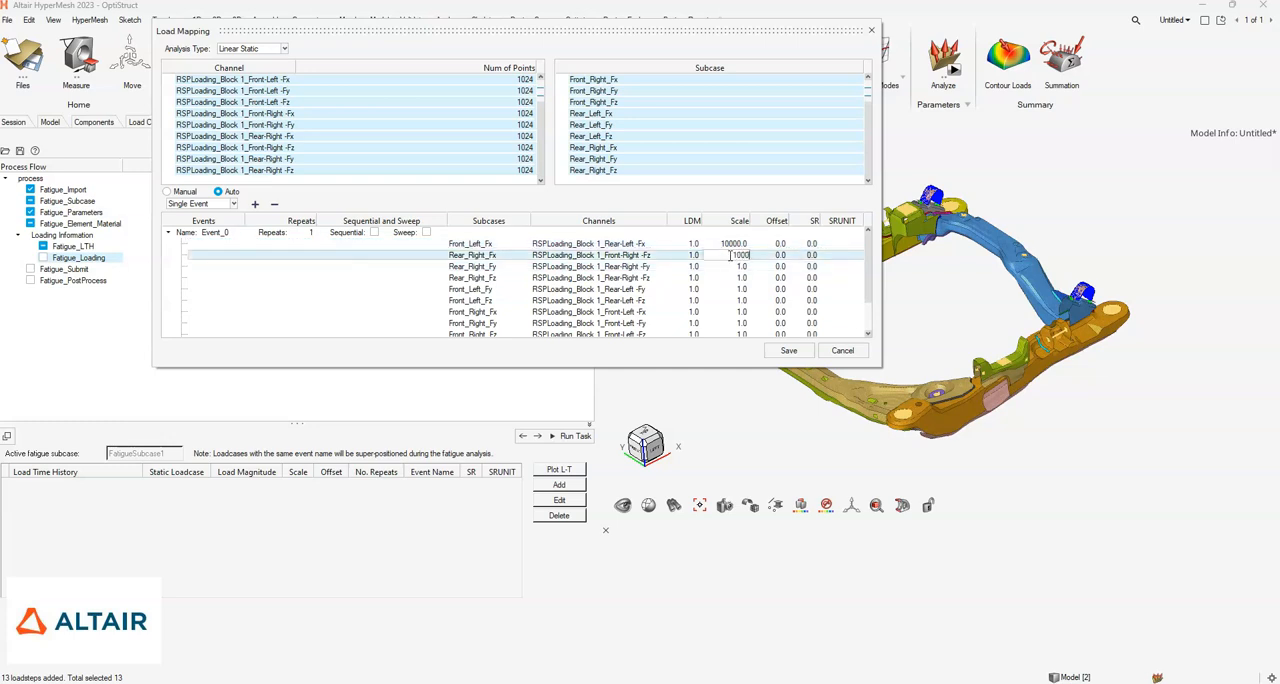
{"action": "type", "text": "10000"}
{"action": "key", "text": "Return"}
- Set the scale to 10000 for the Rear_Right_Fy and Rear_Right_Fz subcases in Event_0
{"action": "left_click", "coordinate": [735, 266]}
{"action": "left_click", "coordinate": [735, 266]}
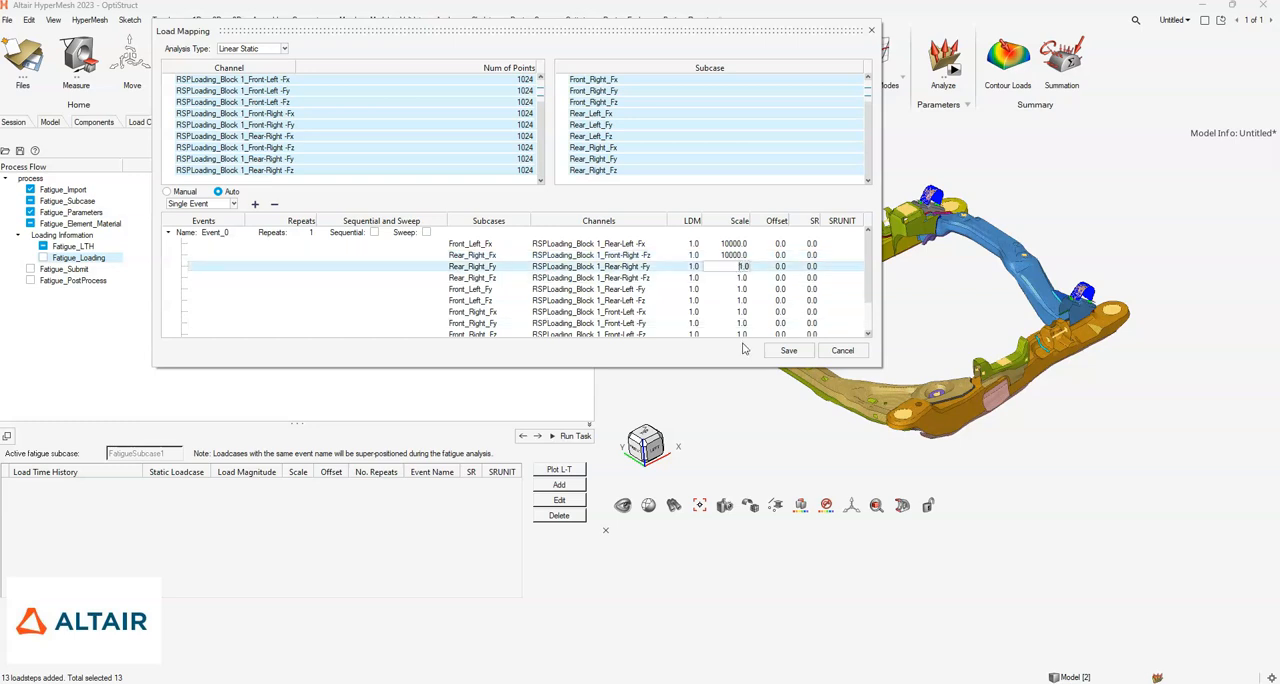
{"action": "type", "text": "10000"}
{"action": "key", "text": "Return"}
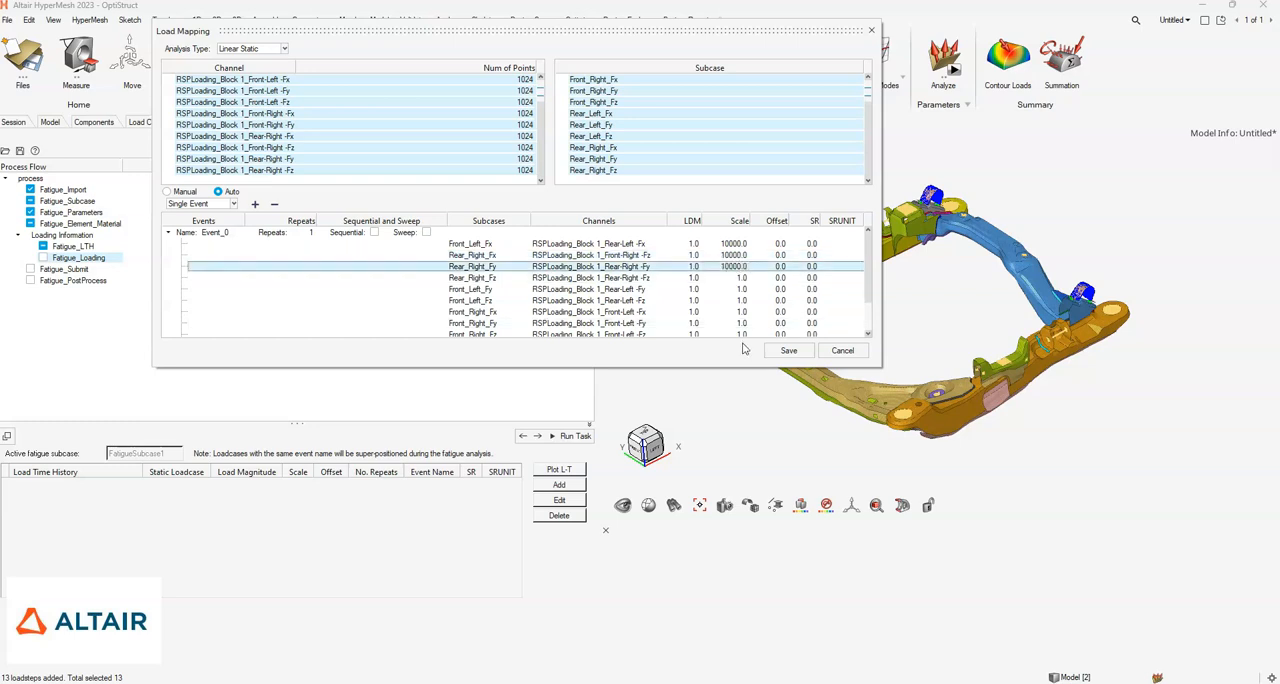
{"action": "left_click", "coordinate": [725, 278]}
{"action": "left_click", "coordinate": [725, 278]}
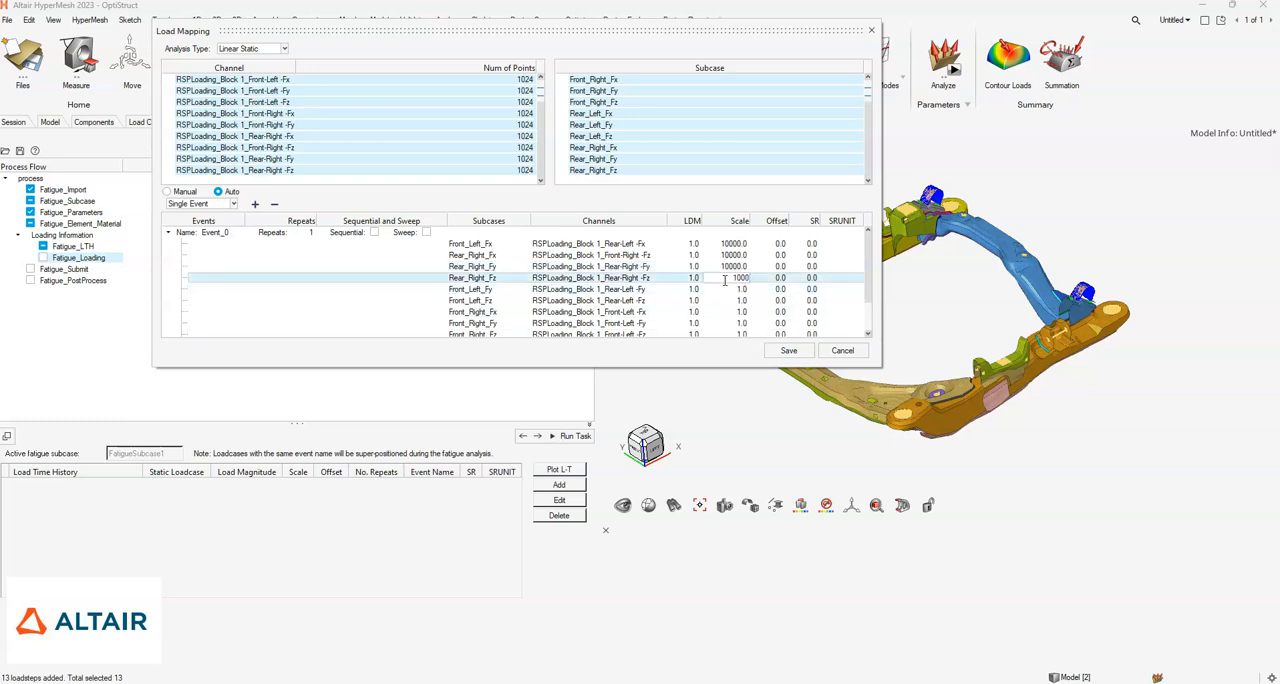
{"action": "key", "text": "Return"}
- Set the scale to 10000 for the Front_Left_Fy and Front_Left_Fz subcases in Event_0
{"action": "left_click", "coordinate": [727, 288]}
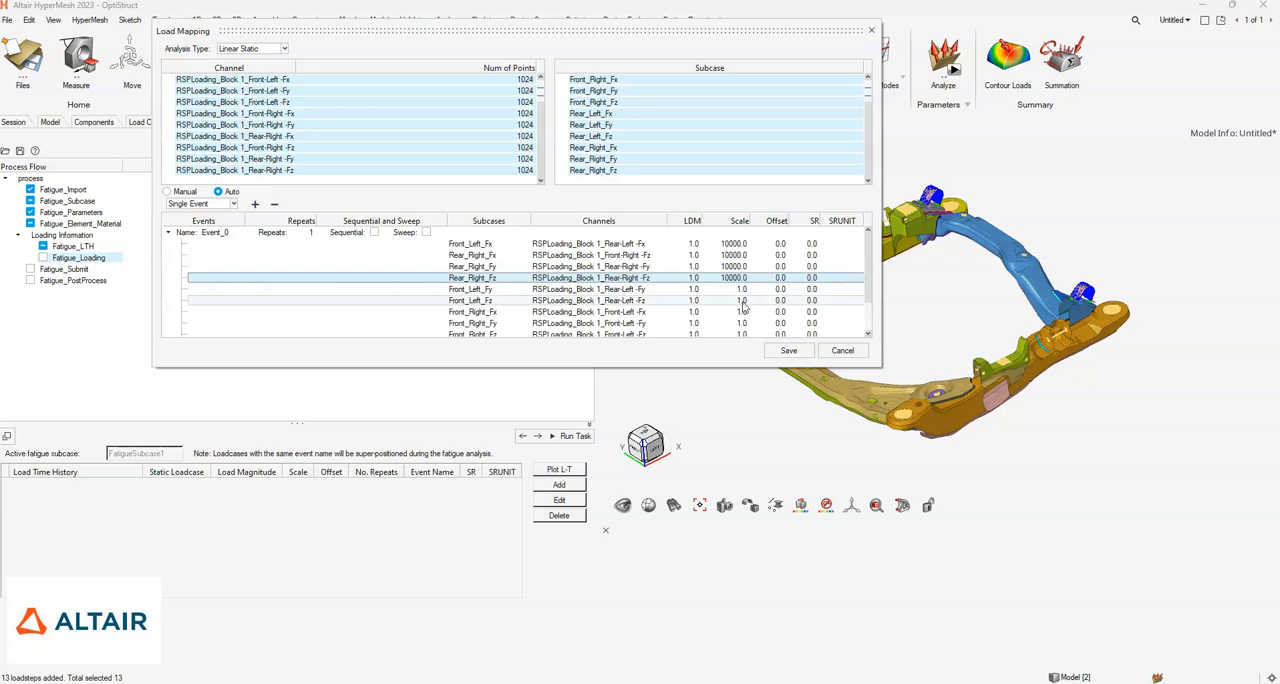
{"action": "left_click", "coordinate": [732, 289]}
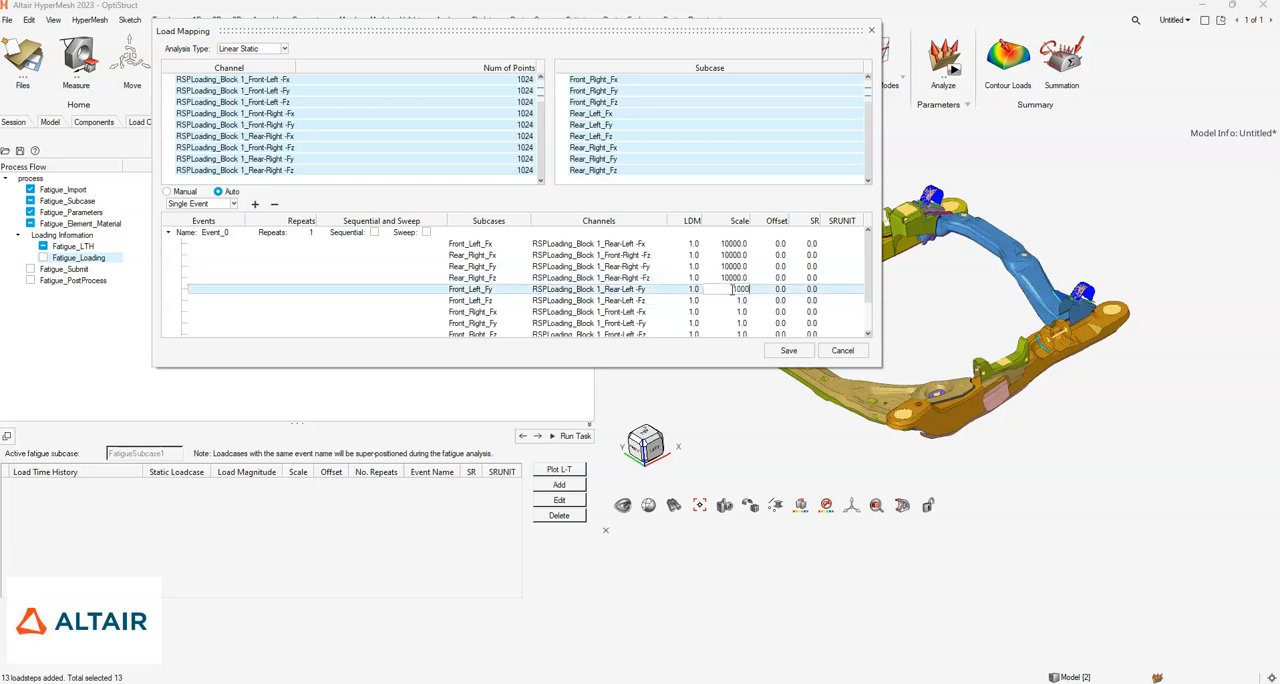
{"action": "key", "text": "Return"}
{"action": "left_click", "coordinate": [732, 289]}
{"action": "left_click", "coordinate": [731, 300]}
{"action": "left_click", "coordinate": [731, 300]}
{"action": "type", "text": "10000.0"}
- Set the scale to 10000 for the Front_Right_Fx and Front_Right_Fy subcases in Event_0
{"action": "double_click", "coordinate": [732, 312]}
{"action": "type", "text": "10000.0"}
{"action": "double_click", "coordinate": [734, 323]}
{"action": "type", "text": "10000.0"}
{"action": "scroll", "coordinate": [738, 310], "scroll_direction": "down", "scroll_amount": 2}
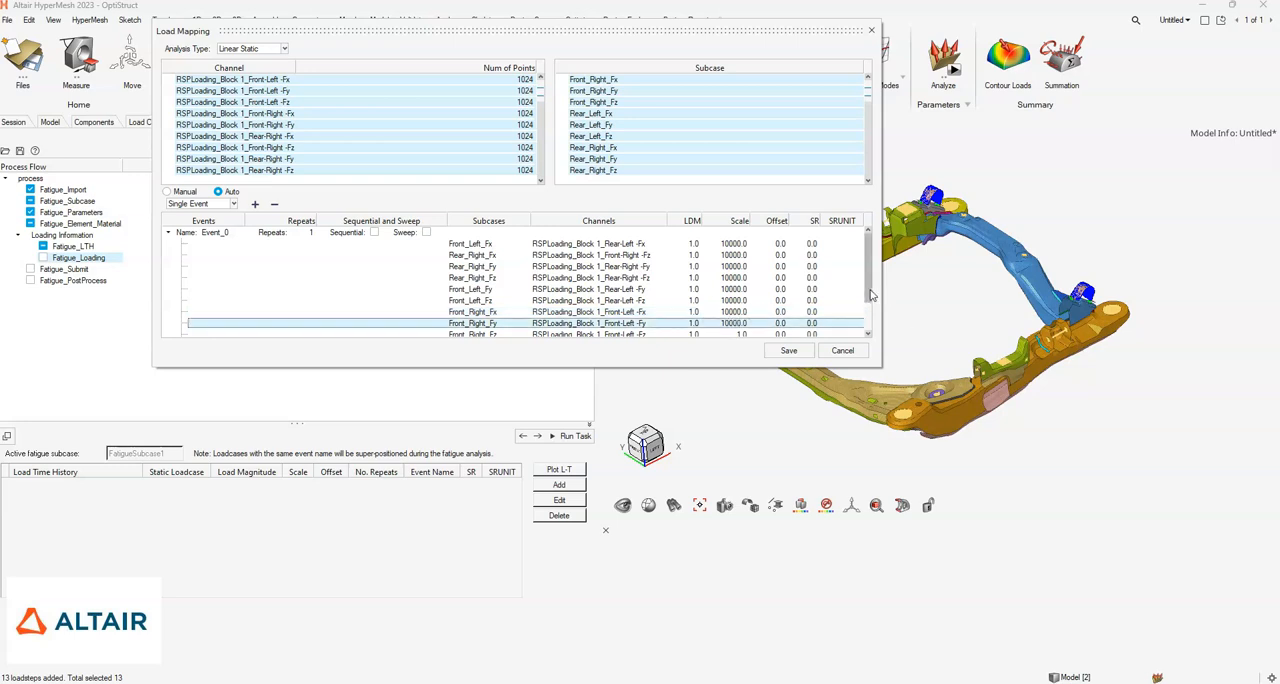
- Set the scale to 10000 for Front_Right_Fz, Rear_Left_Fx, Rear_Left_Fy and Rear_Left_Fz in Event_0, and save the load mapping
{"action": "double_click", "coordinate": [741, 290]}
{"action": "type", "text": "10000.0"}
{"action": "double_click", "coordinate": [731, 301]}
{"action": "key", "text": "ctrl+v"}
{"action": "double_click", "coordinate": [740, 311]}
{"action": "key", "text": "ctrl+v"}
{"action": "double_click", "coordinate": [741, 323]}
{"action": "type", "text": "10000.0"}
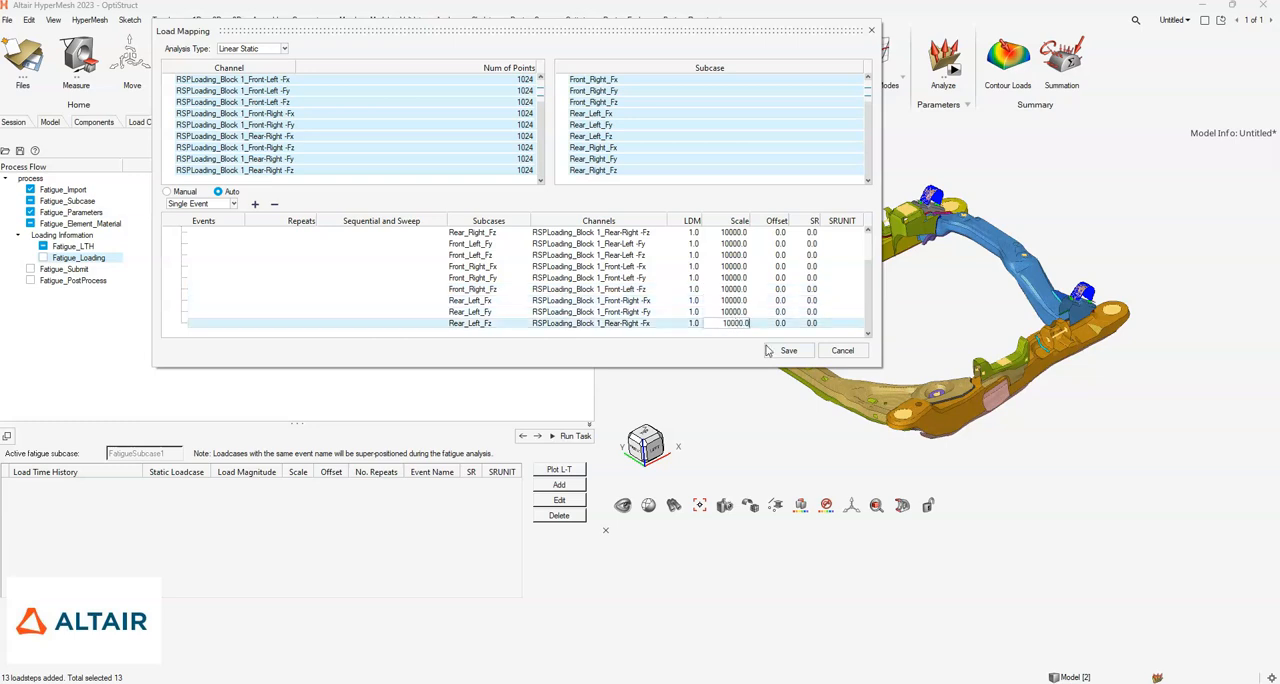
{"action": "key", "text": "Return"}
{"action": "scroll", "coordinate": [698, 295], "scroll_direction": "up", "scroll_amount": 2}
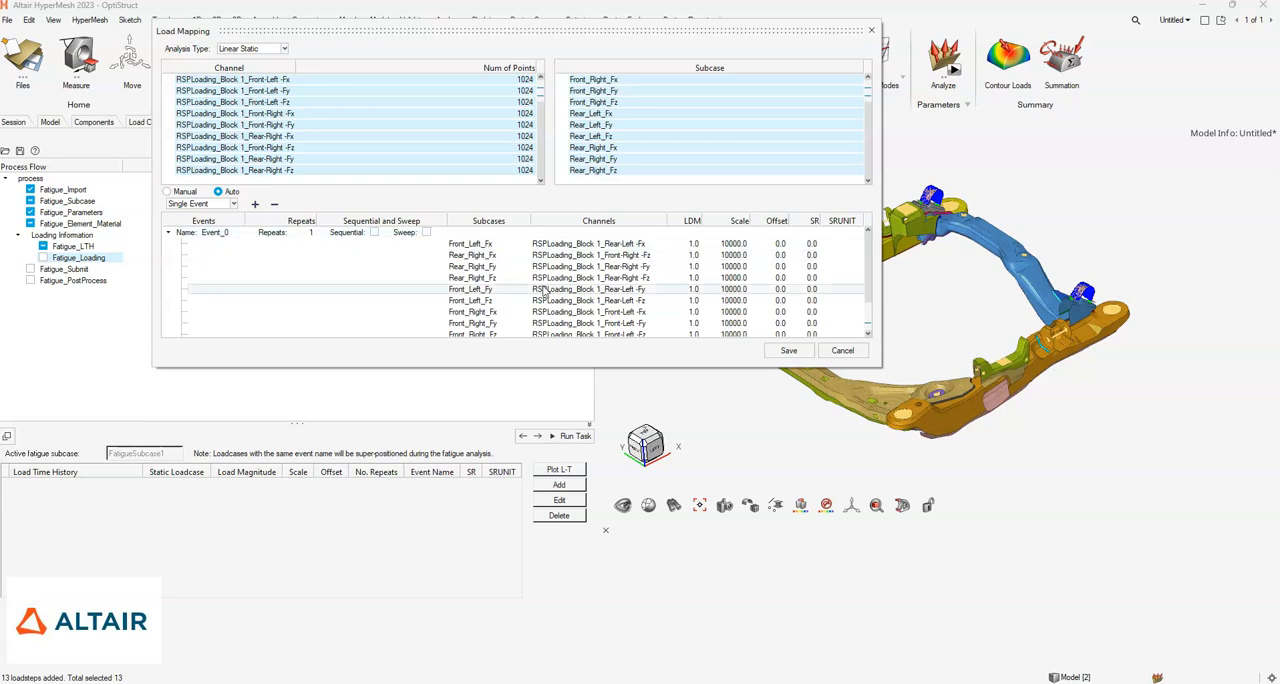
{"action": "left_click", "coordinate": [788, 350]}
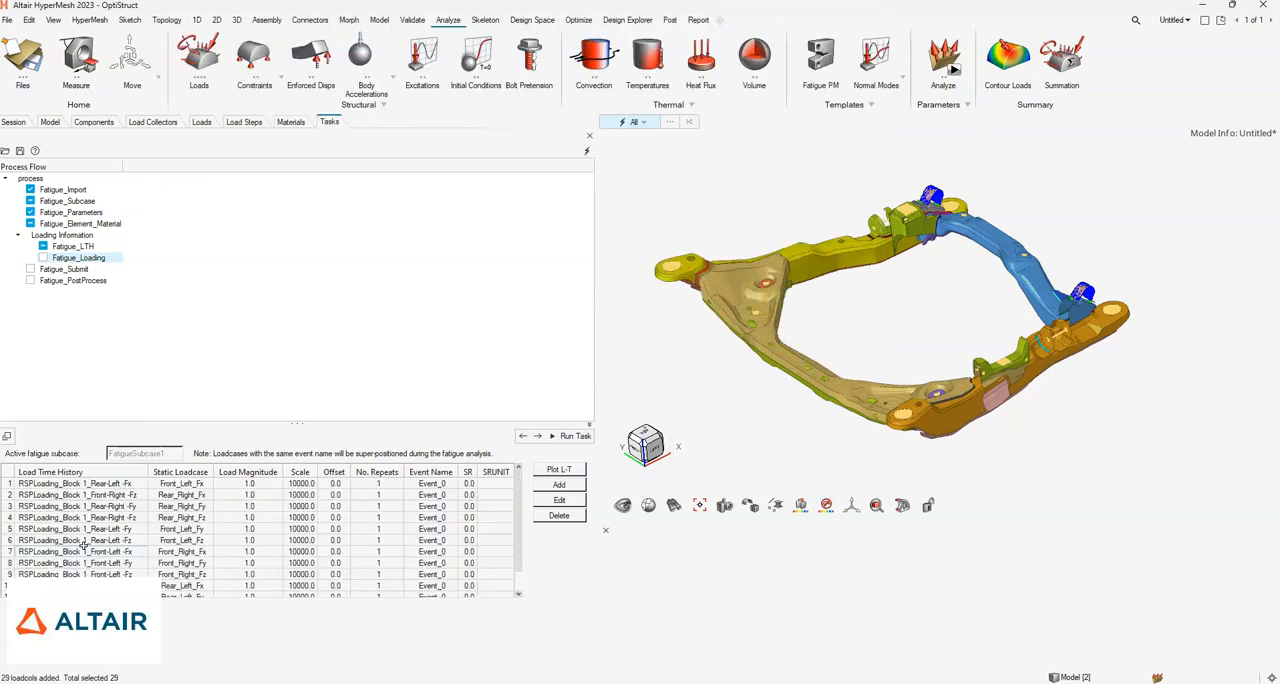
- Review the mapped load-time histories for FatigueSubcase1 and run the Fatigue_Loading task
{"action": "scroll", "coordinate": [522, 572], "scroll_direction": "down", "scroll_amount": 1}
{"action": "scroll", "coordinate": [515, 537], "scroll_direction": "up", "scroll_amount": 1}
{"action": "left_click_drag", "start_coordinate": [514, 518], "coordinate": [516, 565]}
{"action": "scroll", "coordinate": [519, 561], "scroll_direction": "down", "scroll_amount": 1}
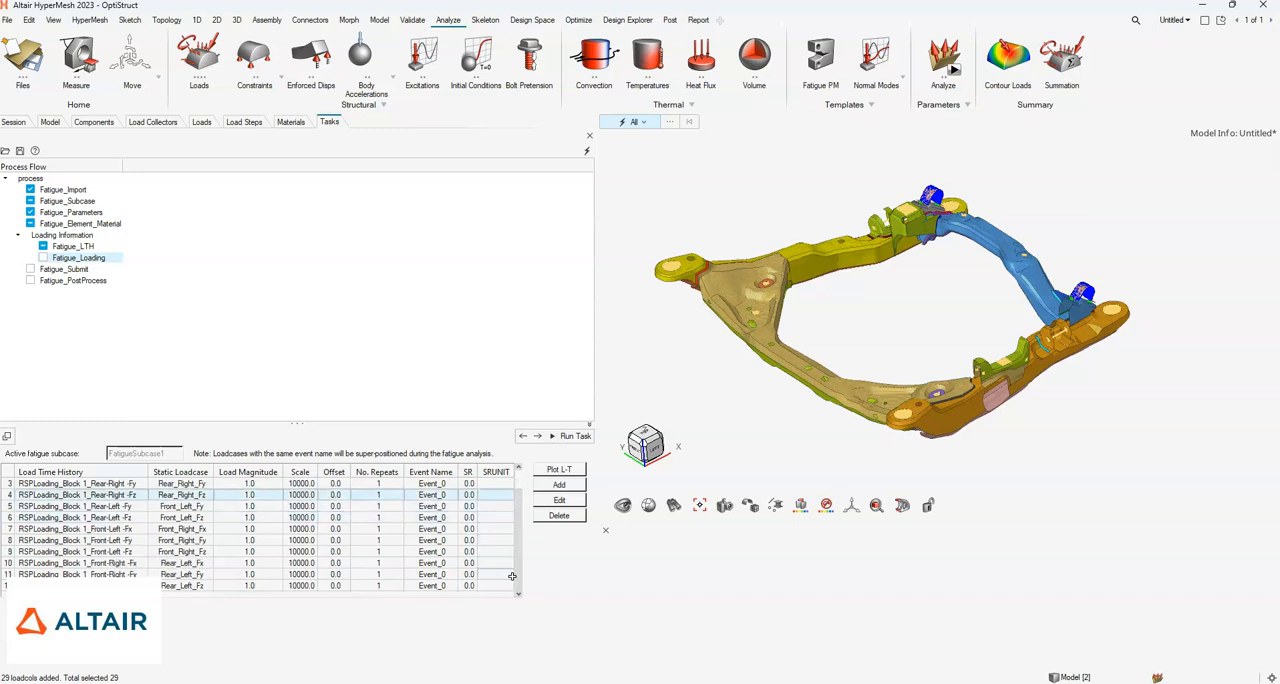
{"action": "left_click", "coordinate": [574, 437]}
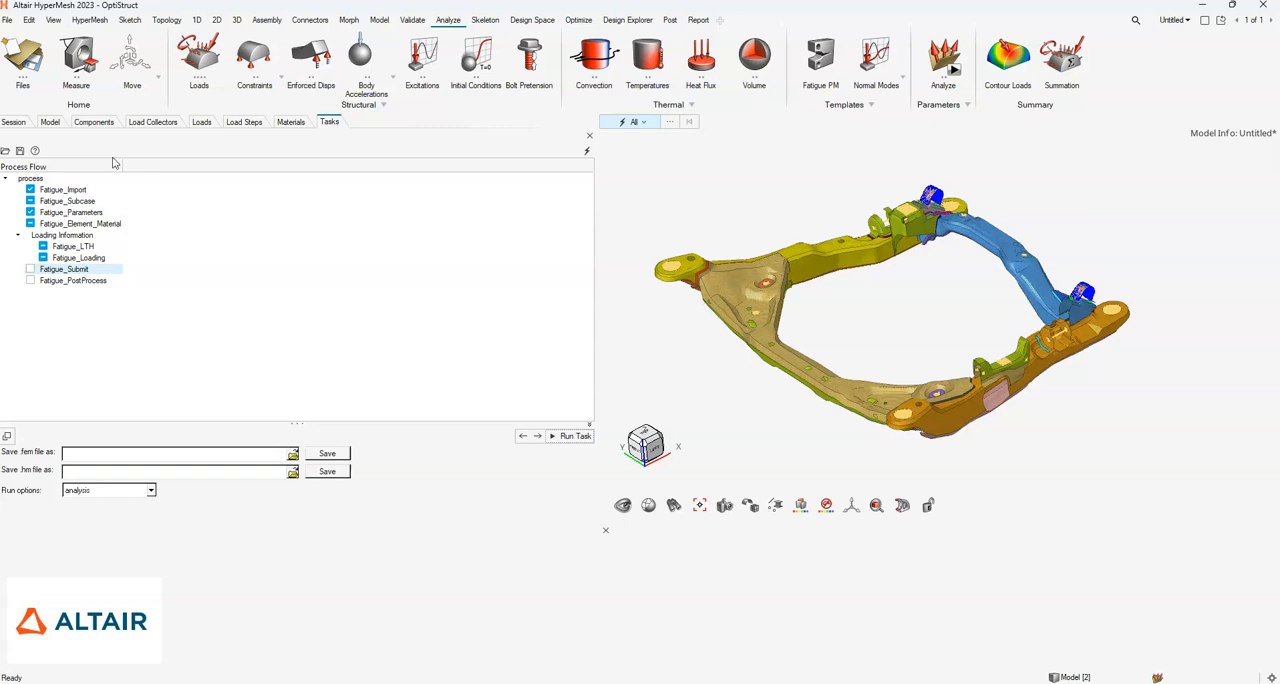
- Inspect the FATSEQ1 load collector in the model to check the fatigue event it references
{"action": "left_click", "coordinate": [50, 122]}
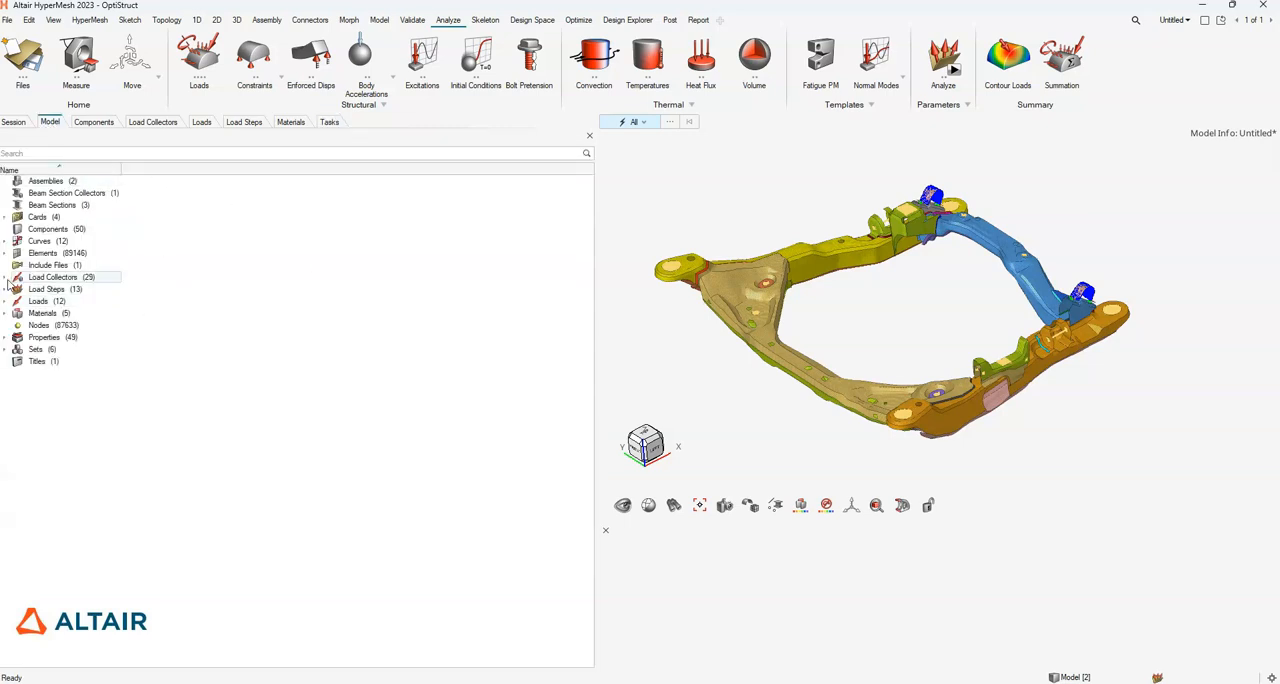
{"action": "left_click", "coordinate": [6, 277]}
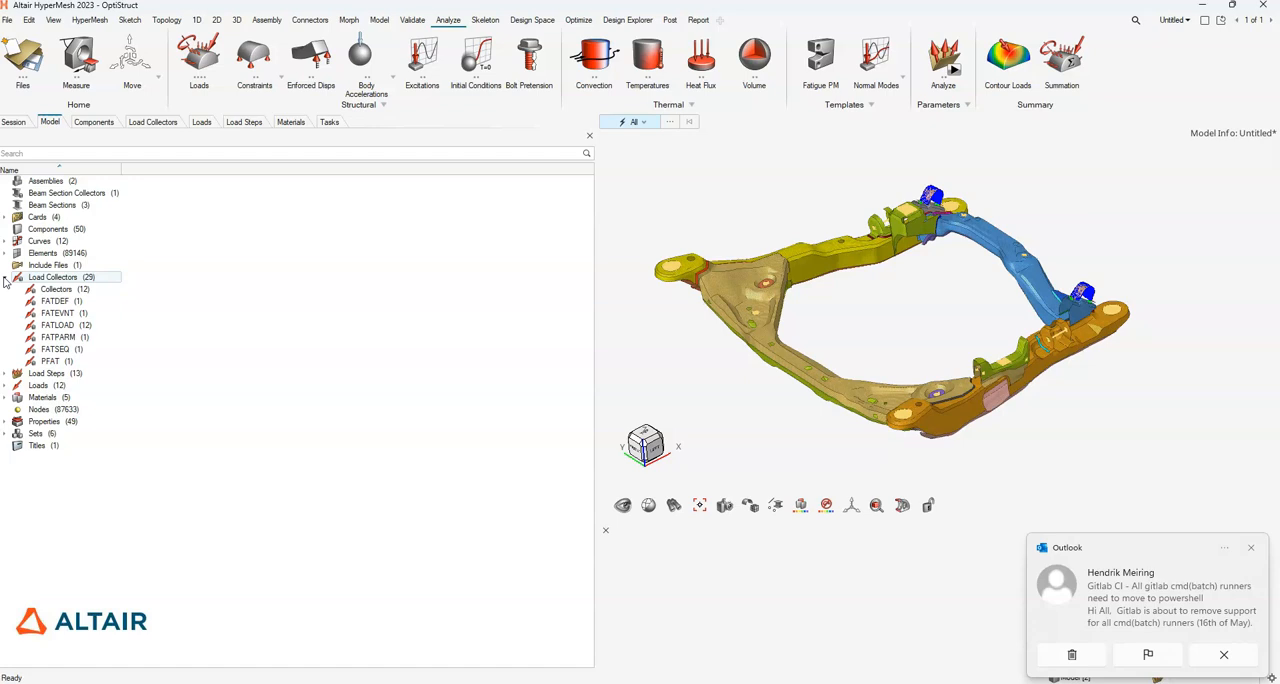
{"action": "left_click", "coordinate": [1250, 548]}
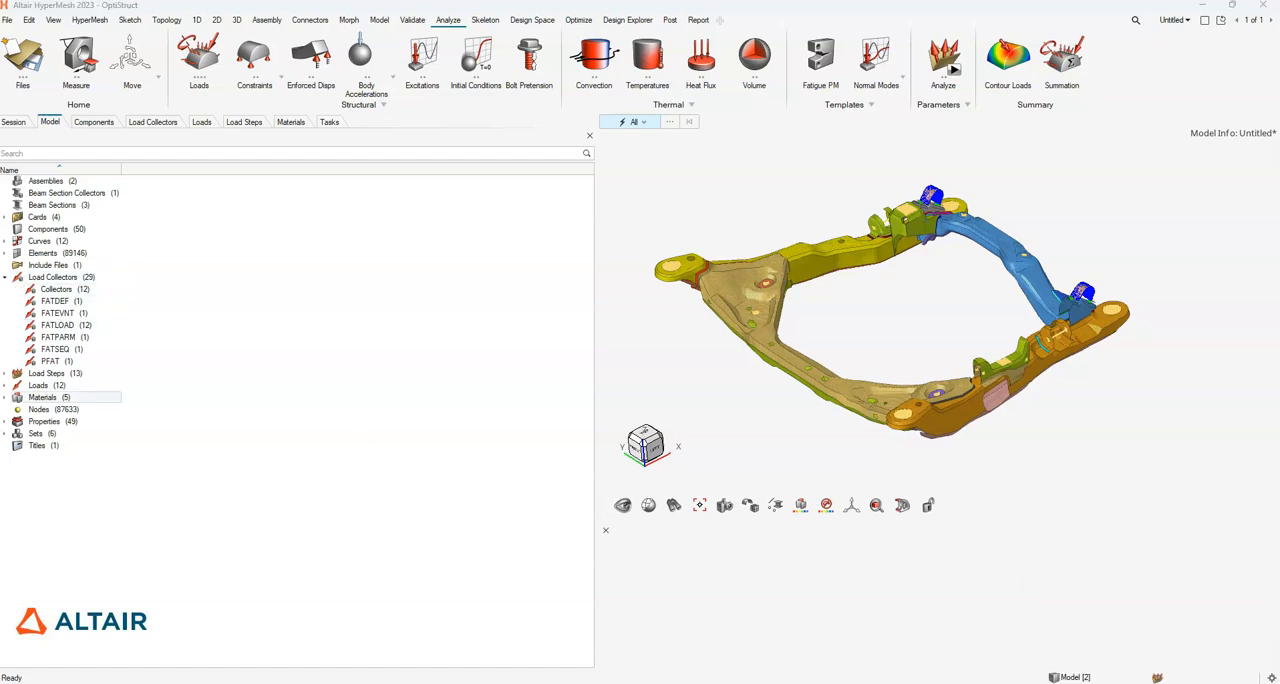
{"action": "double_click", "coordinate": [68, 350]}
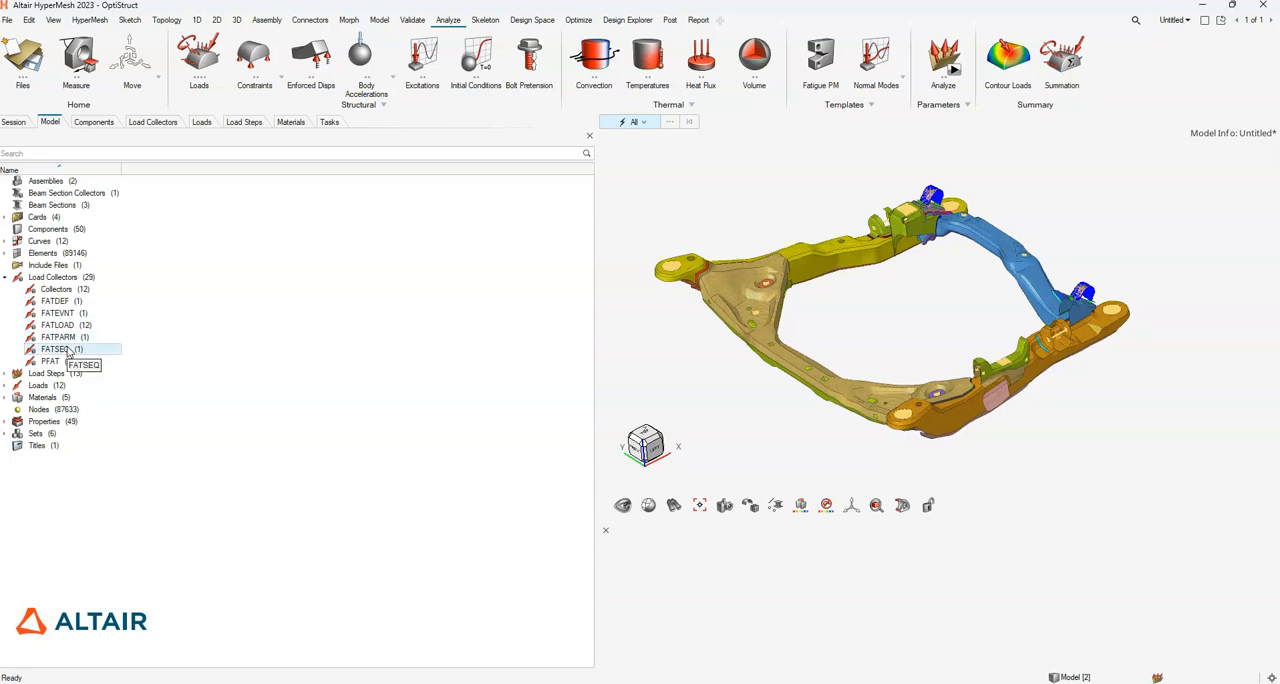
{"action": "left_click", "coordinate": [42, 186]}
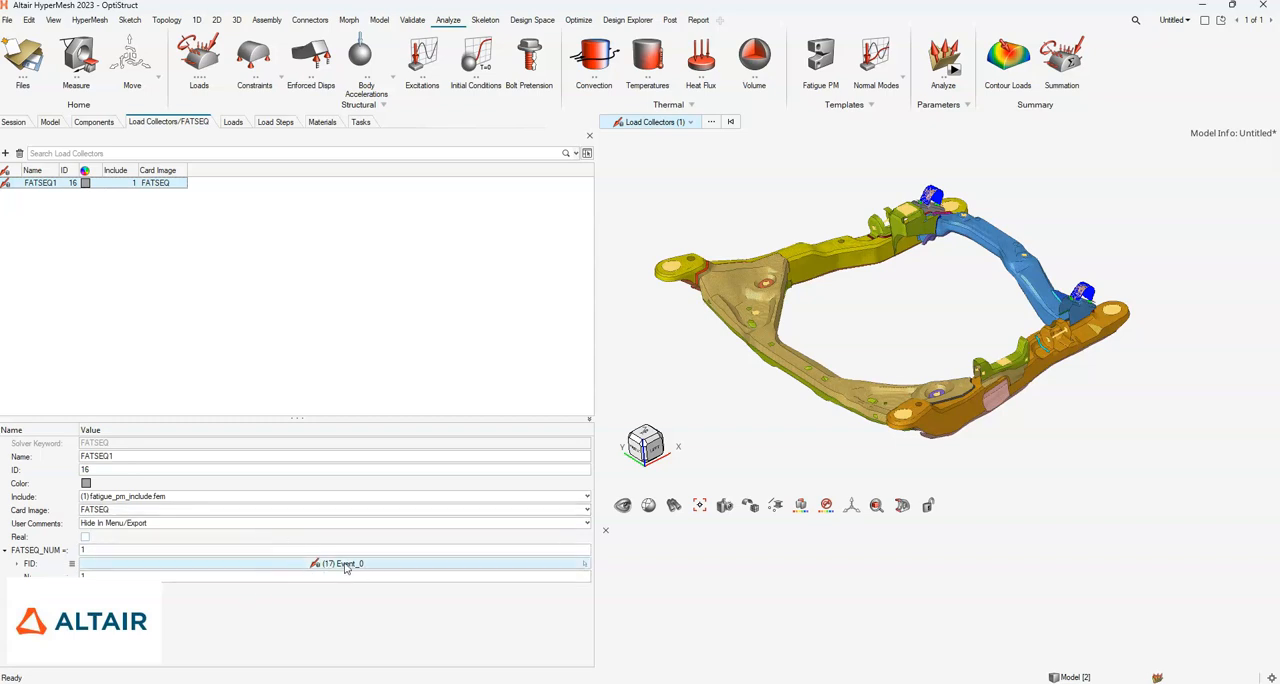
- Set MAXLFAT to UXL in the FATPARM1 load collector
{"action": "left_click", "coordinate": [50, 122]}
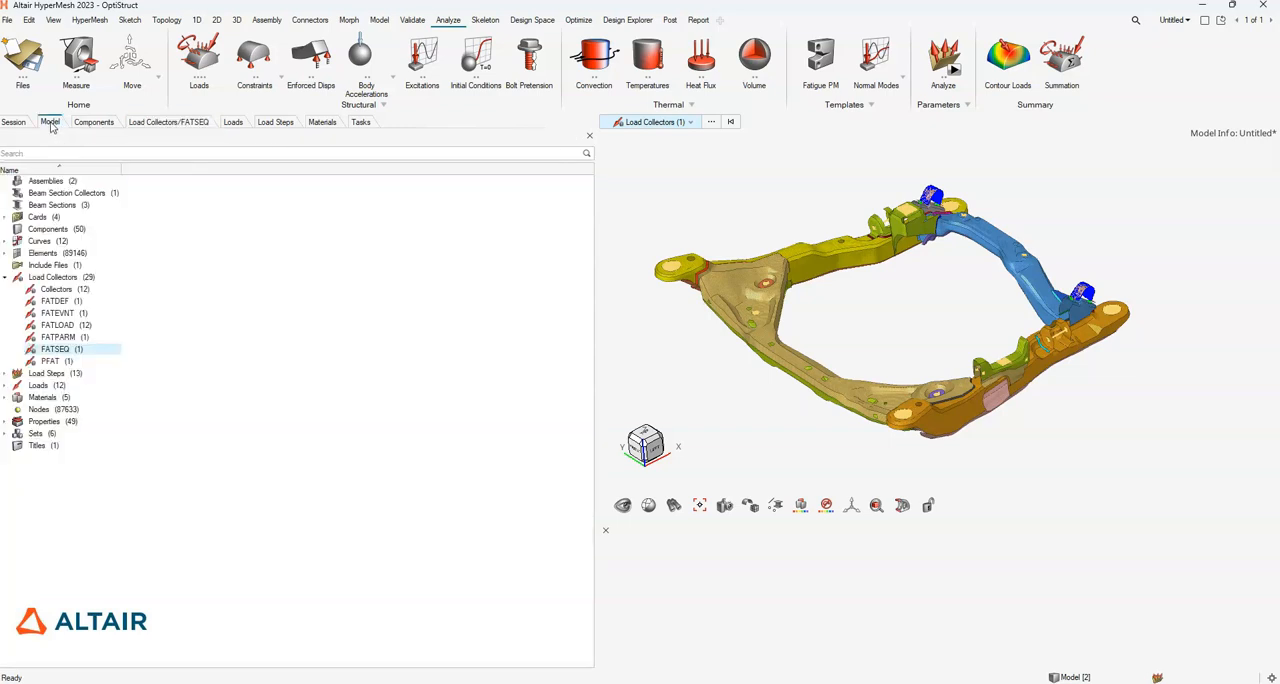
{"action": "left_click", "coordinate": [70, 339]}
{"action": "double_click", "coordinate": [70, 337]}
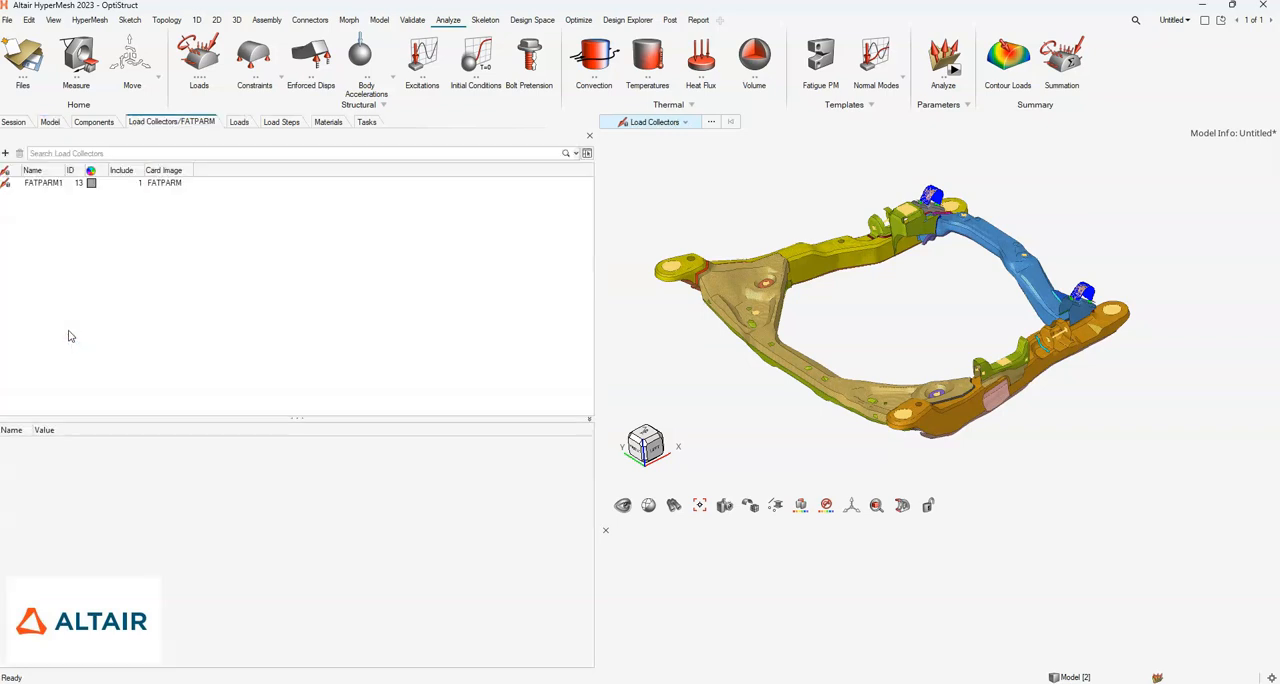
{"action": "left_click", "coordinate": [40, 184]}
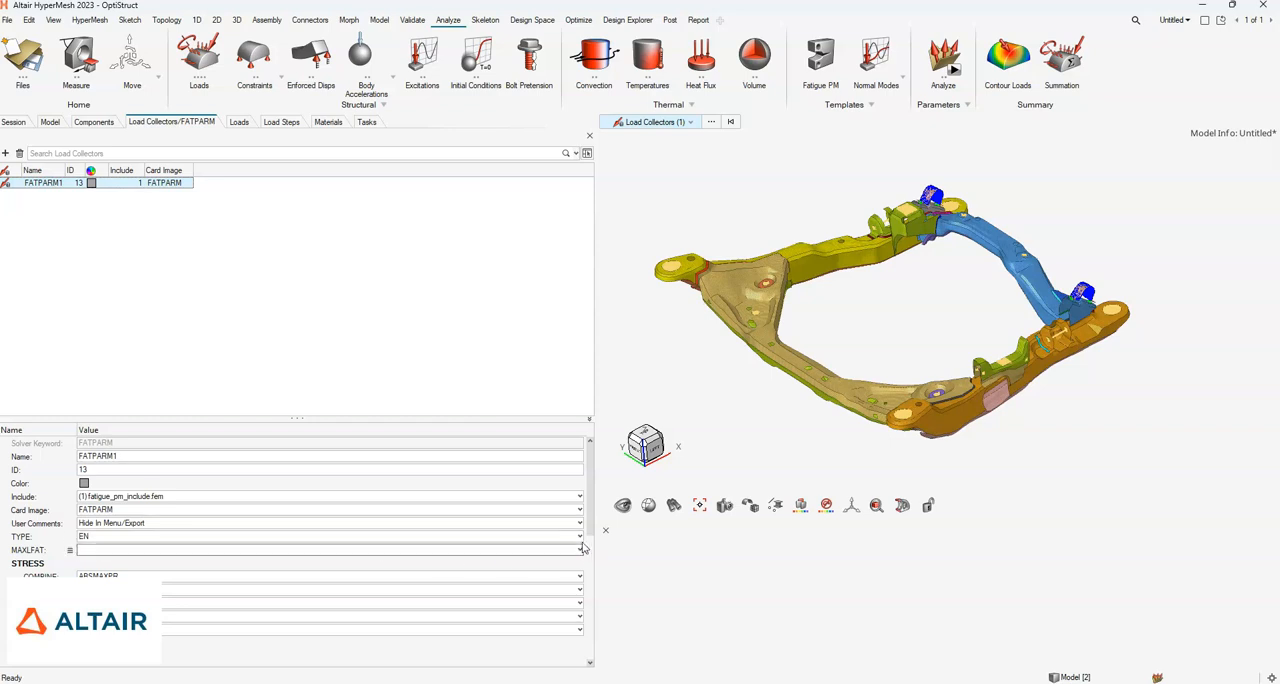
{"action": "scroll", "coordinate": [591, 535], "scroll_direction": "down", "scroll_amount": 1}
{"action": "scroll", "coordinate": [591, 535], "scroll_direction": "down", "scroll_amount": 2}
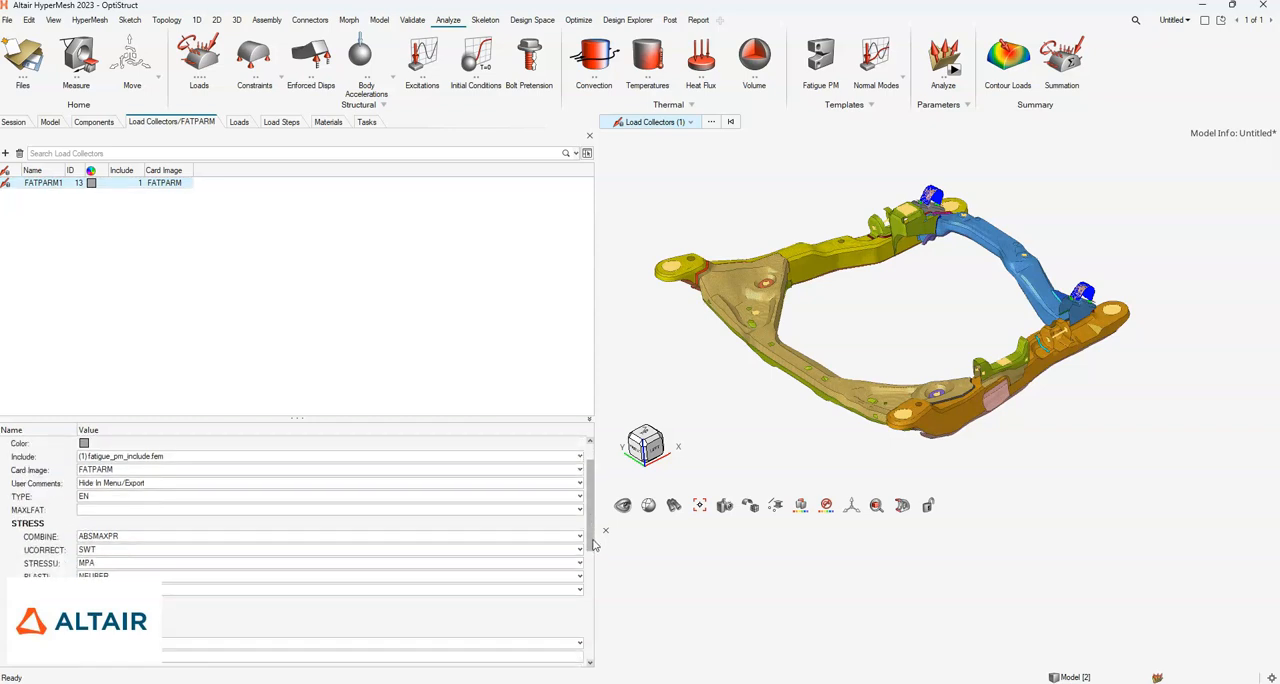
{"action": "left_click", "coordinate": [88, 514]}
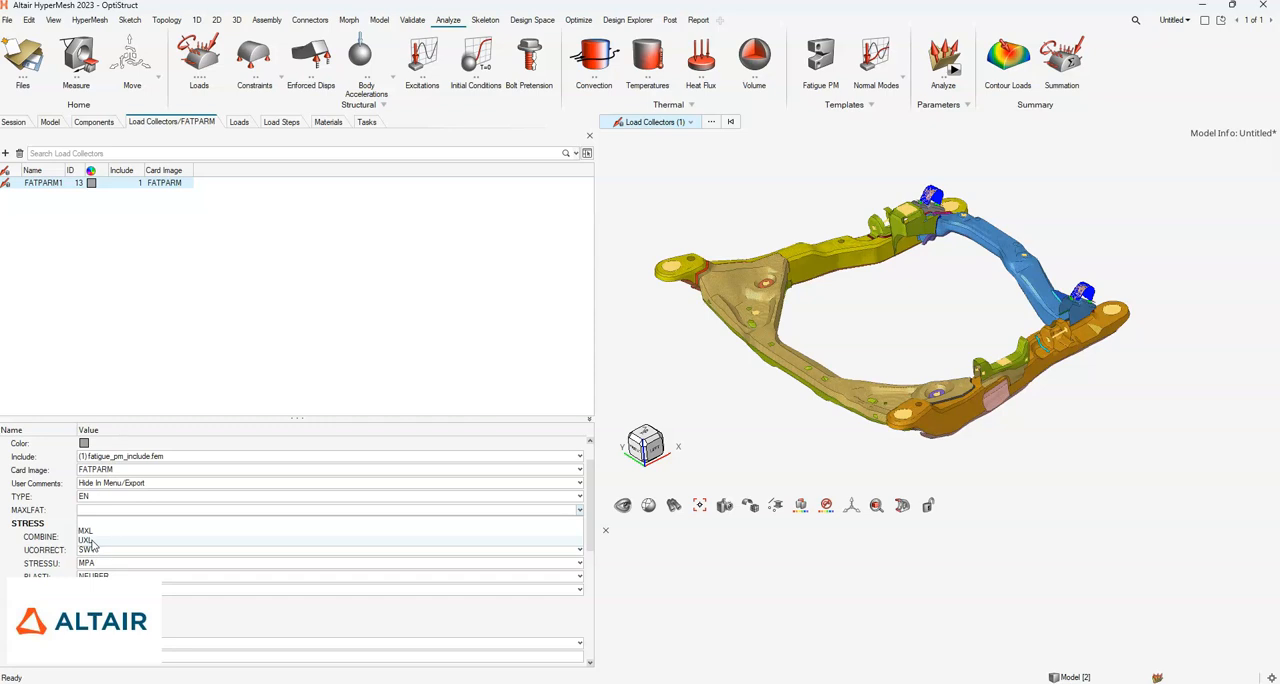
{"action": "left_click", "coordinate": [90, 541]}
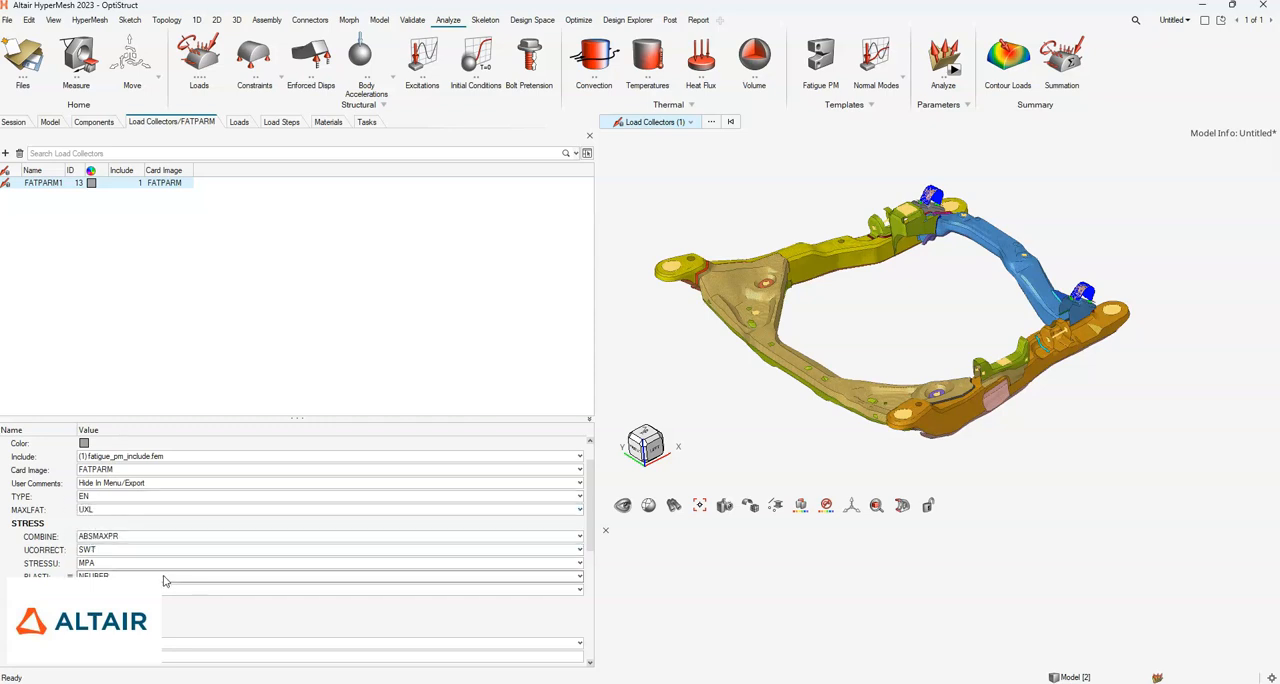
- Examine the stress, unit, rainflow, certainty and weld settings of FATPARM1, leaving the UNIT option off
{"action": "scroll", "coordinate": [165, 581], "scroll_direction": "down", "scroll_amount": 2}
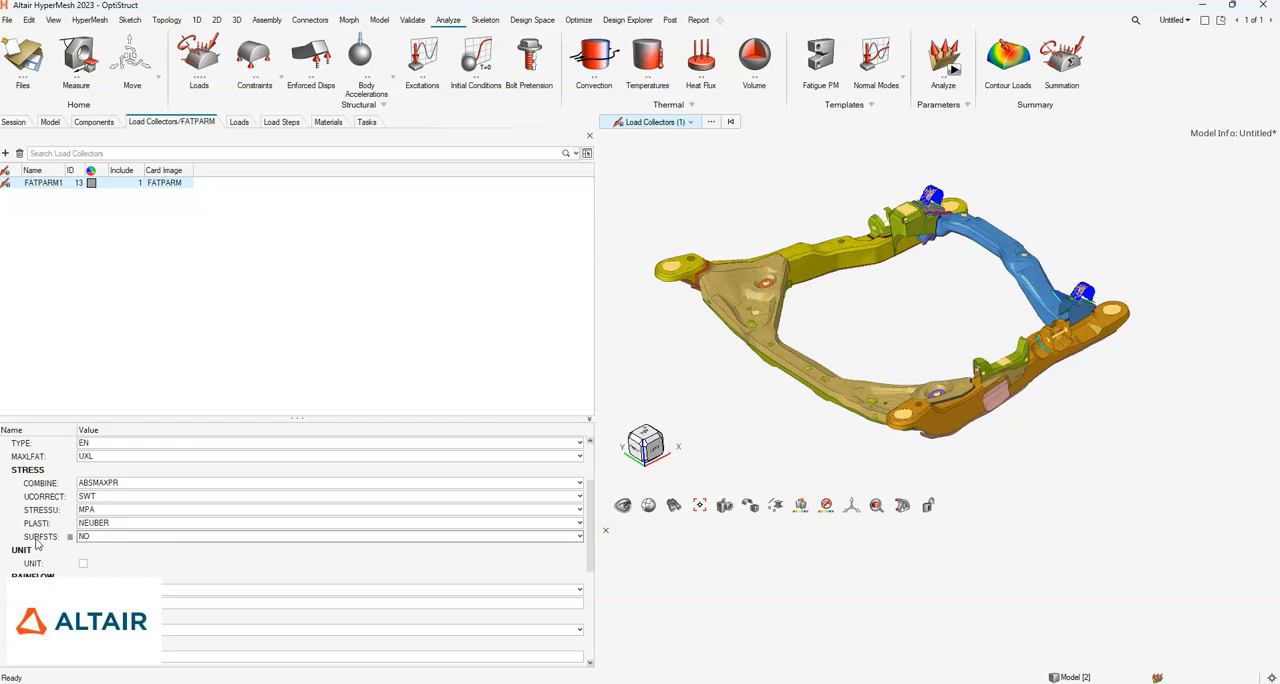
{"action": "mouse_move", "coordinate": [37, 541]}
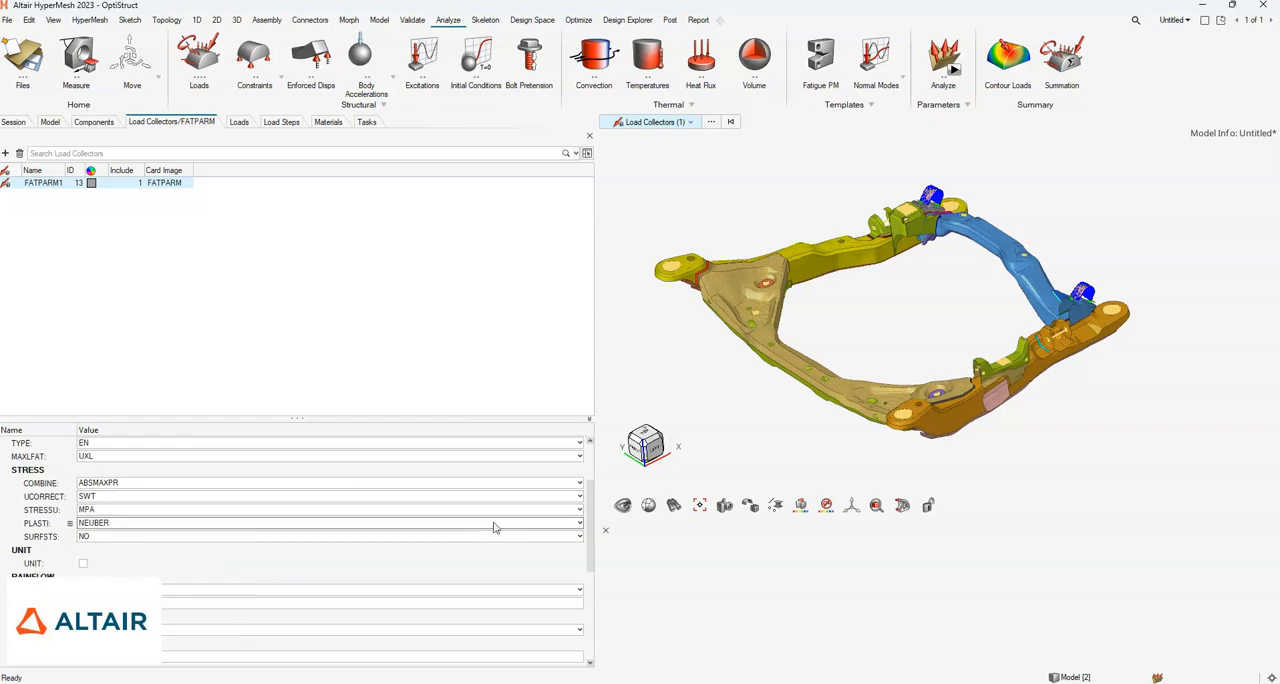
{"action": "scroll", "coordinate": [591, 507], "scroll_direction": "up", "scroll_amount": 1}
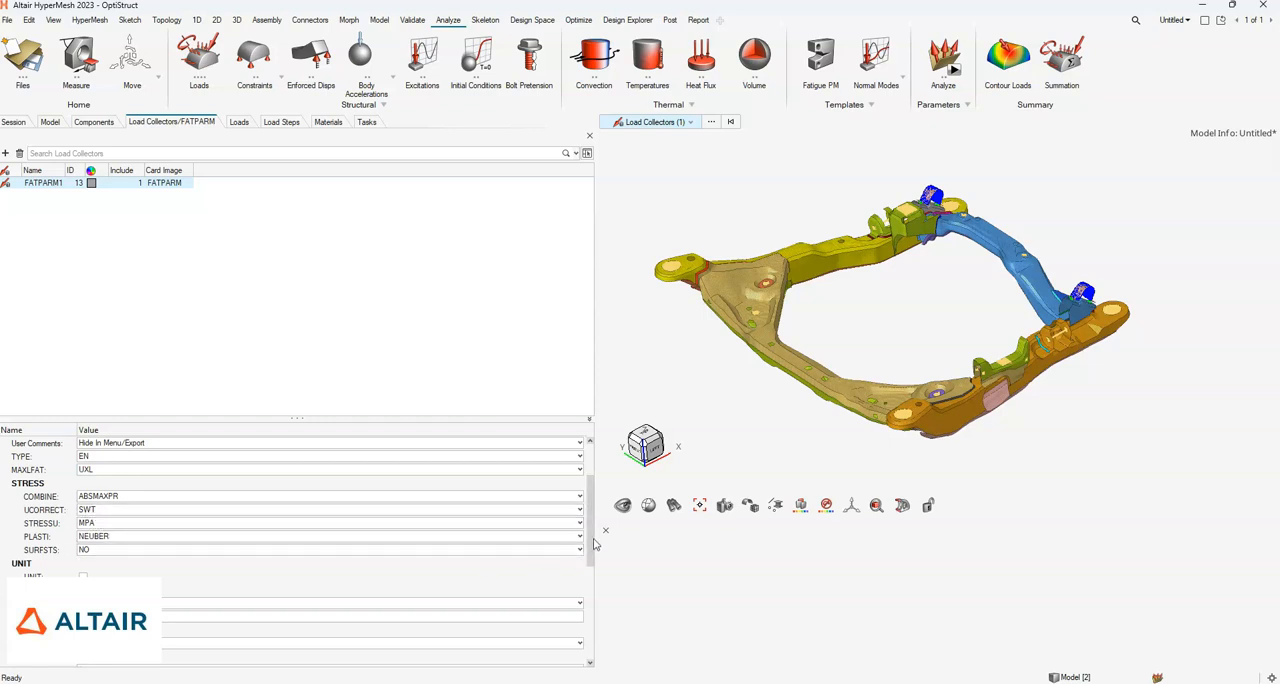
{"action": "scroll", "coordinate": [590, 550], "scroll_direction": "down", "scroll_amount": 1}
{"action": "scroll", "coordinate": [590, 550], "scroll_direction": "down", "scroll_amount": 3}
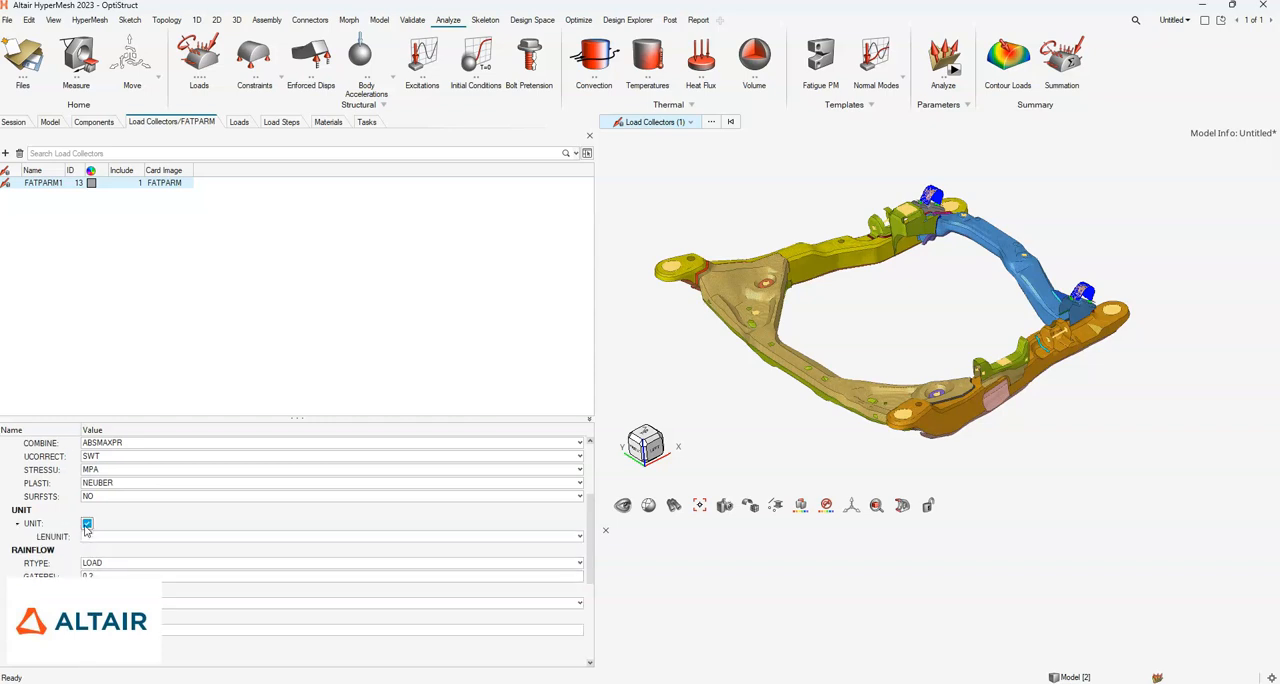
{"action": "left_click", "coordinate": [87, 523]}
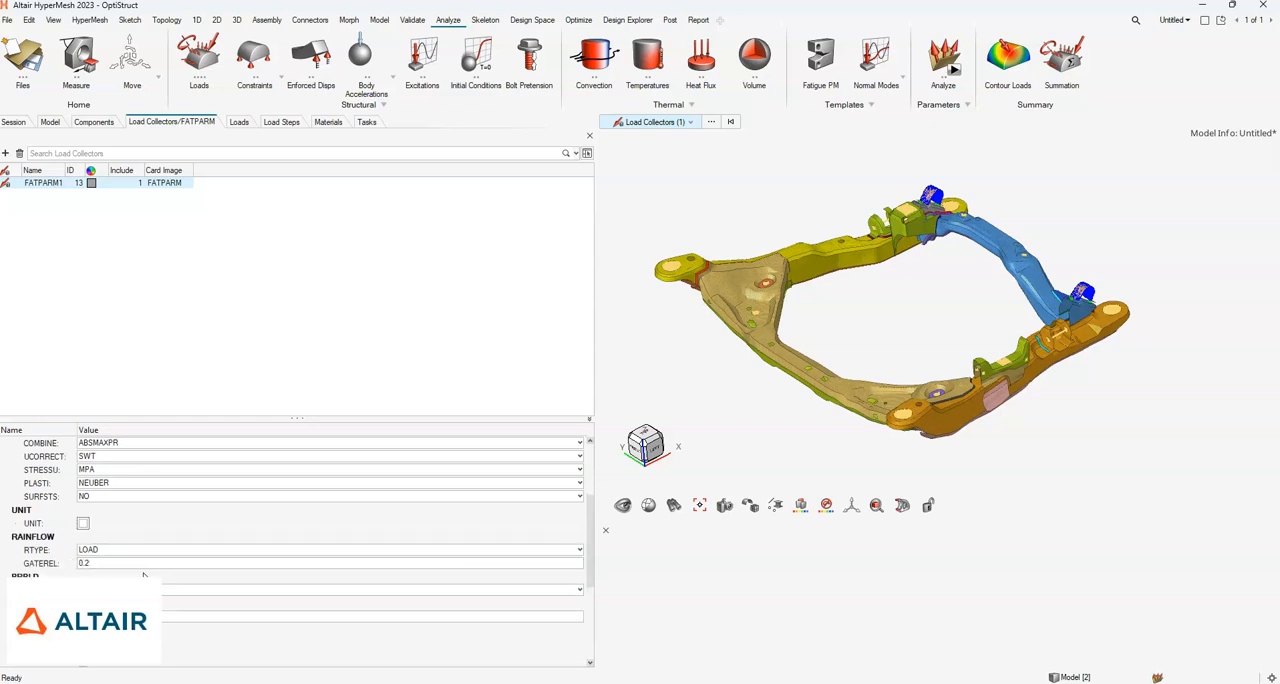
{"action": "scroll", "coordinate": [144, 576], "scroll_direction": "down", "scroll_amount": 2}
{"action": "scroll", "coordinate": [144, 576], "scroll_direction": "down", "scroll_amount": 2}
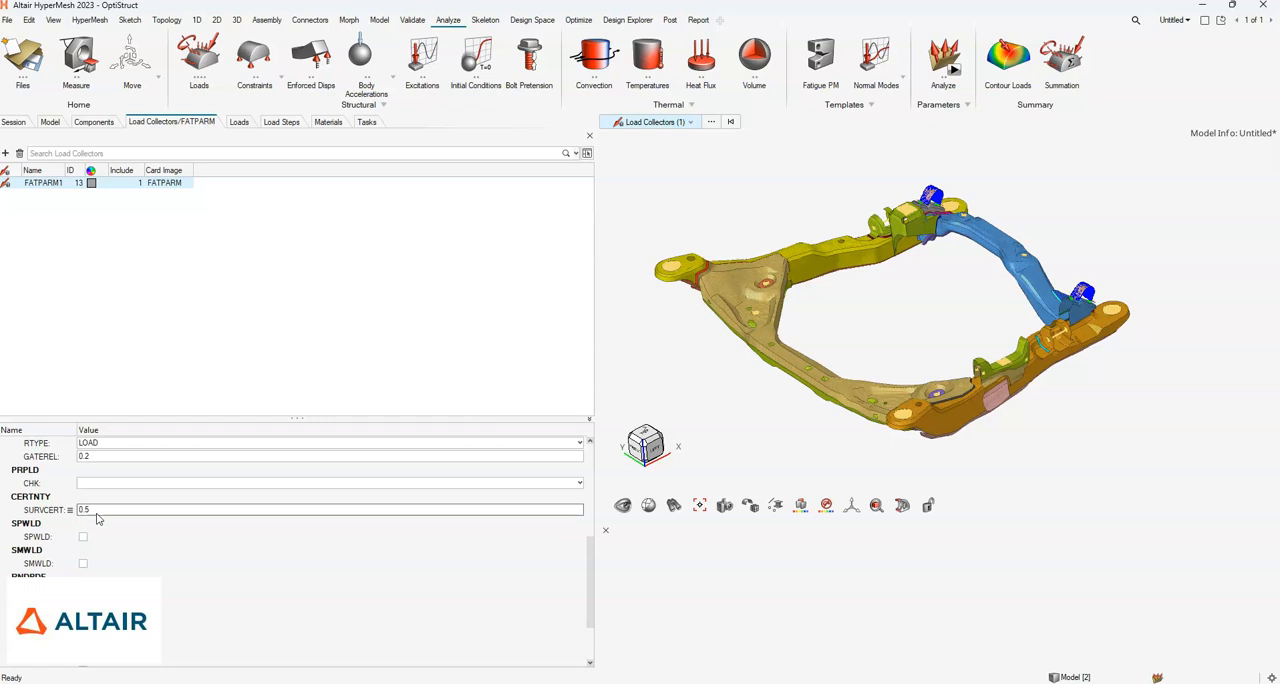
{"action": "scroll", "coordinate": [92, 540], "scroll_direction": "down", "scroll_amount": 3}
{"action": "scroll", "coordinate": [85, 562], "scroll_direction": "up", "scroll_amount": 6}
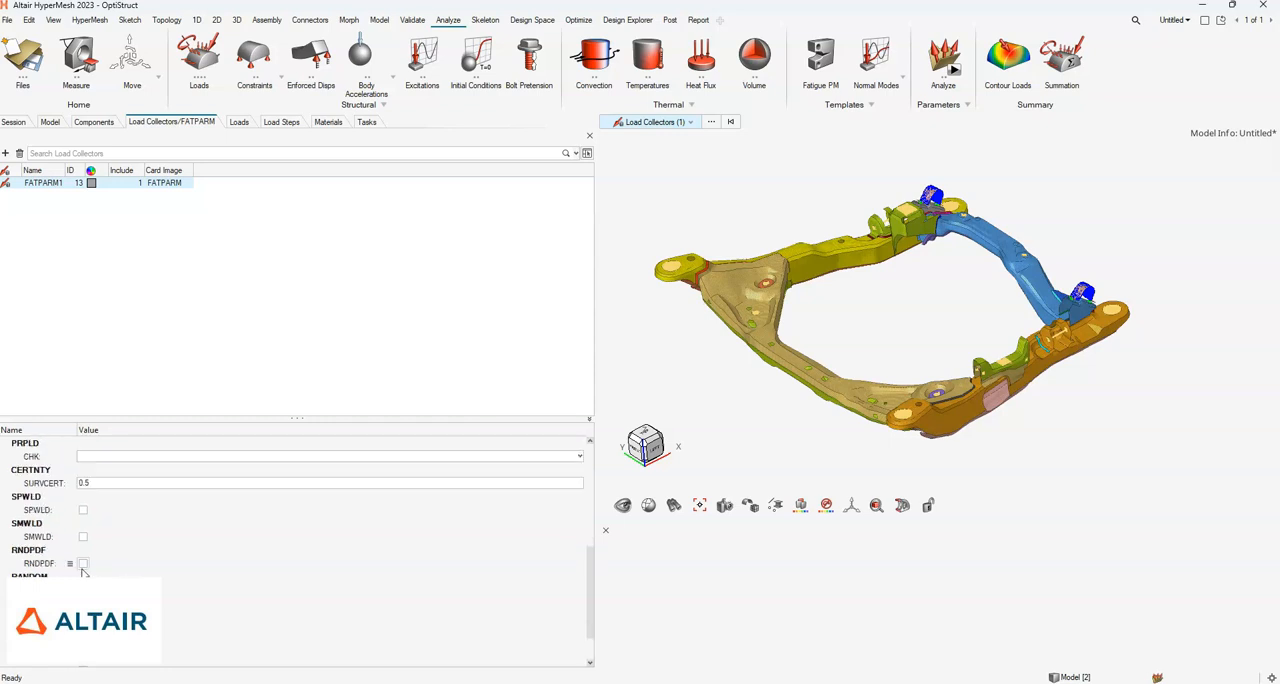
{"action": "scroll", "coordinate": [85, 568], "scroll_direction": "down", "scroll_amount": 3}
{"action": "scroll", "coordinate": [590, 598], "scroll_direction": "up", "scroll_amount": 1}
{"action": "left_click_drag", "start_coordinate": [590, 599], "coordinate": [579, 488]}
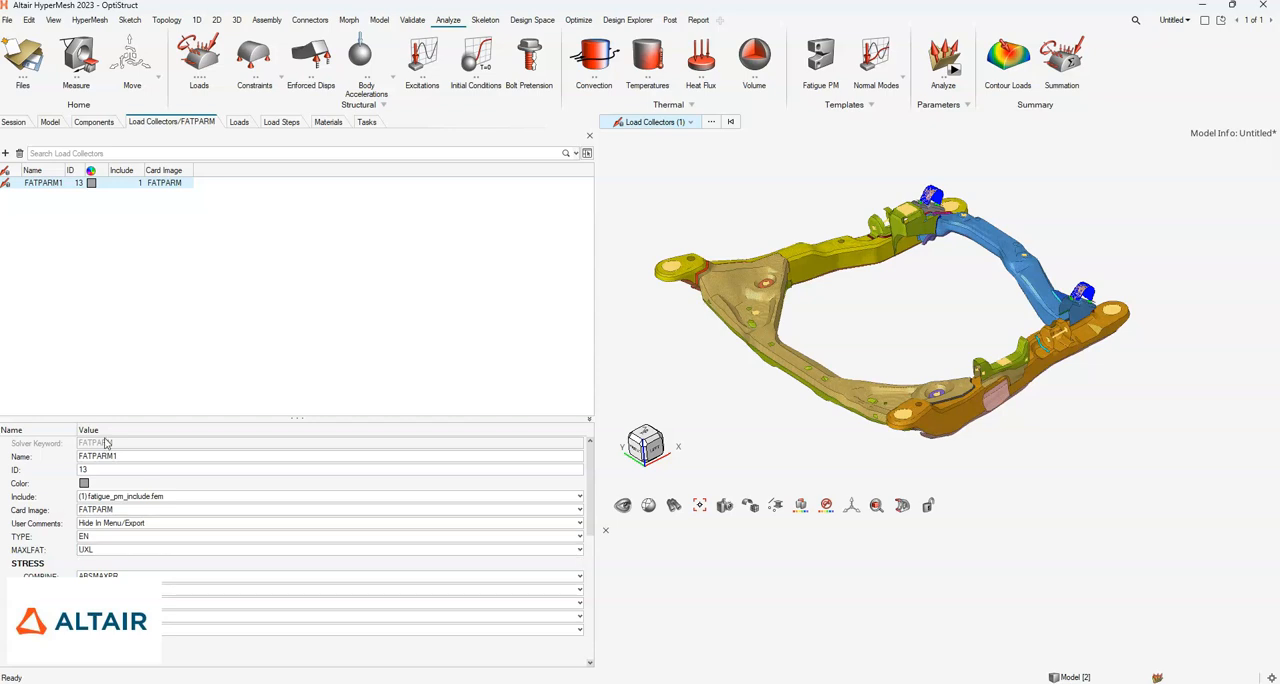
- Check the property assignments of the FATDEF1 load collector and set its TOPSTR to 0.2
{"action": "left_click", "coordinate": [47, 124]}
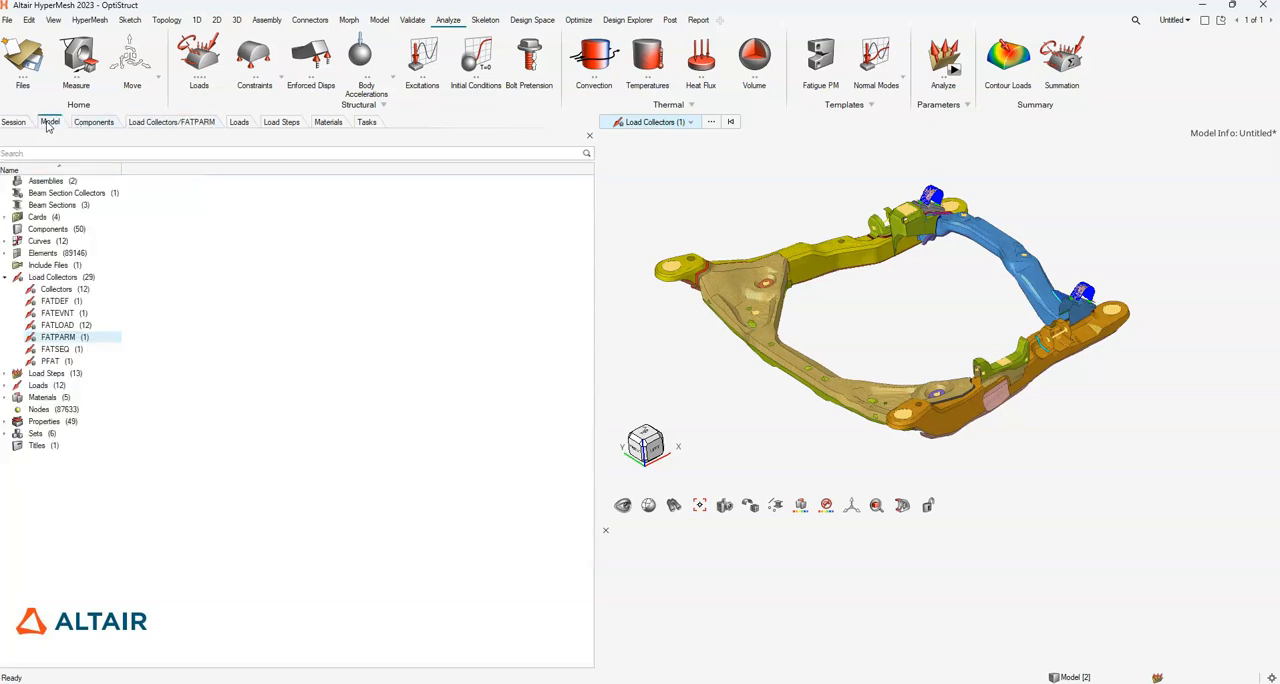
{"action": "left_click", "coordinate": [50, 302]}
{"action": "double_click", "coordinate": [50, 302]}
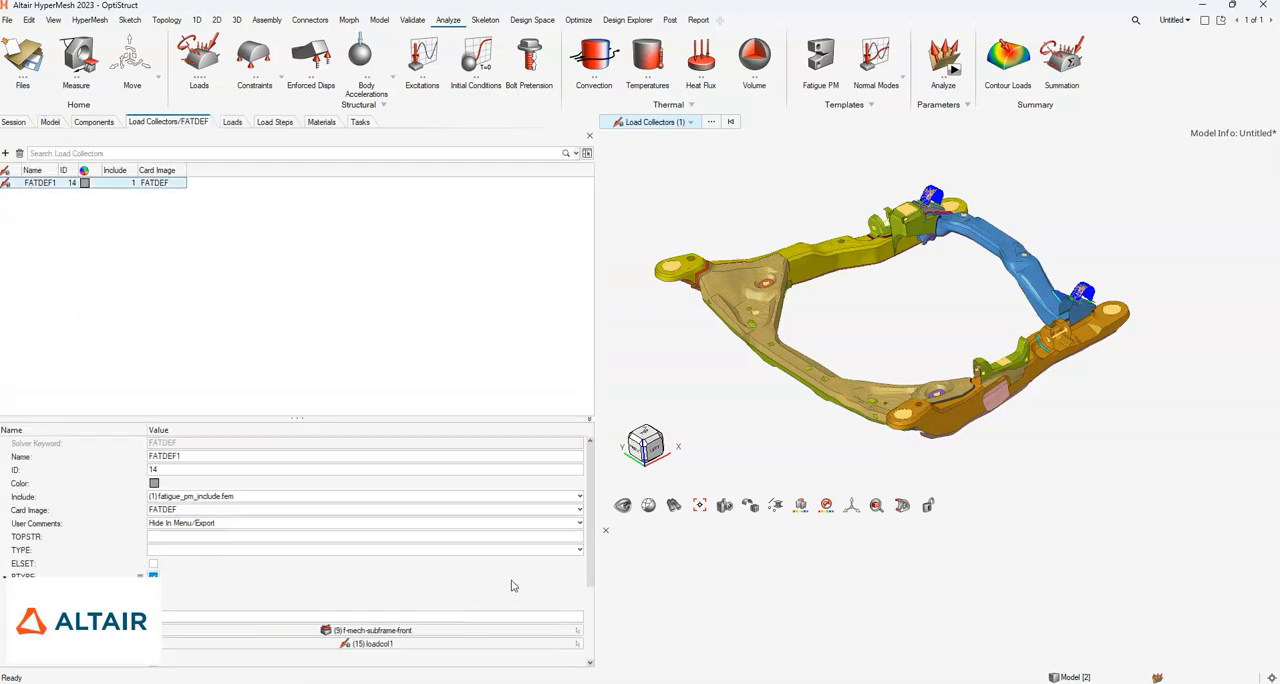
{"action": "left_click_drag", "start_coordinate": [589, 564], "coordinate": [598, 606]}
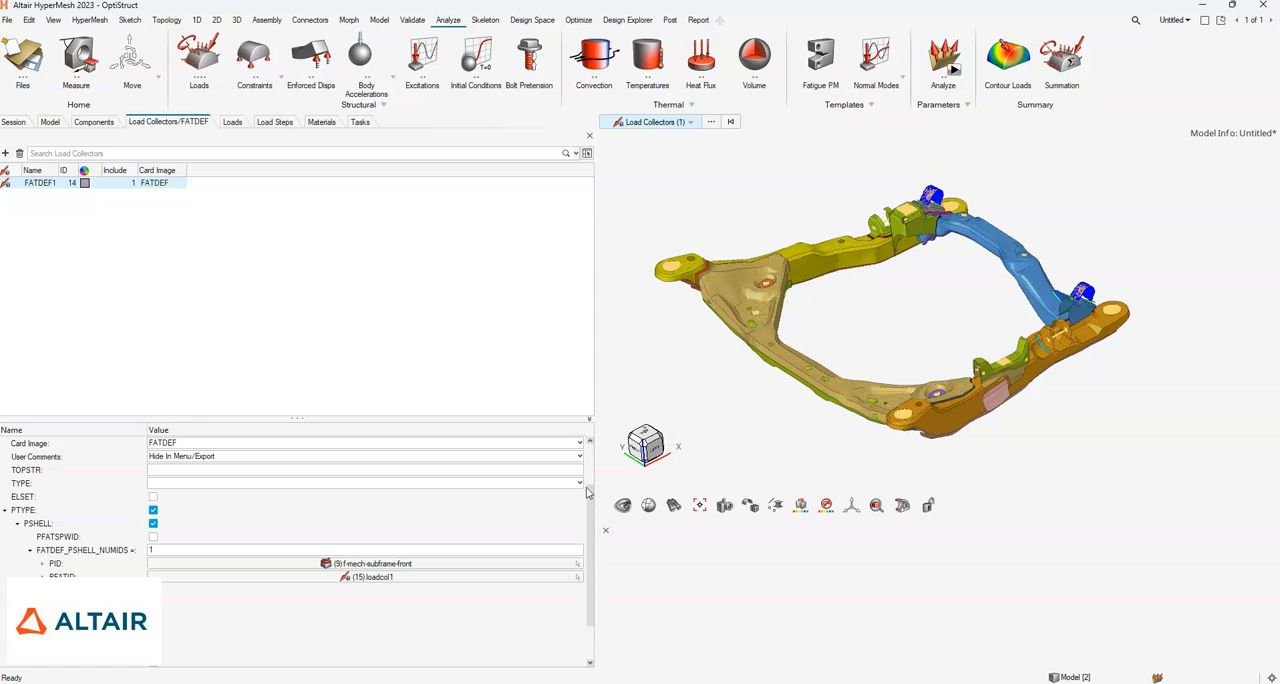
{"action": "left_click_drag", "start_coordinate": [588, 478], "coordinate": [588, 432]}
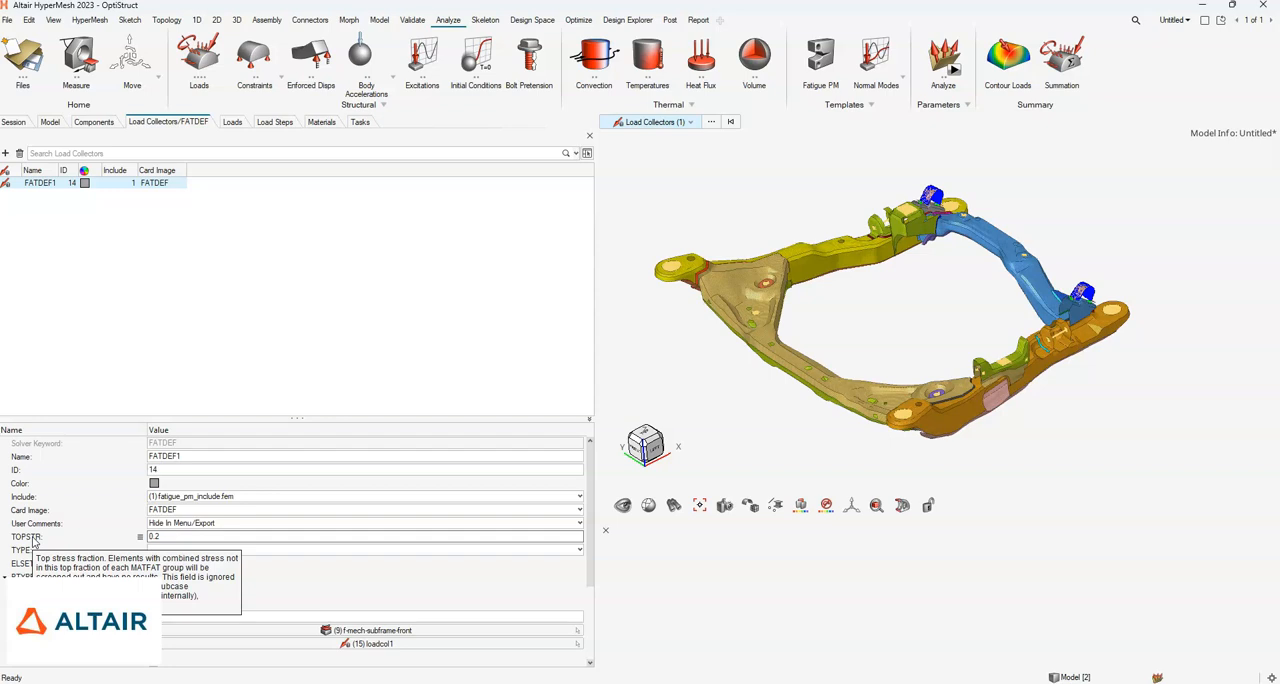
{"action": "left_click", "coordinate": [166, 536]}
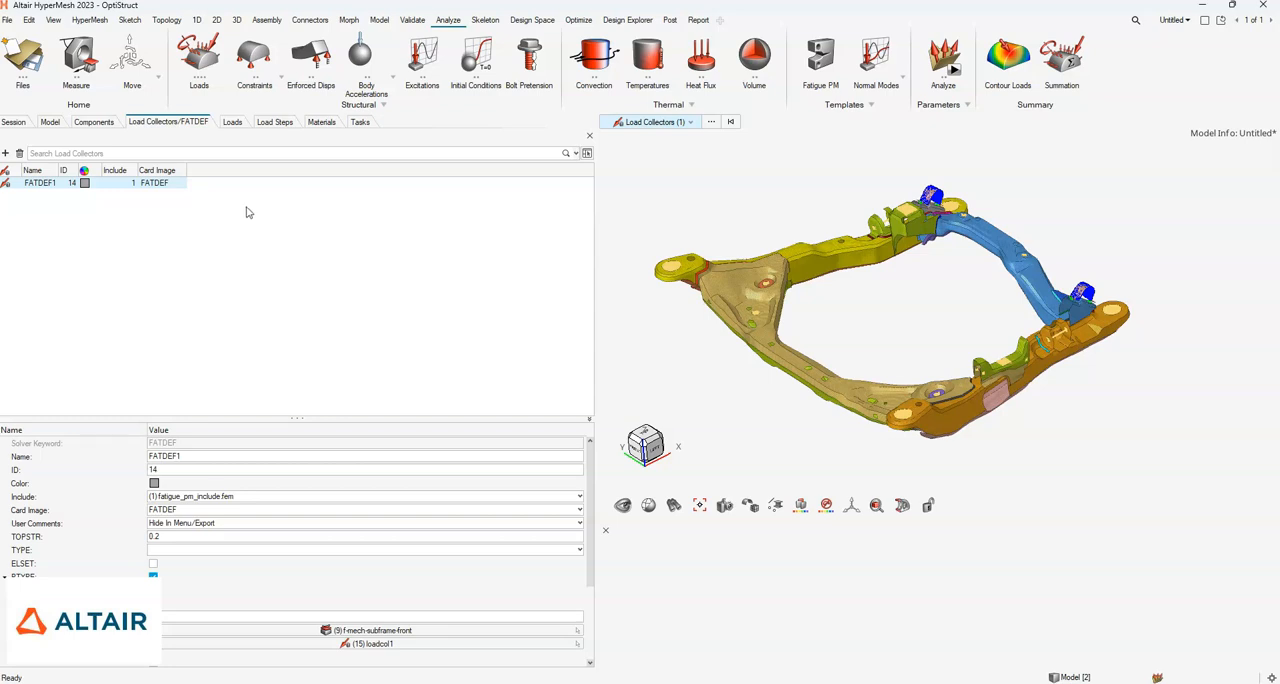
- Review the list of FATLOAD entries referenced by the FATEVNT load collector Event_0
{"action": "left_click", "coordinate": [49, 122]}
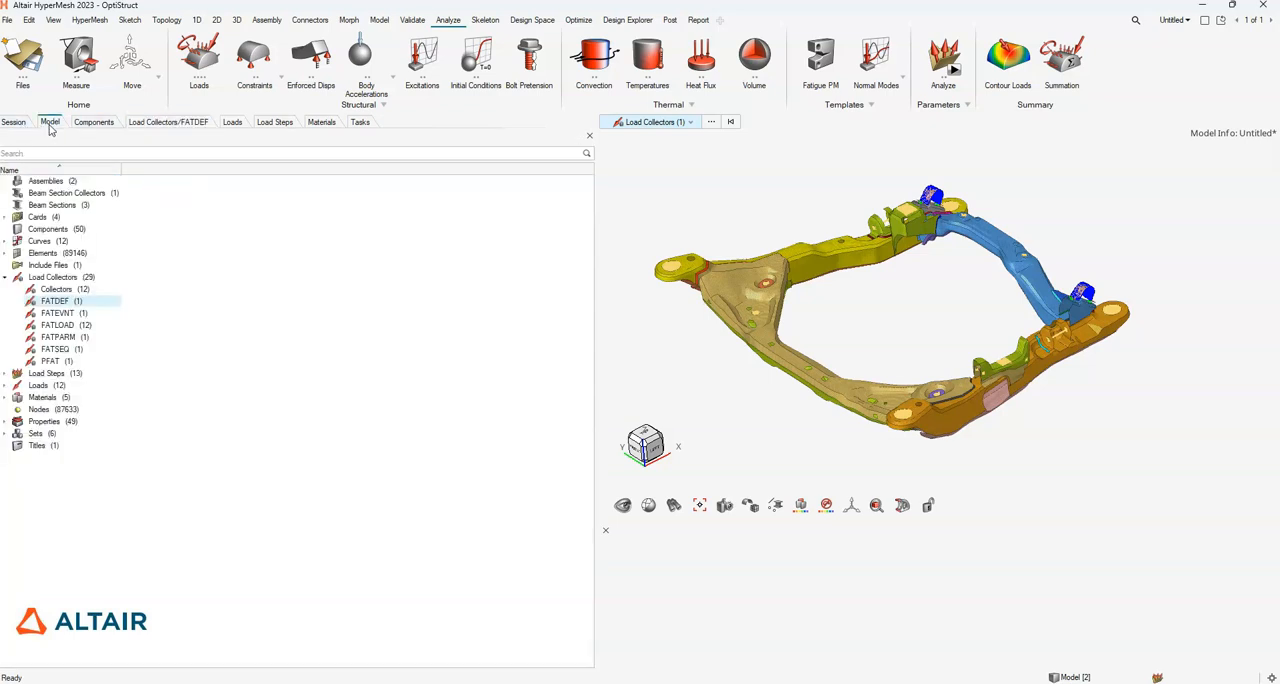
{"action": "double_click", "coordinate": [62, 314]}
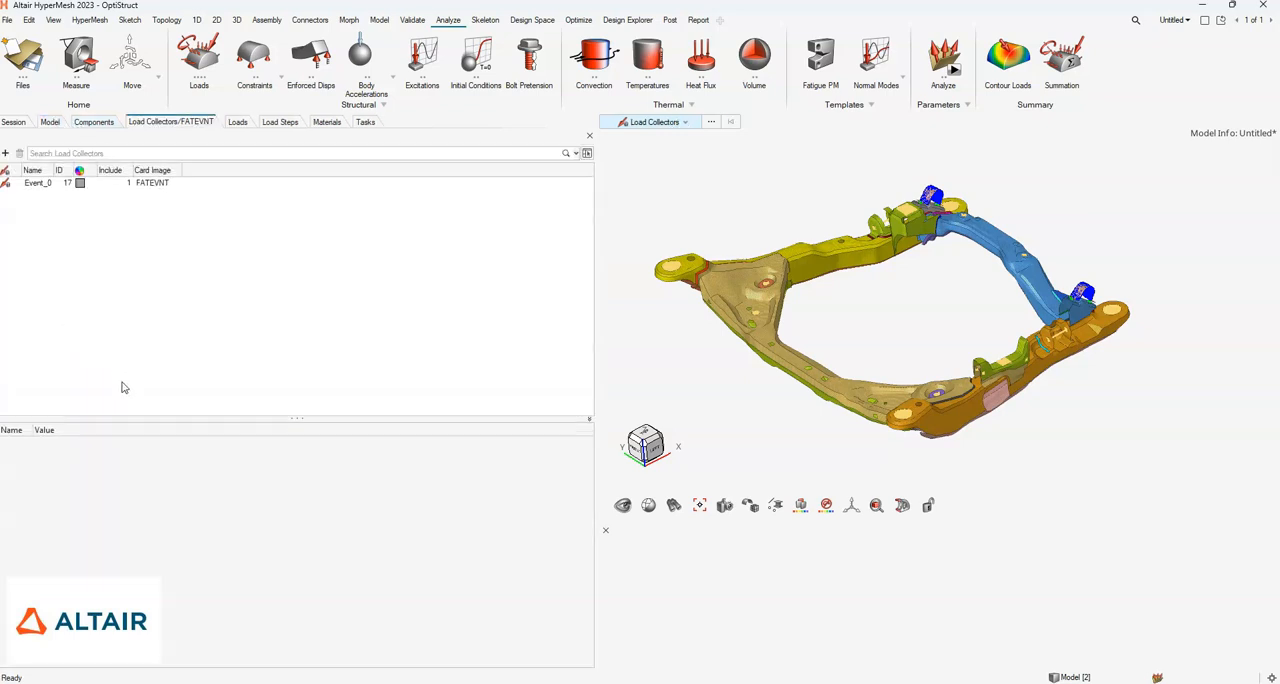
{"action": "left_click", "coordinate": [45, 184]}
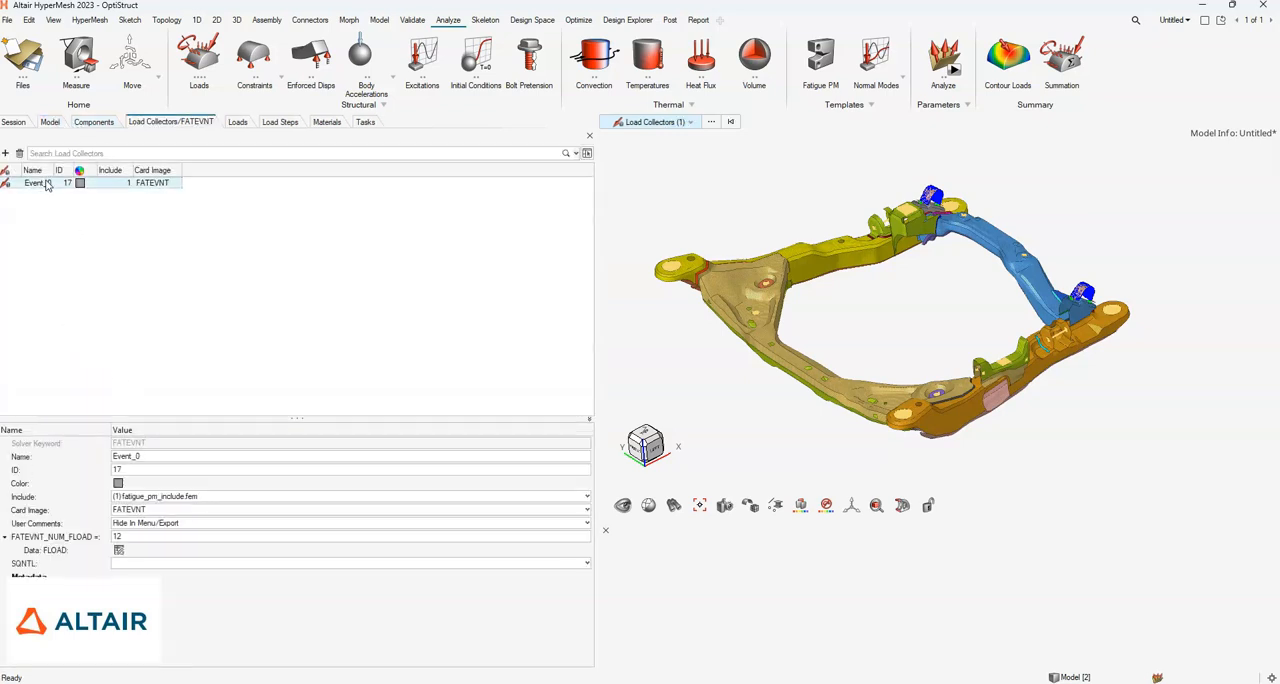
{"action": "left_click", "coordinate": [118, 550]}
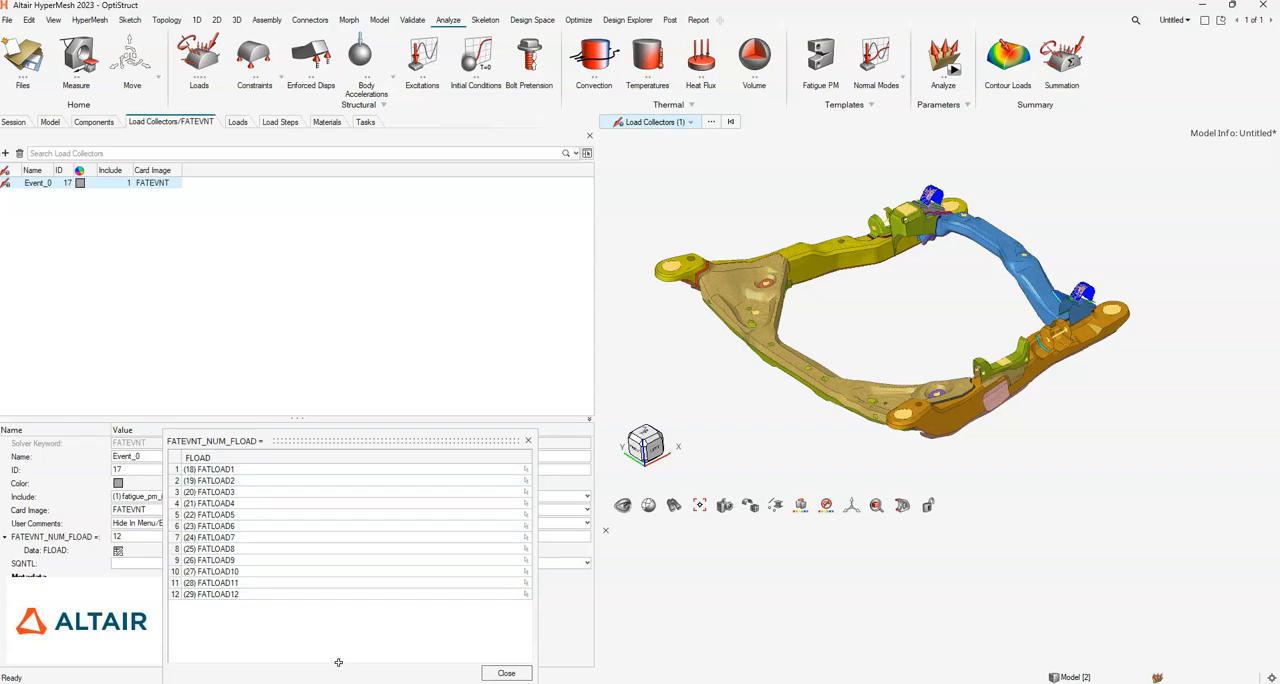
{"action": "left_click", "coordinate": [505, 673]}
- List the MAT1 materials and open the properties of Steel_Base_material_410Mpa_SAE960X
{"action": "left_click", "coordinate": [51, 124]}
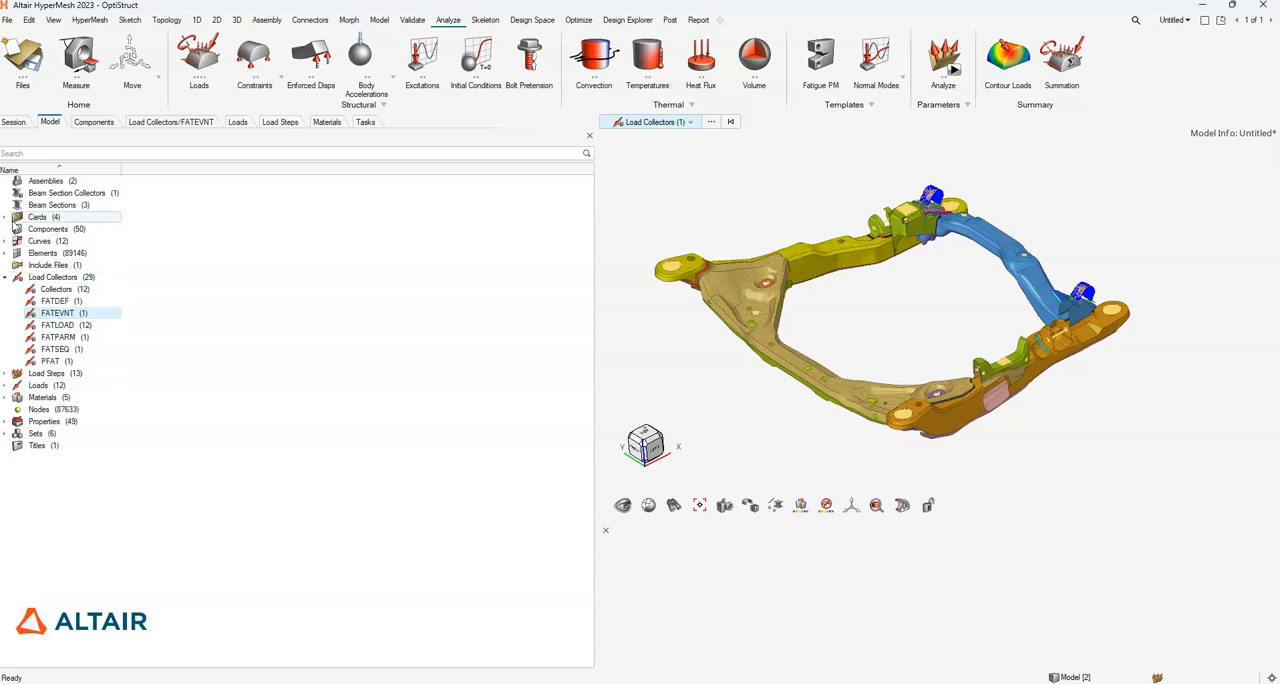
{"action": "left_click", "coordinate": [6, 397]}
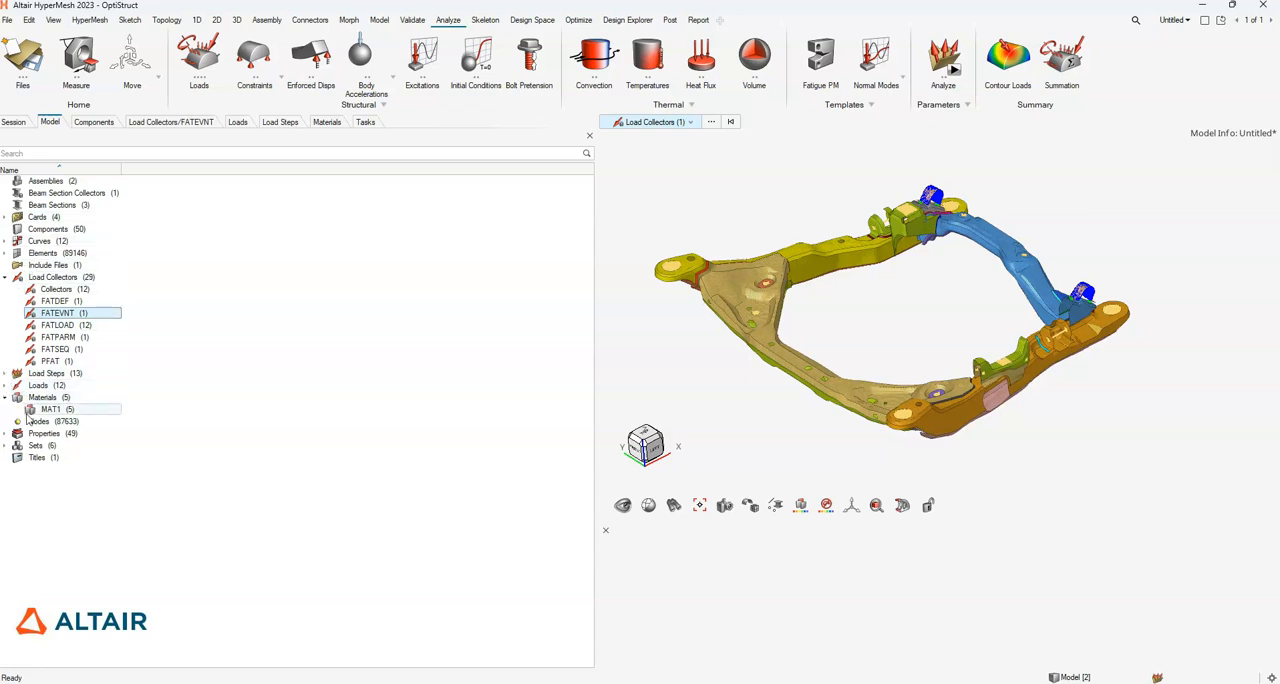
{"action": "left_click", "coordinate": [52, 410]}
{"action": "double_click", "coordinate": [52, 410]}
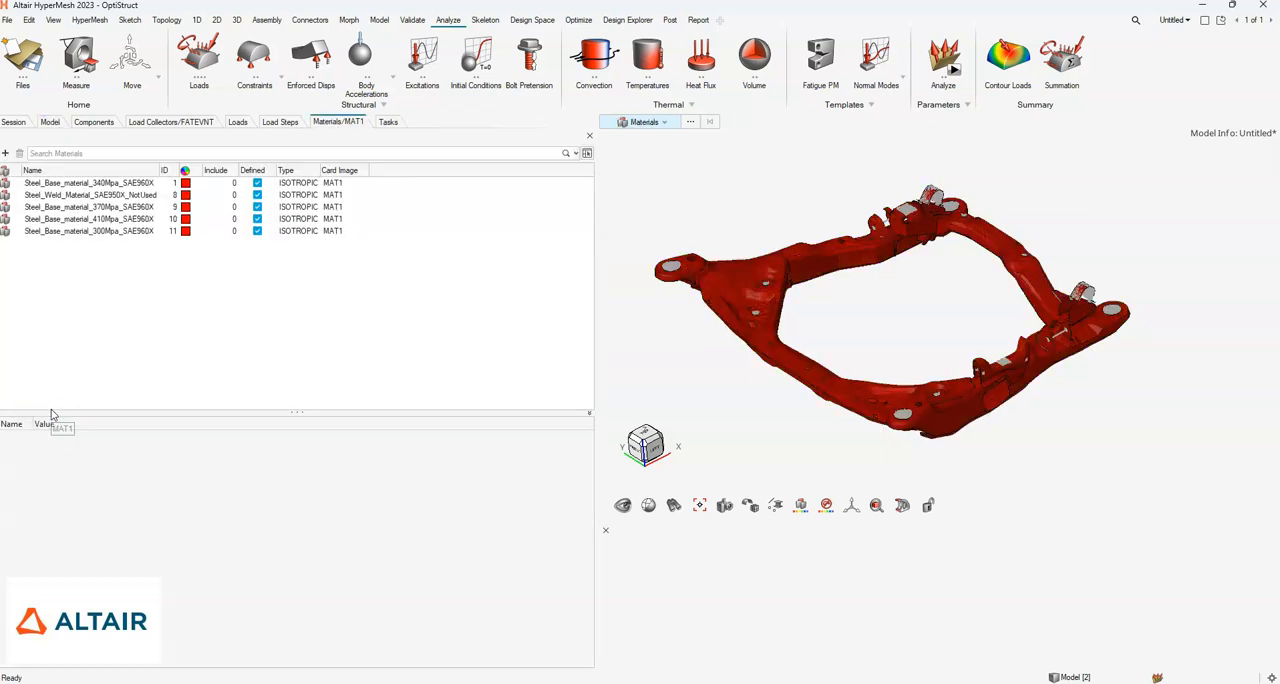
{"action": "left_click", "coordinate": [104, 220]}
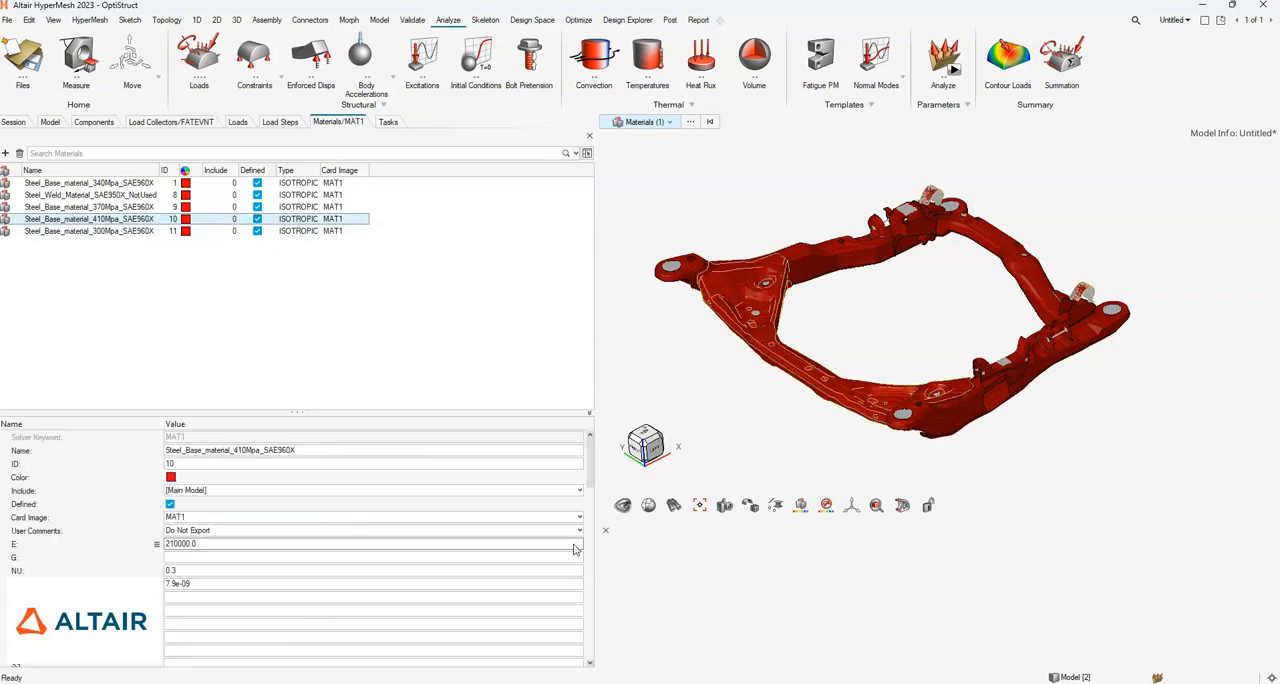
- Examine the material's MATFAT data, covering UTS, the SMWLD normal stress SN curve and the EN fatigue parameters
{"action": "left_click_drag", "start_coordinate": [587, 482], "coordinate": [601, 539]}
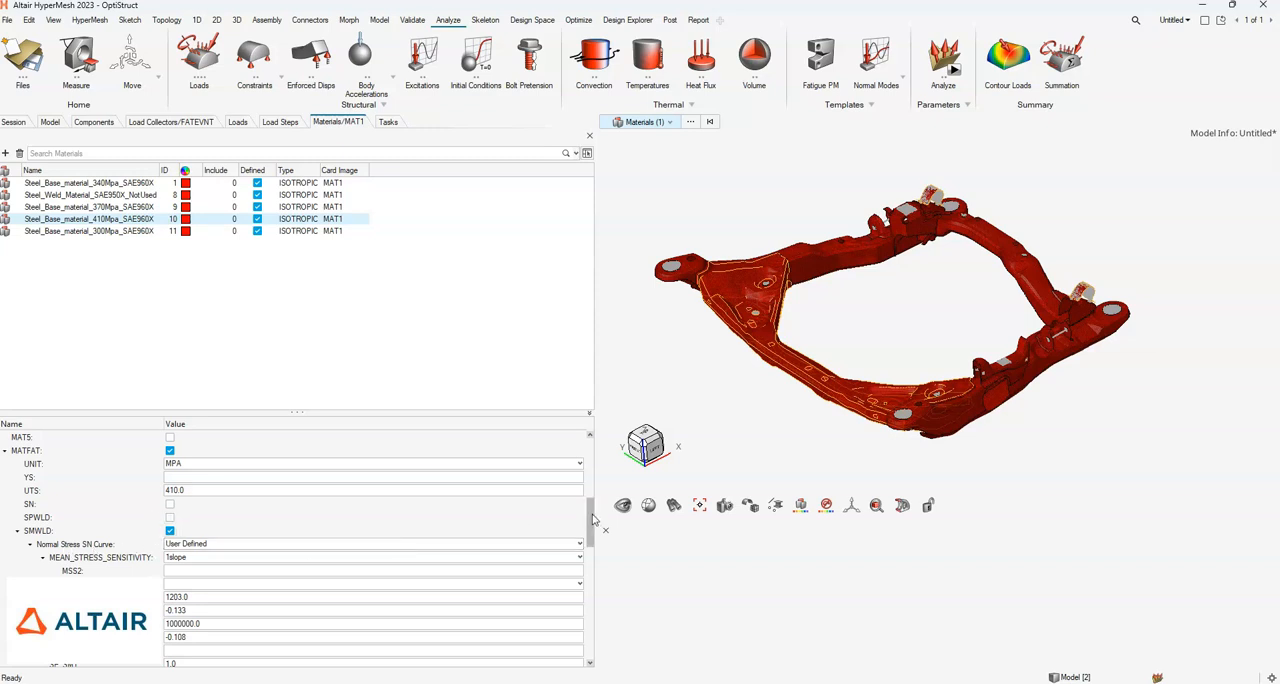
{"action": "left_click_drag", "start_coordinate": [594, 517], "coordinate": [595, 521]}
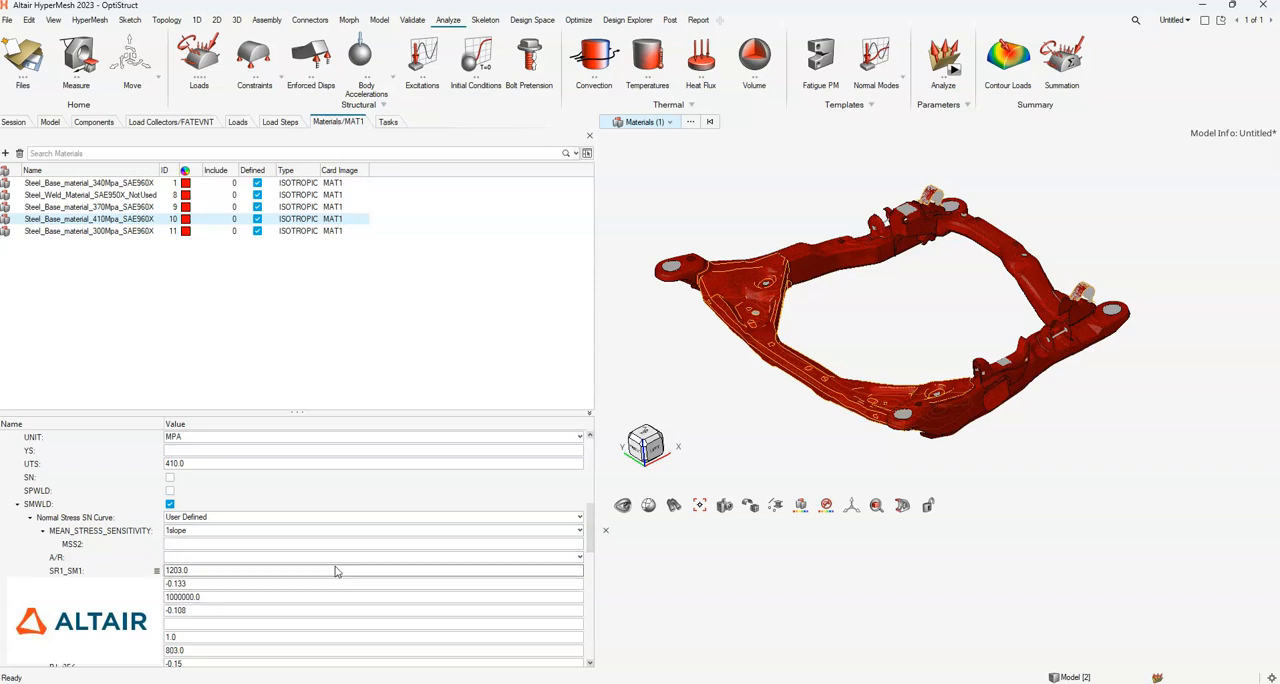
{"action": "left_click_drag", "start_coordinate": [594, 540], "coordinate": [591, 601]}
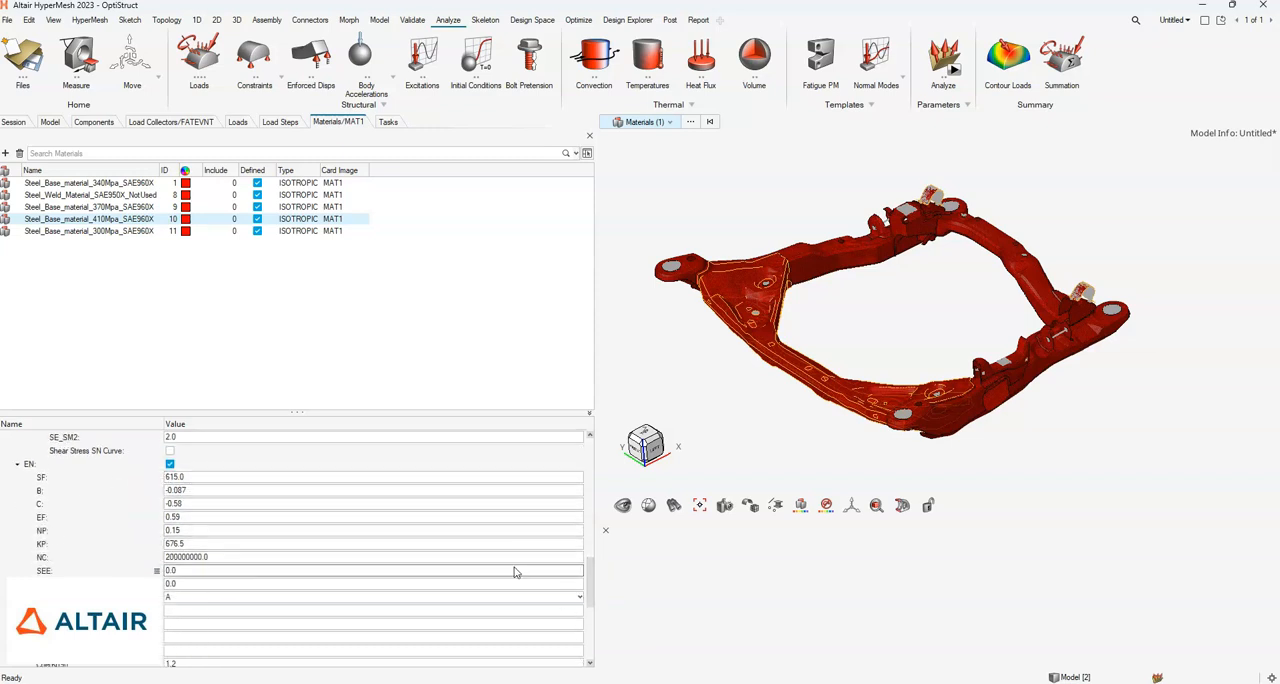
{"action": "scroll", "coordinate": [256, 547], "scroll_direction": "down", "scroll_amount": 1}
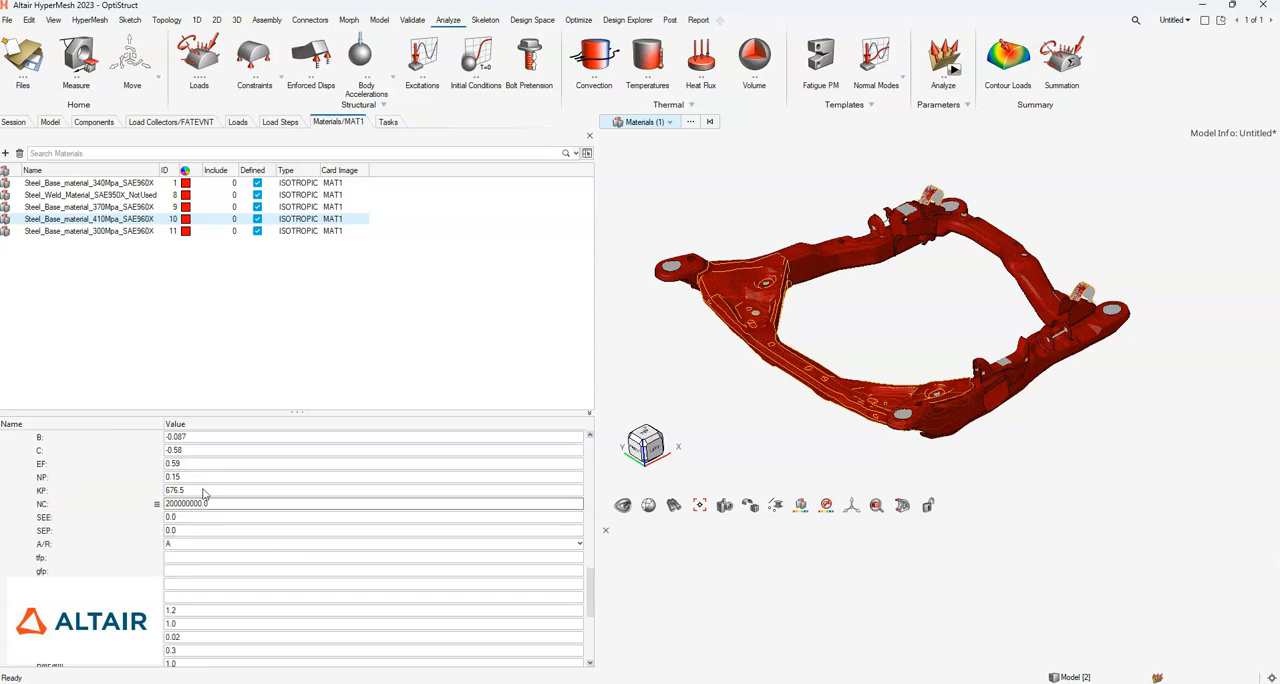
{"action": "scroll", "coordinate": [198, 503], "scroll_direction": "up", "scroll_amount": 1}
{"action": "scroll", "coordinate": [190, 620], "scroll_direction": "down", "scroll_amount": 1}
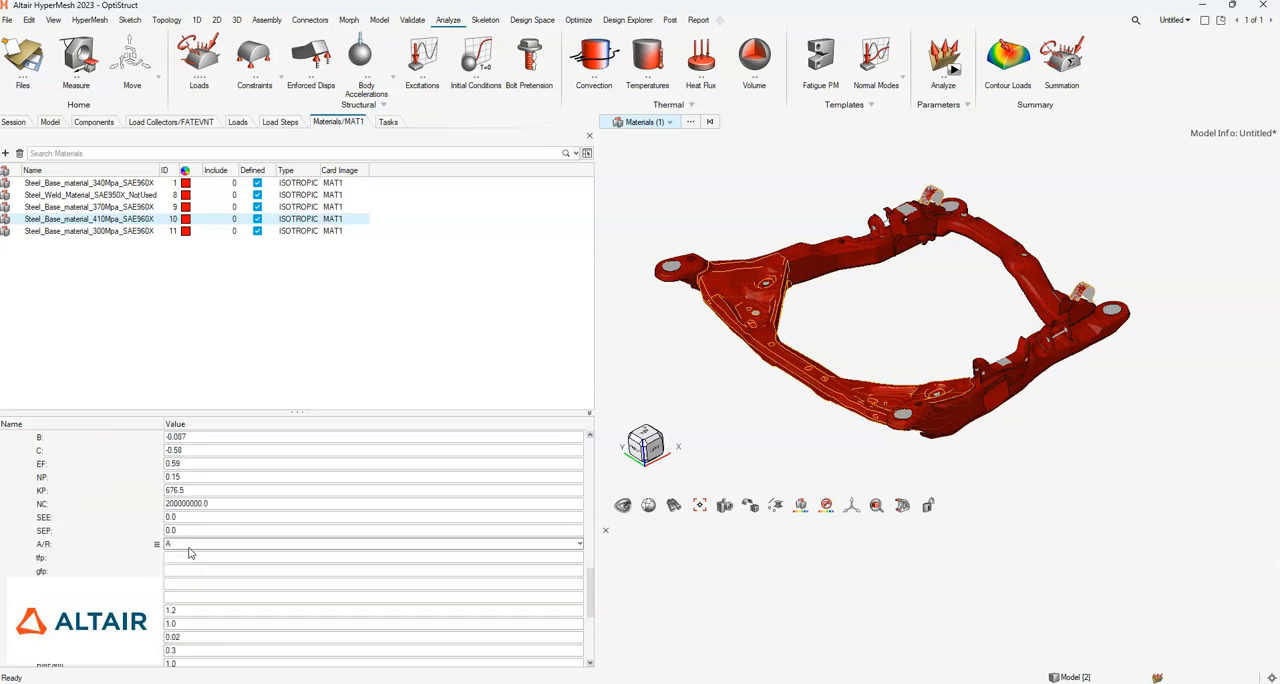
{"action": "scroll", "coordinate": [269, 557], "scroll_direction": "up", "scroll_amount": 1}
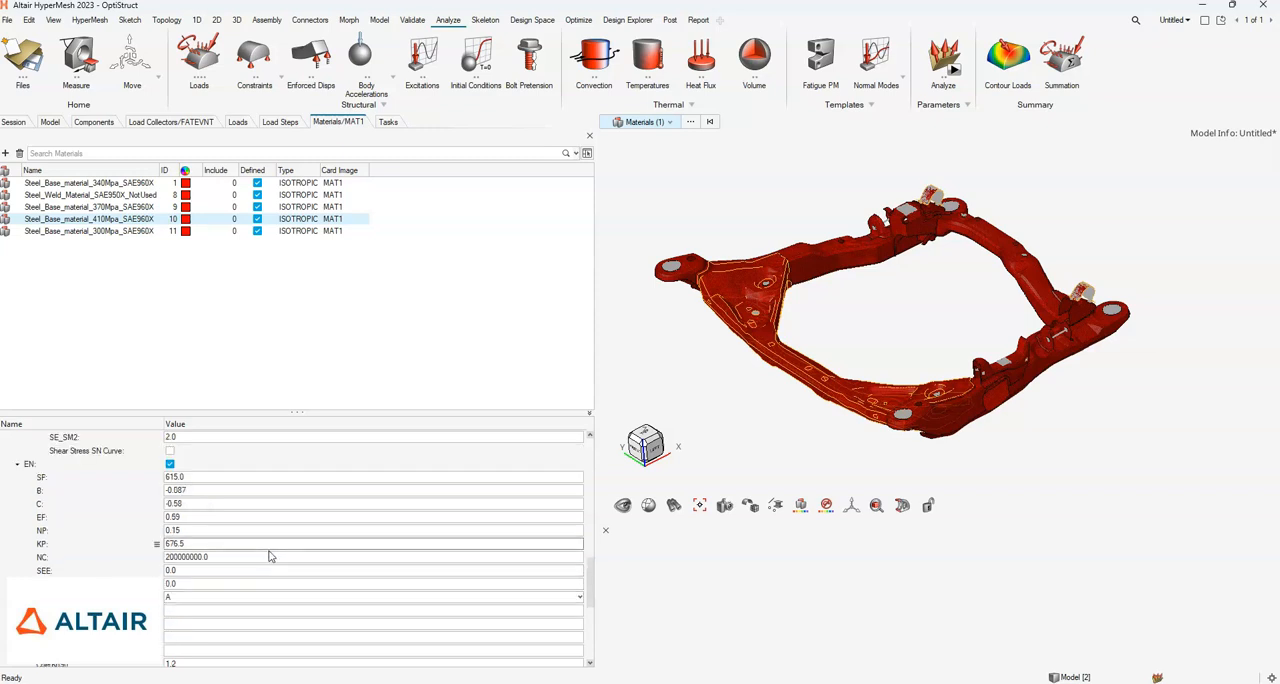
{"action": "scroll", "coordinate": [269, 557], "scroll_direction": "up", "scroll_amount": 1}
{"action": "scroll", "coordinate": [269, 557], "scroll_direction": "down", "scroll_amount": 2}
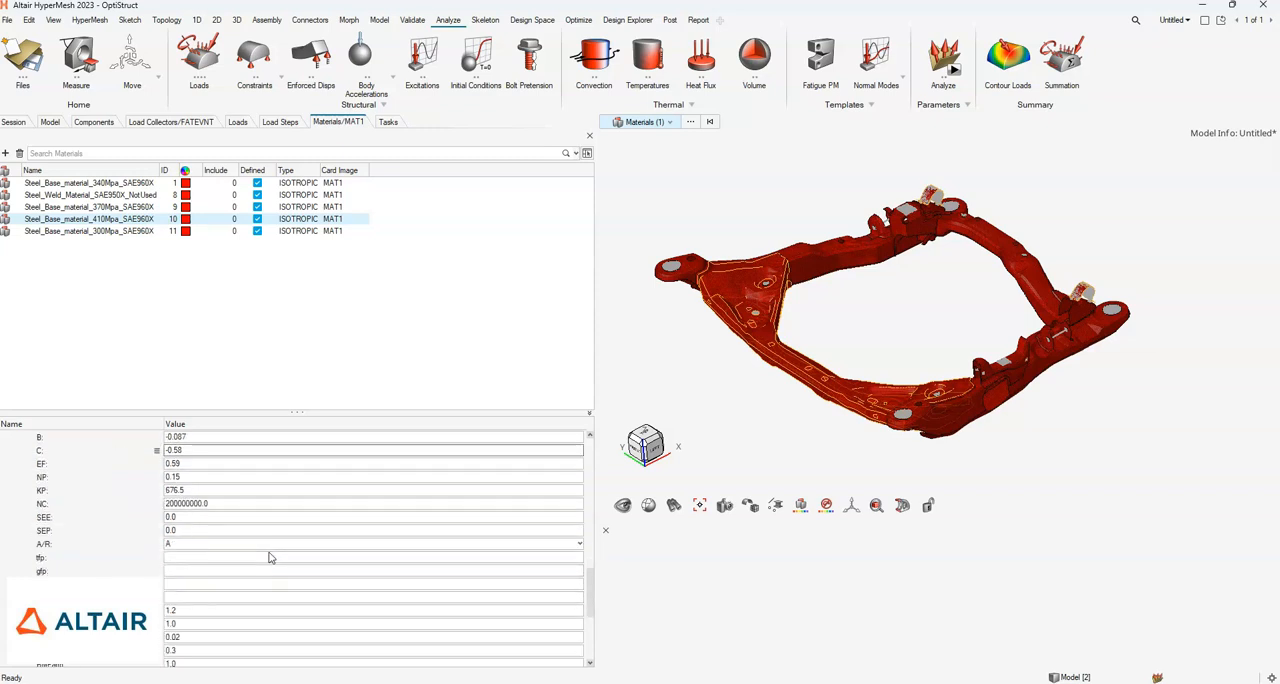
{"action": "scroll", "coordinate": [269, 557], "scroll_direction": "down", "scroll_amount": 2}
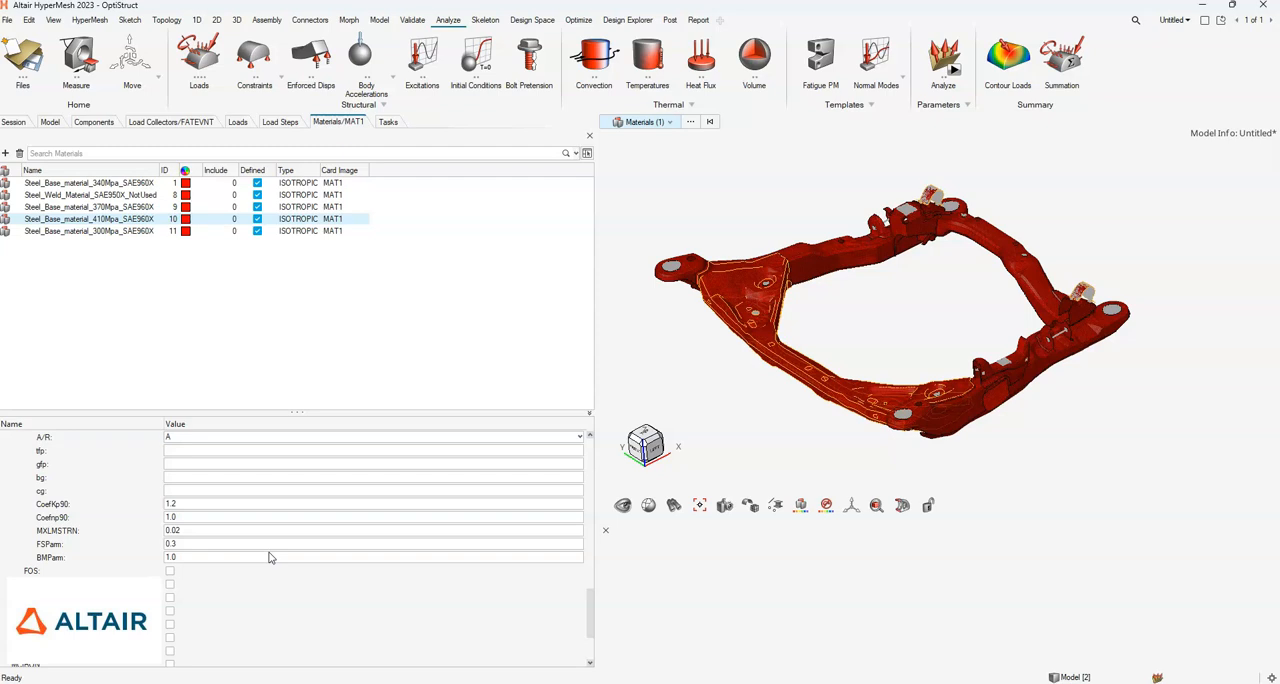
{"action": "scroll", "coordinate": [269, 557], "scroll_direction": "up", "scroll_amount": 2}
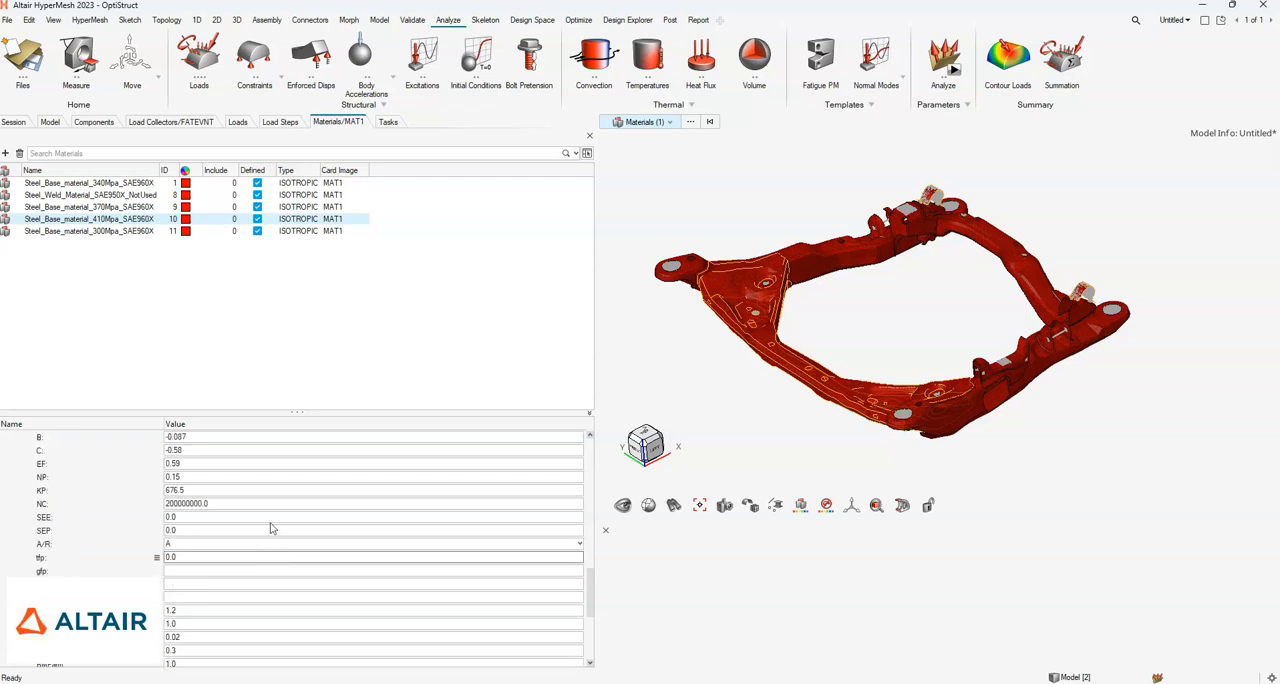
- Return to the Fatigue_Submit task and set the .fem output file to ModelOutput in the analysis2 folder
{"action": "left_click", "coordinate": [51, 122]}
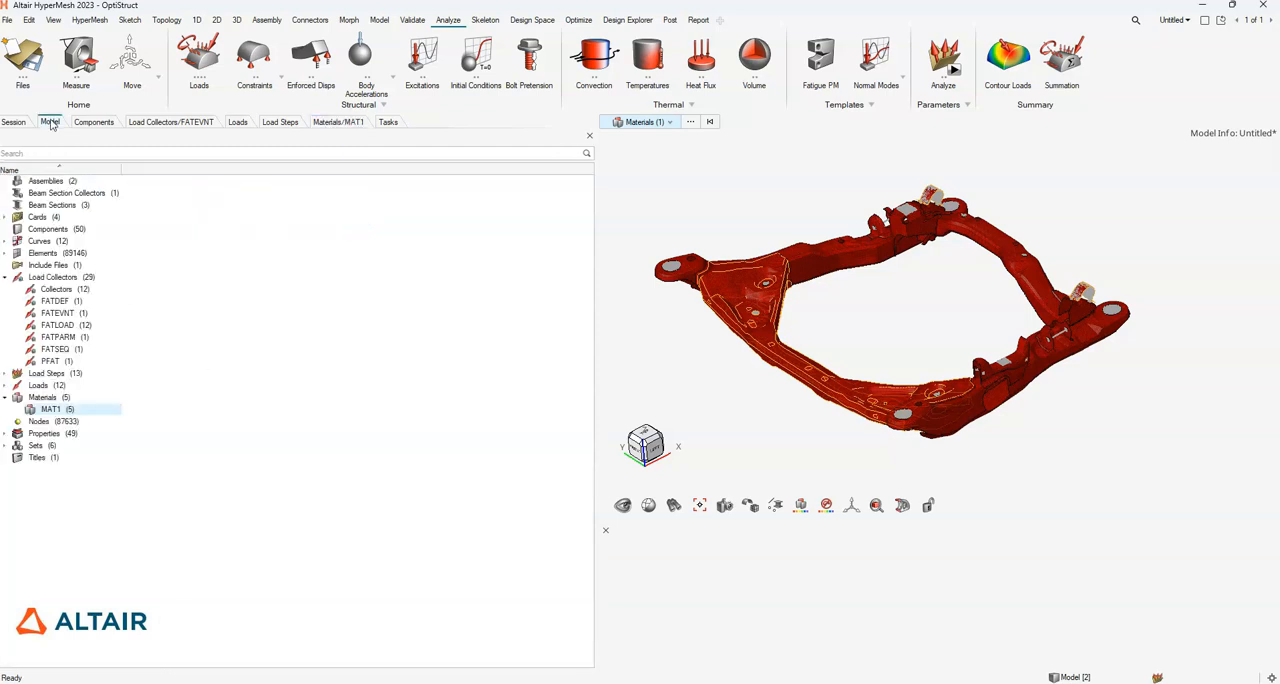
{"action": "left_click", "coordinate": [388, 122]}
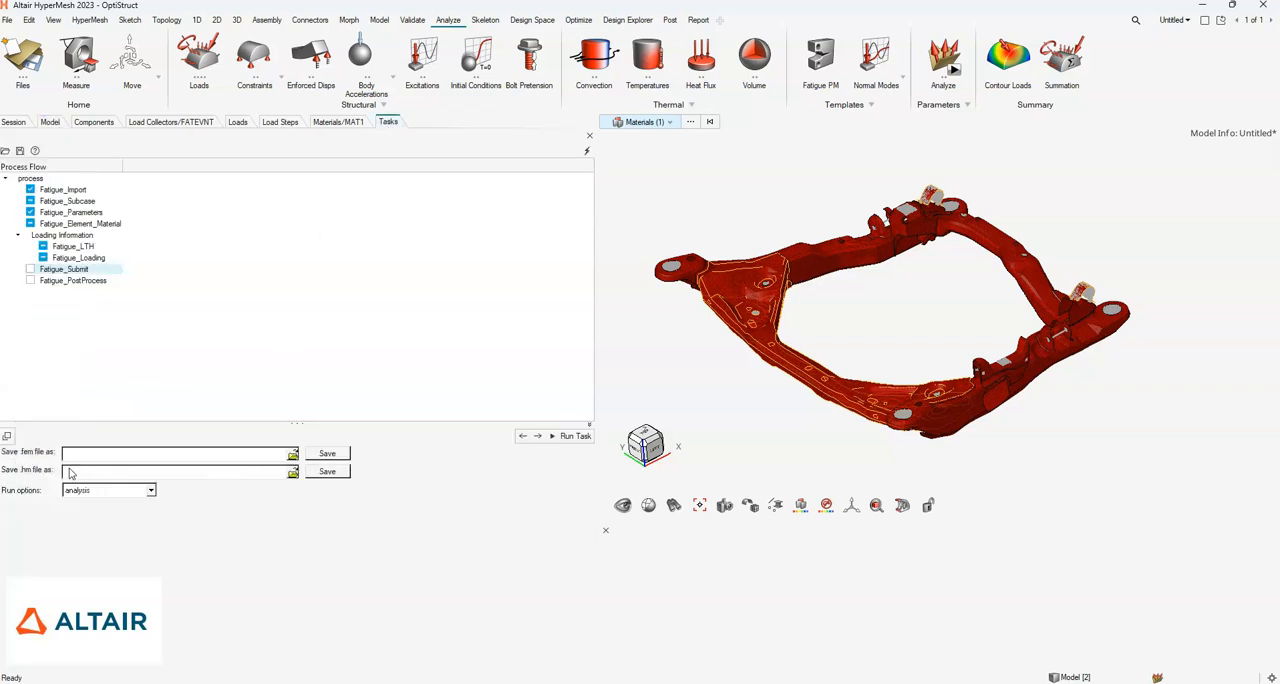
{"action": "left_click", "coordinate": [292, 456]}
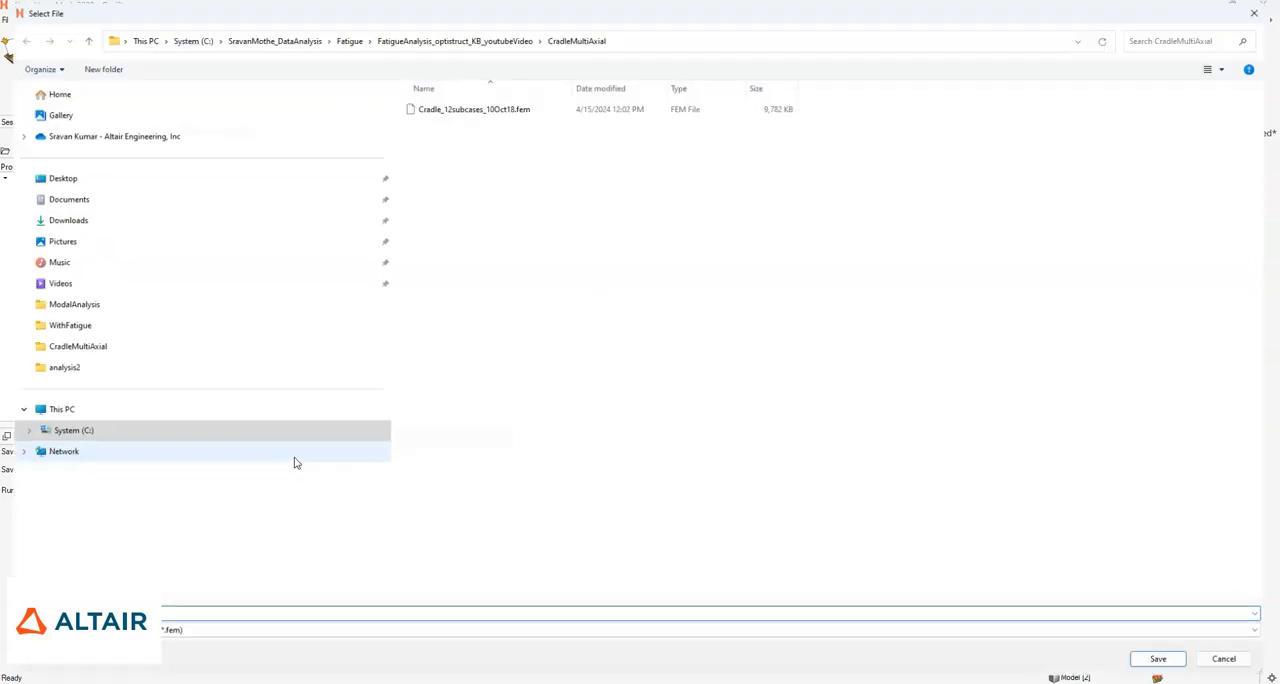
{"action": "left_click", "coordinate": [72, 378]}
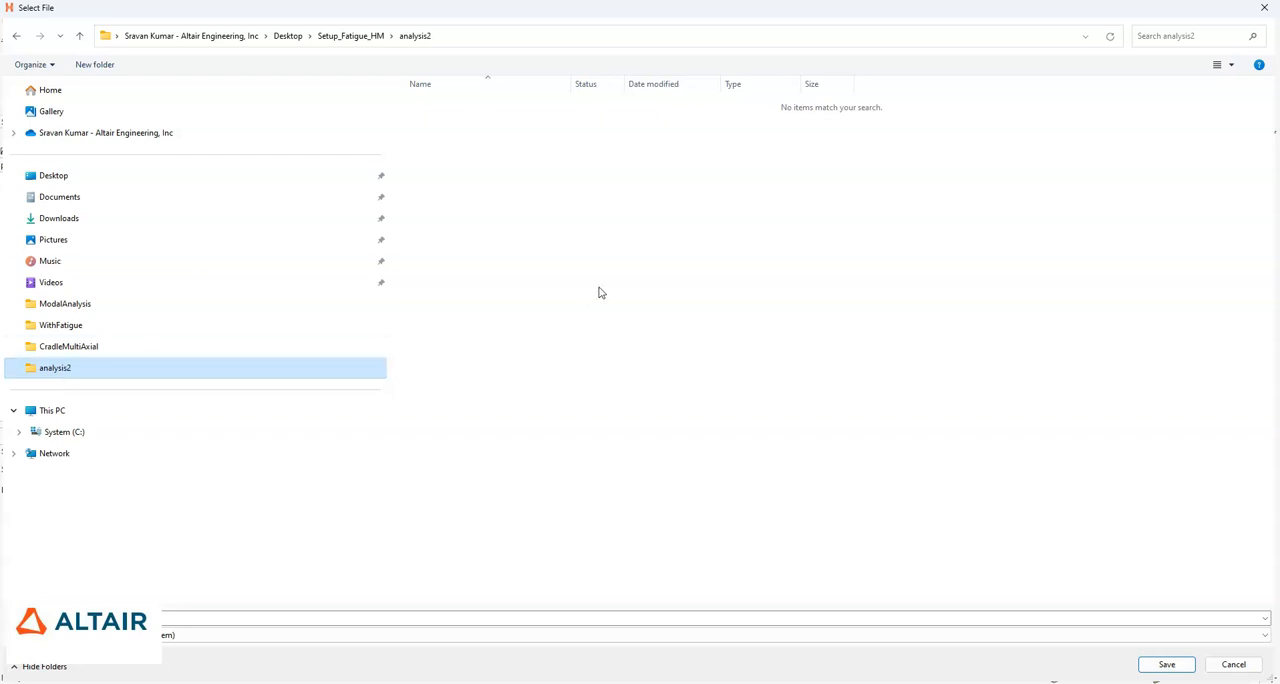
{"action": "left_click", "coordinate": [353, 616]}
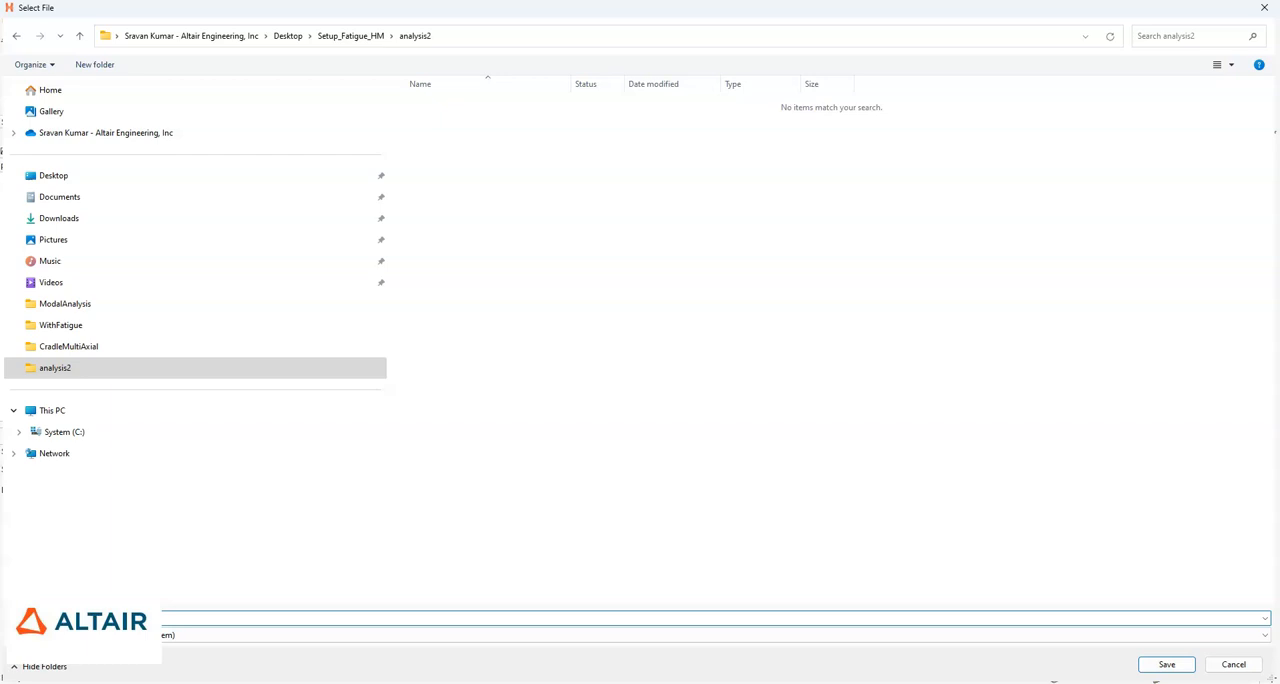
{"action": "left_click", "coordinate": [1165, 664]}
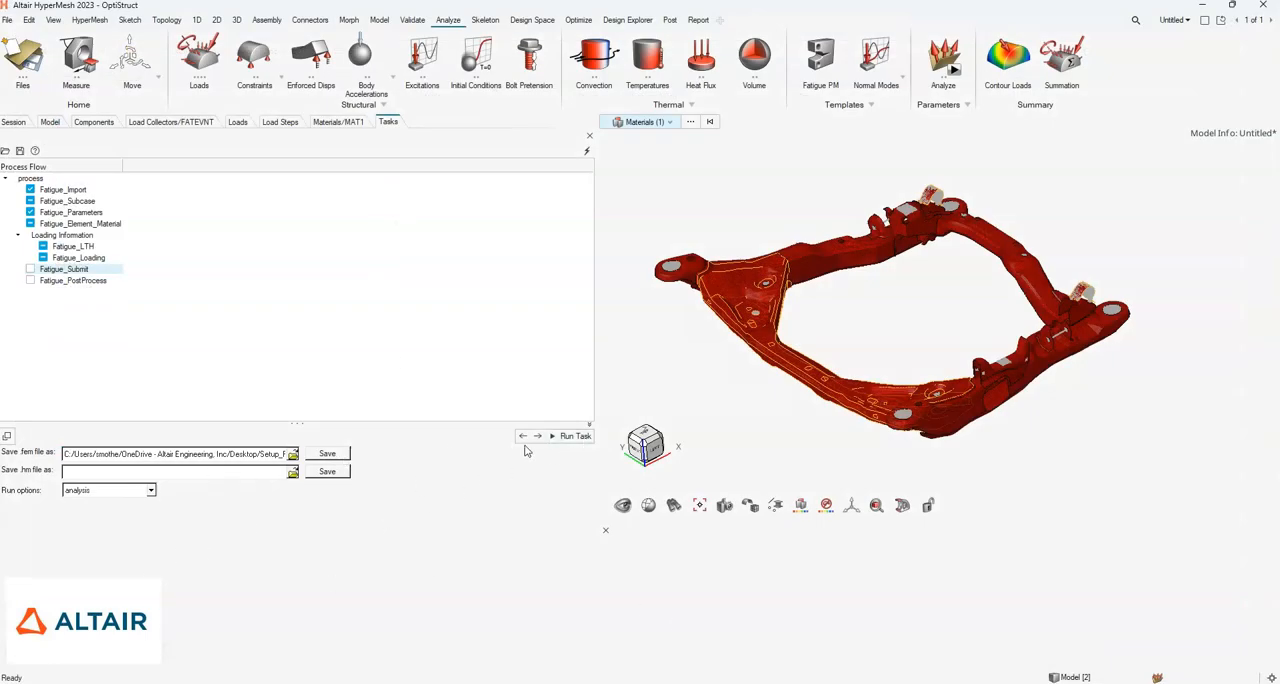
- Run the Fatigue_Submit task with the analysis option, cancelling the OptiStruct location selection and dismissing the resulting message
{"action": "left_click", "coordinate": [575, 437]}
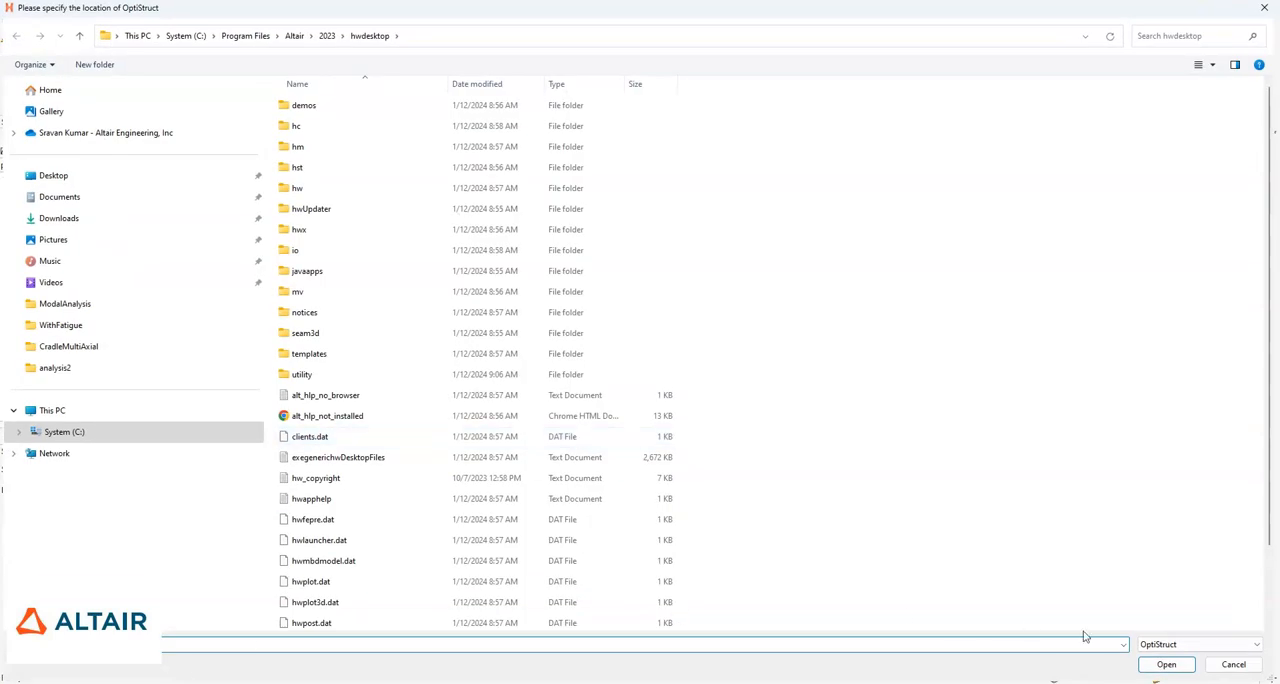
{"action": "left_click", "coordinate": [1233, 665]}
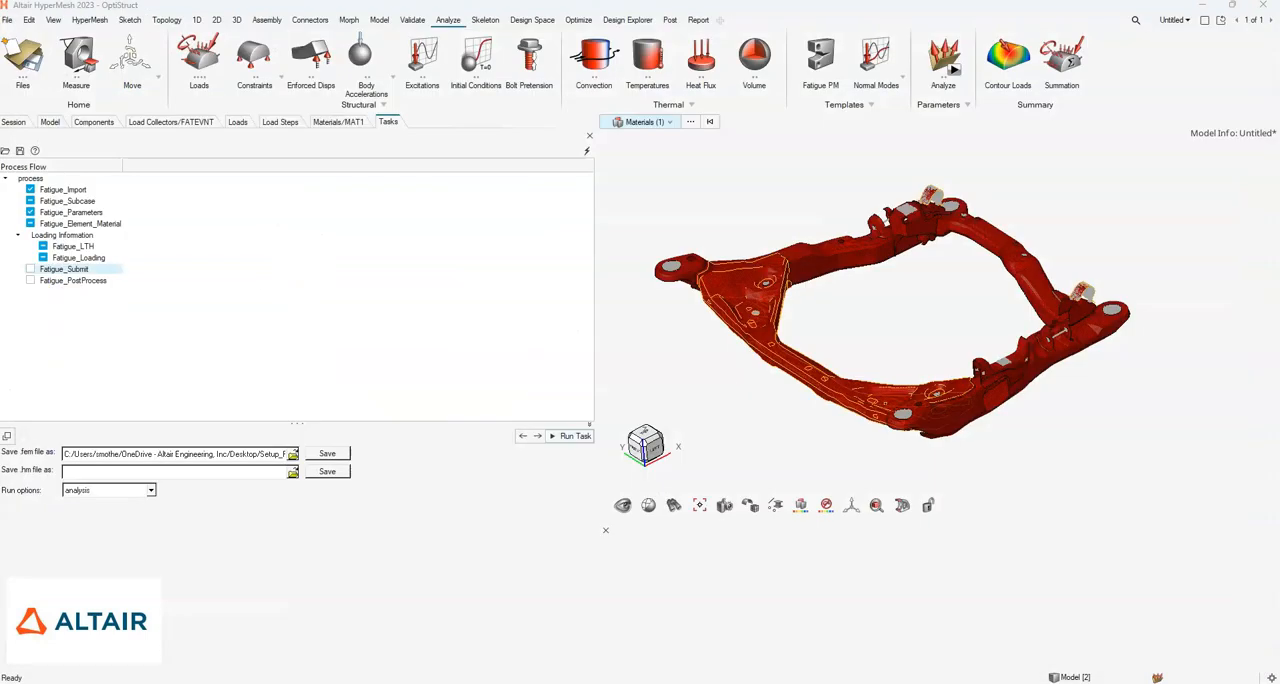
{"action": "left_click", "coordinate": [698, 369]}
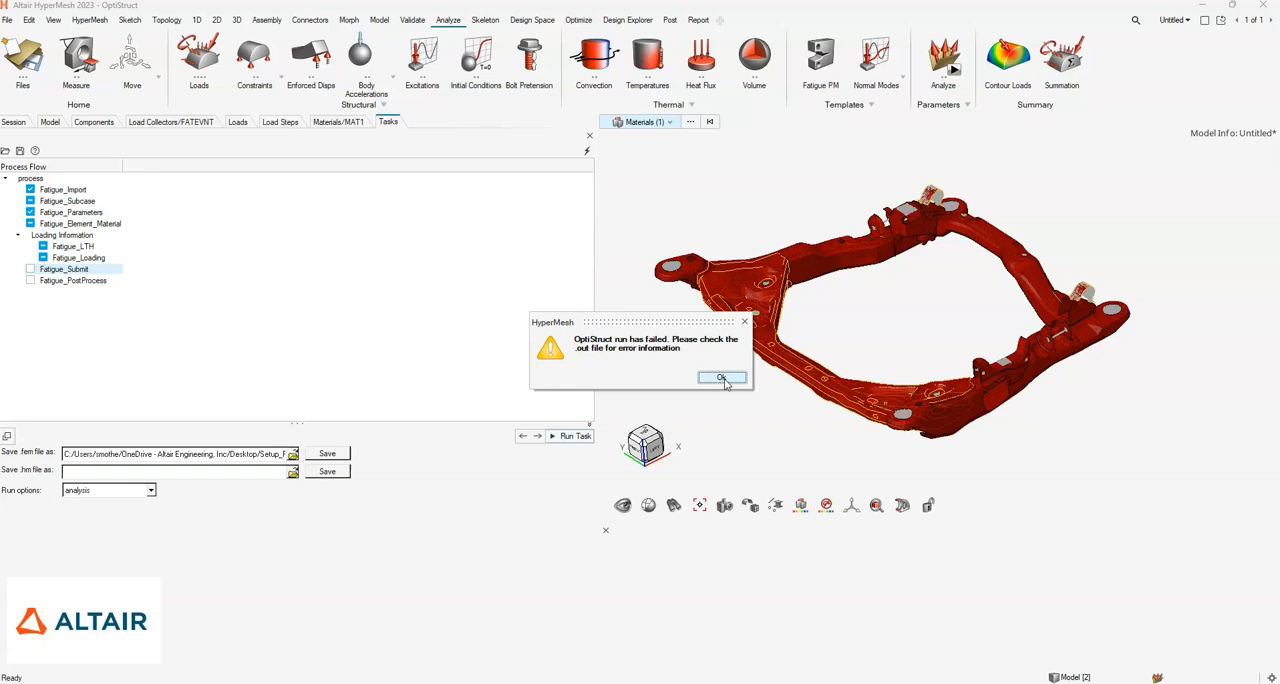
{"action": "left_click", "coordinate": [722, 378]}
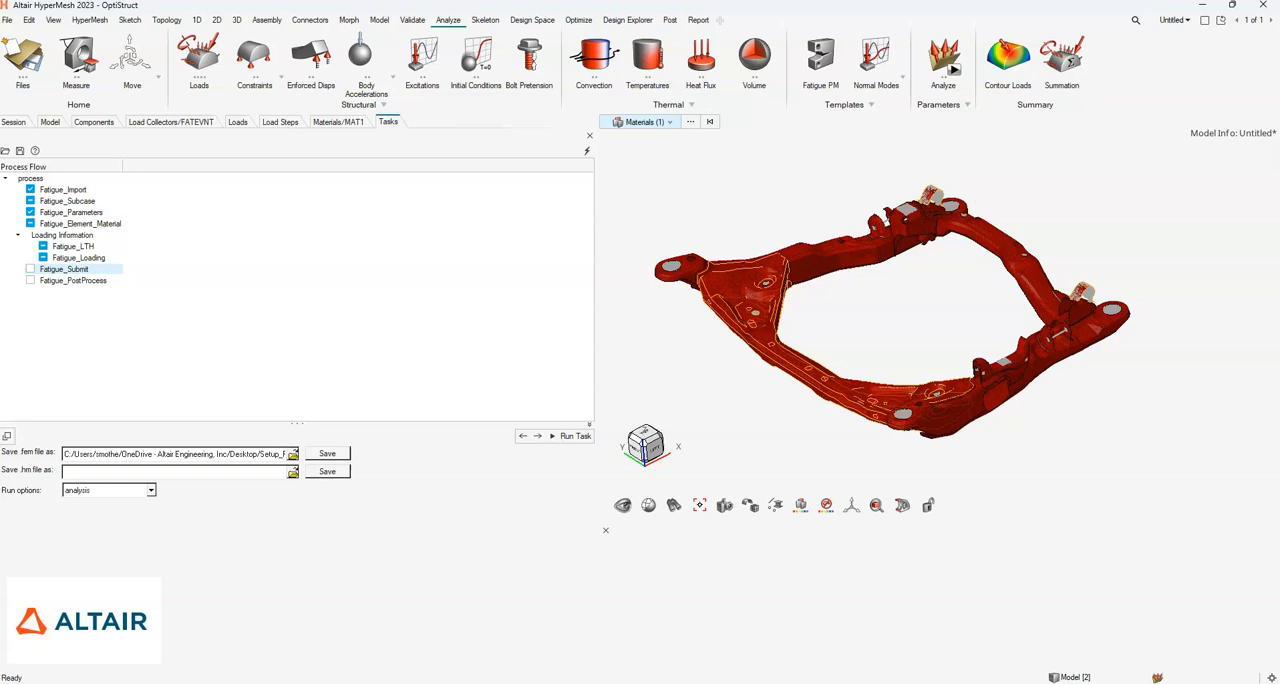
- Switch to the analysis2 folder in File Explorer and open the exported ModelOutput.fem in Notepad++
{"action": "mouse_move", "coordinate": [800, 683]}
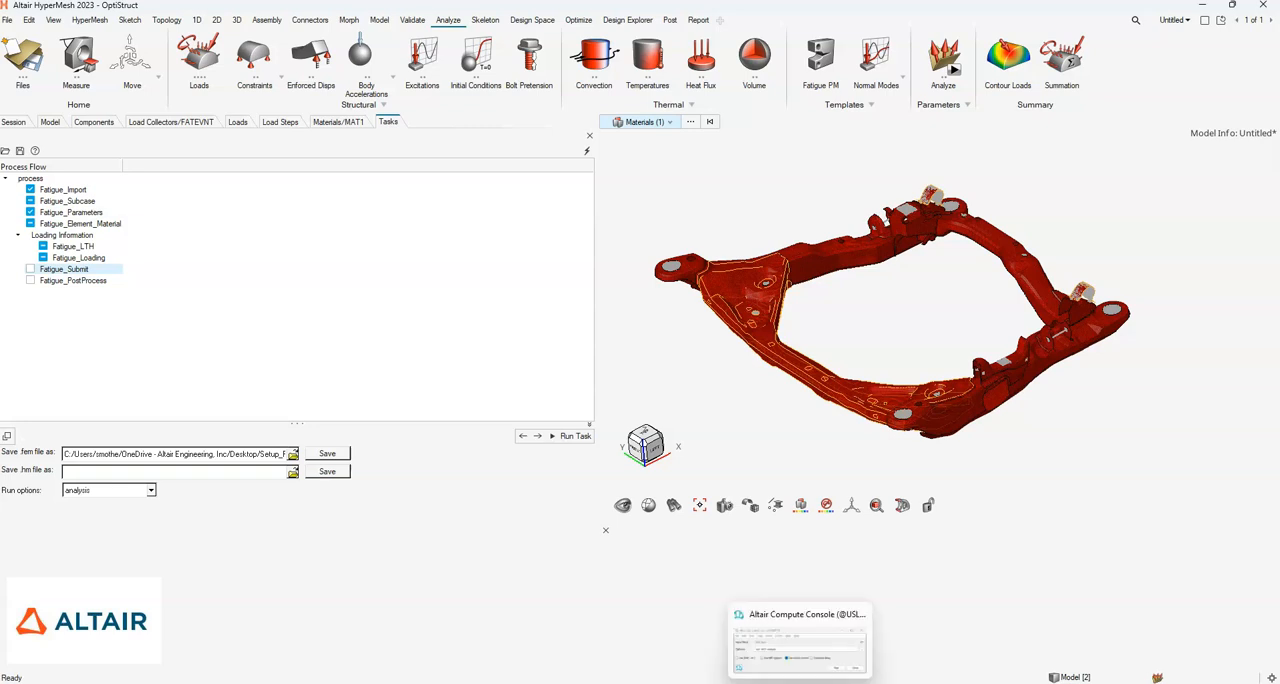
{"action": "left_click", "coordinate": [800, 648]}
{"action": "left_click", "coordinate": [631, 367]}
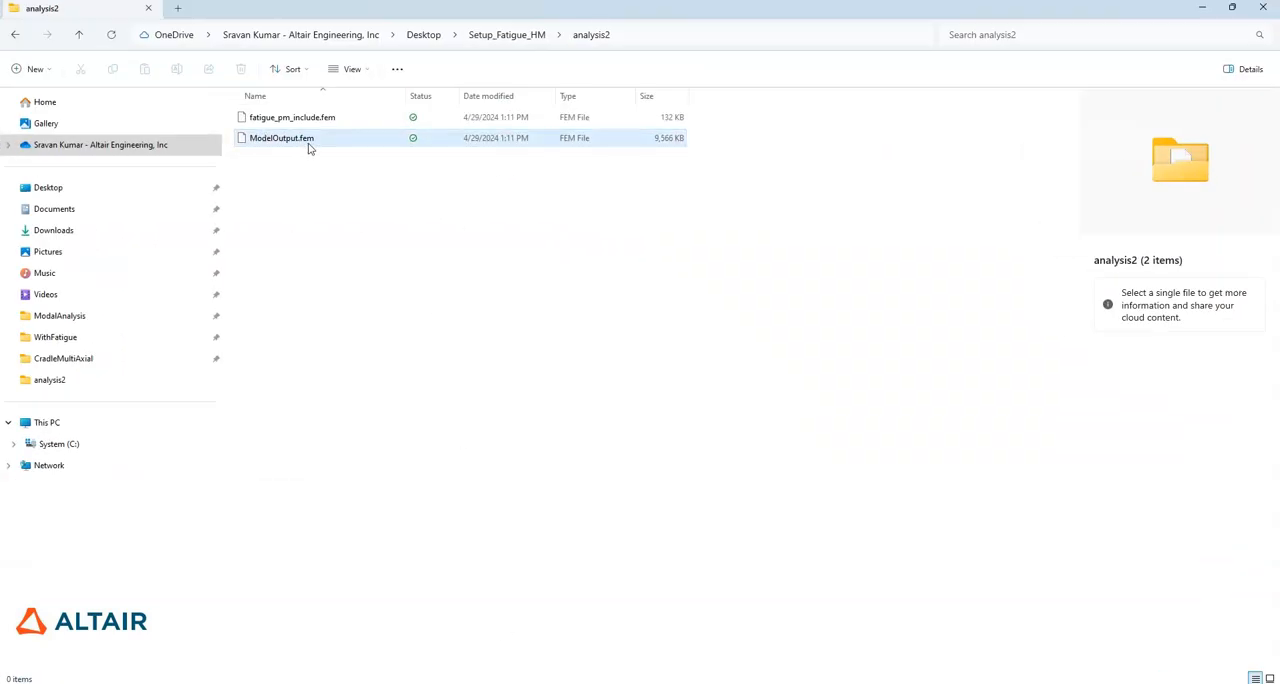
{"action": "left_click", "coordinate": [316, 118]}
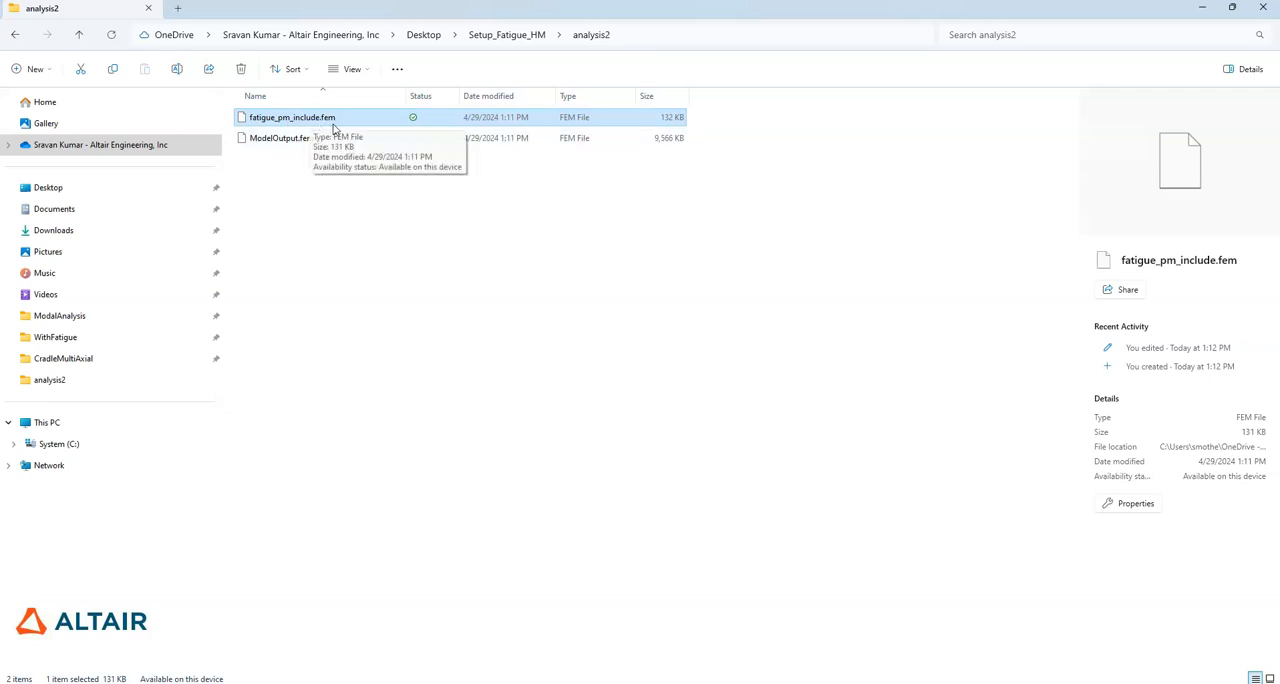
{"action": "right_click", "coordinate": [271, 137]}
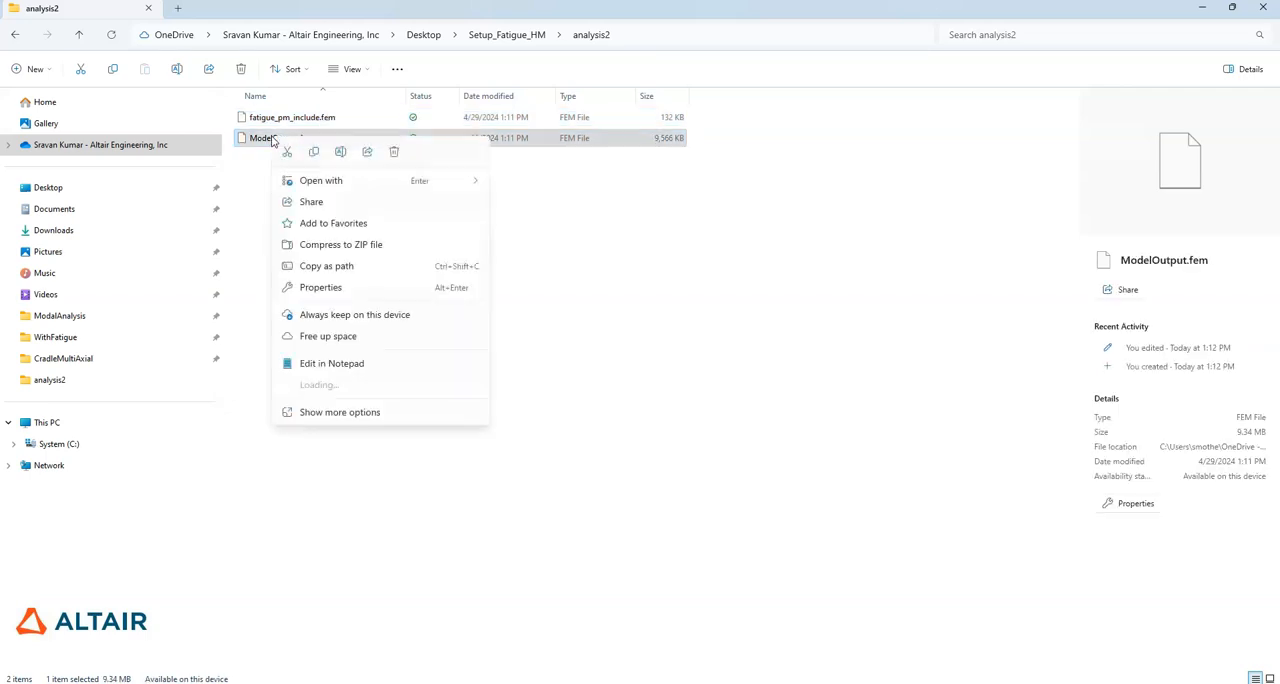
{"action": "left_click", "coordinate": [340, 406]}
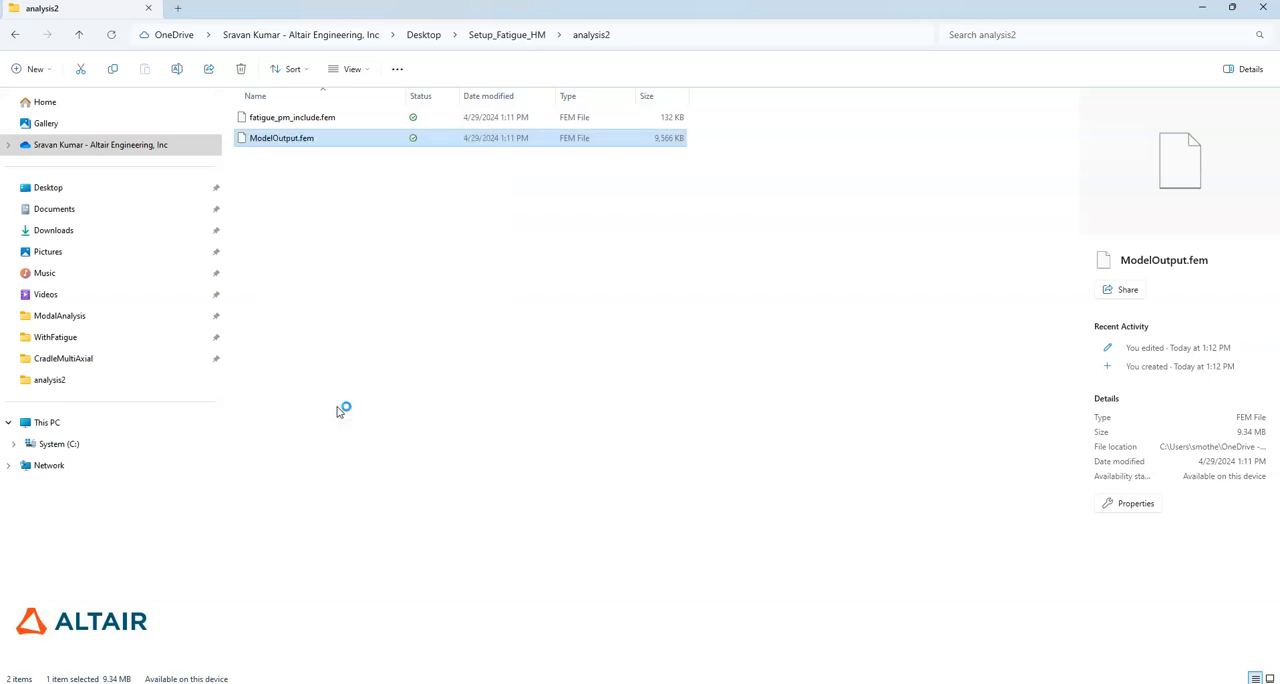
{"action": "left_click", "coordinate": [686, 403]}
- Review the load step definitions in ModelOutput.fem and highlight the FatigueSubcase1 block with its FATDEF, FATPARM and FATSEQ references
{"action": "scroll", "coordinate": [324, 290], "scroll_direction": "up", "scroll_amount": 17}
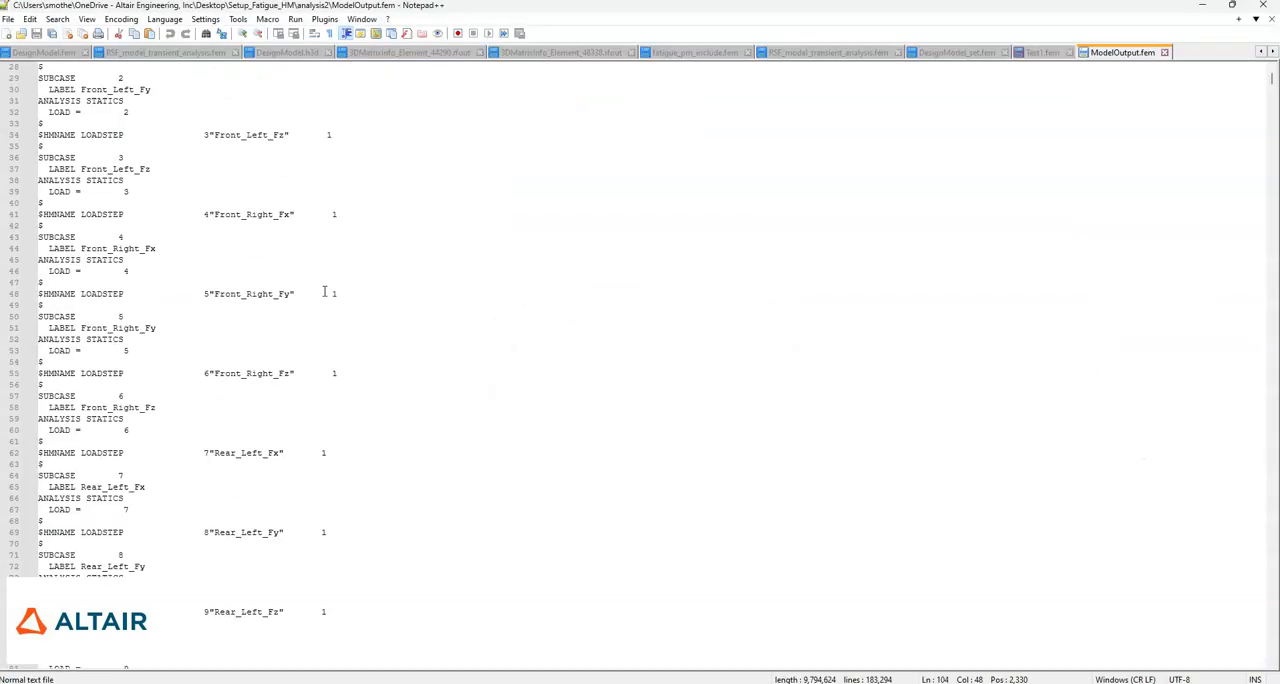
{"action": "scroll", "coordinate": [324, 290], "scroll_direction": "down", "scroll_amount": 20}
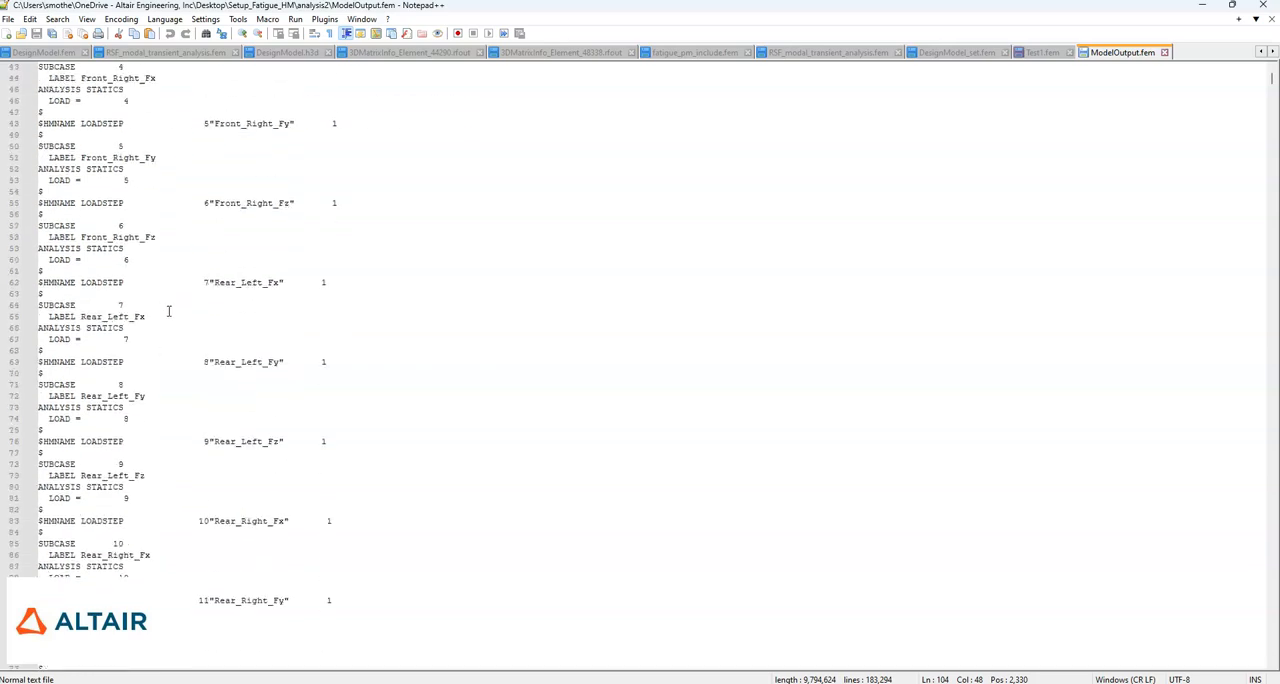
{"action": "left_click_drag", "start_coordinate": [183, 449], "coordinate": [40, 409]}
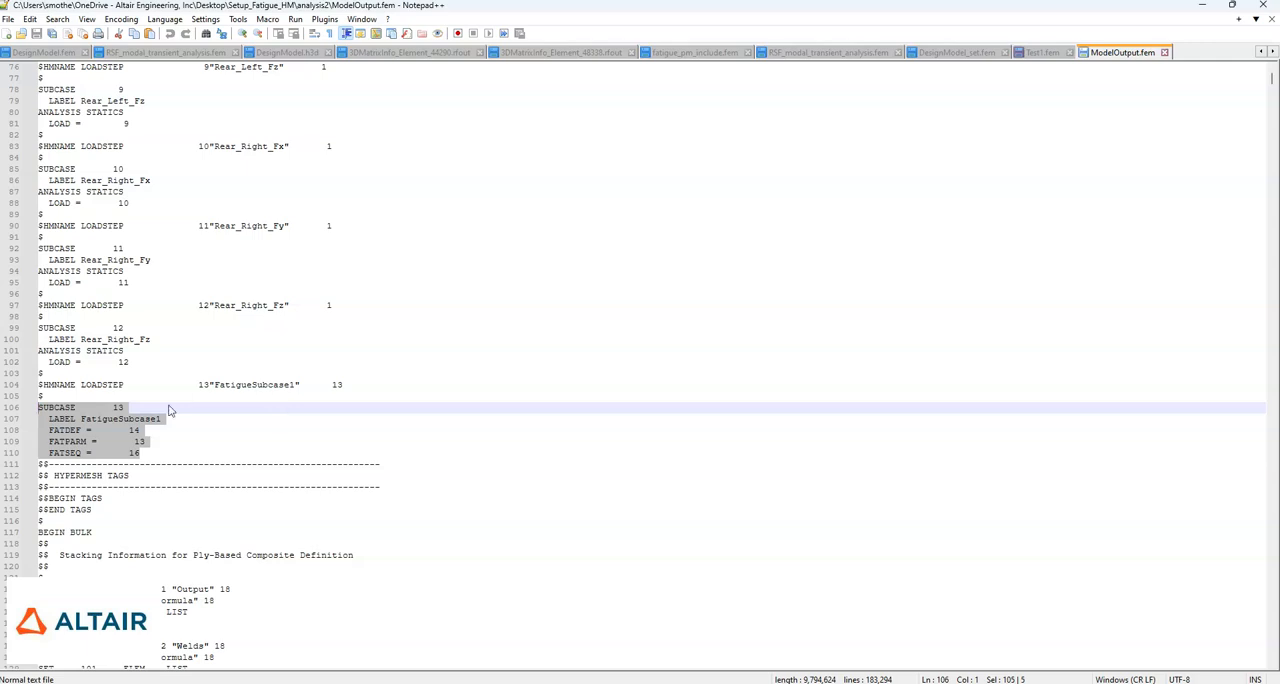
- Open fatigue_pm_include.fem from the analysis2 folder in Notepad++ and examine its TABFAT curves and FATDEF card
{"action": "left_click", "coordinate": [1201, 9]}
{"action": "left_click", "coordinate": [286, 119]}
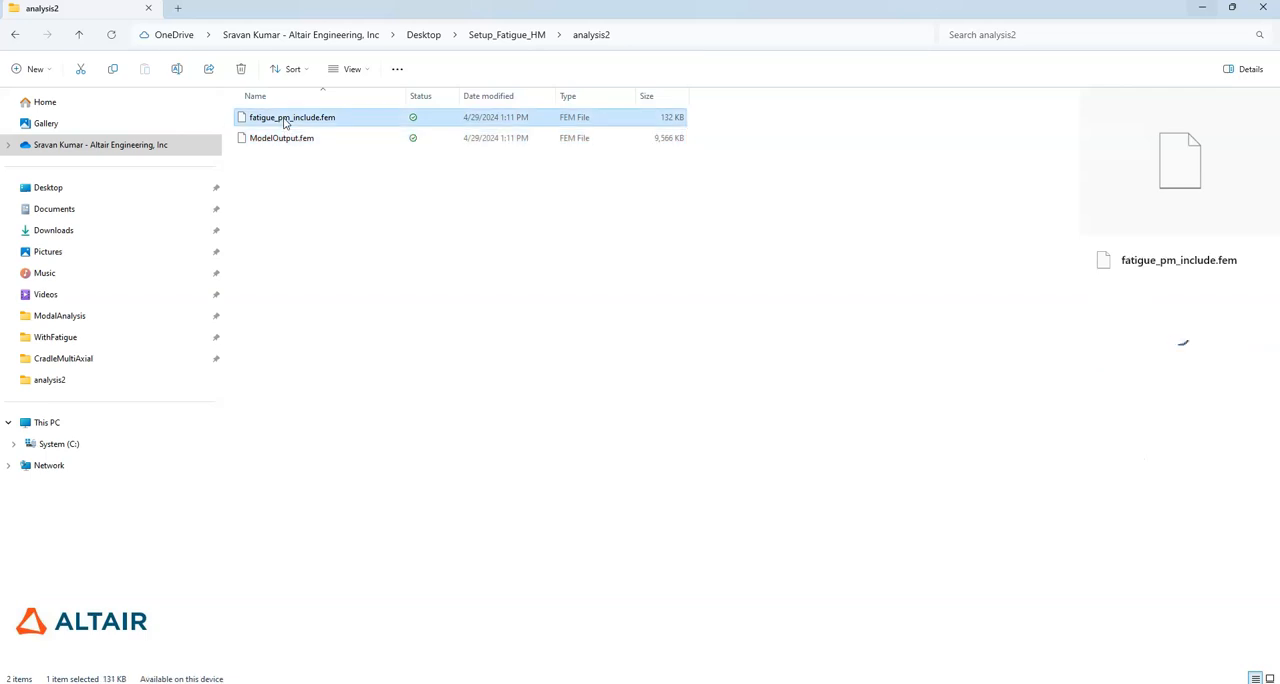
{"action": "right_click", "coordinate": [284, 120]}
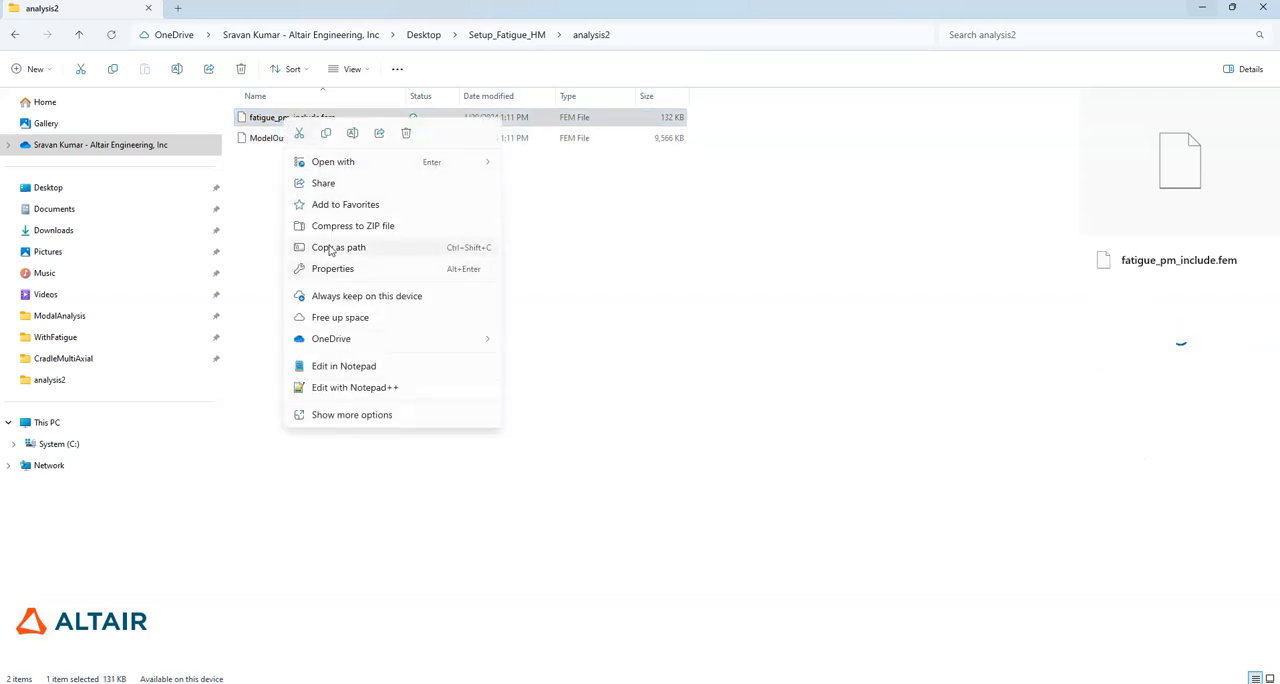
{"action": "left_click", "coordinate": [352, 387]}
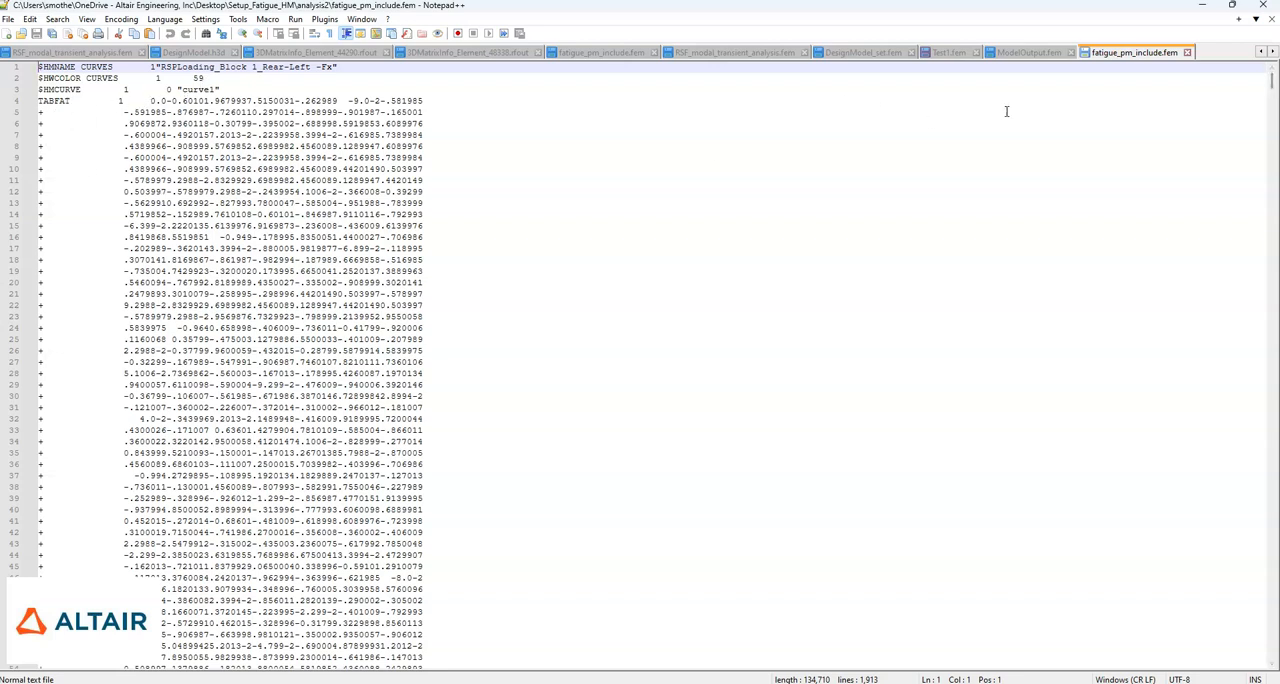
{"action": "left_click_drag", "start_coordinate": [1275, 86], "coordinate": [1272, 620]}
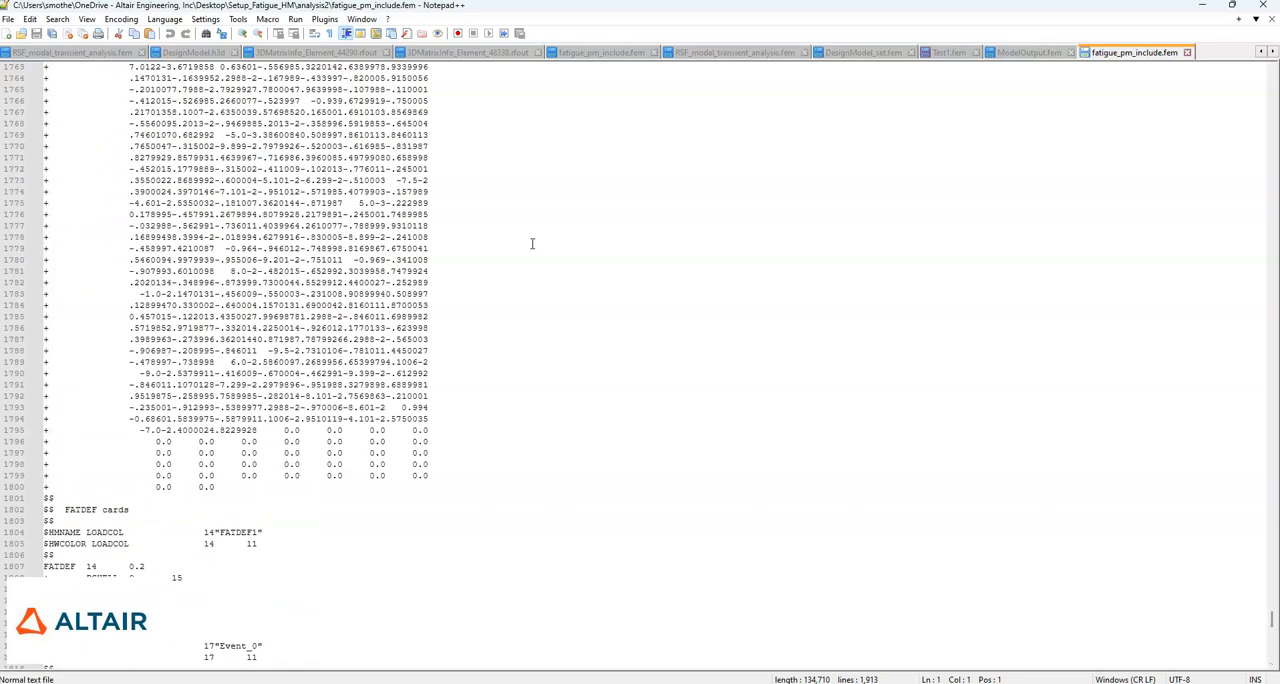
- Close fatigue_pm_include.fem in Notepad++ and switch back to the cradle model in HyperMesh
{"action": "left_click", "coordinate": [1187, 55]}
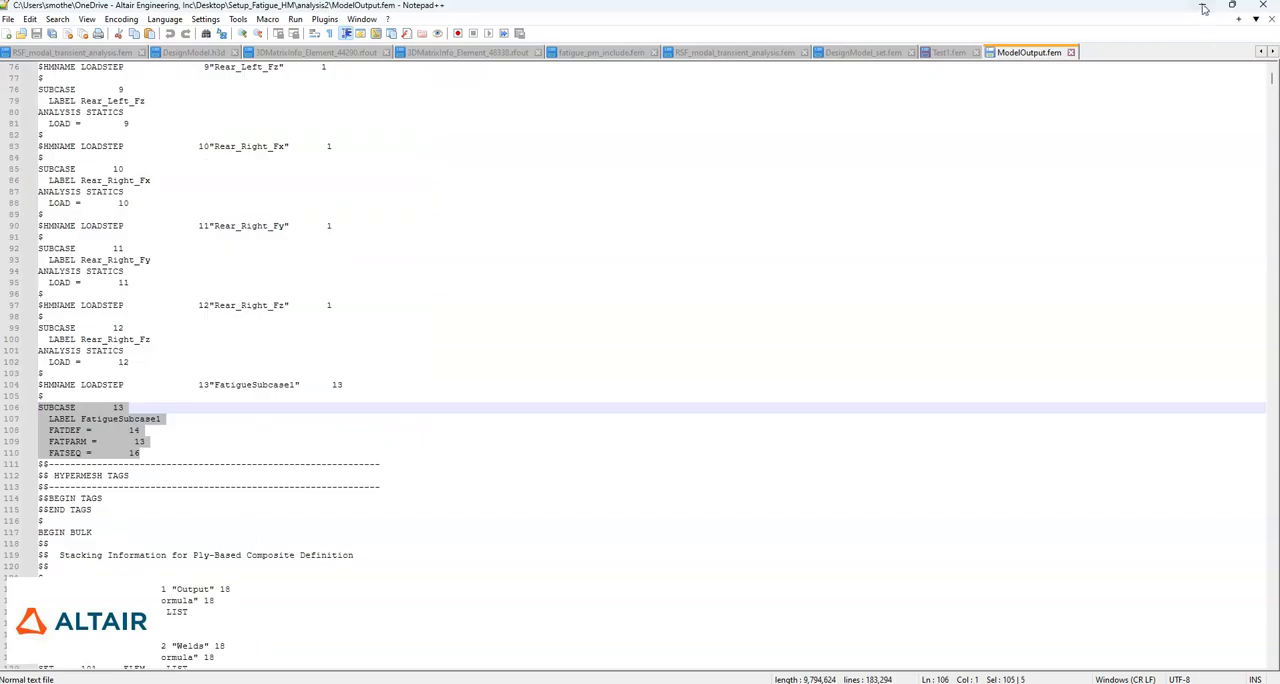
{"action": "left_click", "coordinate": [1202, 5]}
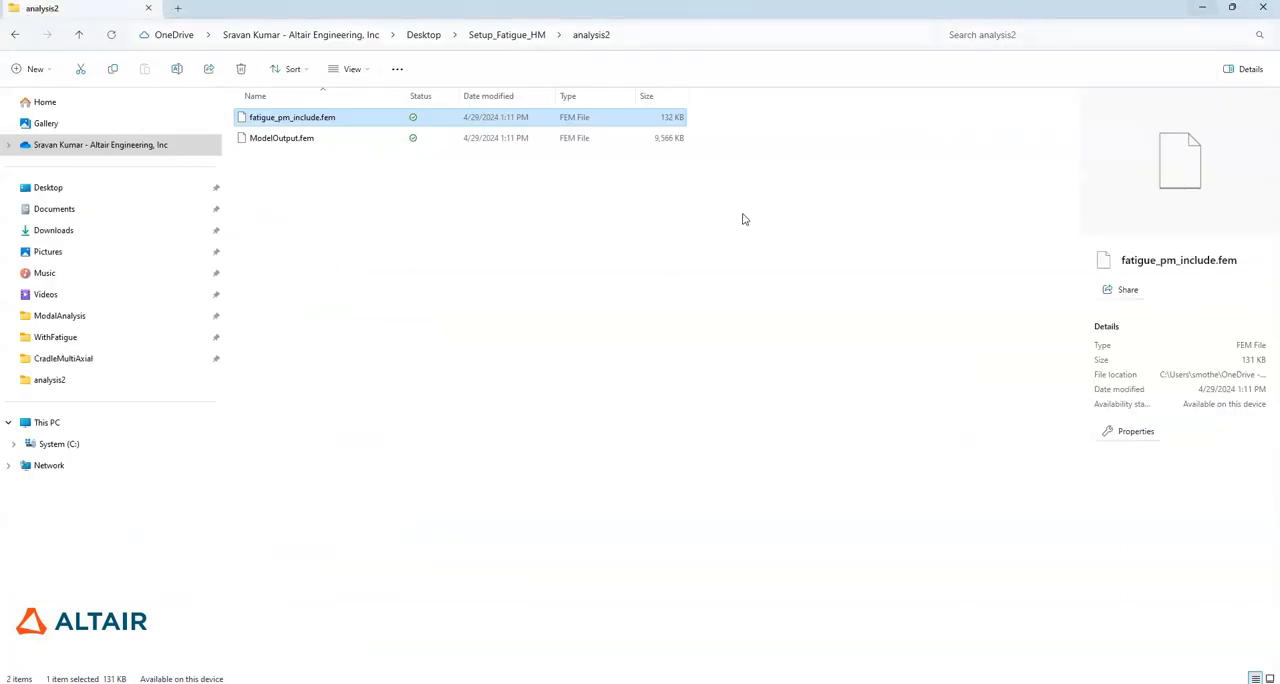
{"action": "left_click", "coordinate": [1202, 7]}
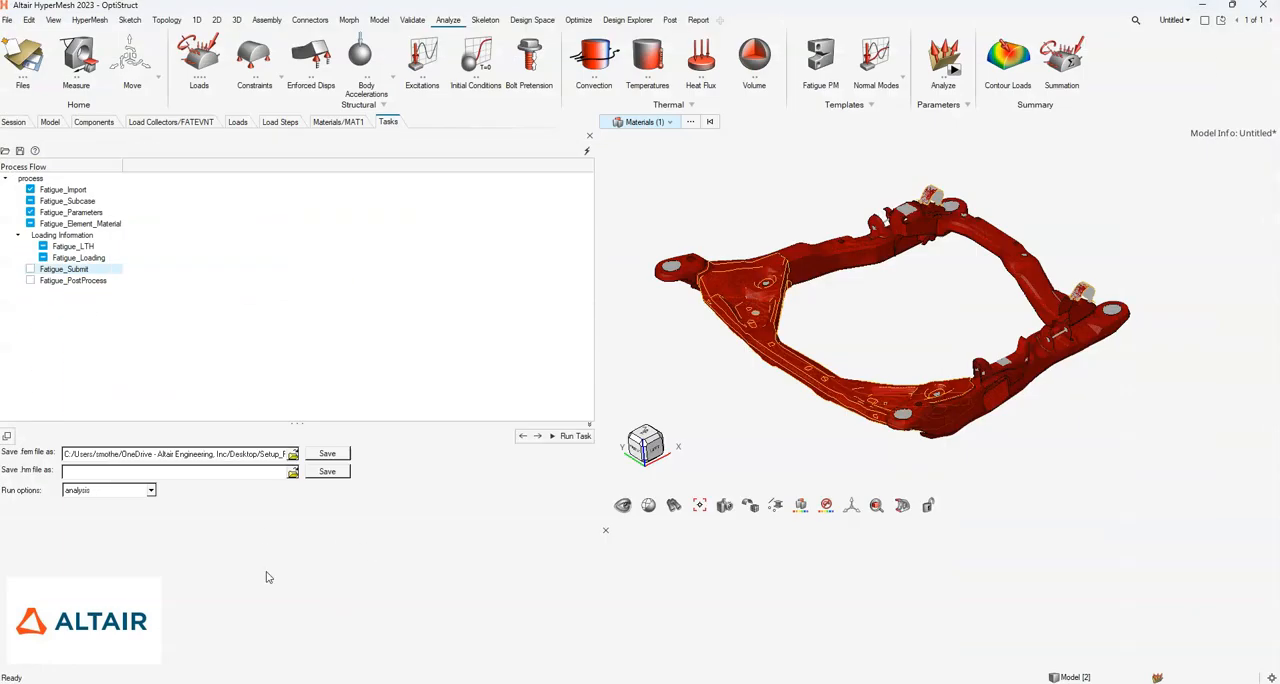
- Solve ModelOutput.fem from the analysis2 folder in the Altair Compute Console, then close the solver view and minimize the console
{"action": "left_click", "coordinate": [680, 683]}
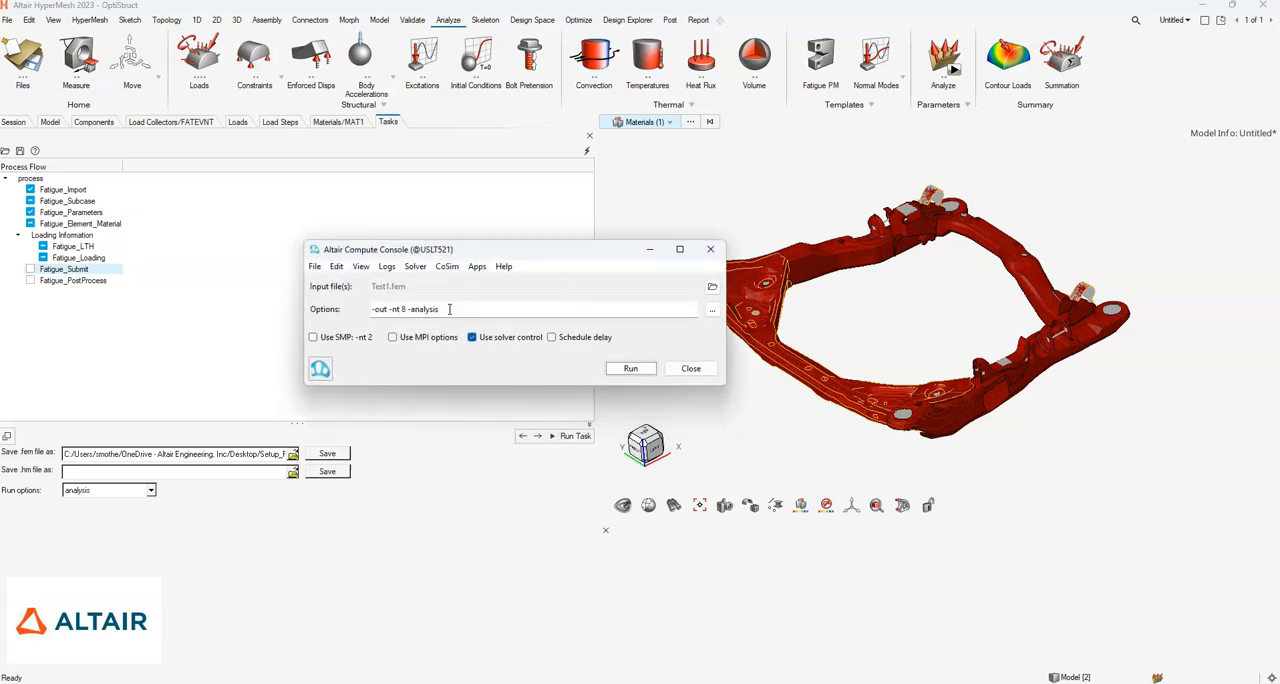
{"action": "left_click", "coordinate": [712, 286]}
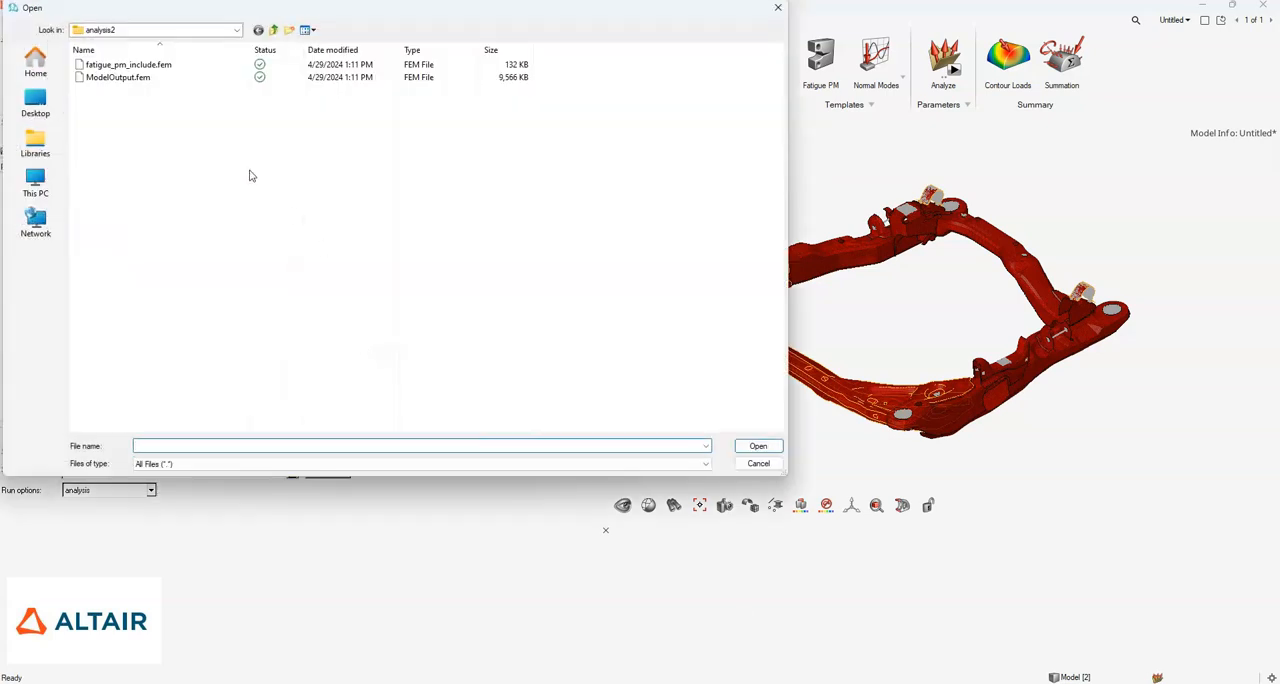
{"action": "left_click", "coordinate": [118, 78]}
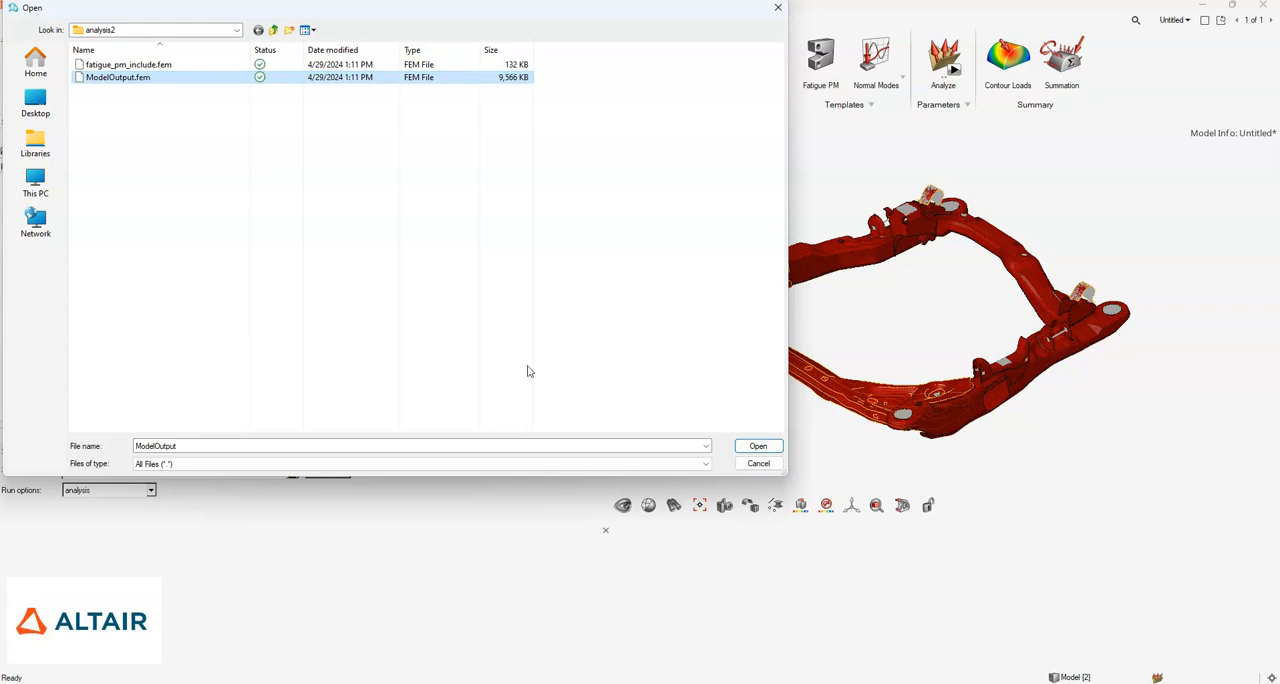
{"action": "left_click", "coordinate": [752, 447]}
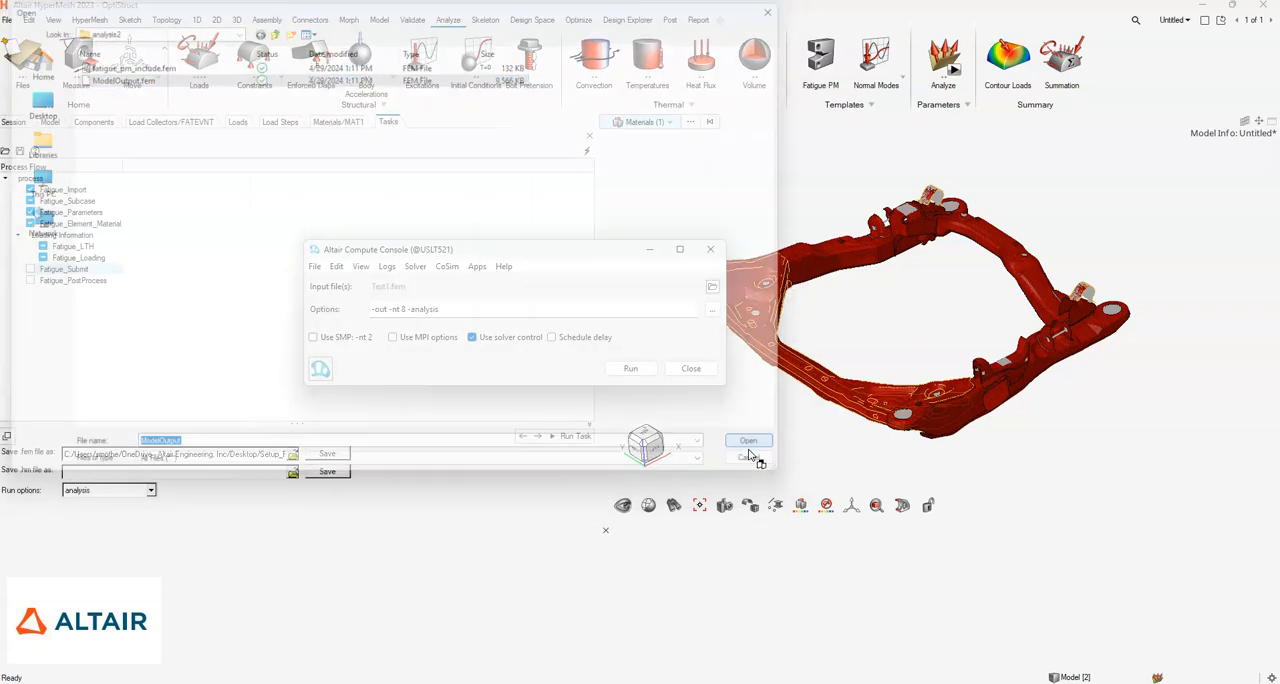
{"action": "left_click", "coordinate": [628, 369]}
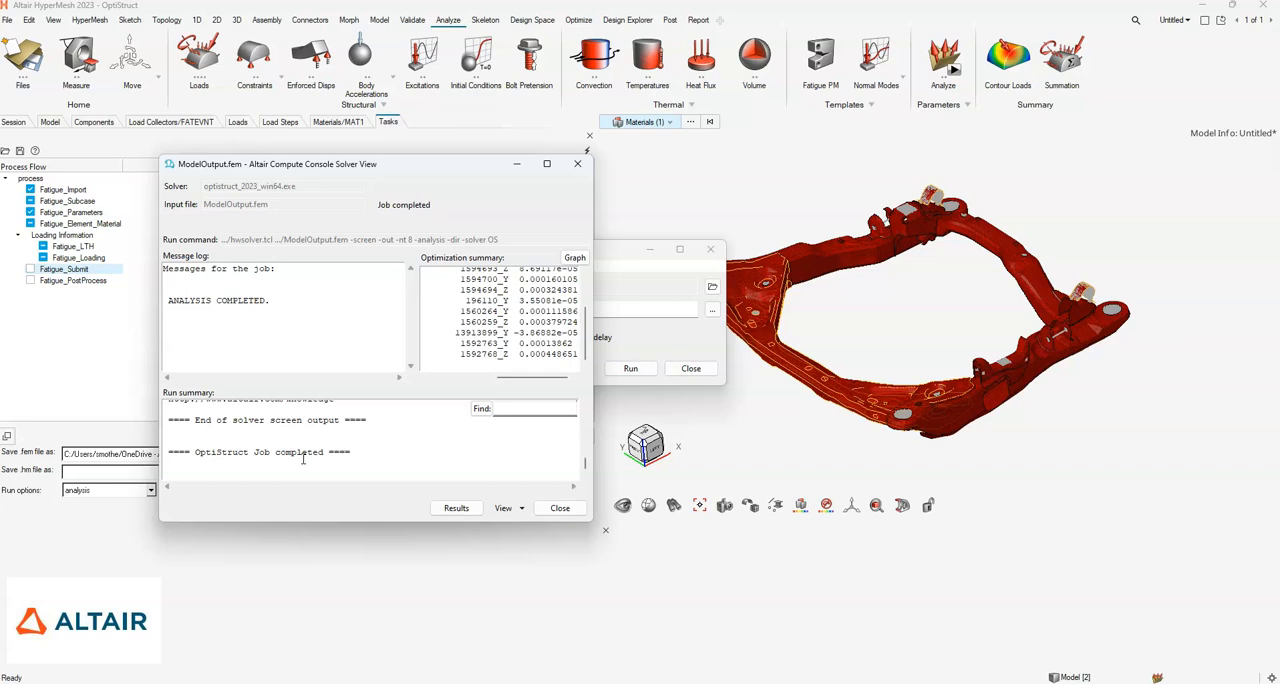
{"action": "left_click", "coordinate": [560, 508]}
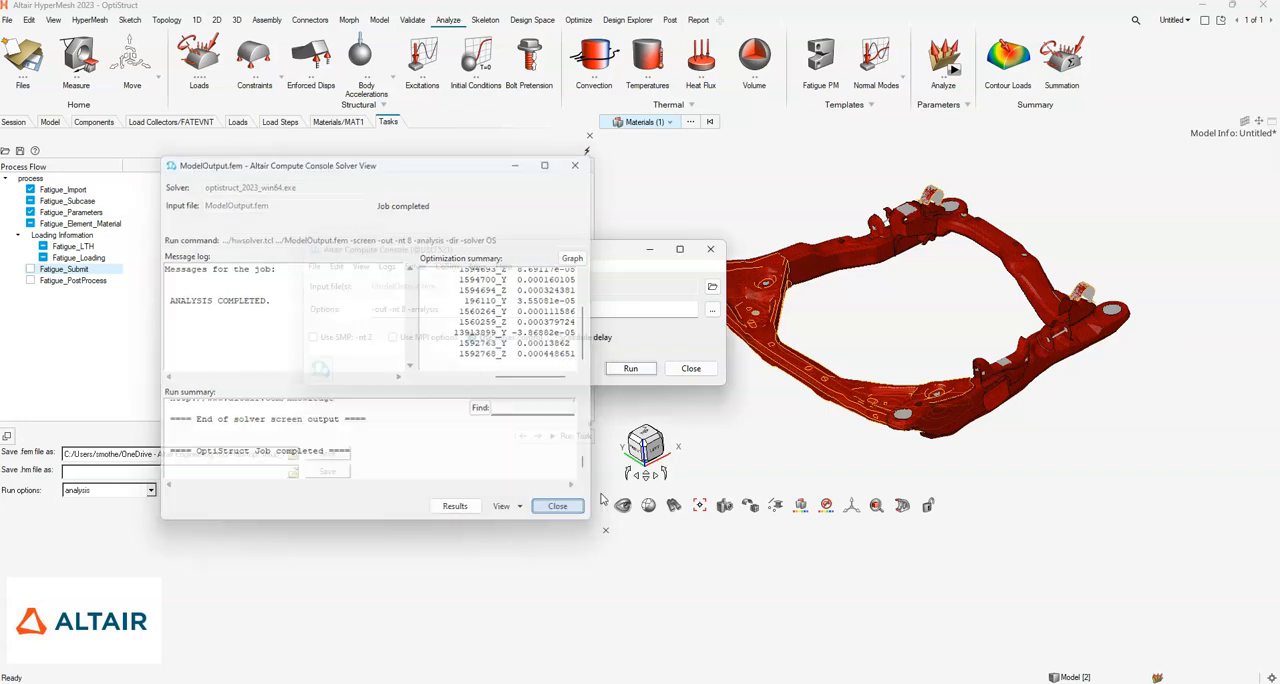
{"action": "left_click", "coordinate": [649, 250]}
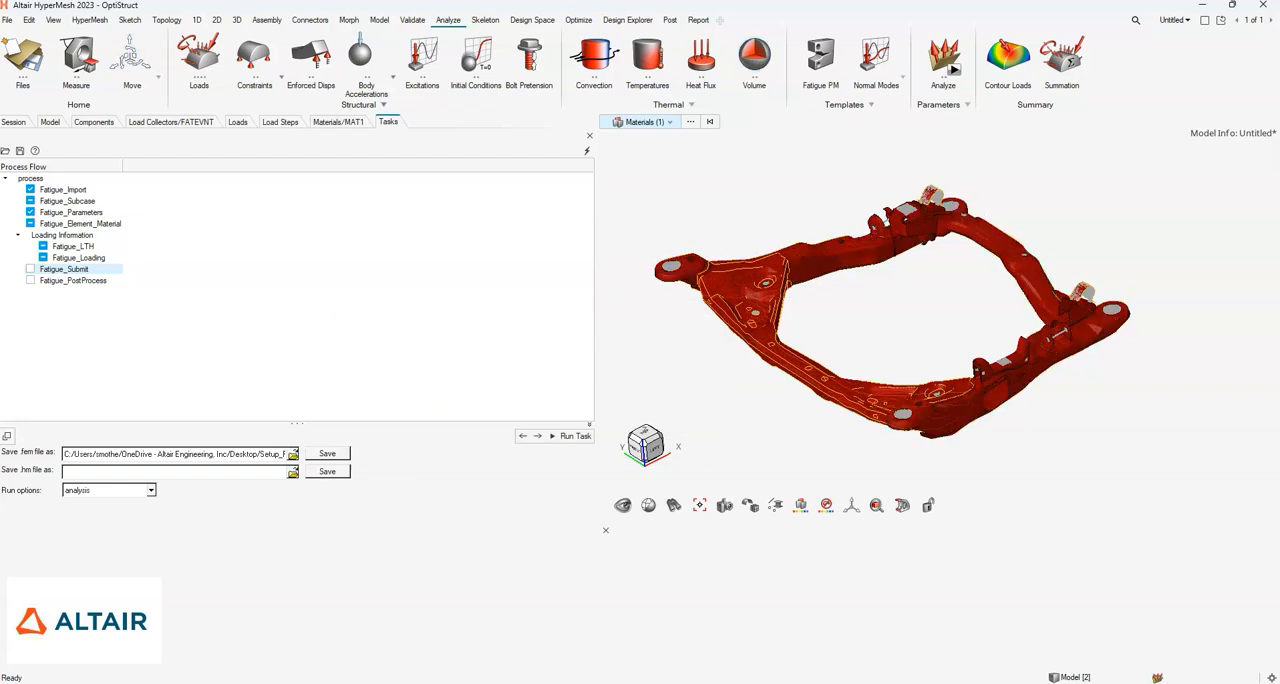
- Add a new page to the session and close the Tasks browser without saving its session
{"action": "left_click", "coordinate": [1189, 22]}
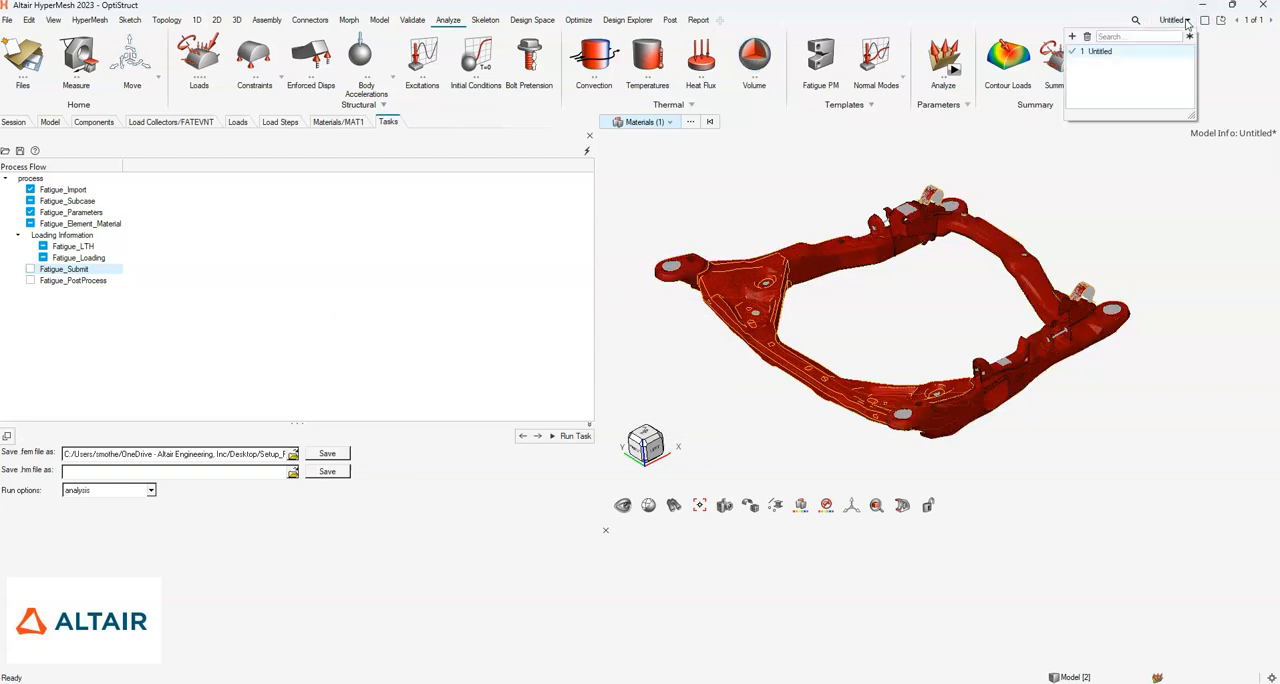
{"action": "left_click", "coordinate": [1072, 37]}
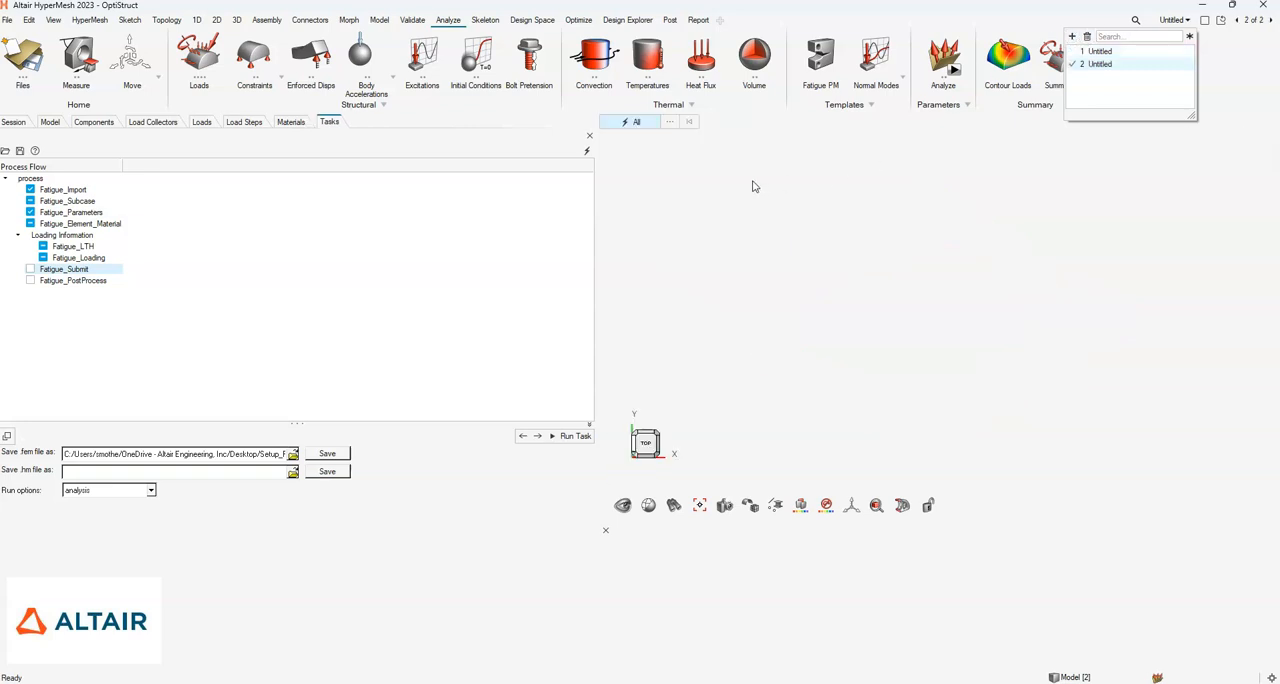
{"action": "left_click", "coordinate": [590, 138]}
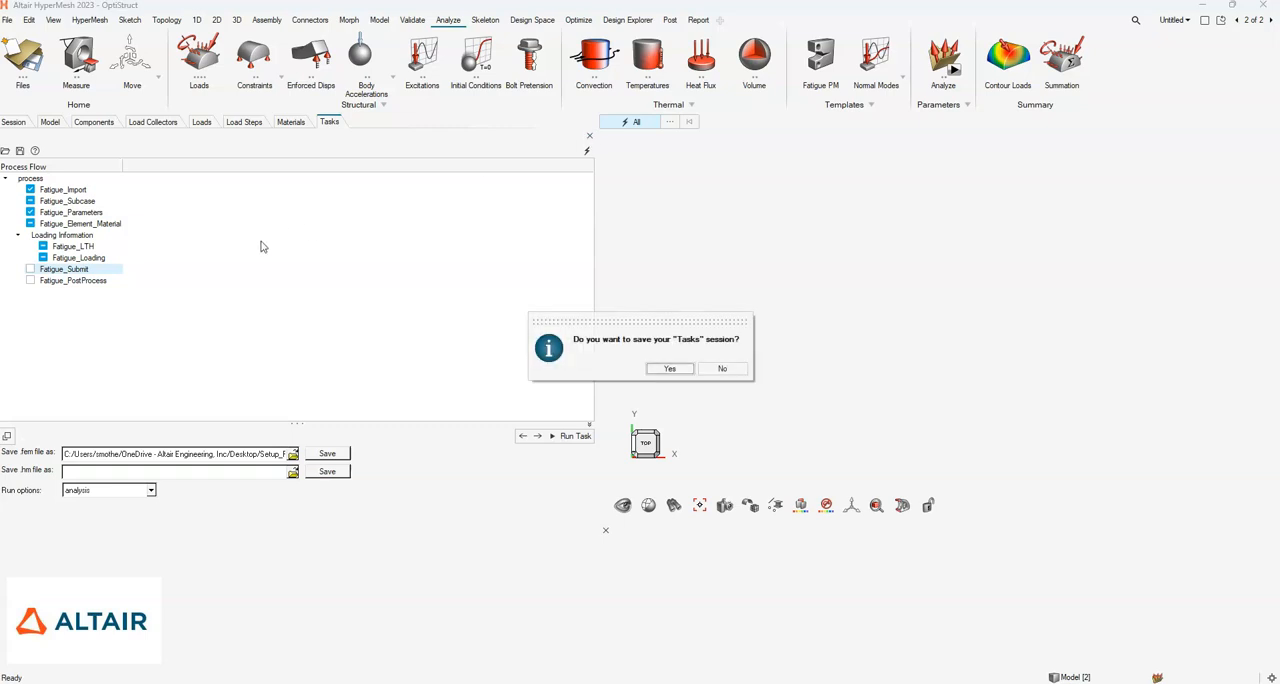
{"action": "left_click", "coordinate": [724, 370]}
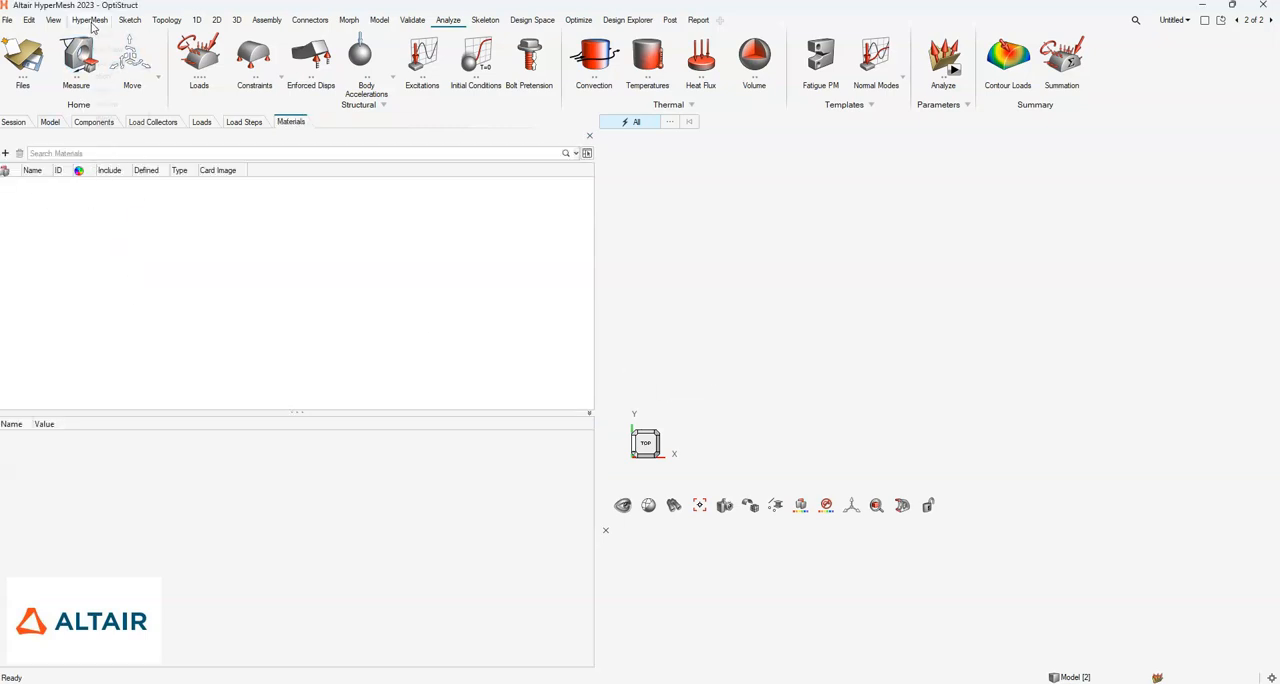
- Switch the new page to HyperView and load ModelOutput.h3d from the analysis2 folder as both model and results
{"action": "left_click", "coordinate": [90, 20]}
{"action": "left_click", "coordinate": [104, 50]}
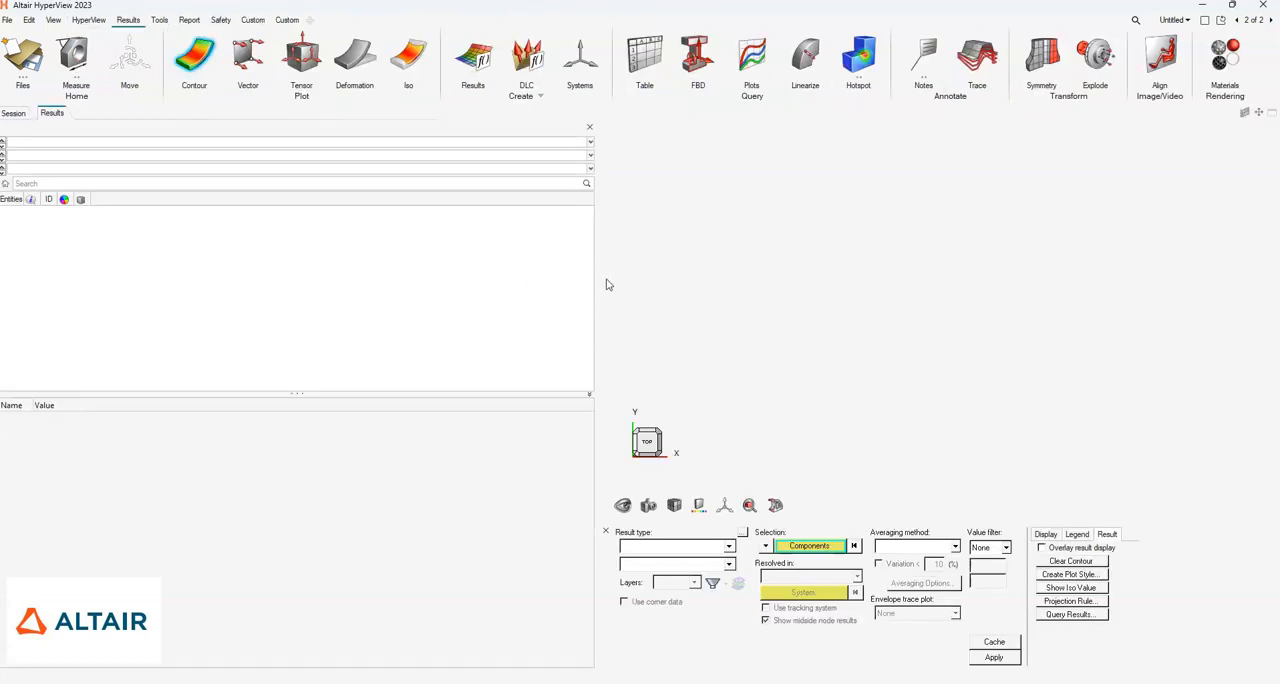
{"action": "left_click_drag", "start_coordinate": [596, 275], "coordinate": [418, 300]}
{"action": "left_click", "coordinate": [22, 55]}
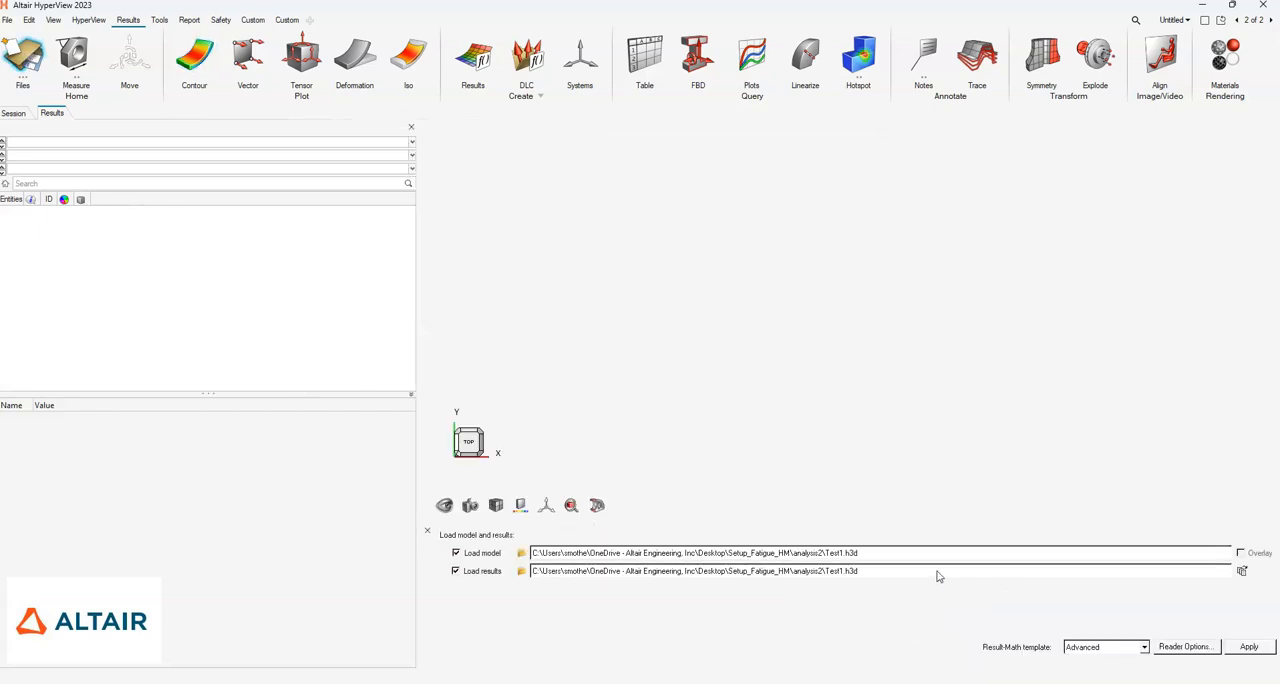
{"action": "left_click", "coordinate": [520, 555]}
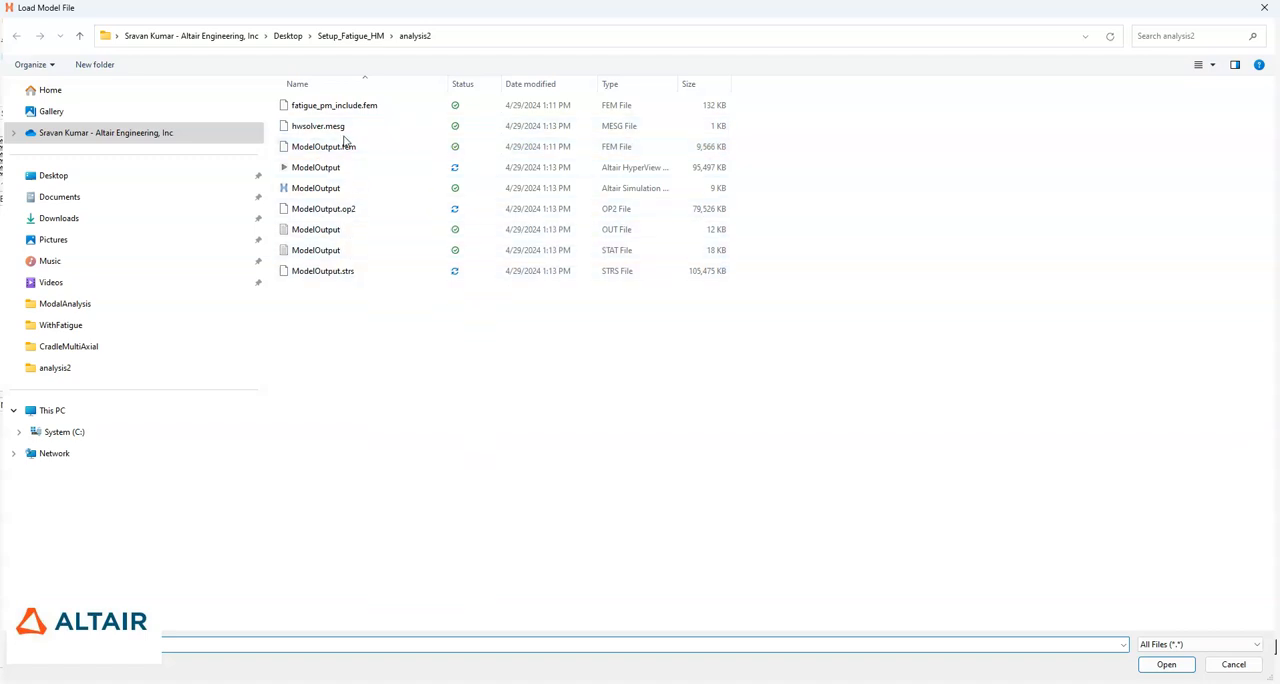
{"action": "left_click", "coordinate": [687, 177]}
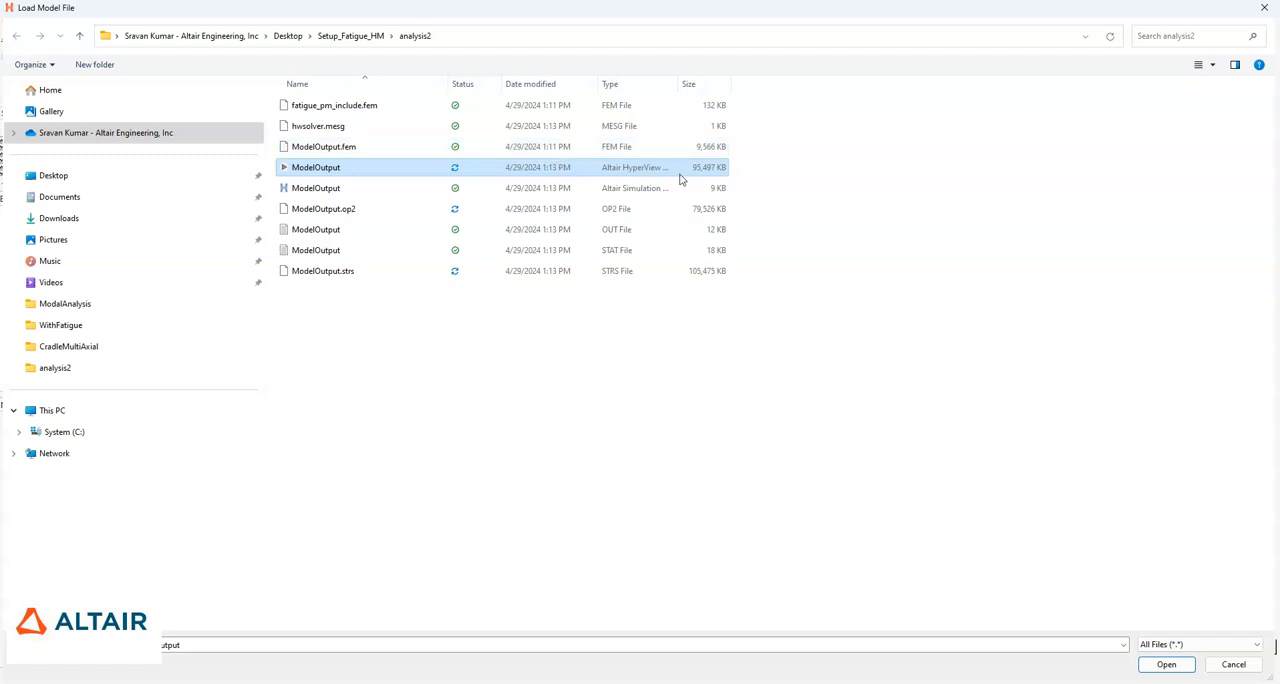
{"action": "left_click", "coordinate": [1178, 668]}
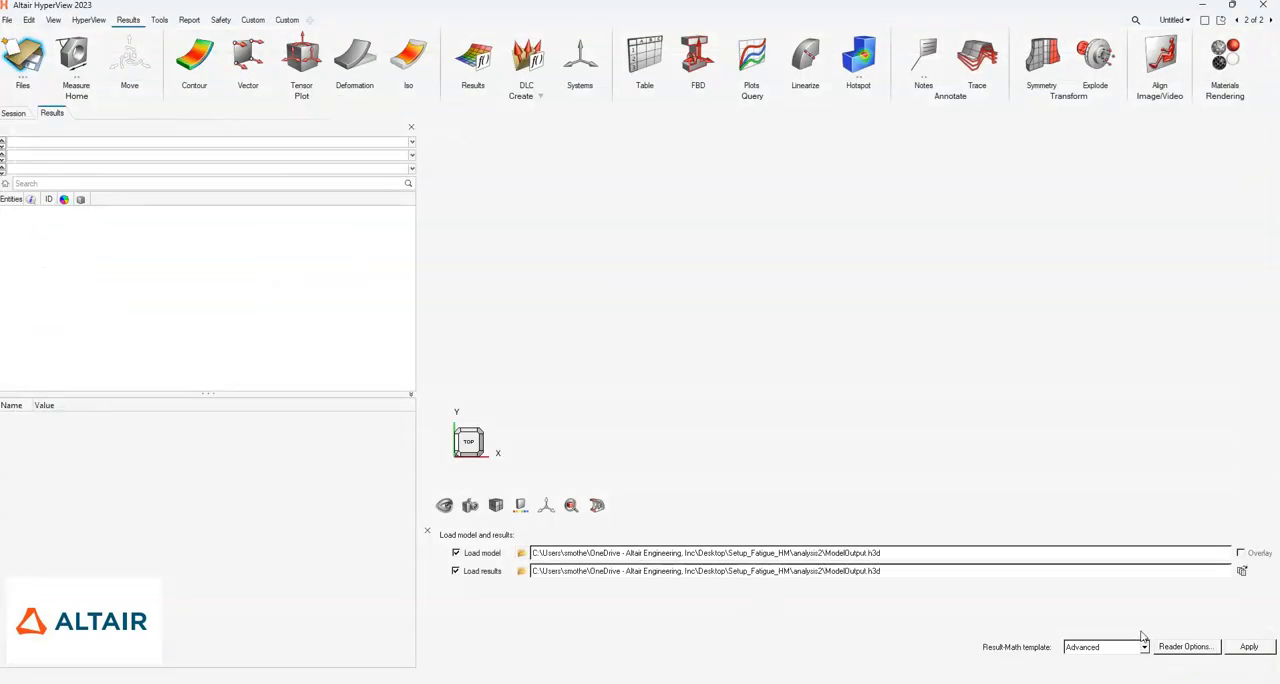
{"action": "left_click", "coordinate": [1250, 647]}
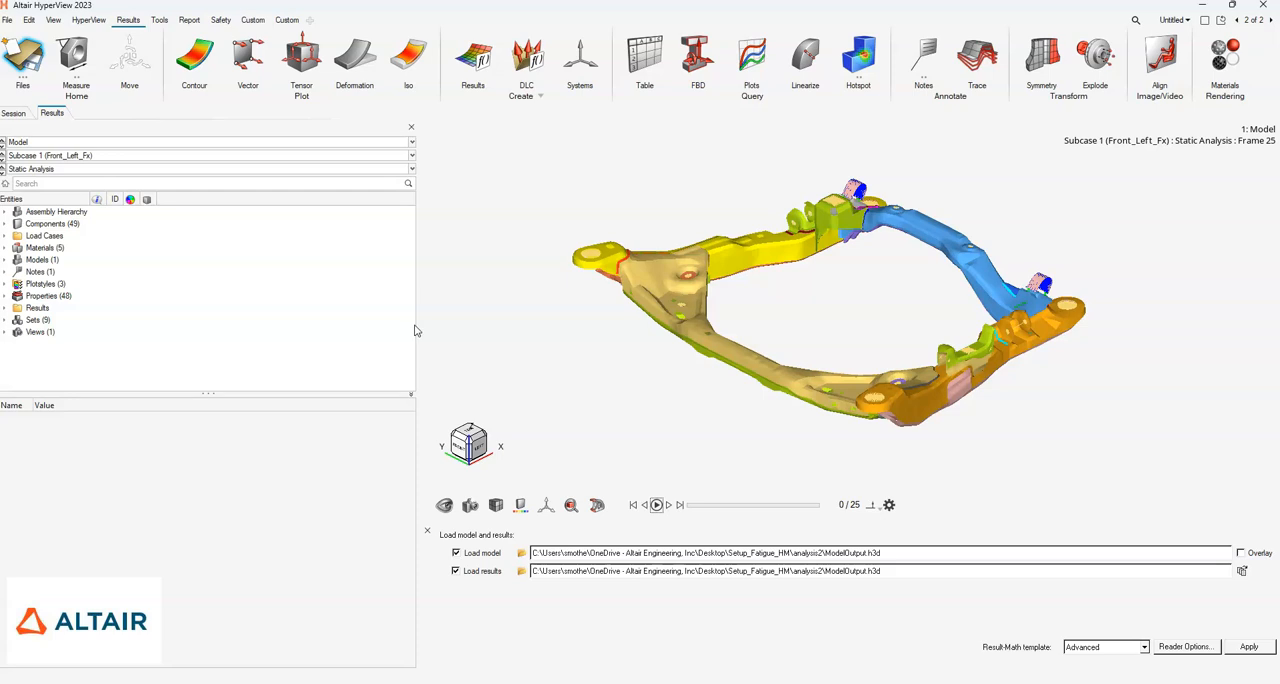
- Set the active load case to Subcase 13 (FatigueSubcase1)
{"action": "left_click", "coordinate": [316, 155]}
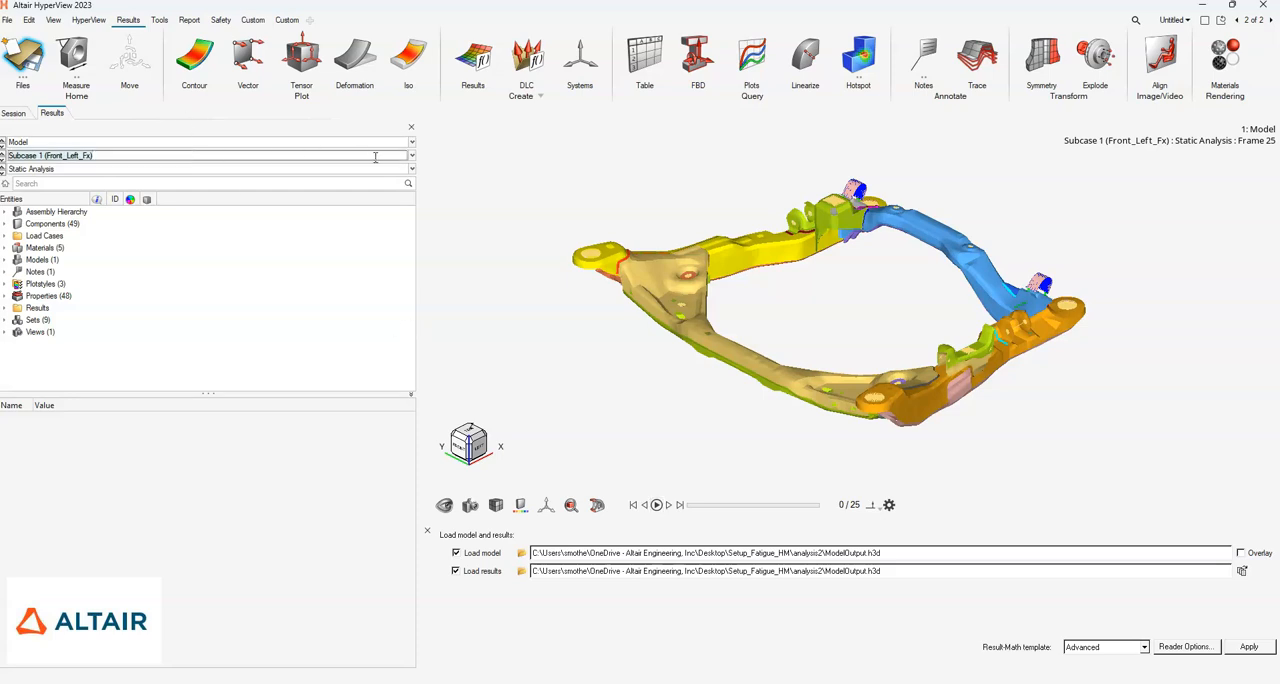
{"action": "left_click", "coordinate": [411, 158]}
{"action": "scroll", "coordinate": [239, 215], "scroll_direction": "down", "scroll_amount": 1}
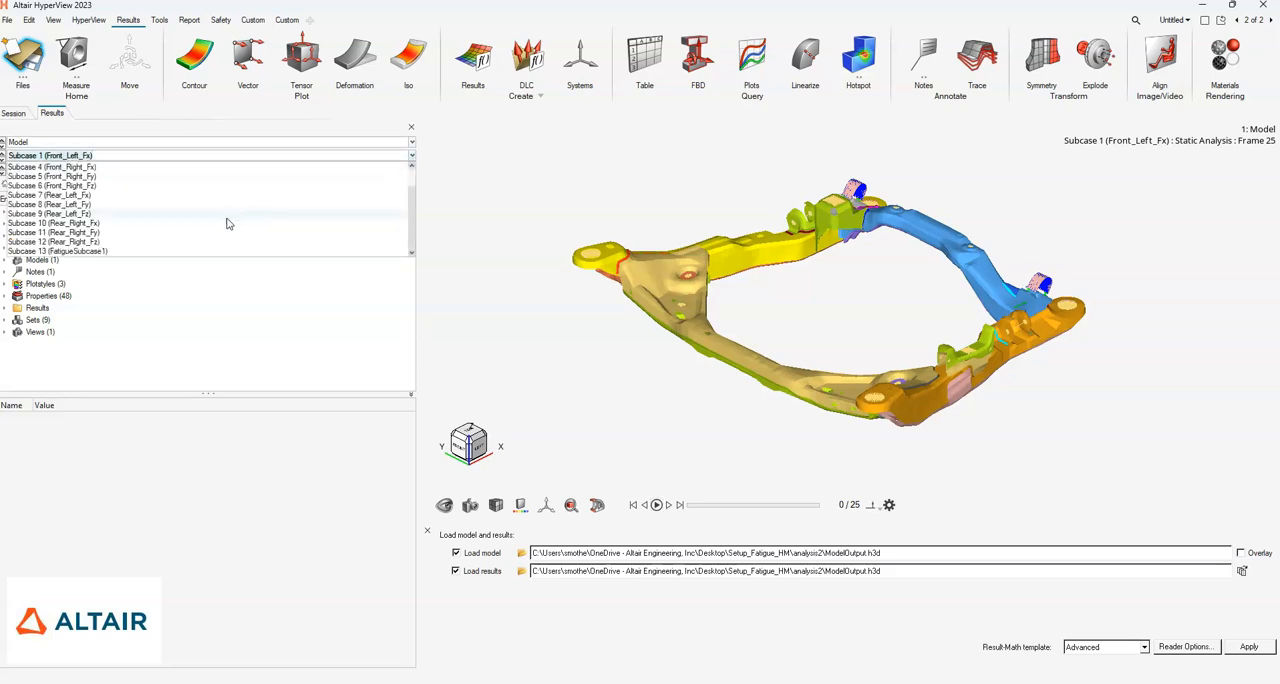
{"action": "left_click", "coordinate": [120, 250]}
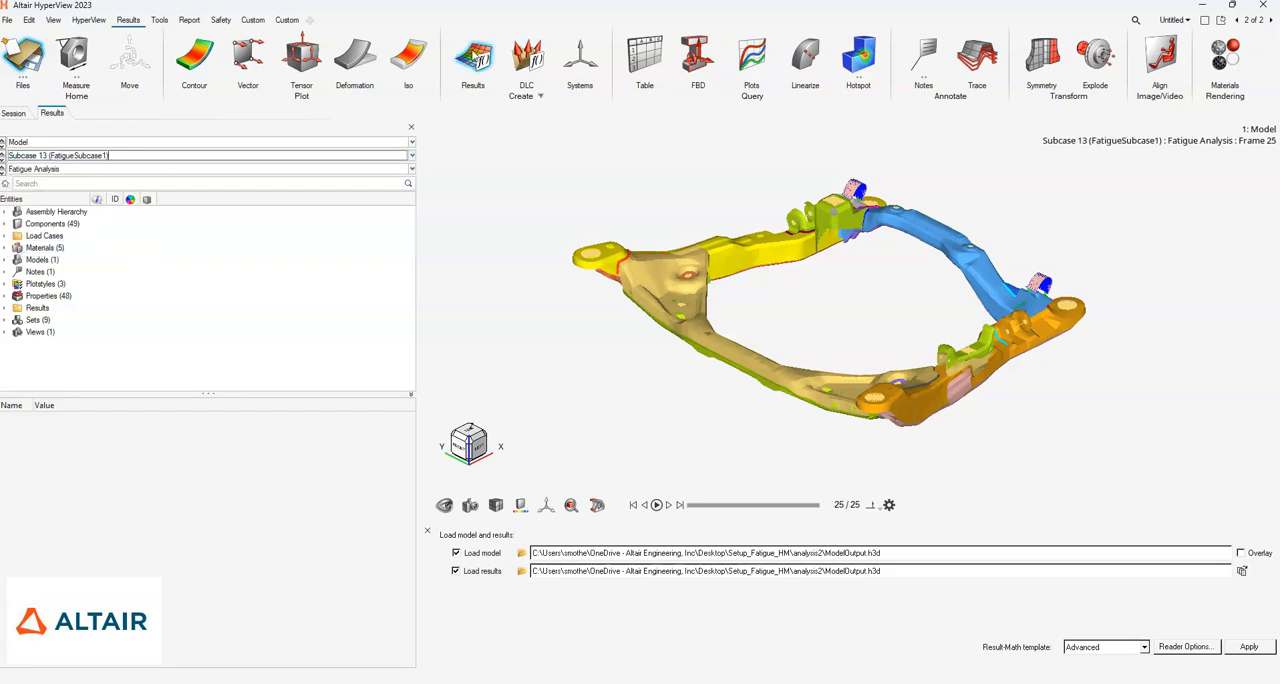
- Contour the Life (s) result on all displayed components of the cradle
{"action": "left_click", "coordinate": [196, 60]}
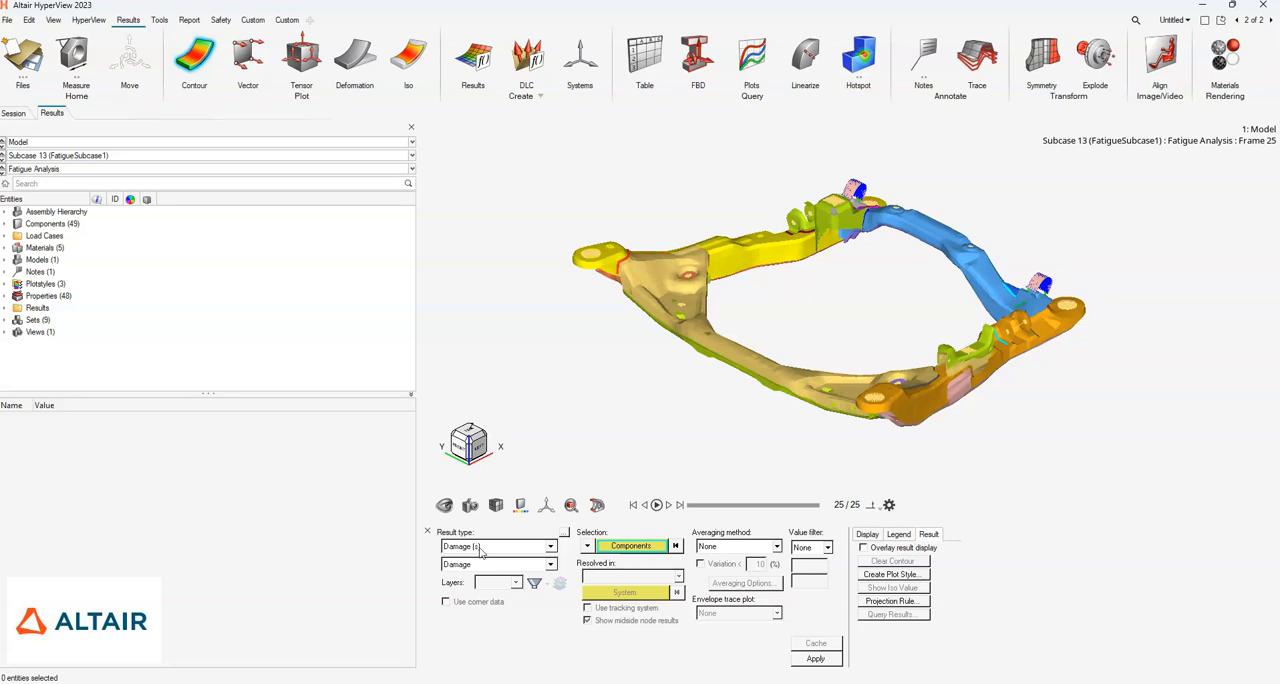
{"action": "left_click", "coordinate": [481, 547]}
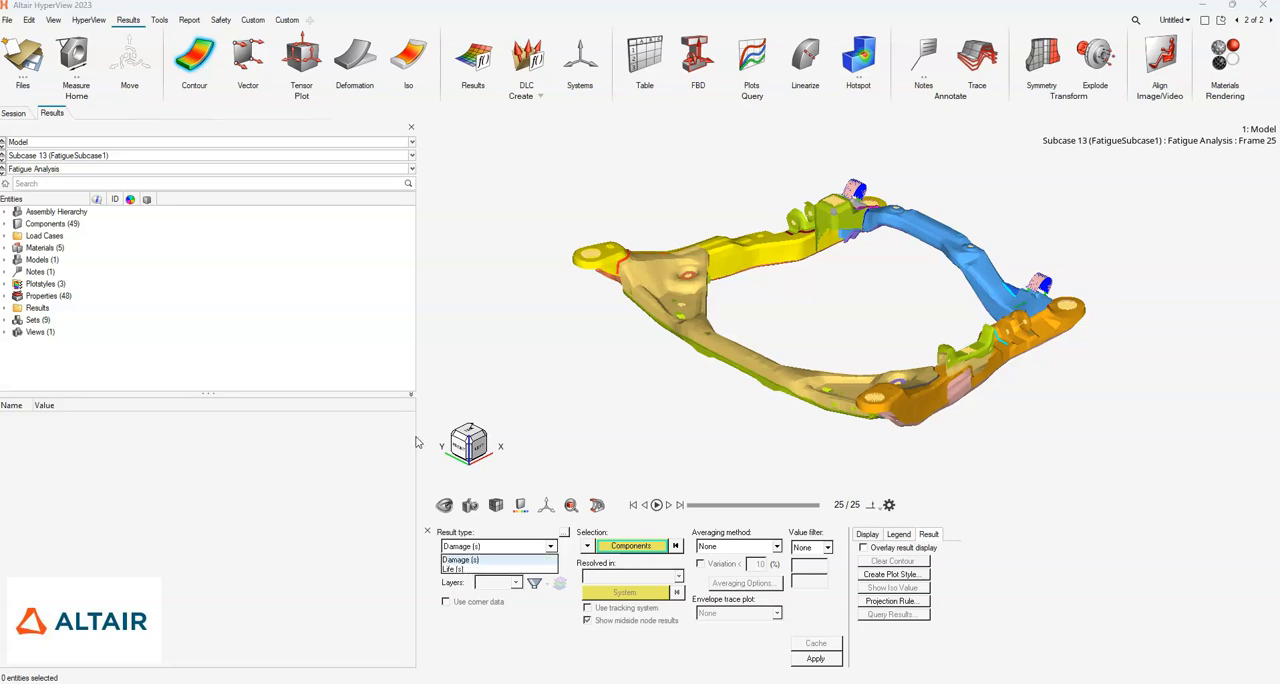
{"action": "left_click_drag", "start_coordinate": [421, 365], "coordinate": [374, 523]}
{"action": "left_click_drag", "start_coordinate": [418, 471], "coordinate": [477, 390]}
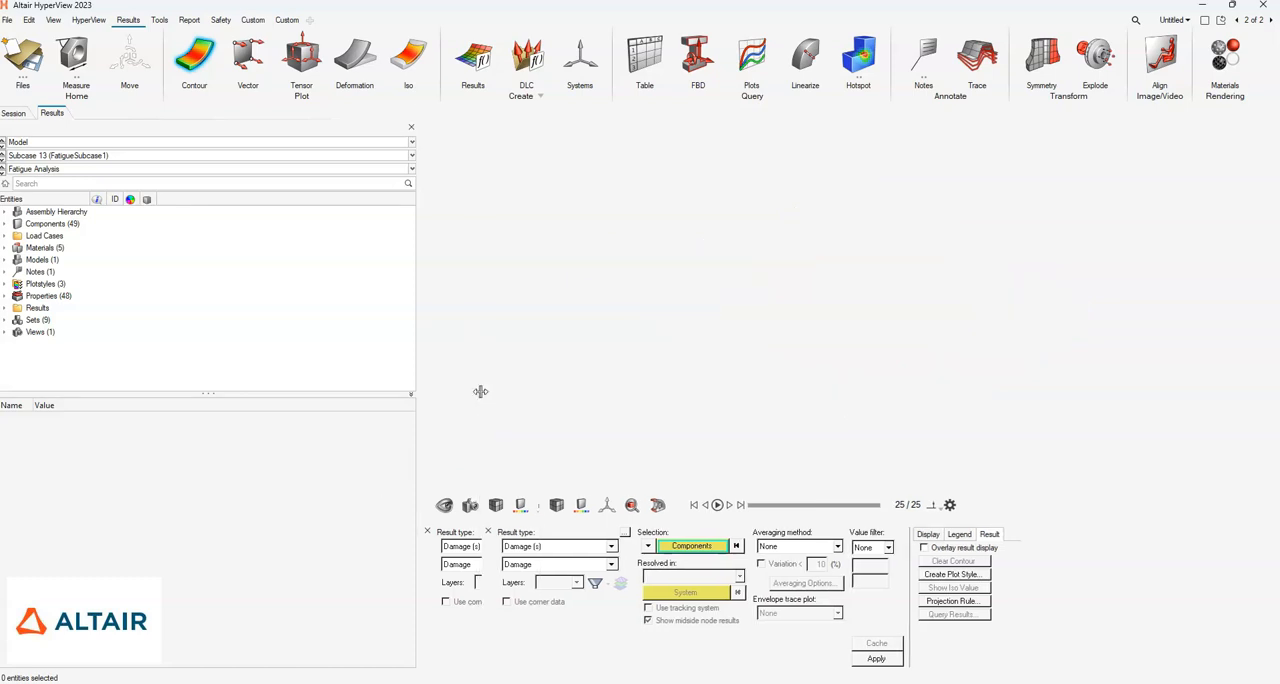
{"action": "left_click", "coordinate": [549, 548]}
{"action": "left_click", "coordinate": [533, 569]}
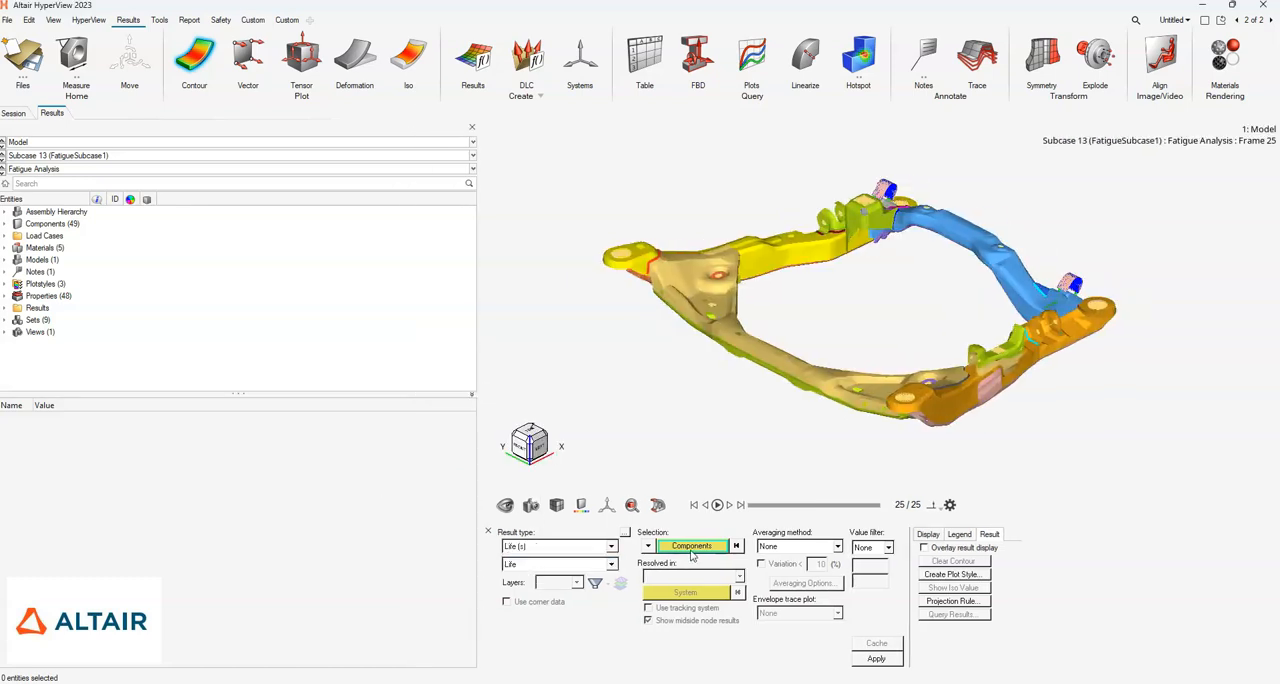
{"action": "left_click", "coordinate": [691, 547]}
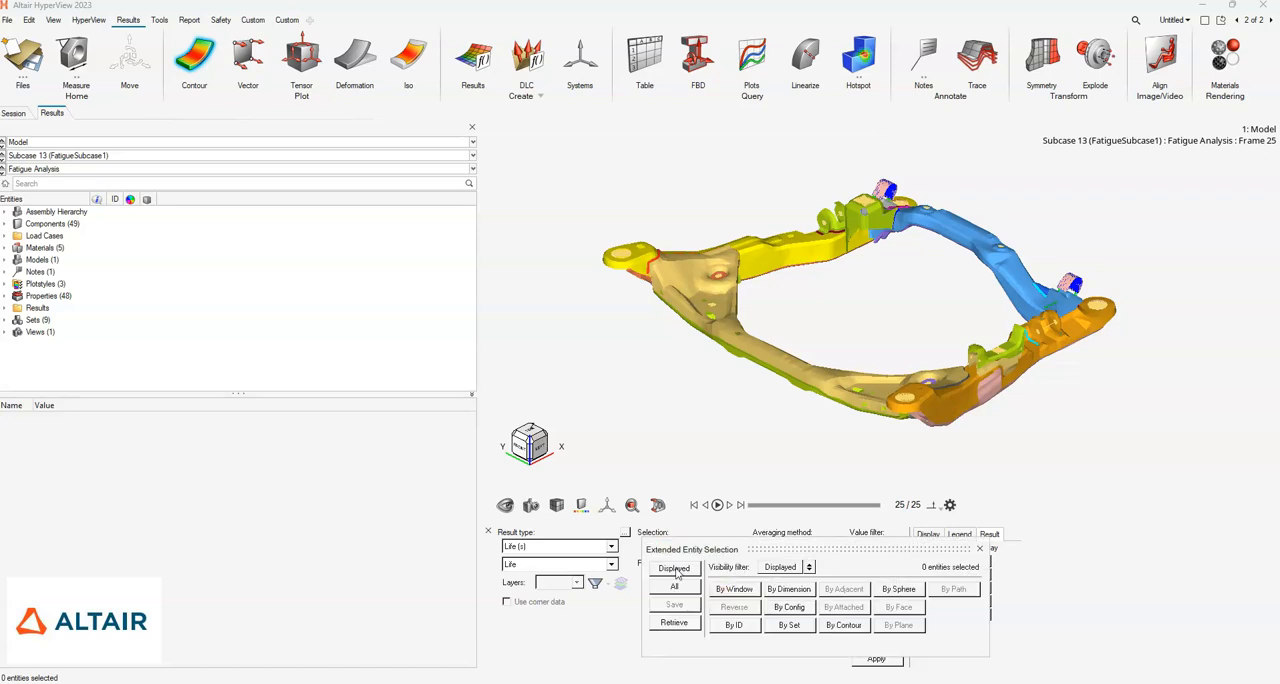
{"action": "left_click", "coordinate": [676, 569]}
{"action": "left_click", "coordinate": [873, 660]}
- Examine the life contour on the cradle, inspecting the low-life areas along the front cross member and corner bracket up close
{"action": "middle_click_drag", "start_coordinate": [647, 372], "coordinate": [469, 300]}
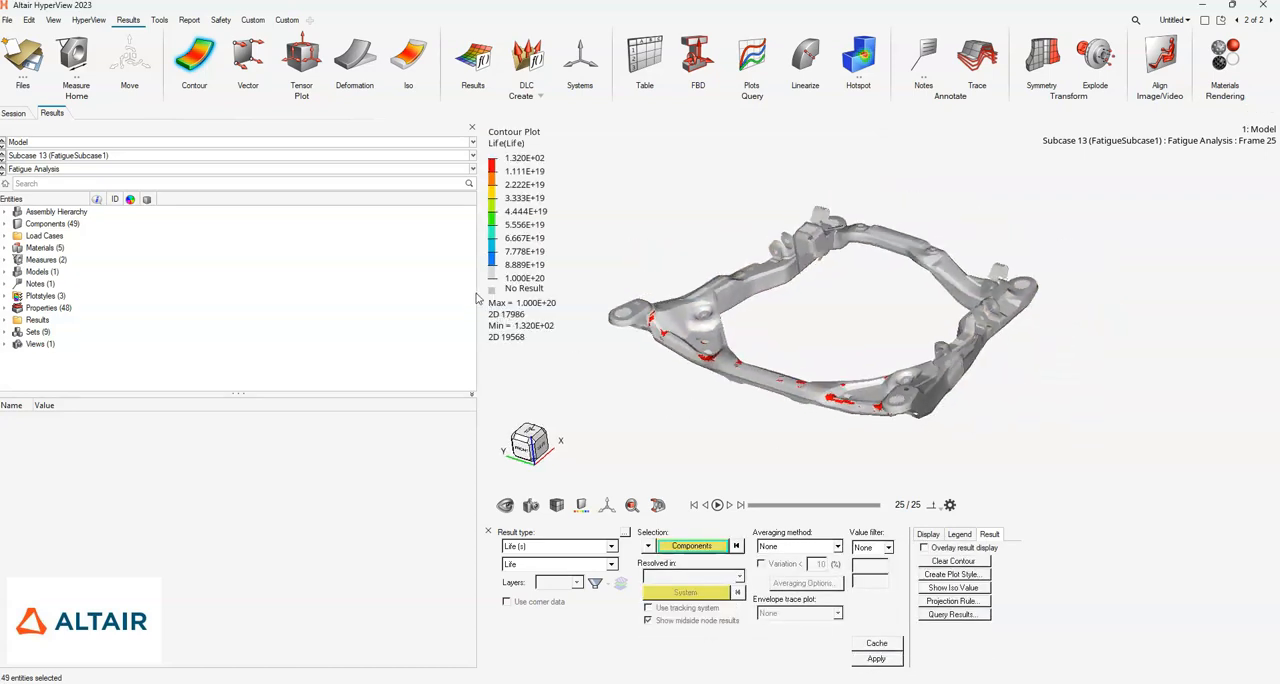
{"action": "left_click_drag", "start_coordinate": [478, 291], "coordinate": [234, 292]}
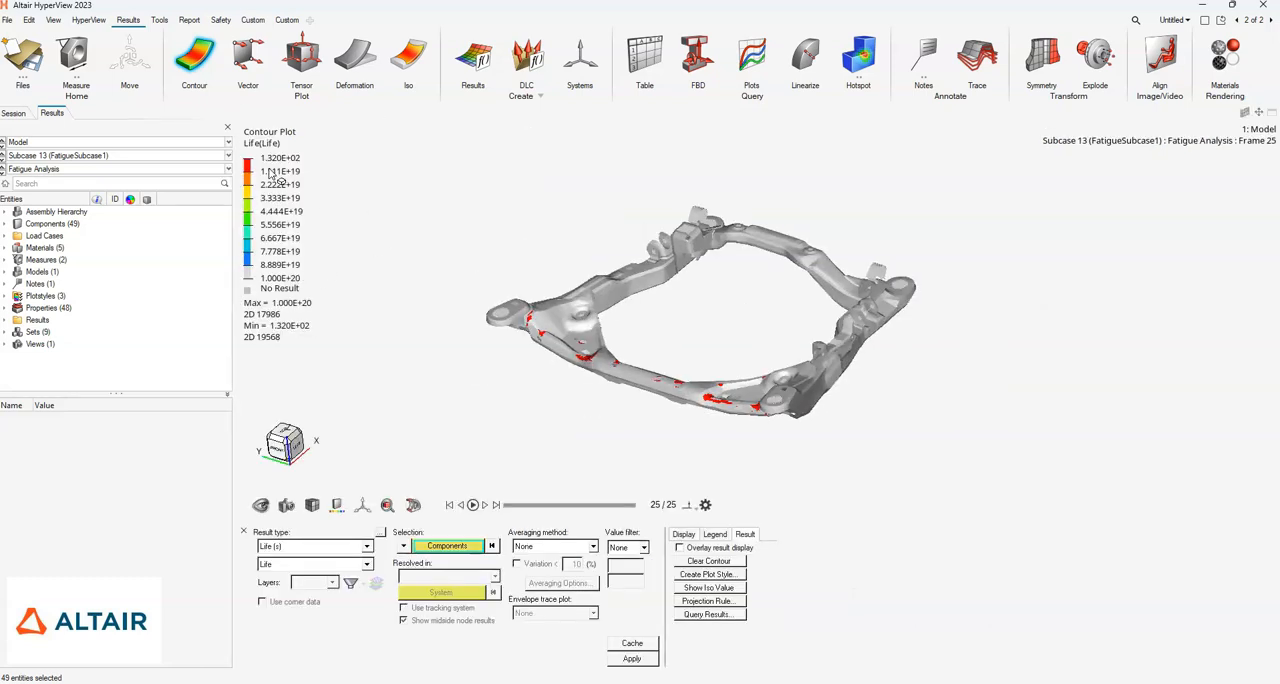
{"action": "middle_click_drag", "start_coordinate": [714, 371], "coordinate": [606, 340]}
{"action": "scroll", "coordinate": [575, 322], "scroll_direction": "up", "scroll_amount": 6}
{"action": "scroll", "coordinate": [675, 355], "scroll_direction": "down", "scroll_amount": 4}
{"action": "right_click_drag", "start_coordinate": [778, 416], "coordinate": [595, 320]}
{"action": "middle_click_drag", "start_coordinate": [595, 317], "coordinate": [526, 343]}
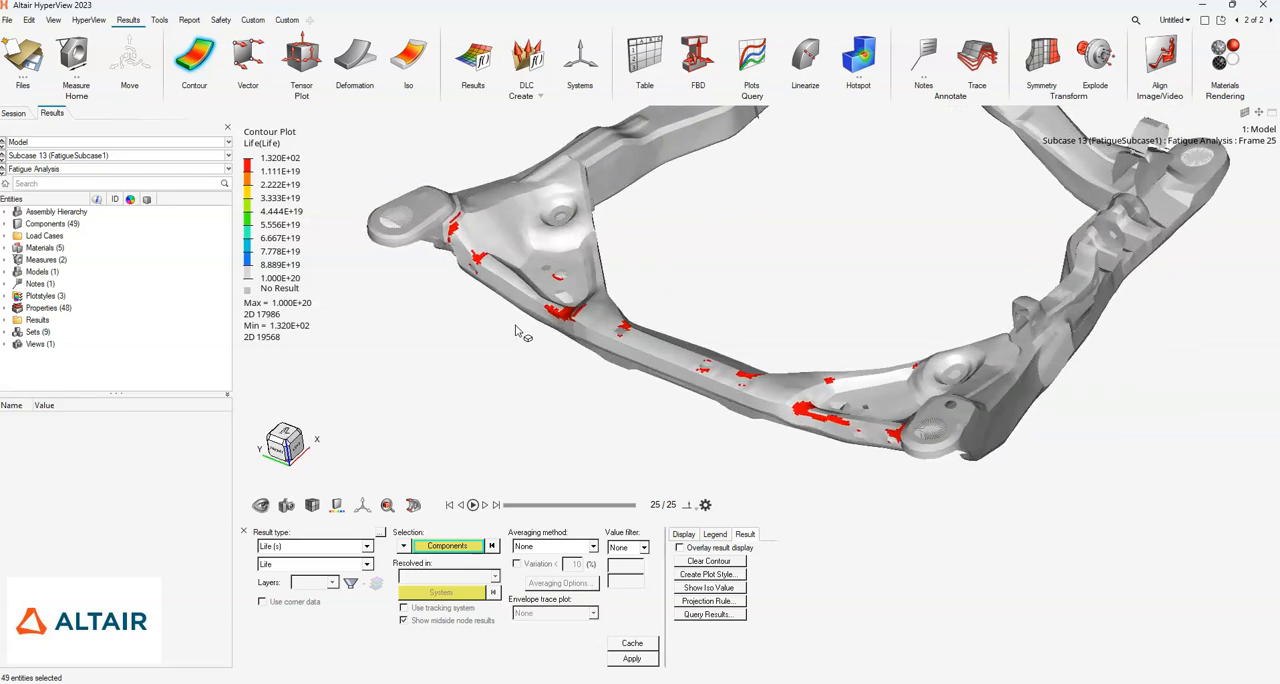
{"action": "scroll", "coordinate": [462, 161], "scroll_direction": "up", "scroll_amount": 3}
{"action": "scroll", "coordinate": [463, 167], "scroll_direction": "up", "scroll_amount": 3}
{"action": "mouse_move", "coordinate": [499, 287]}
{"action": "middle_mouse_down"}
{"action": "mouse_move", "coordinate": [497, 308]}
{"action": "mouse_move", "coordinate": [492, 288]}
{"action": "middle_mouse_up"}
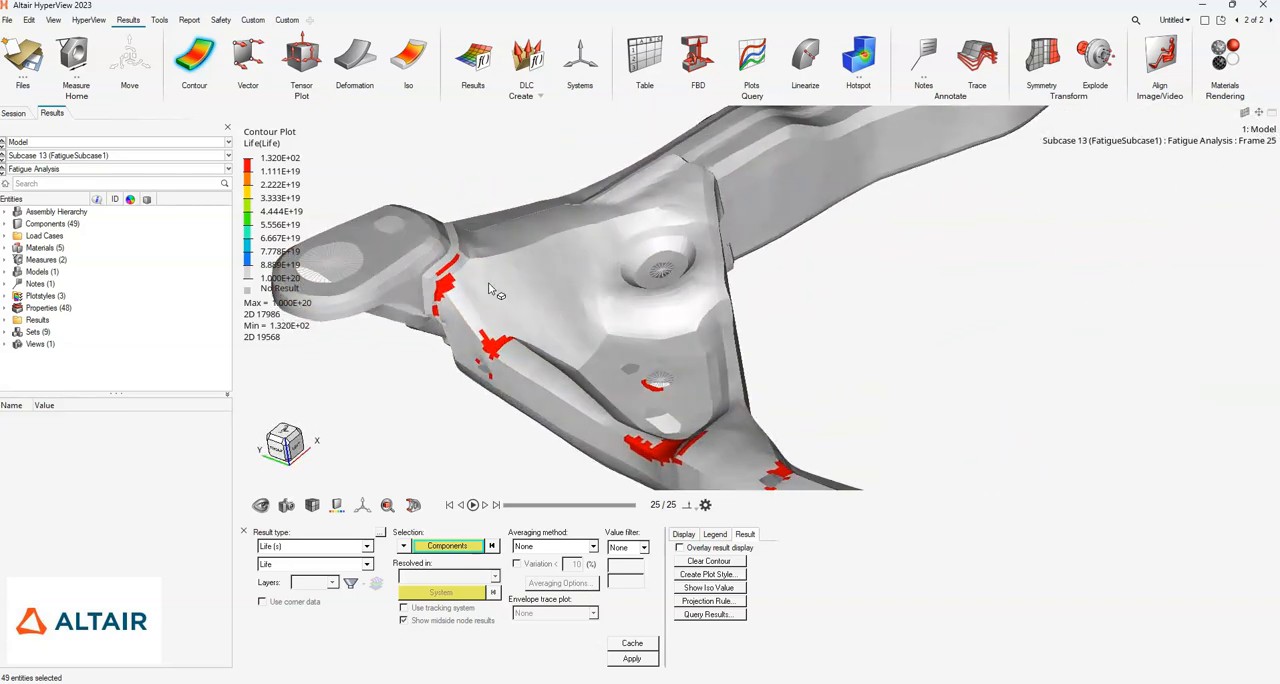
{"action": "scroll", "coordinate": [493, 290], "scroll_direction": "down", "scroll_amount": 4}
{"action": "right_click_drag", "start_coordinate": [503, 310], "coordinate": [607, 281]}
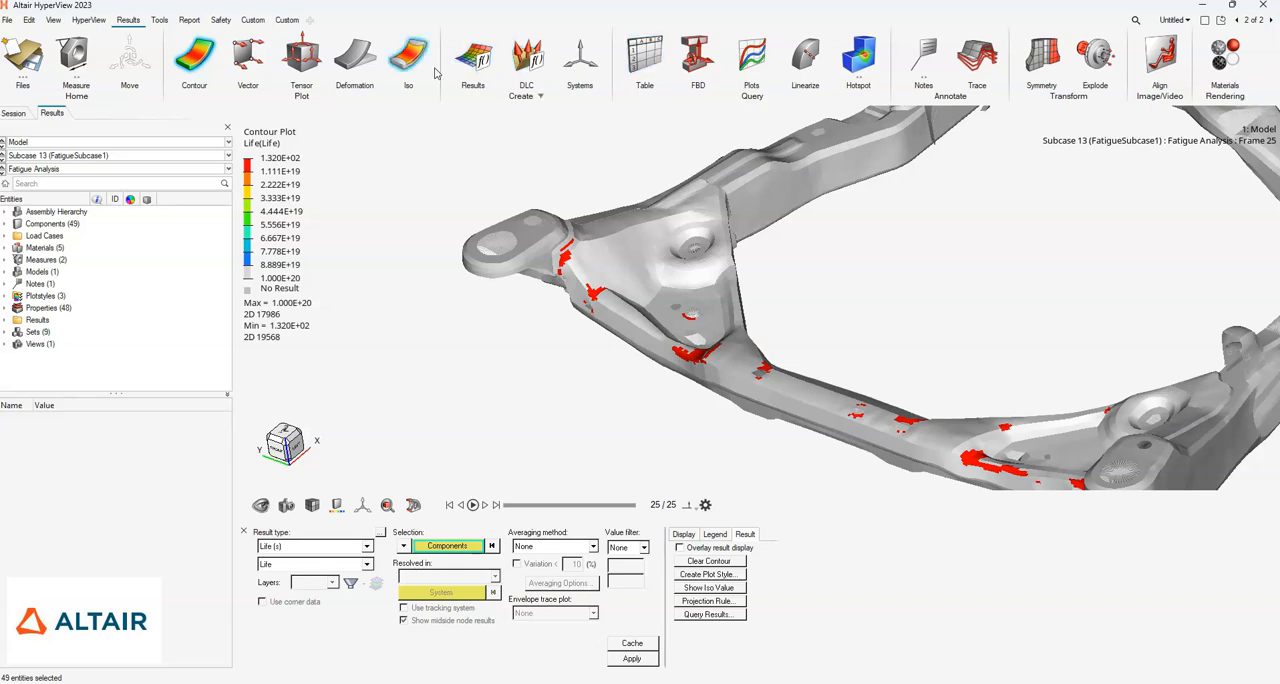
{"action": "left_click", "coordinate": [475, 58]}
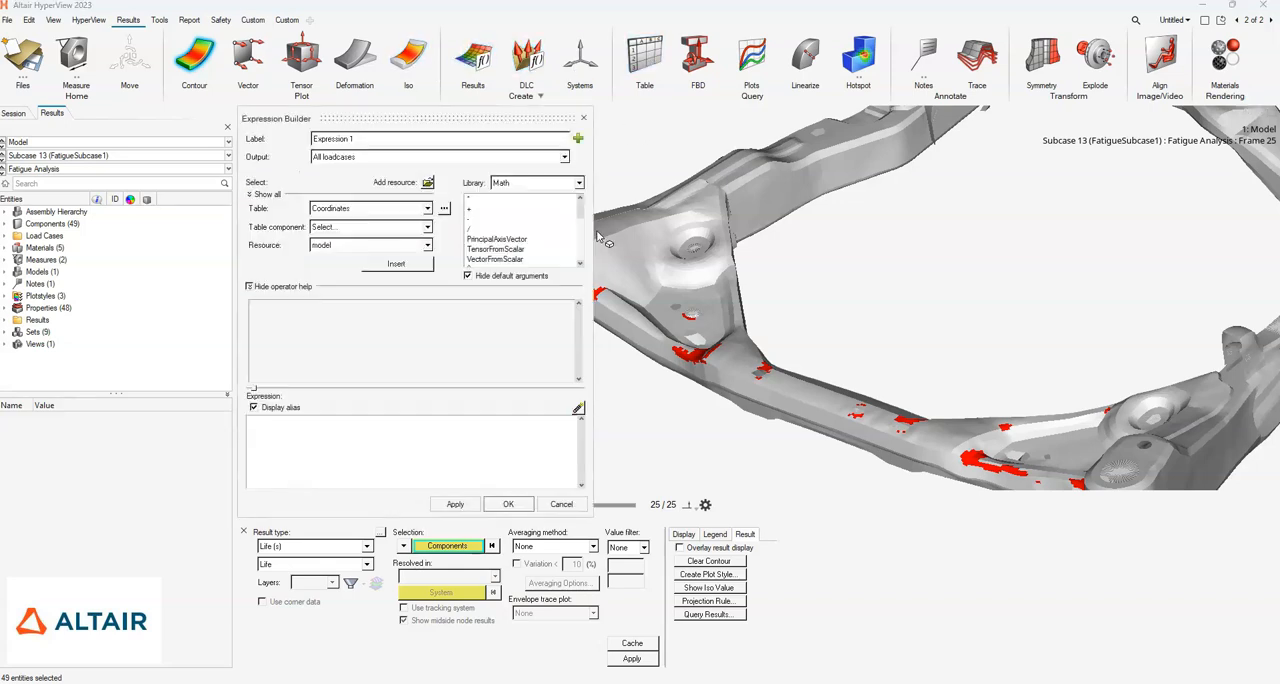
{"action": "left_click_drag", "start_coordinate": [449, 119], "coordinate": [266, 130]}
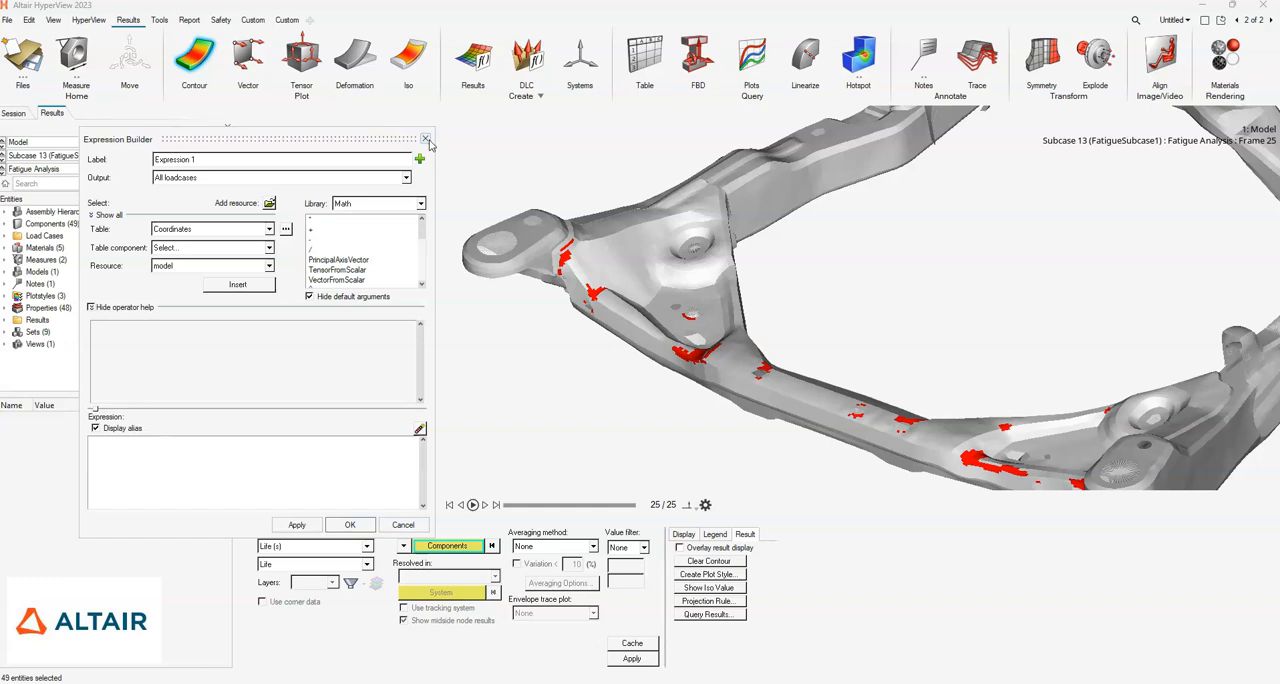
{"action": "left_click", "coordinate": [423, 130]}
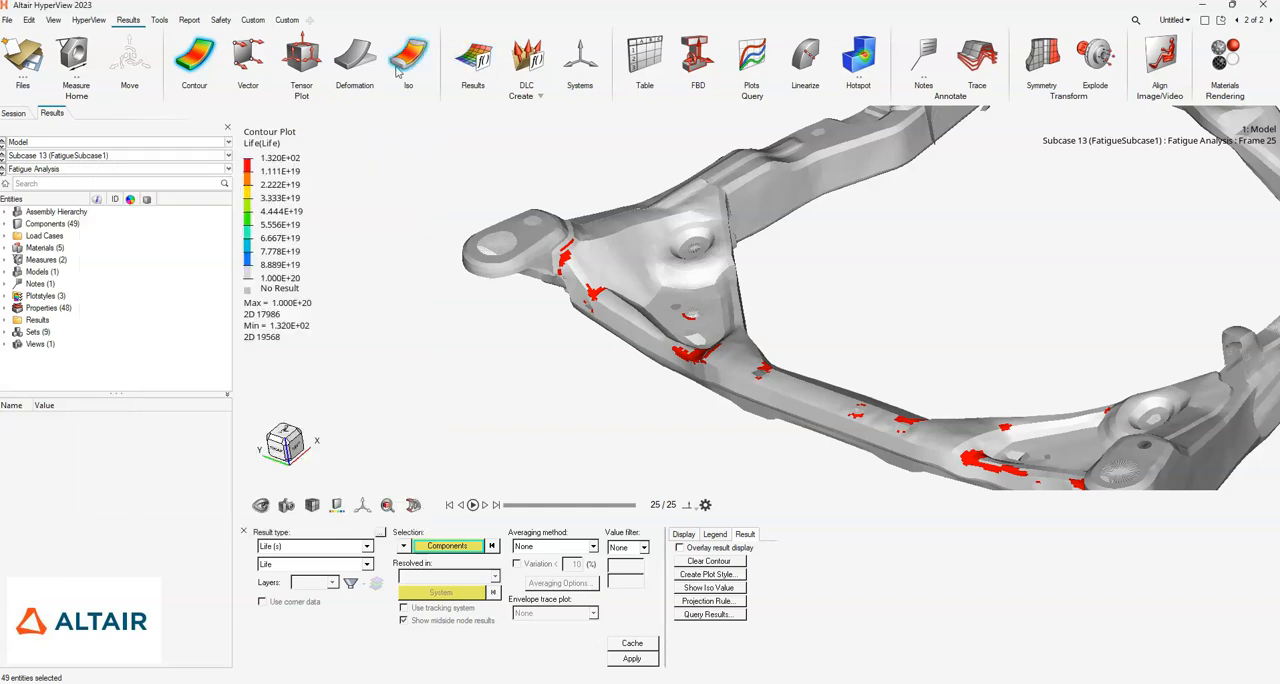
- Query elements 28315, 29315, 91858 and 91846 in the red low-life patches by the corner bracket in a results table
{"action": "left_click", "coordinate": [644, 55]}
{"action": "left_click_drag", "start_coordinate": [598, 277], "coordinate": [568, 265], "text": "ctrl"}
{"action": "scroll", "coordinate": [563, 254], "scroll_direction": "up", "scroll_amount": 3}
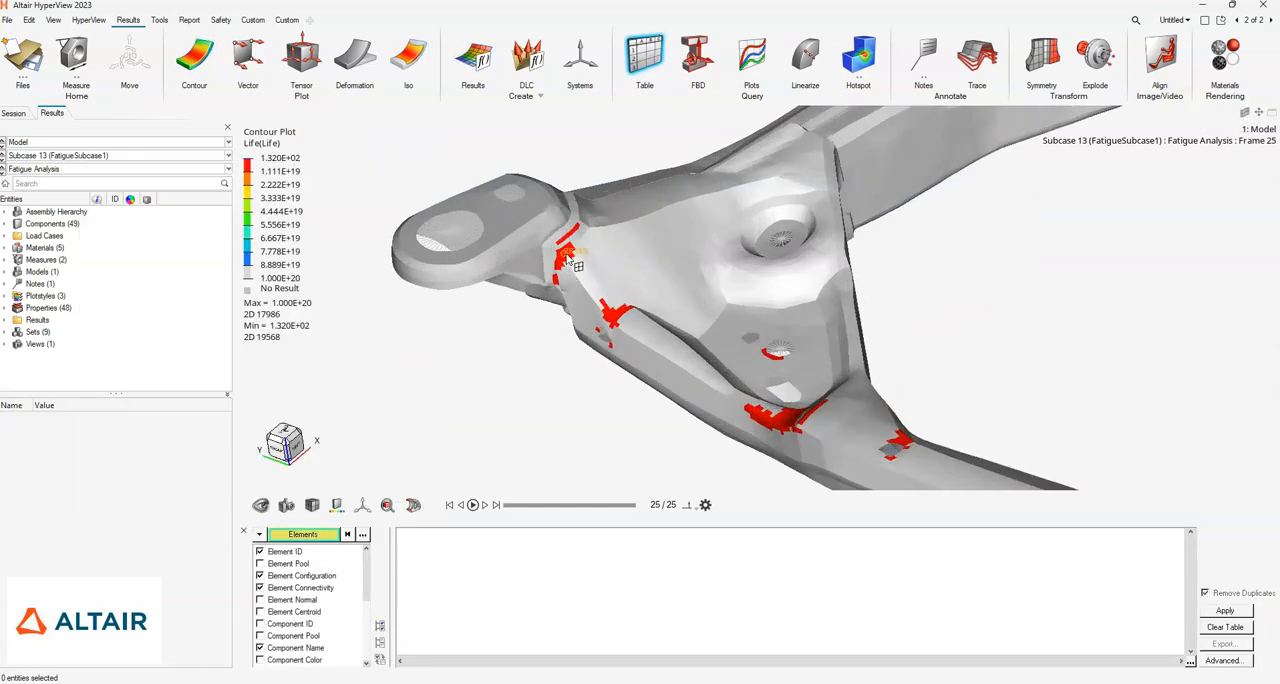
{"action": "left_click", "coordinate": [562, 251]}
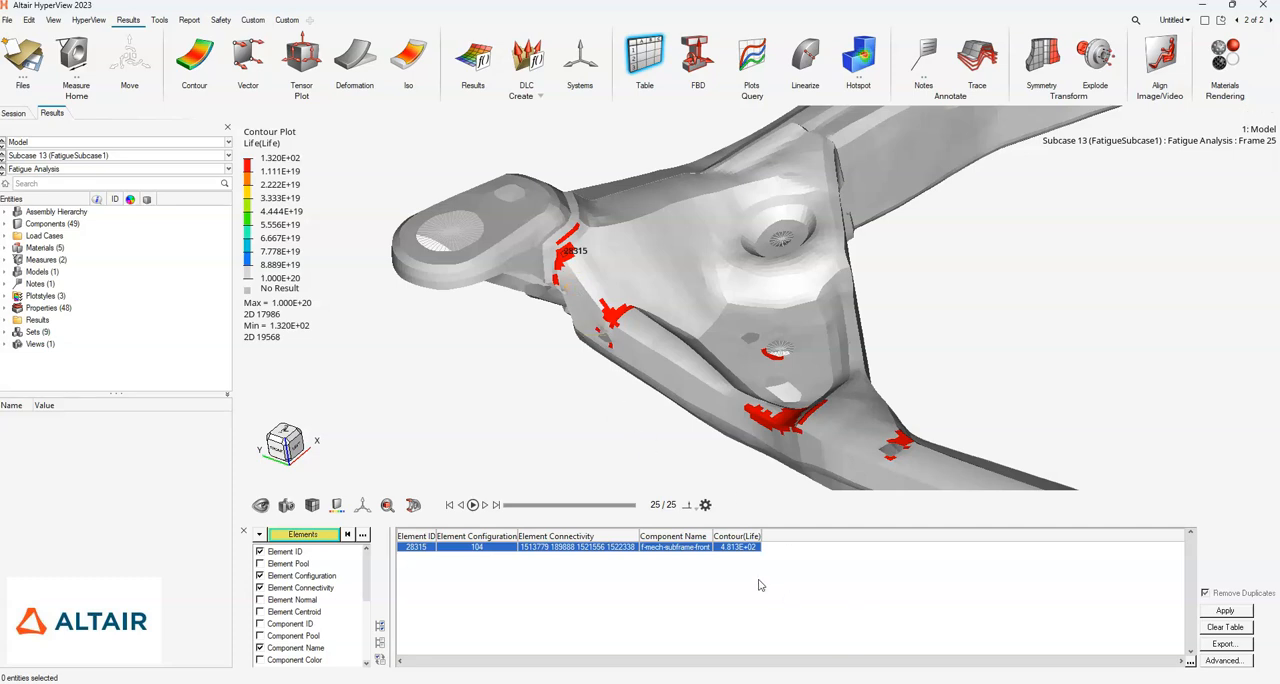
{"action": "scroll", "coordinate": [575, 258], "scroll_direction": "up", "scroll_amount": 3}
{"action": "left_click", "coordinate": [543, 265]}
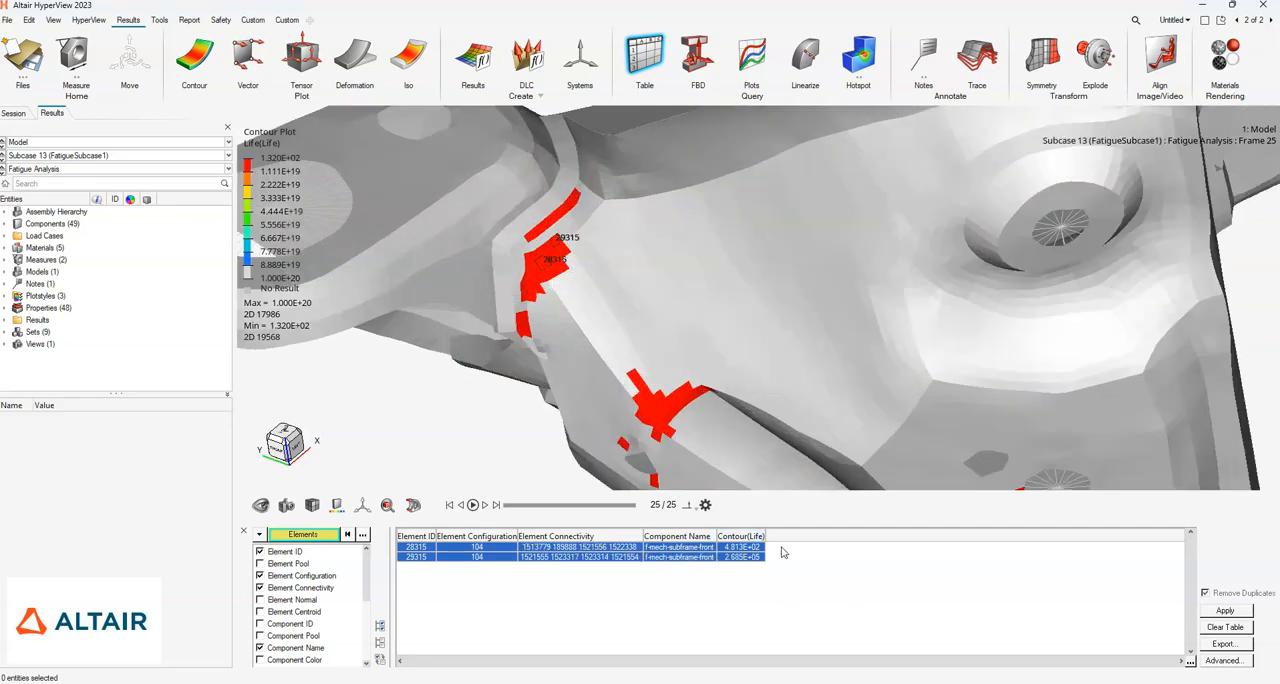
{"action": "right_click_drag", "start_coordinate": [686, 312], "coordinate": [972, 338]}
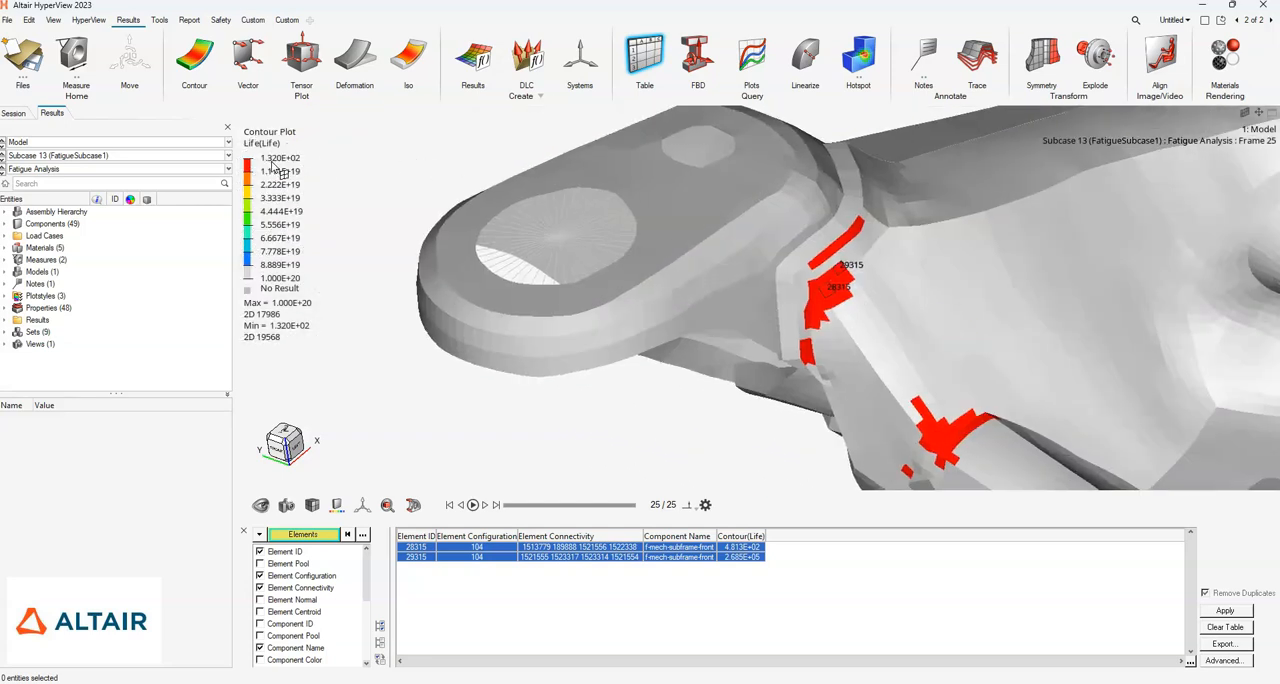
{"action": "left_click", "coordinate": [834, 254]}
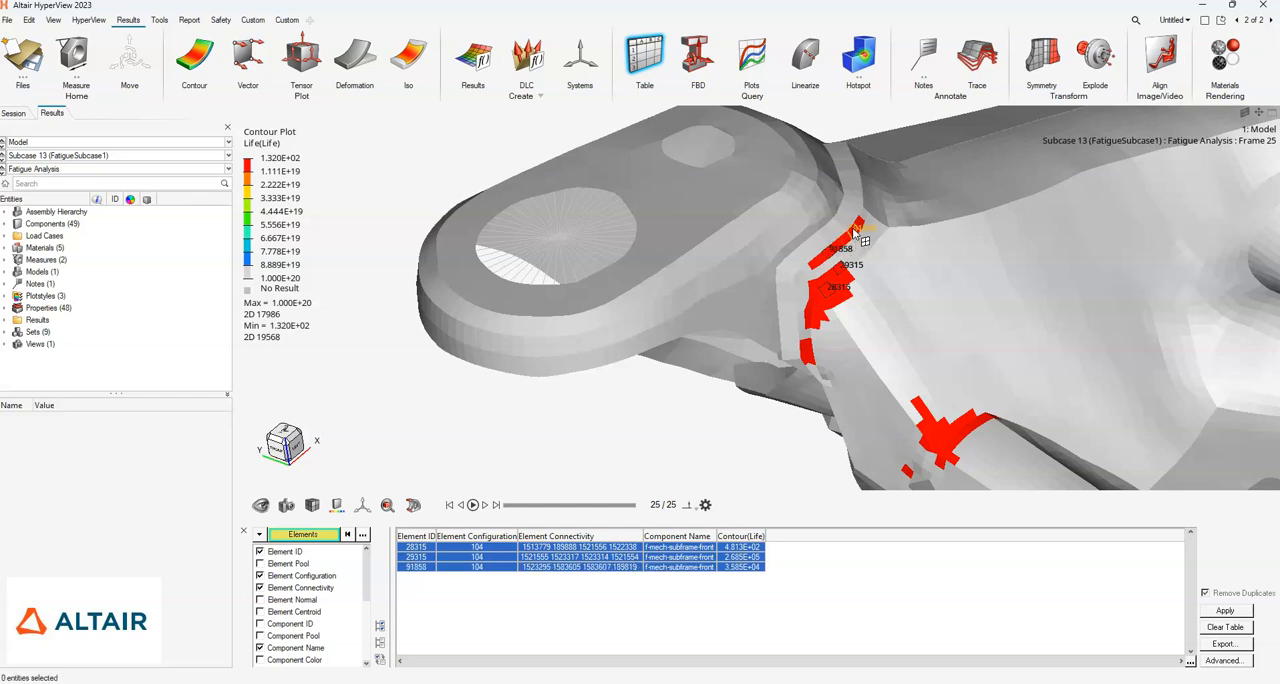
{"action": "left_click", "coordinate": [862, 232]}
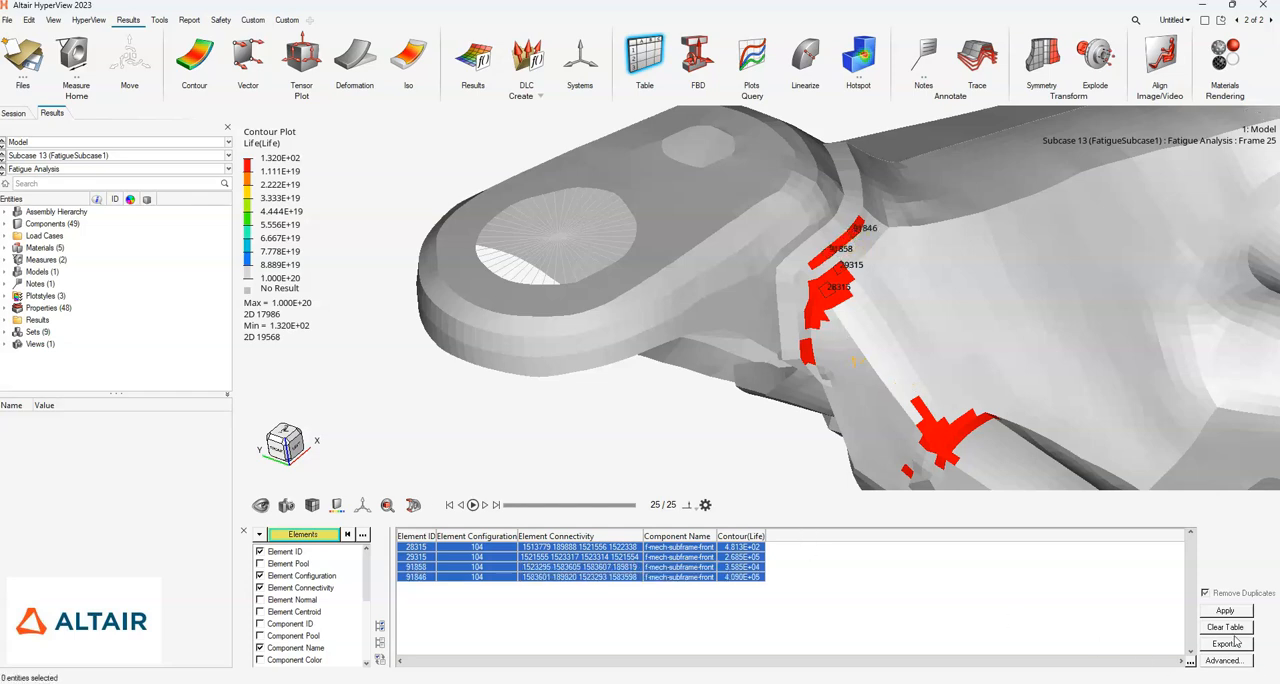
- Set the second value of the life contour legend to 1000 and view the recoloured low-life area by the corner bracket
{"action": "scroll", "coordinate": [806, 345], "scroll_direction": "down", "scroll_amount": 3}
{"action": "right_click_drag", "start_coordinate": [860, 363], "coordinate": [812, 322]}
{"action": "double_click", "coordinate": [278, 172]}
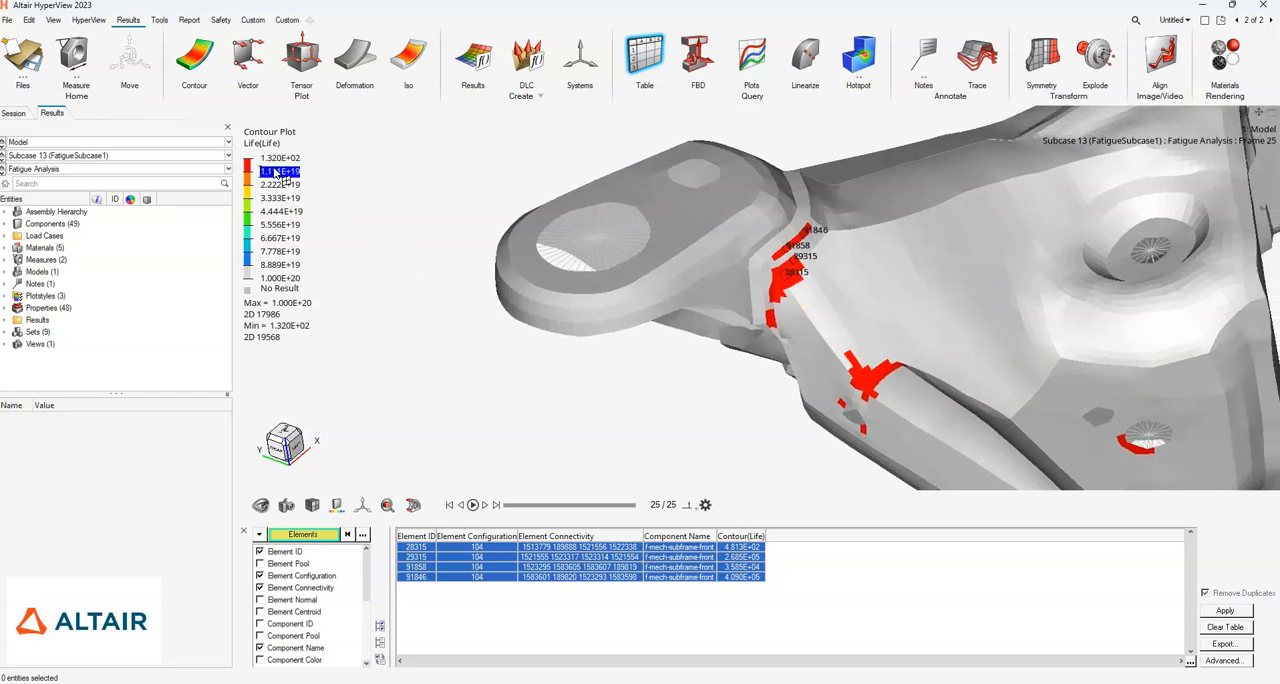
{"action": "type", "text": "1."}
{"action": "type", "text": "000"}
{"action": "key", "text": "Return"}
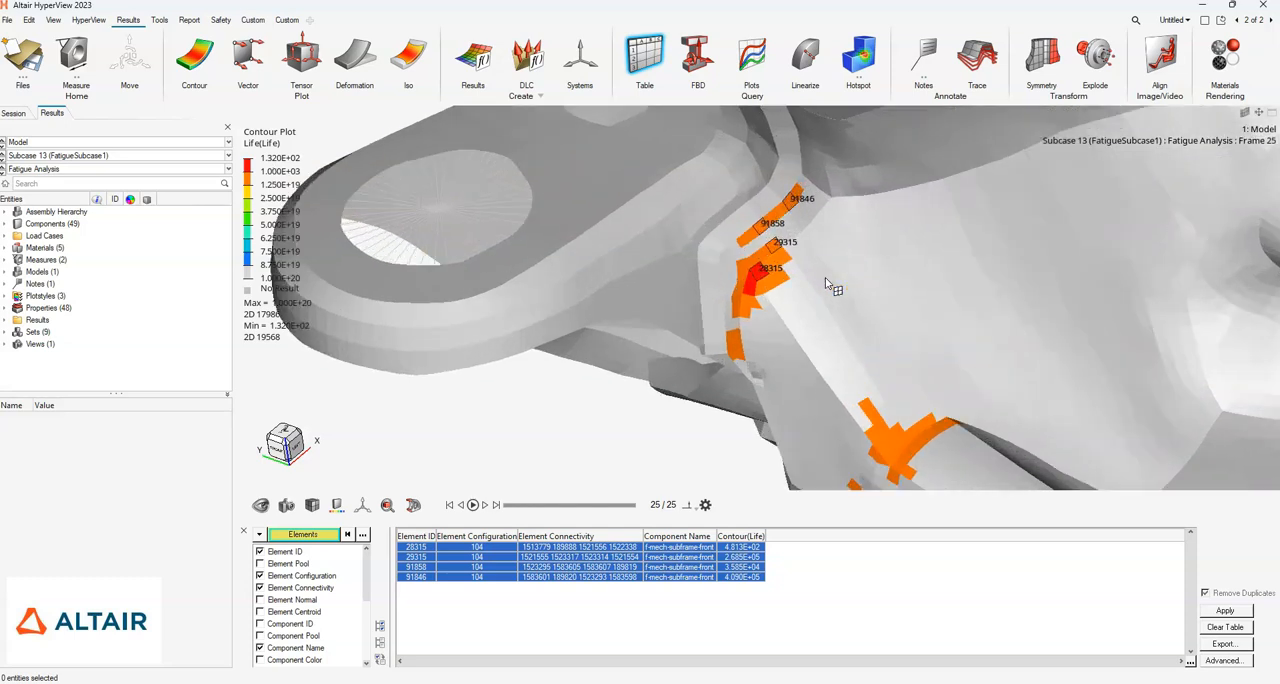
{"action": "scroll", "coordinate": [835, 290], "scroll_direction": "up", "scroll_amount": 2}
{"action": "middle_click_drag", "start_coordinate": [812, 330], "coordinate": [838, 347]}
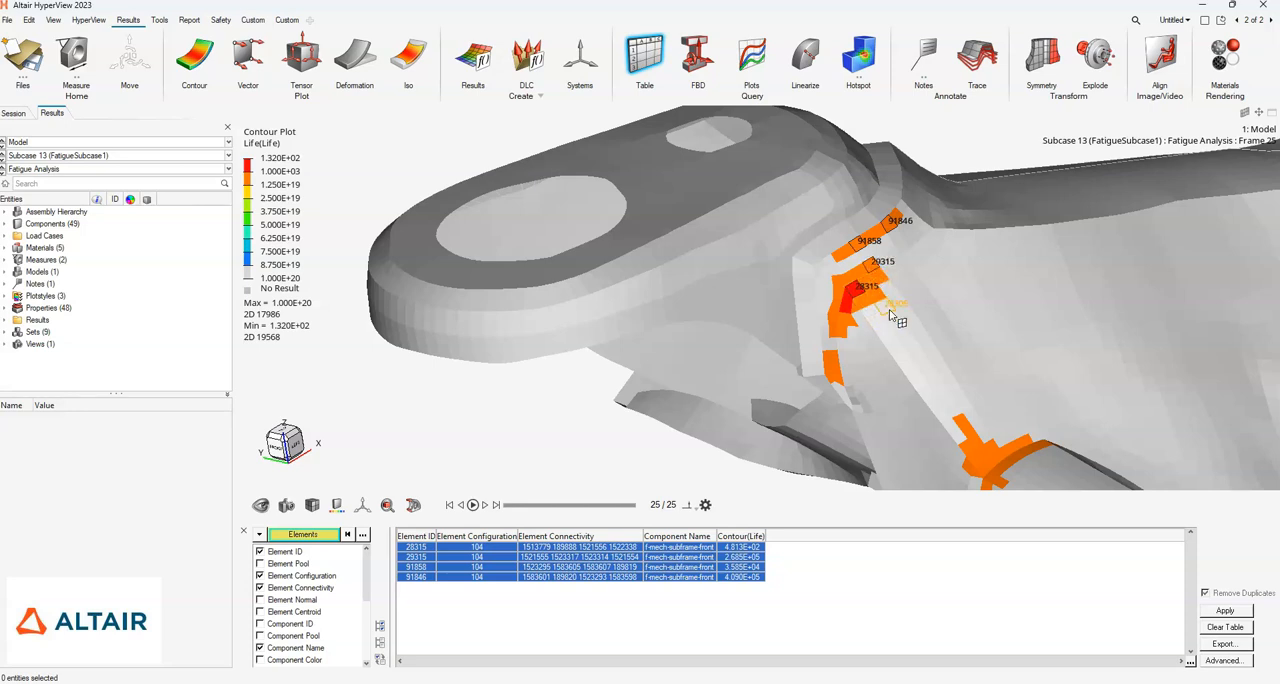
{"action": "middle_click_drag", "start_coordinate": [852, 342], "coordinate": [700, 265]}
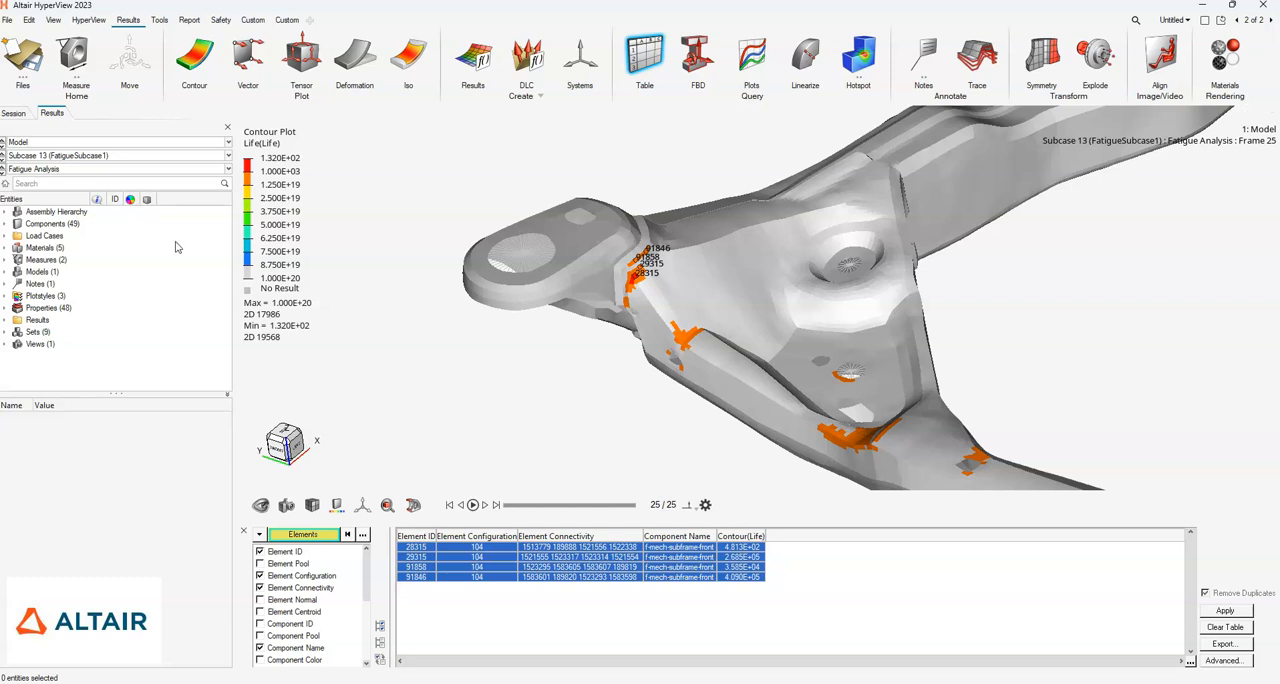
{"action": "left_click", "coordinate": [73, 55]}
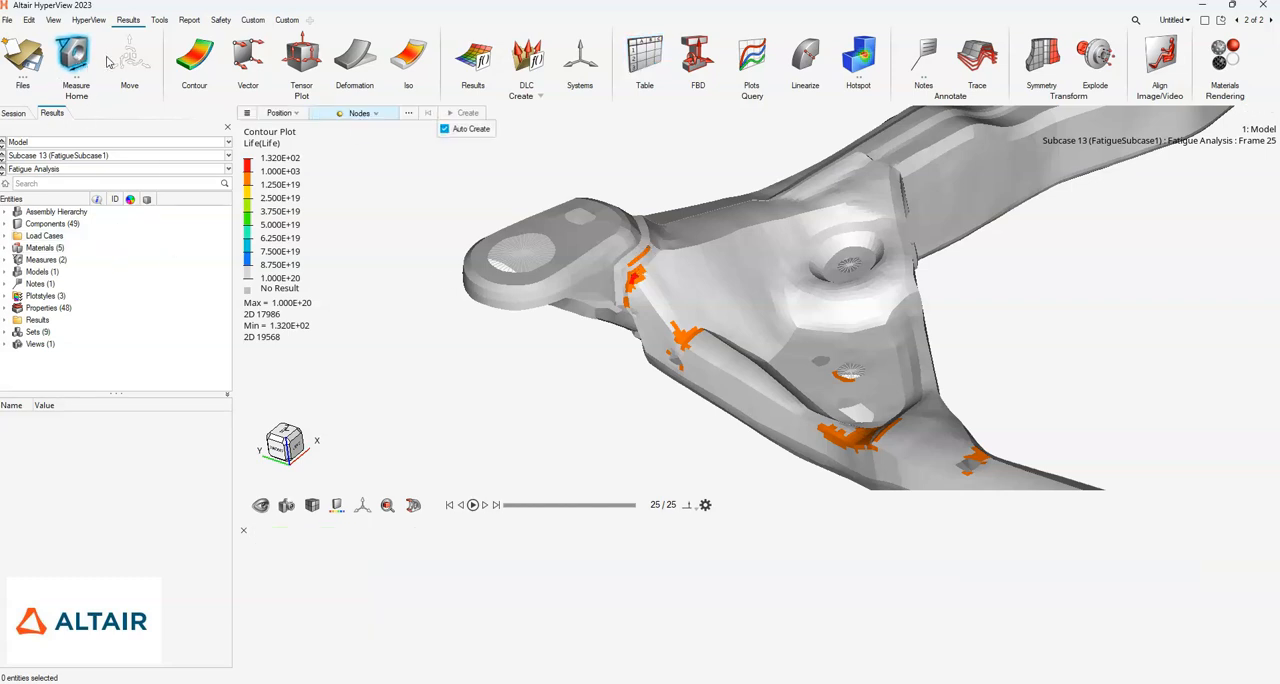
{"action": "left_click", "coordinate": [72, 56]}
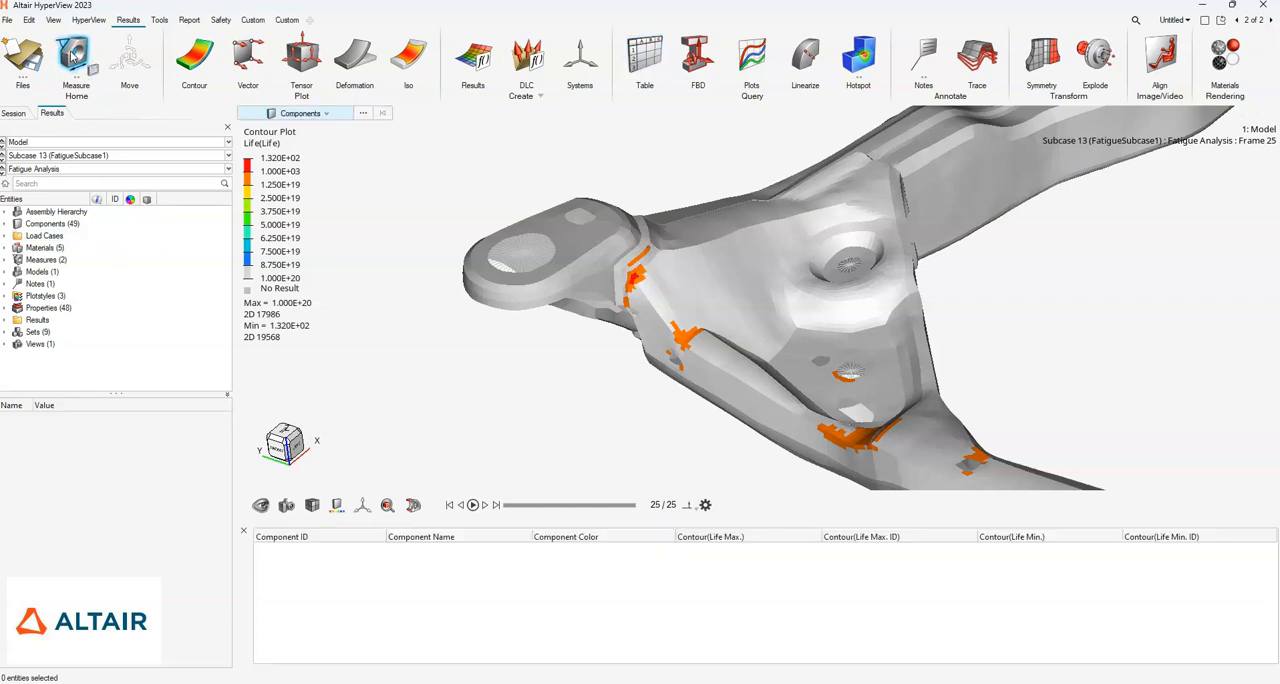
{"action": "left_click", "coordinate": [327, 114]}
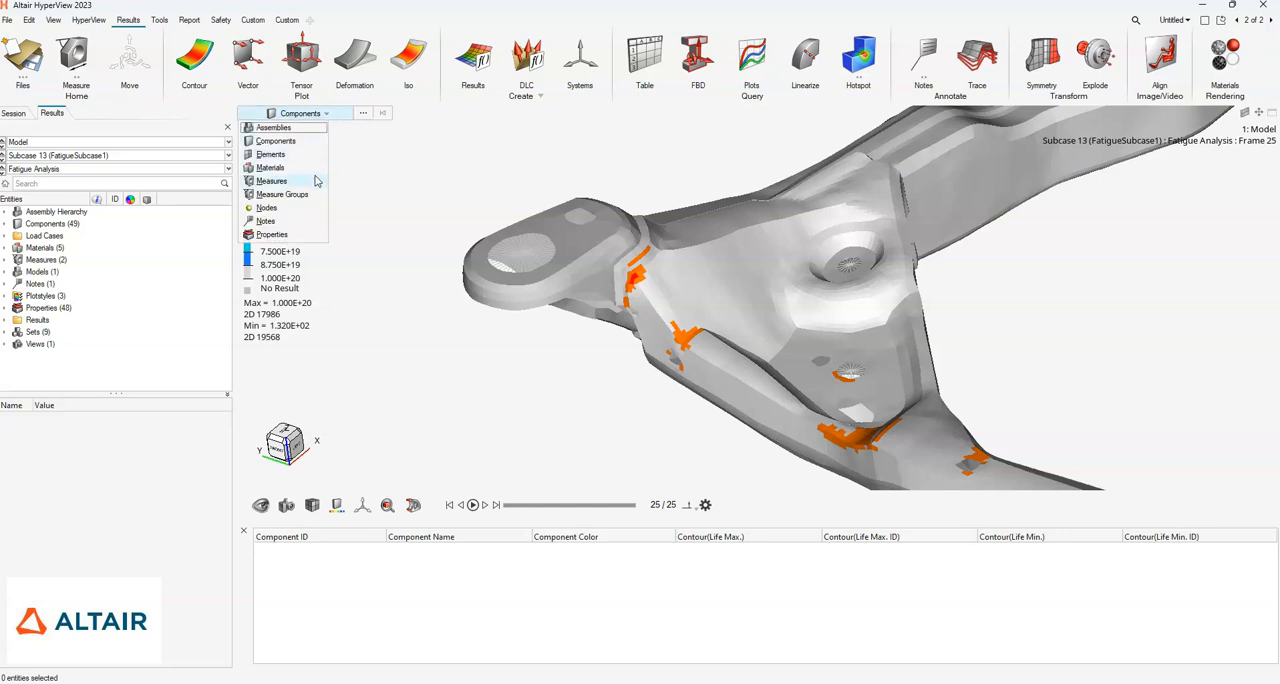
- Create elemental contour measures on elements 28315 and 19561 in the red hotspot and 28317 in the adjacent orange patch
{"action": "left_click", "coordinate": [77, 55]}
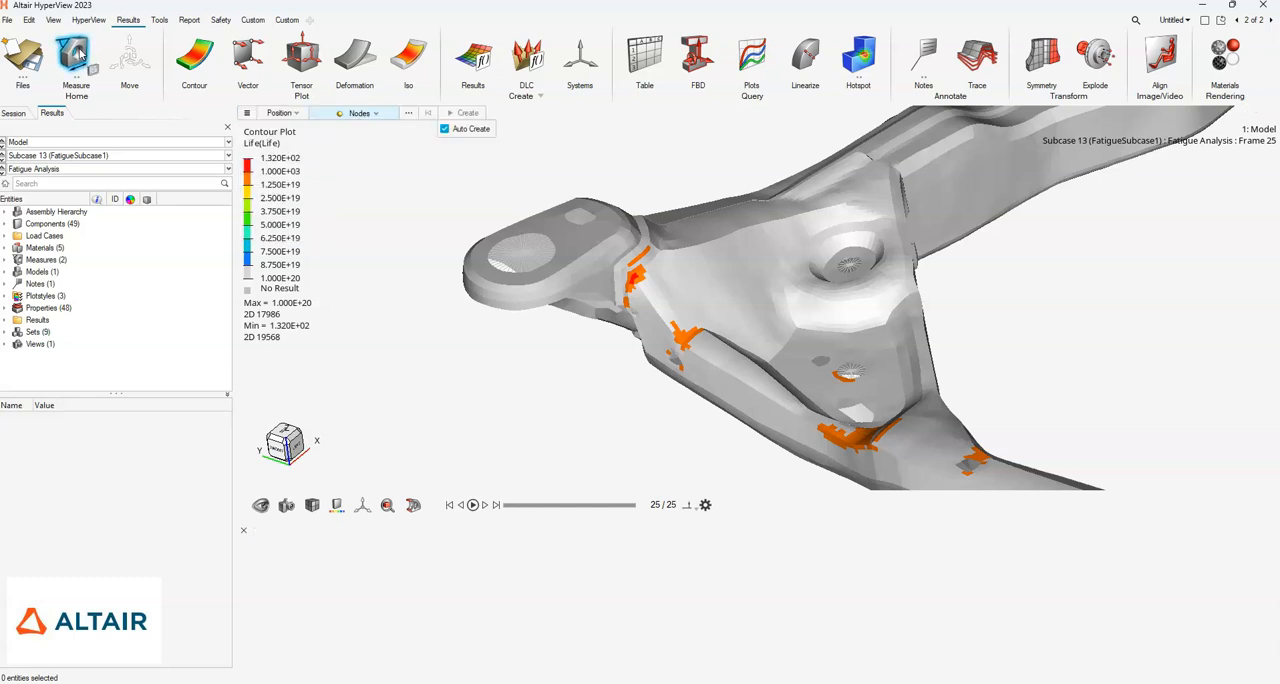
{"action": "left_click", "coordinate": [283, 113]}
{"action": "left_click", "coordinate": [290, 228]}
{"action": "scroll", "coordinate": [640, 280], "scroll_direction": "up", "scroll_amount": 5}
{"action": "left_click", "coordinate": [612, 272]}
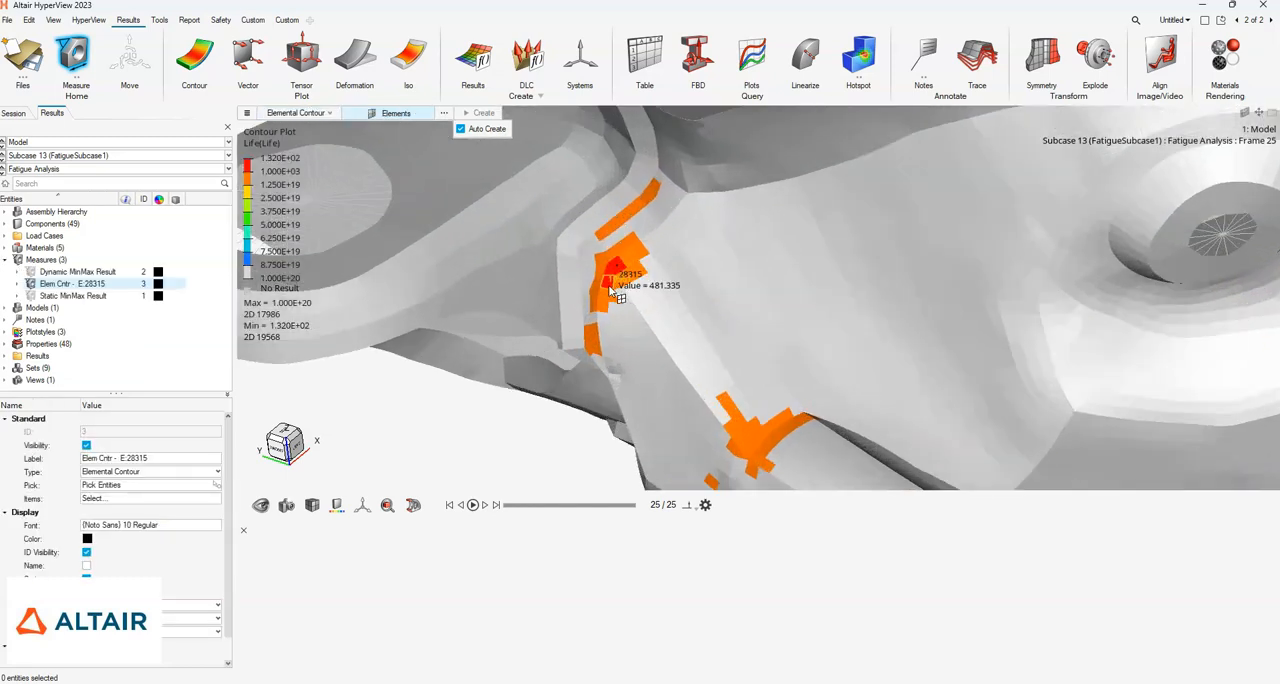
{"action": "left_click", "coordinate": [608, 283]}
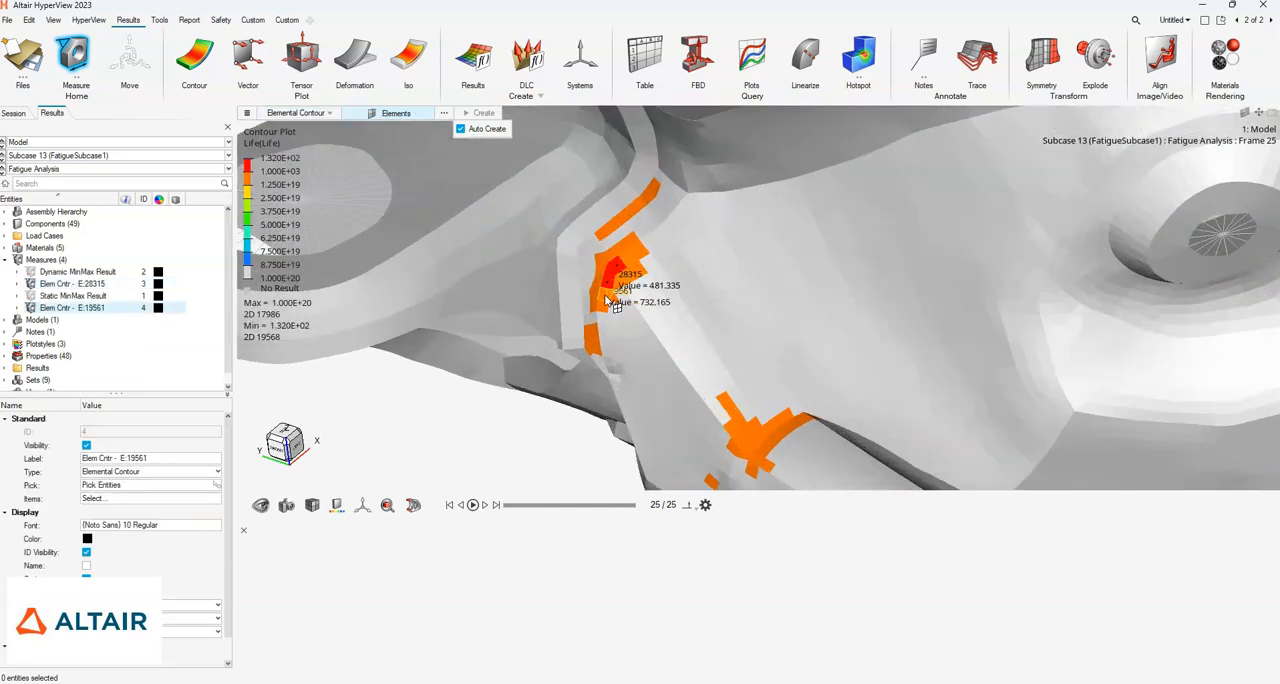
{"action": "scroll", "coordinate": [717, 363], "scroll_direction": "up", "scroll_amount": 4}
{"action": "right_click_drag", "start_coordinate": [730, 366], "coordinate": [811, 364]}
{"action": "scroll", "coordinate": [782, 322], "scroll_direction": "down", "scroll_amount": 3}
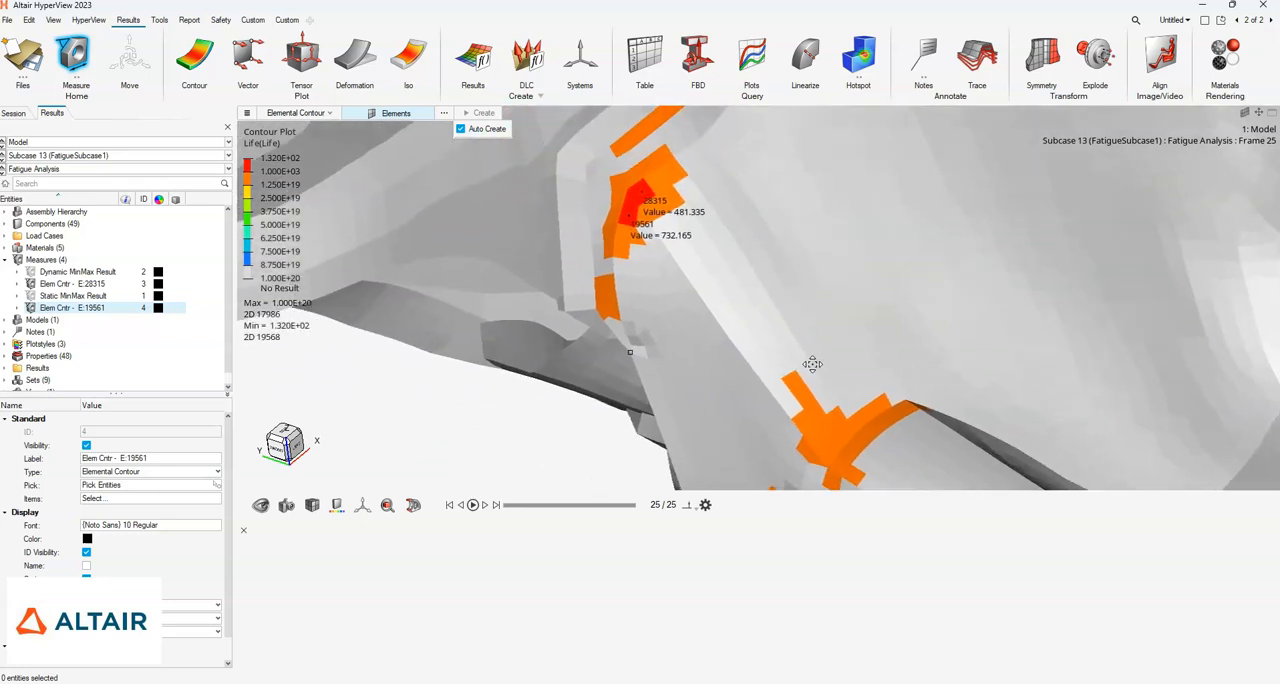
{"action": "left_click", "coordinate": [798, 388]}
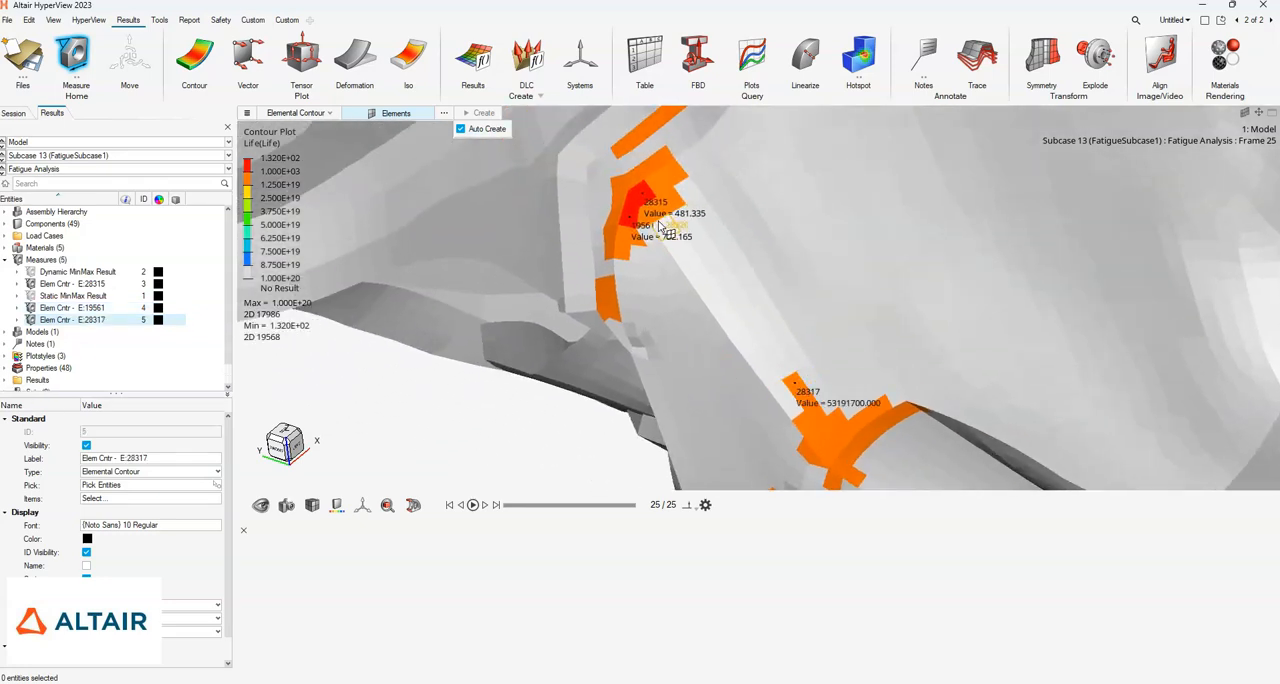
- Examine the rescaled life contour around the measured elements, along the front cross member and over the whole cradle
{"action": "right_click_drag", "start_coordinate": [730, 304], "coordinate": [787, 345]}
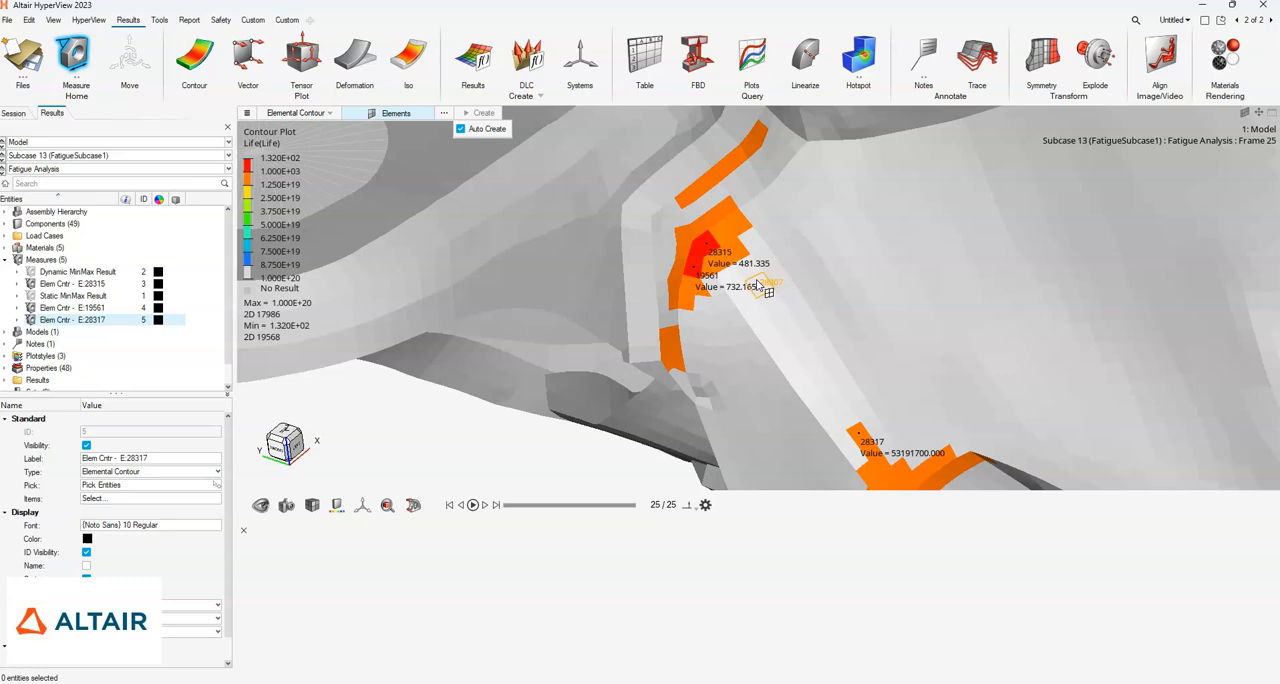
{"action": "scroll", "coordinate": [843, 338], "scroll_direction": "down", "scroll_amount": 5}
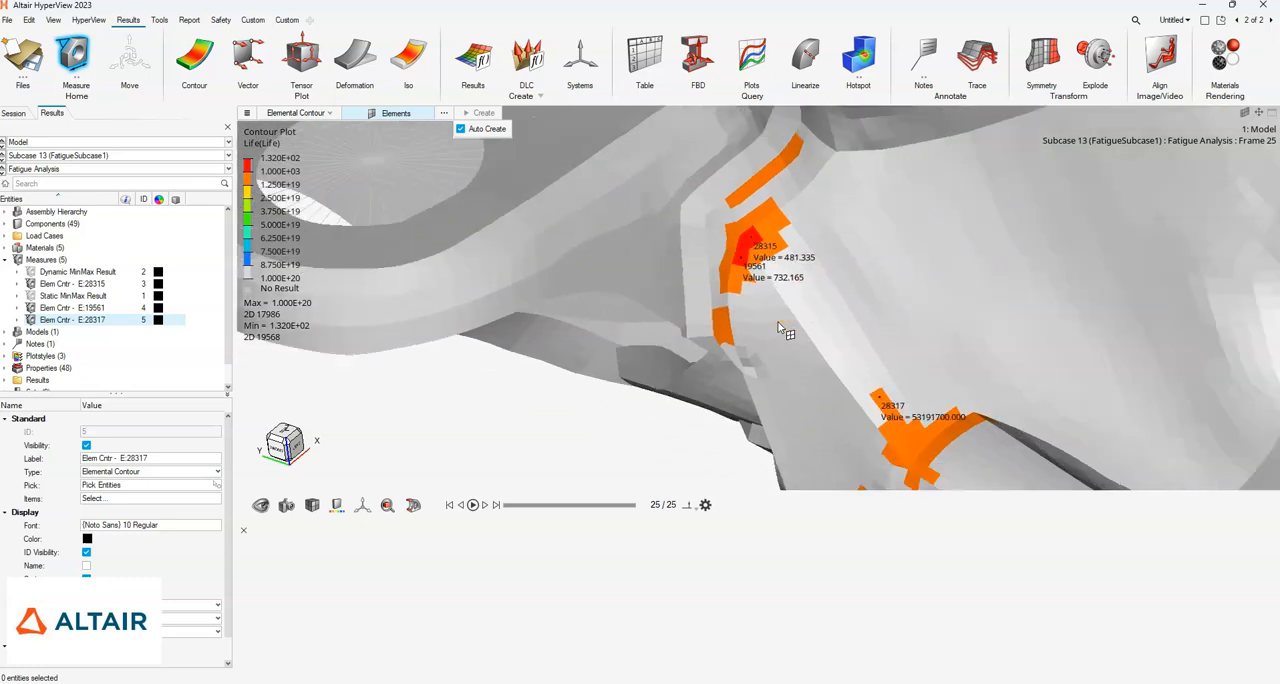
{"action": "scroll", "coordinate": [602, 328], "scroll_direction": "down", "scroll_amount": 5}
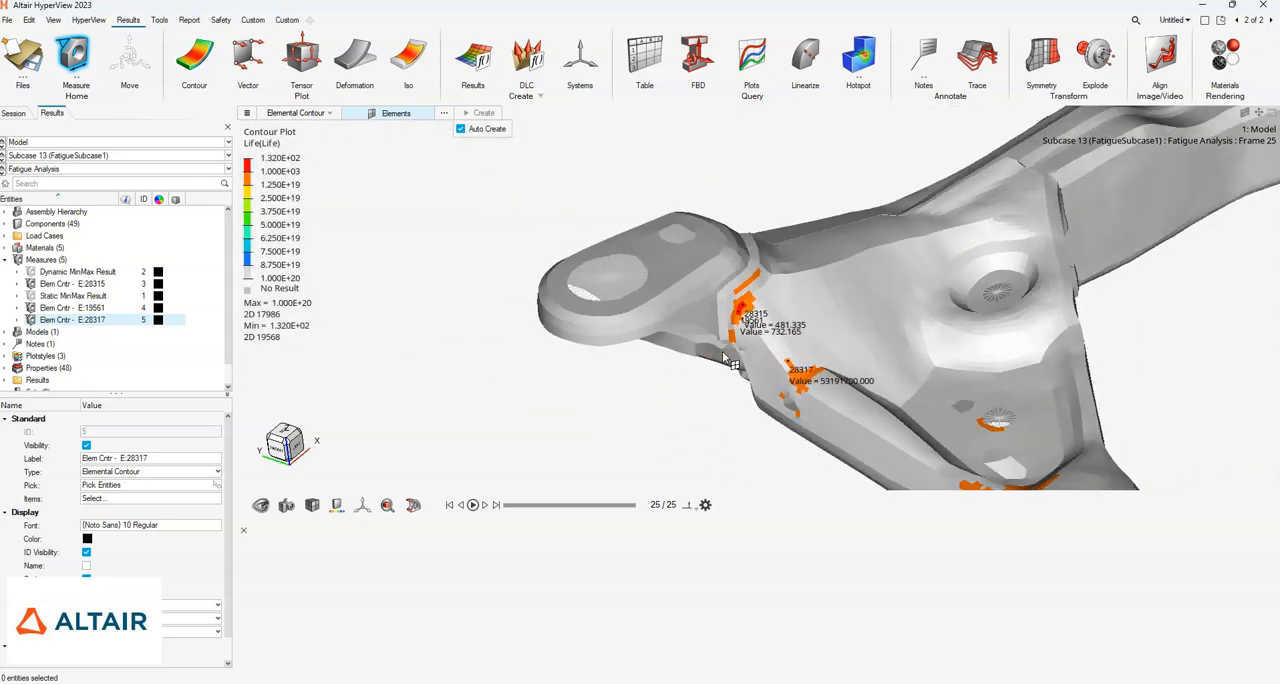
{"action": "right_click_drag", "start_coordinate": [792, 386], "coordinate": [668, 322]}
{"action": "middle_click_drag", "start_coordinate": [698, 348], "coordinate": [791, 386]}
{"action": "left_click_drag", "start_coordinate": [791, 386], "coordinate": [797, 389]}
{"action": "scroll", "coordinate": [960, 410], "scroll_direction": "down", "scroll_amount": 3}
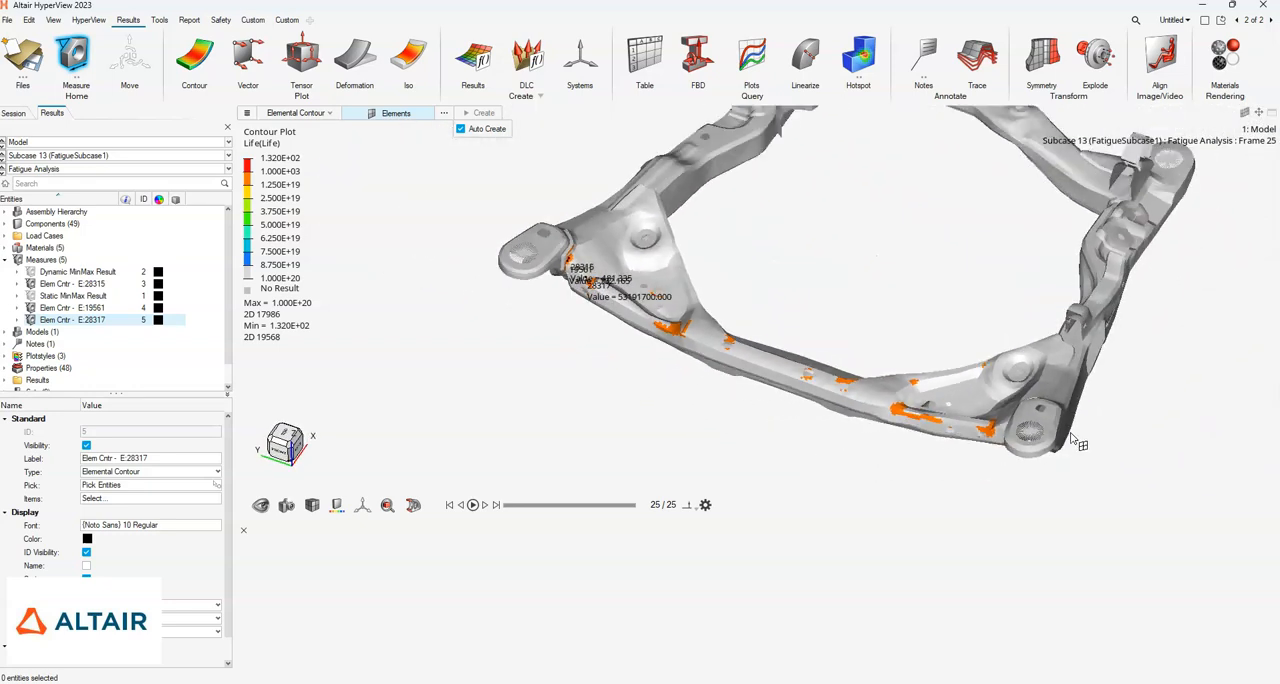
{"action": "scroll", "coordinate": [978, 439], "scroll_direction": "up", "scroll_amount": 4}
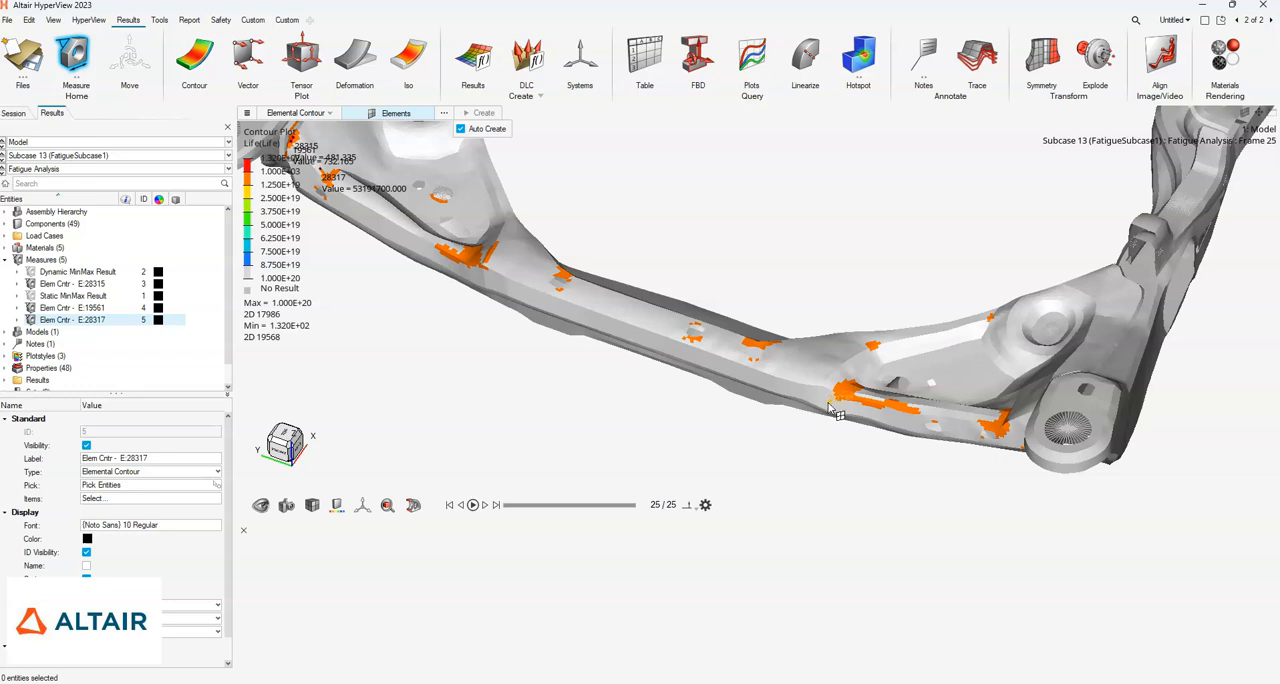
{"action": "right_click_drag", "start_coordinate": [786, 276], "coordinate": [732, 364]}
{"action": "scroll", "coordinate": [810, 316], "scroll_direction": "down", "scroll_amount": 5}
{"action": "scroll", "coordinate": [835, 300], "scroll_direction": "up", "scroll_amount": 3}
{"action": "scroll", "coordinate": [728, 352], "scroll_direction": "down", "scroll_amount": 1}
{"action": "scroll", "coordinate": [817, 341], "scroll_direction": "down", "scroll_amount": 1}
{"action": "middle_click_drag", "start_coordinate": [815, 343], "coordinate": [760, 350]}
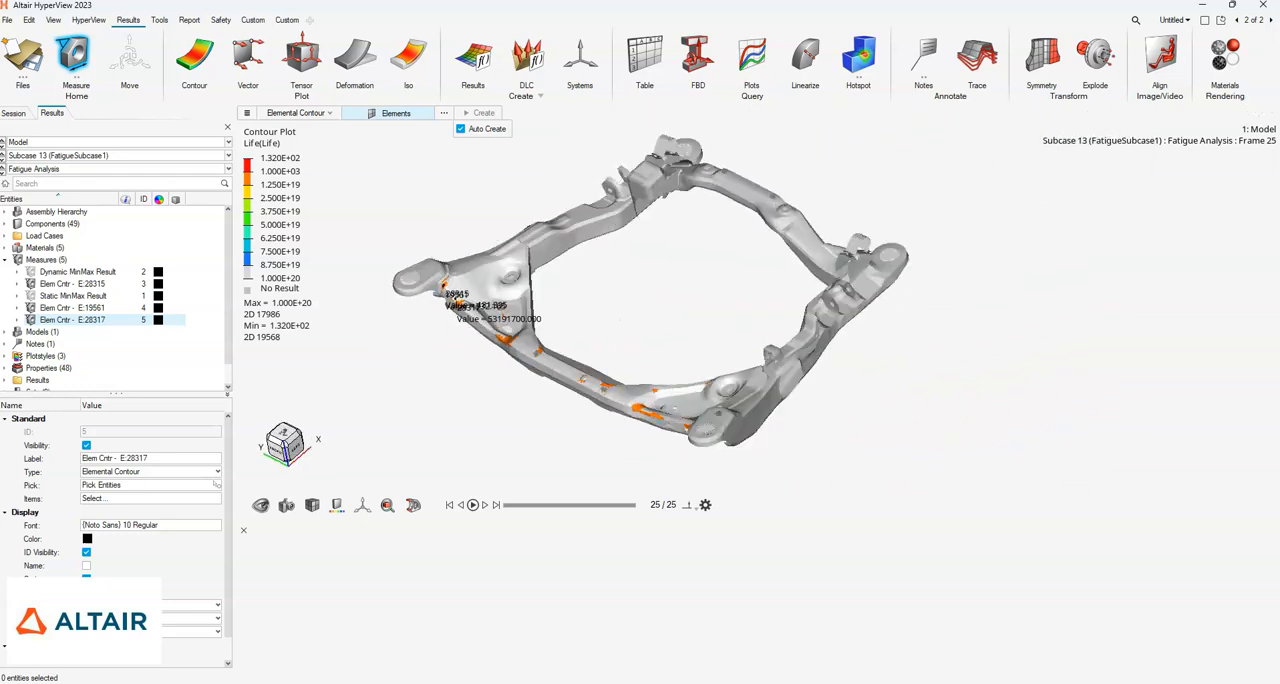